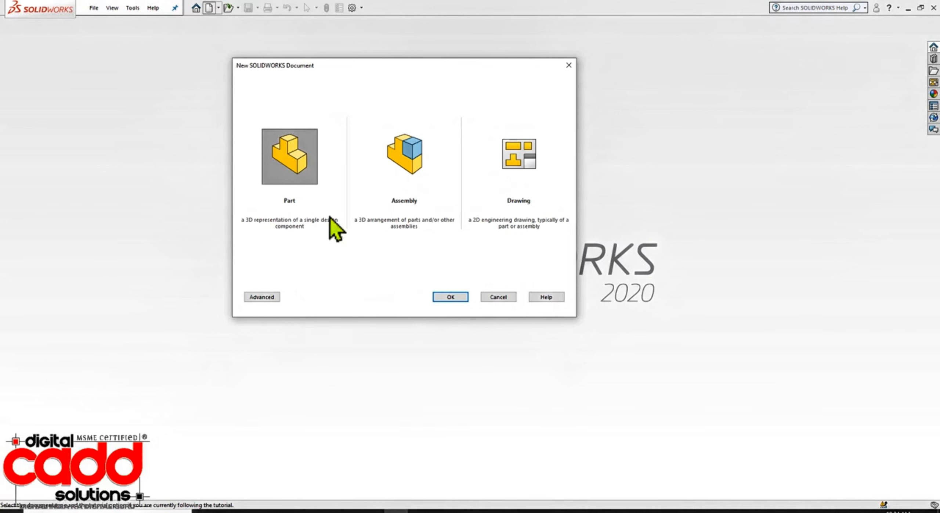
Create a new part document and start a sketch on the Front Plane.
click(458, 296)
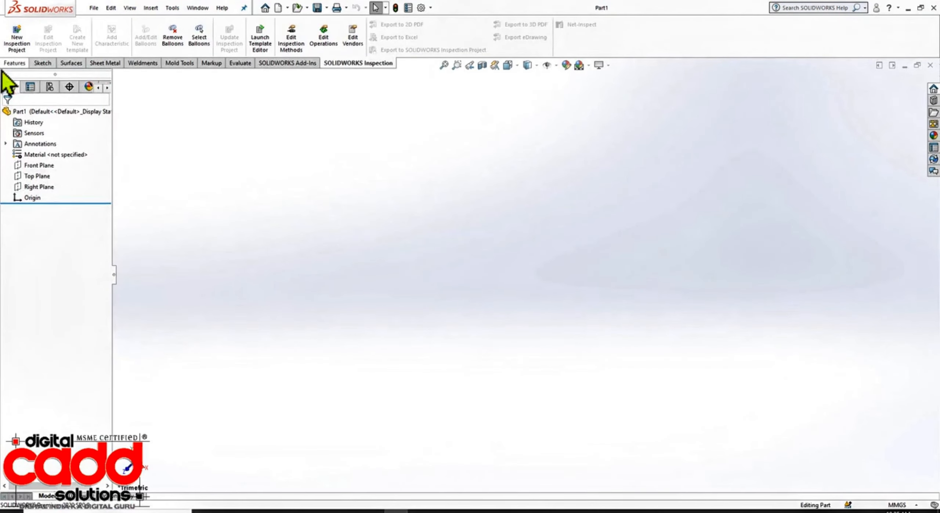
click(43, 63)
click(14, 31)
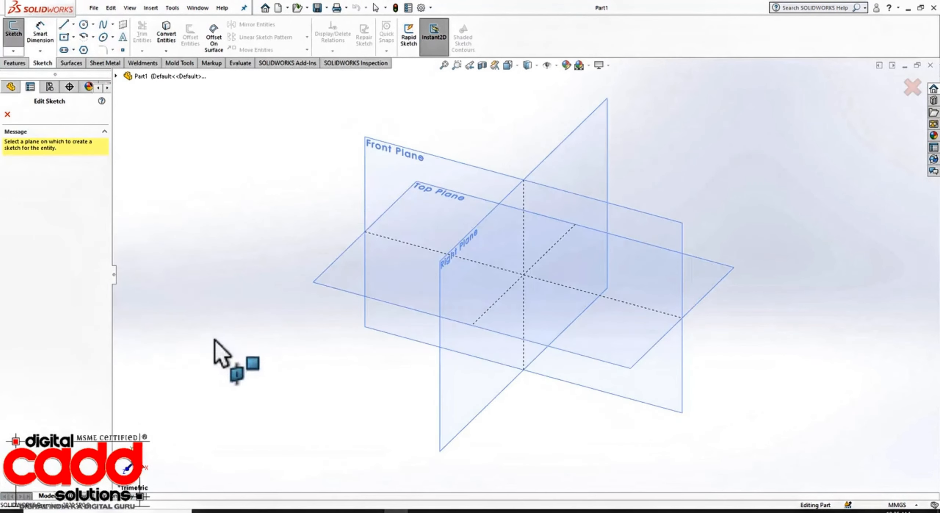
click(392, 149)
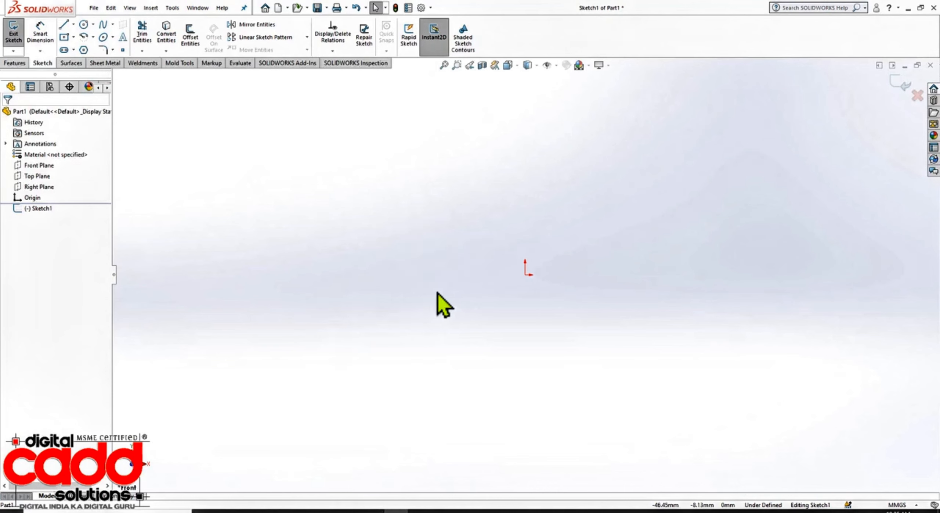
click(332, 51)
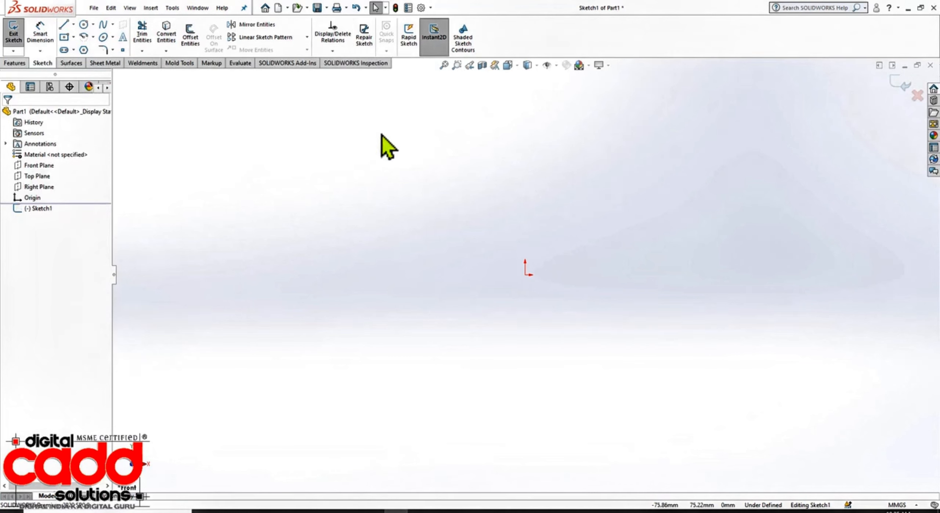
Sketch a single horizontal line above the origin, extending to both sides of it.
click(64, 25)
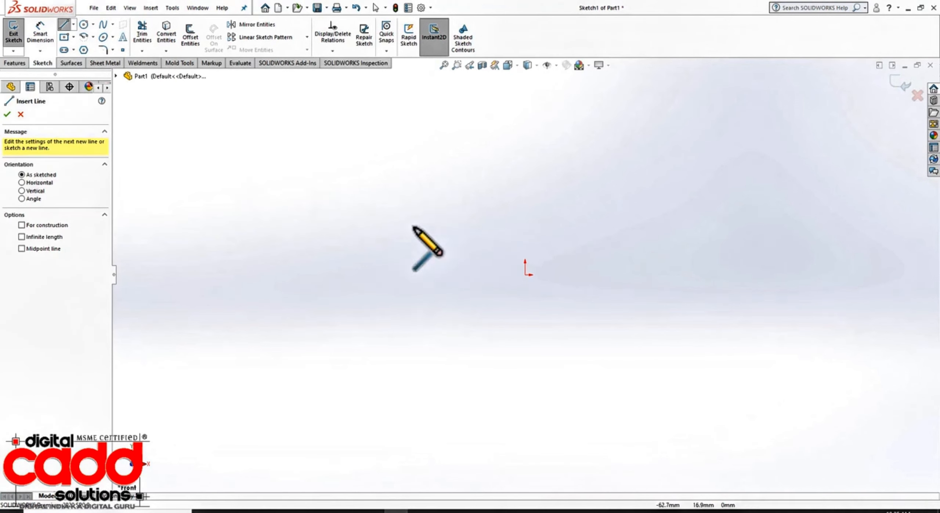
click(415, 197)
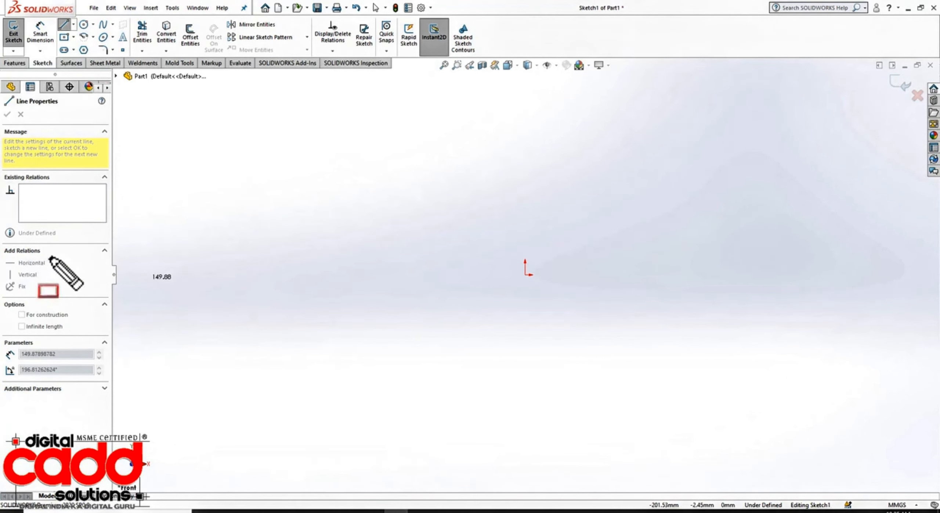
mouse_move(76, 243)
mouse_down()
mouse_move(36, 257)
mouse_move(2, 298)
mouse_up()
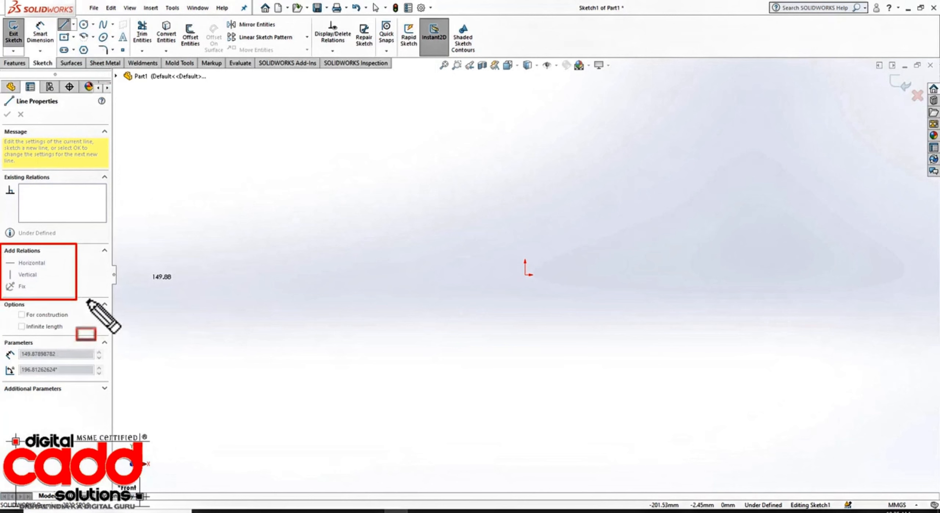
drag(88, 301, 2, 341)
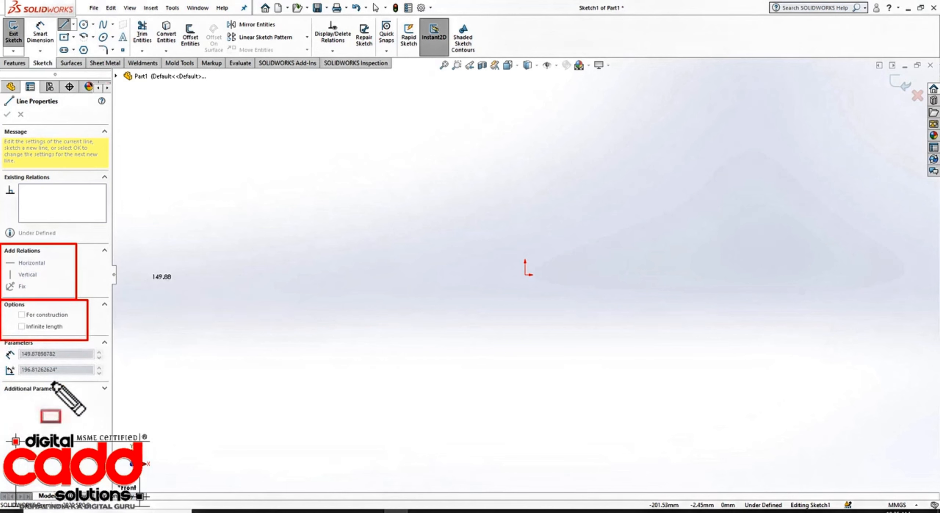
drag(98, 343, 3, 378)
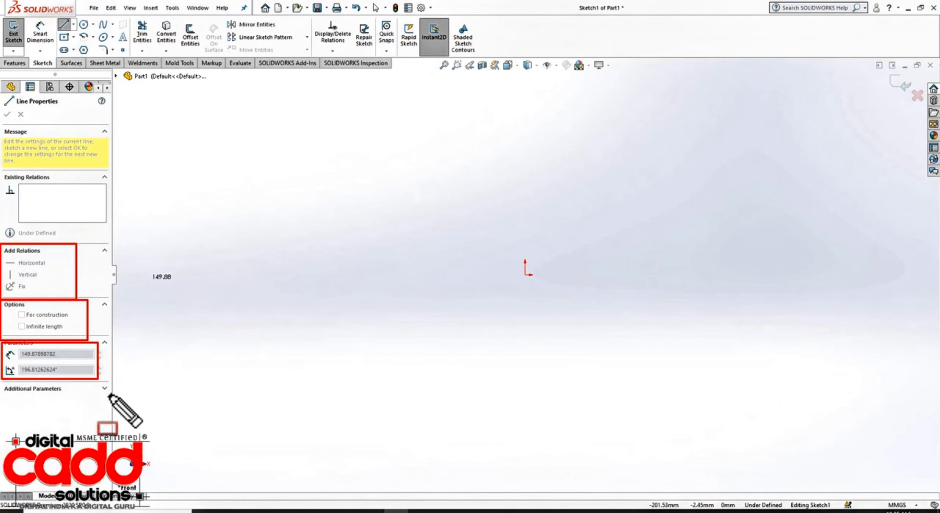
key(Escape)
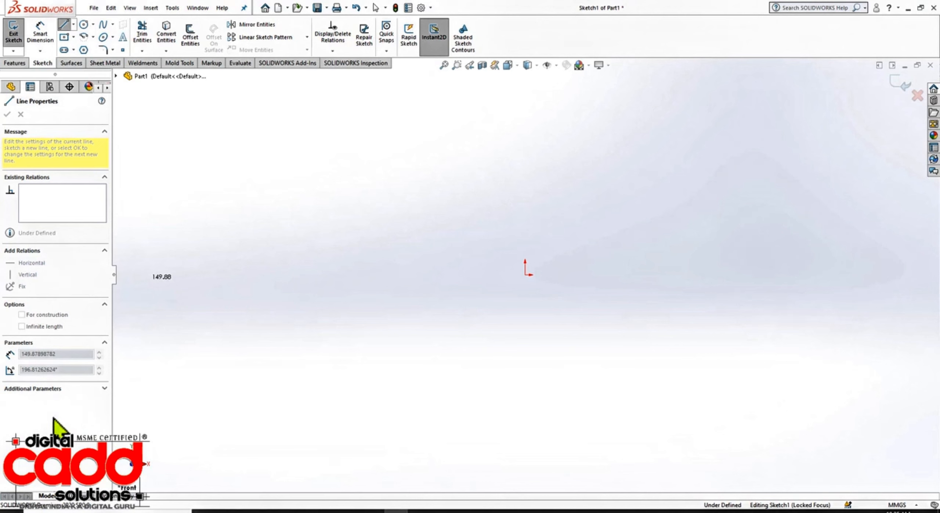
click(632, 197)
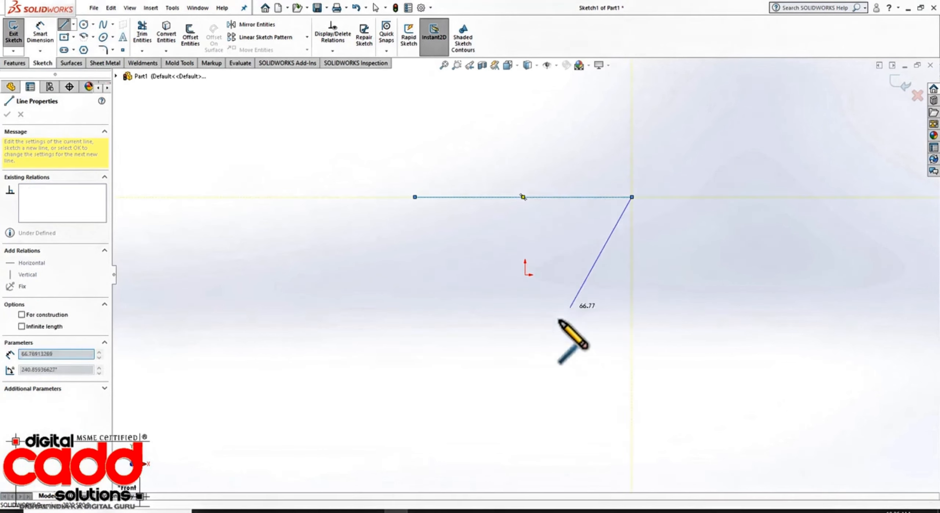
key(Escape)
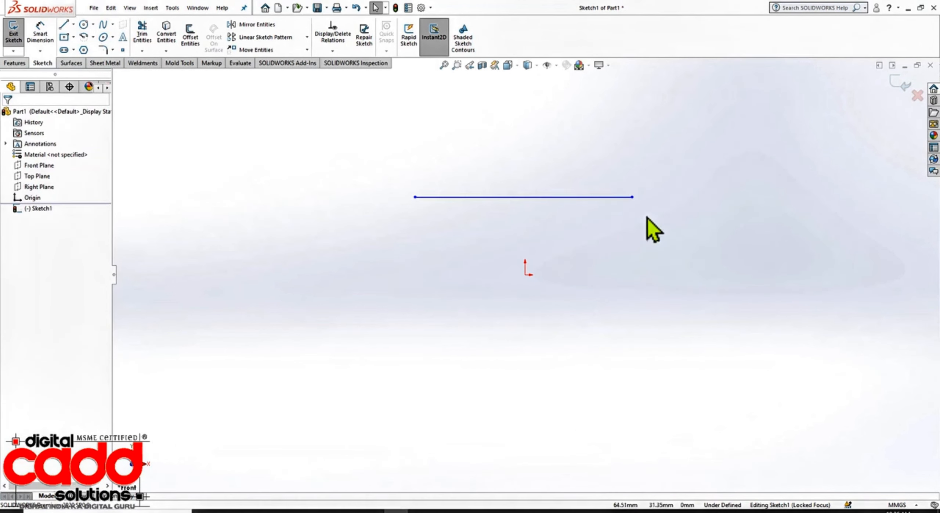
Sketch a separate slanted line below the origin, about 91 mm long at an angle of about 232°.
click(64, 25)
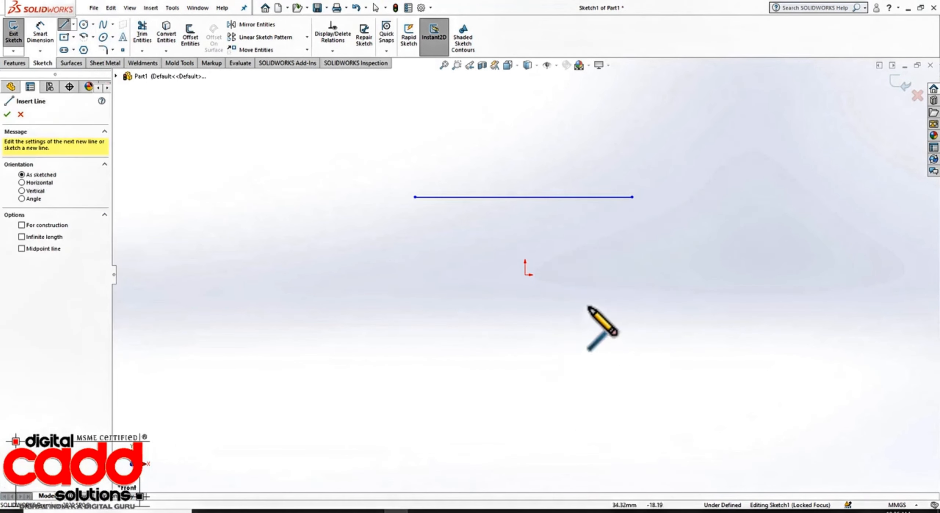
mouse_move(590, 308)
mouse_down()
mouse_move(493, 445)
mouse_move(483, 442)
mouse_up()
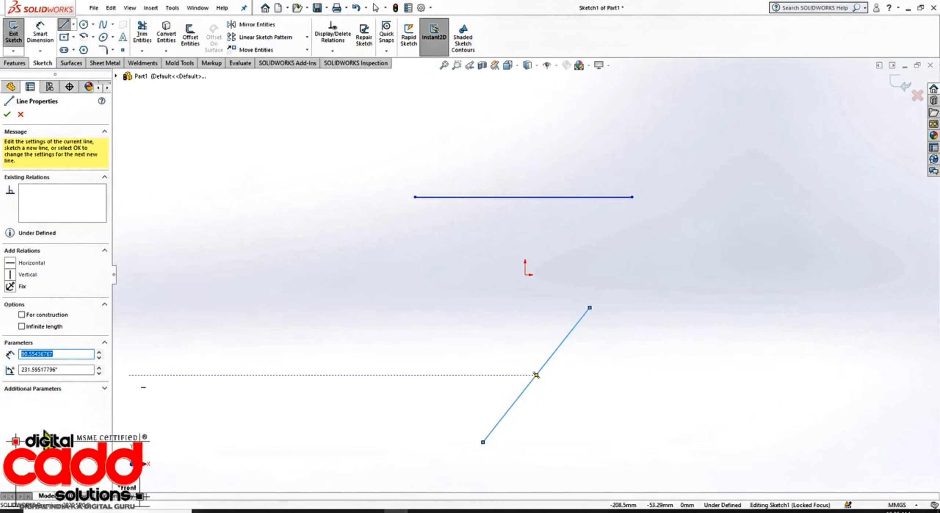
key(Escape)
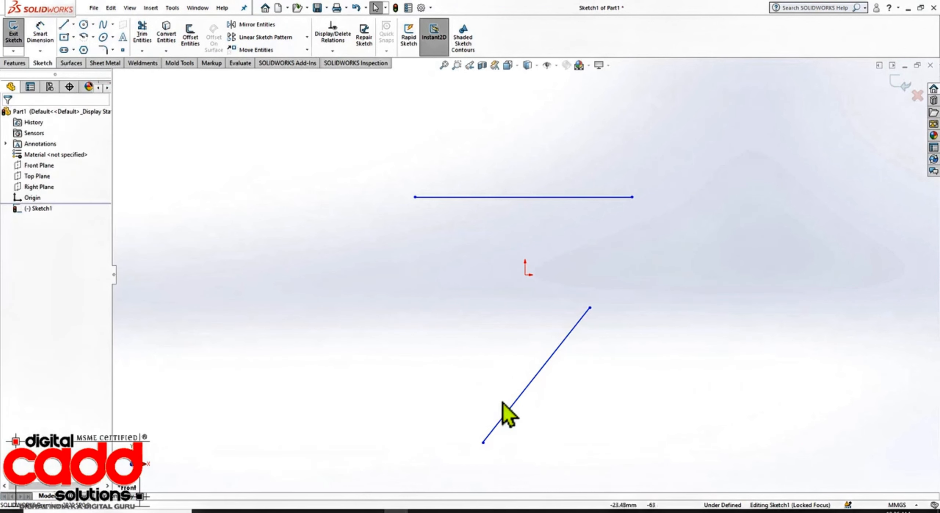
Examine the slanted line's available relations, length, angle and additional parameters, and deselect it.
click(540, 369)
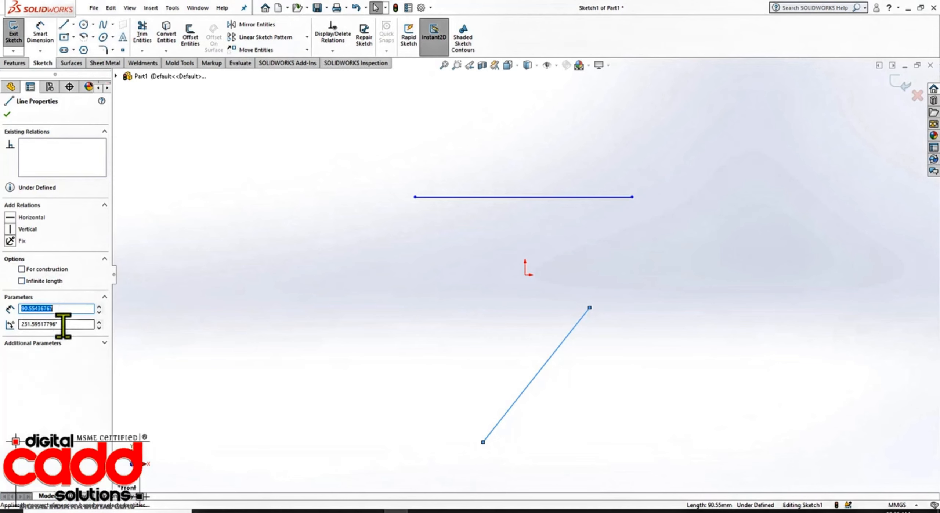
click(50, 305)
drag(49, 305, 4, 310)
drag(65, 322, 2, 328)
click(97, 344)
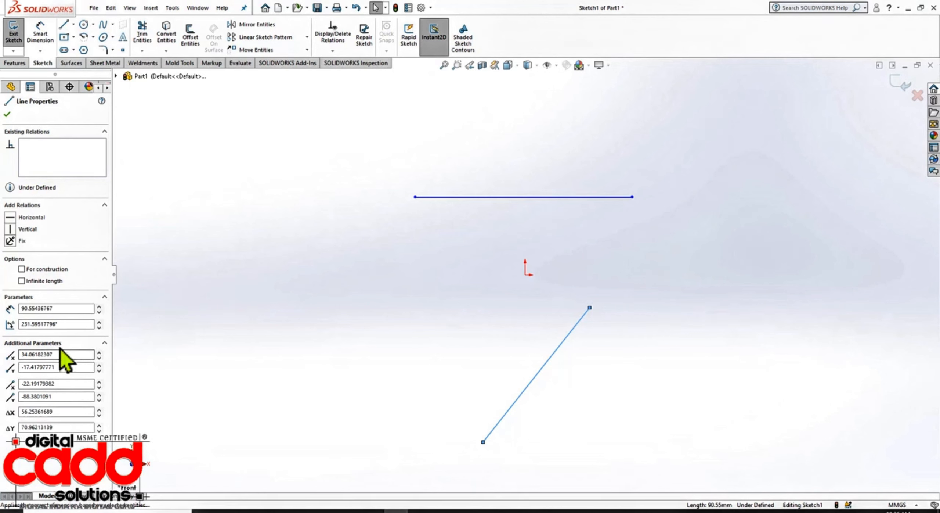
click(105, 343)
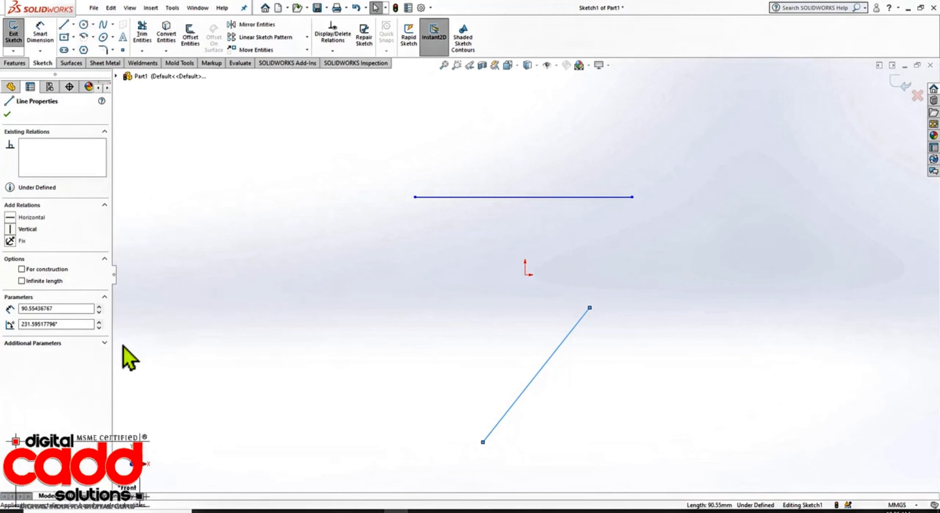
click(466, 260)
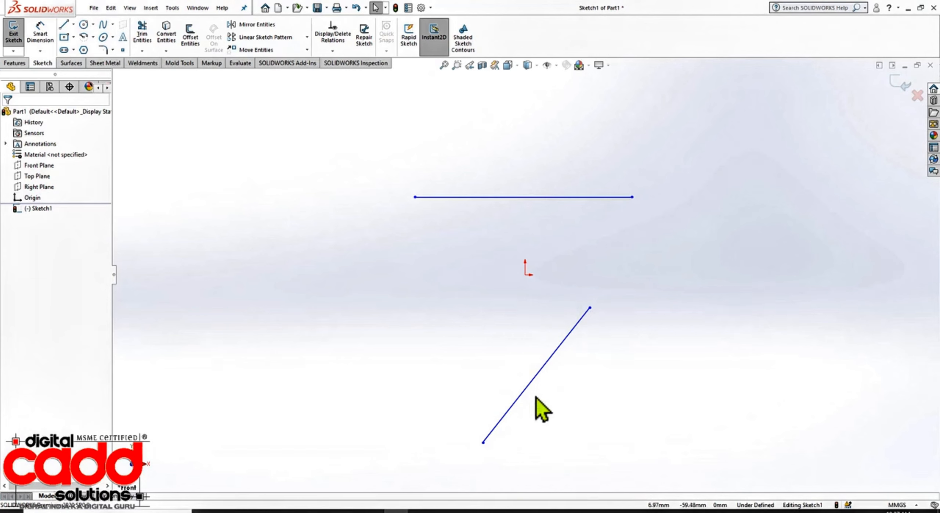
Select both lines together and apply a Vertical relation to them.
drag(551, 174, 523, 391)
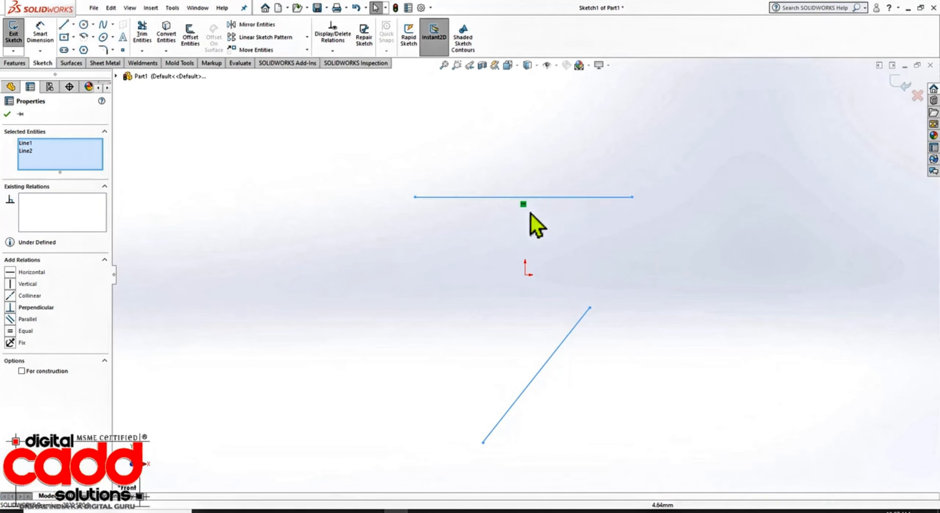
click(18, 285)
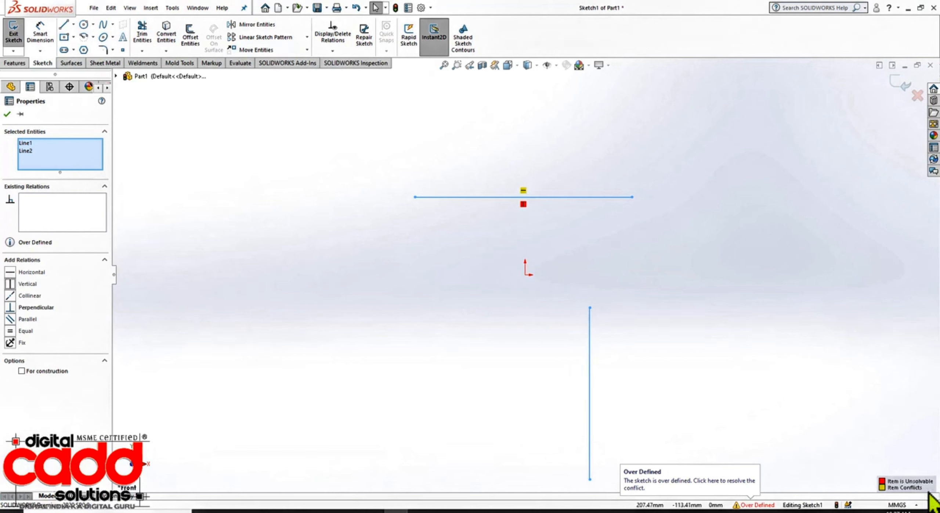
click(6, 114)
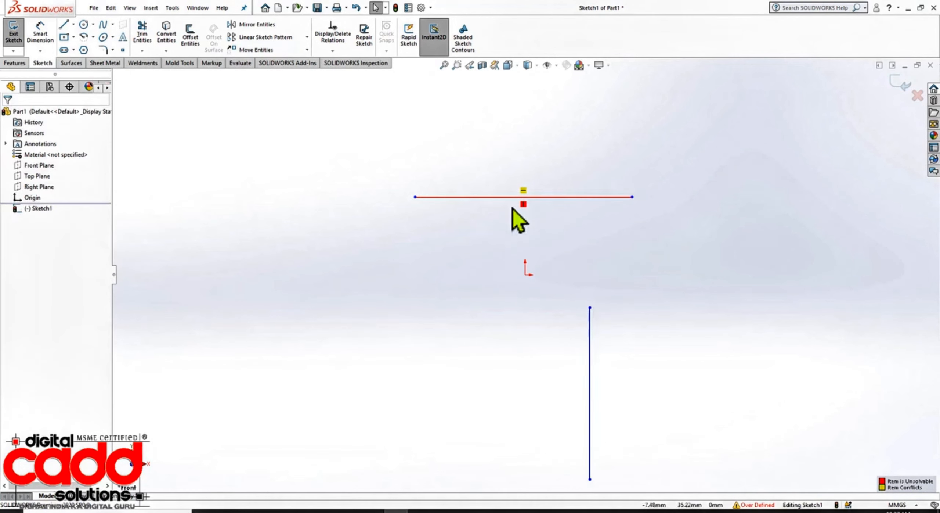
Resolve the relation conflict on the upper line by deleting its Horizontal relation.
click(524, 191)
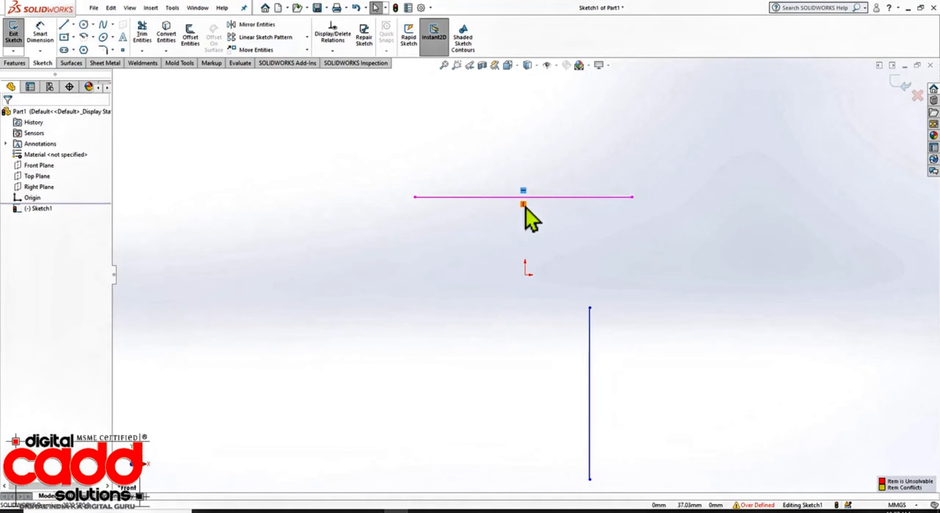
click(525, 206)
click(589, 253)
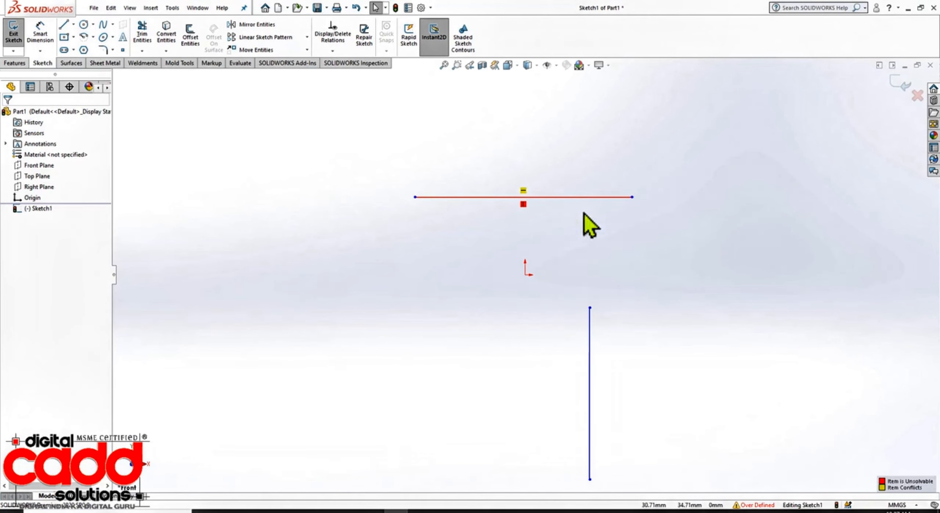
click(522, 191)
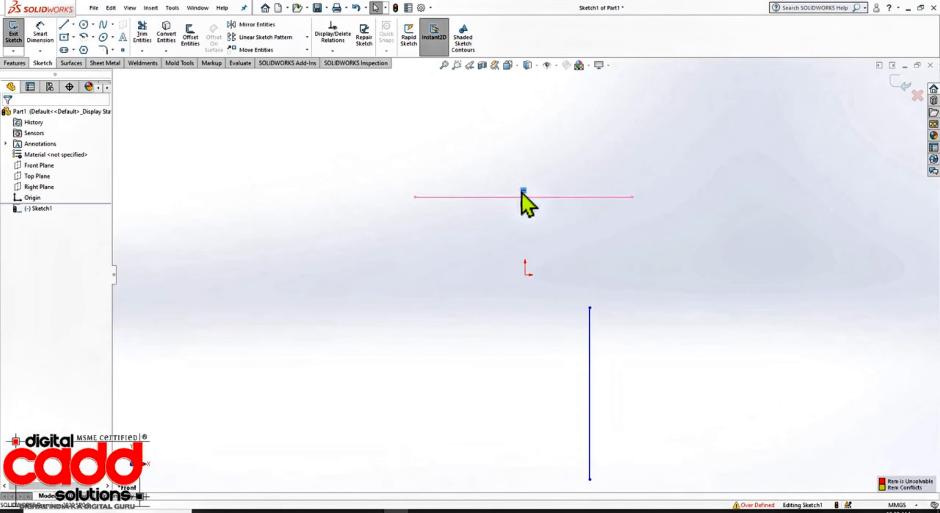
key(Delete)
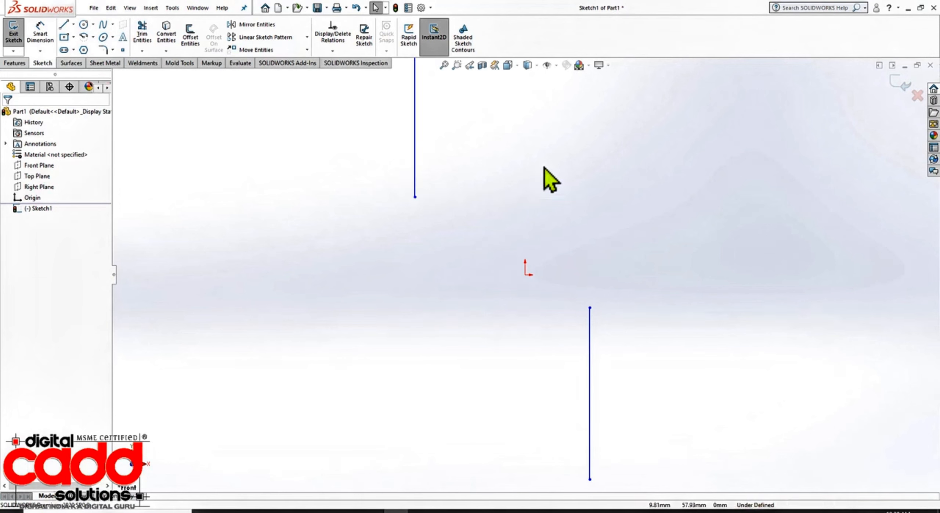
Turn on the display of sketch relations for both lines.
scroll(499, 275, up, 5)
scroll(560, 191, down, 2)
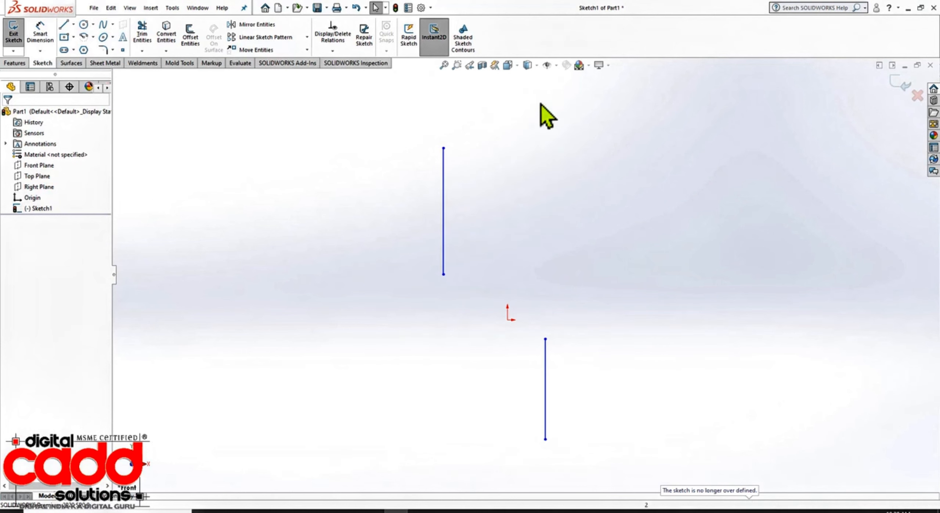
click(557, 66)
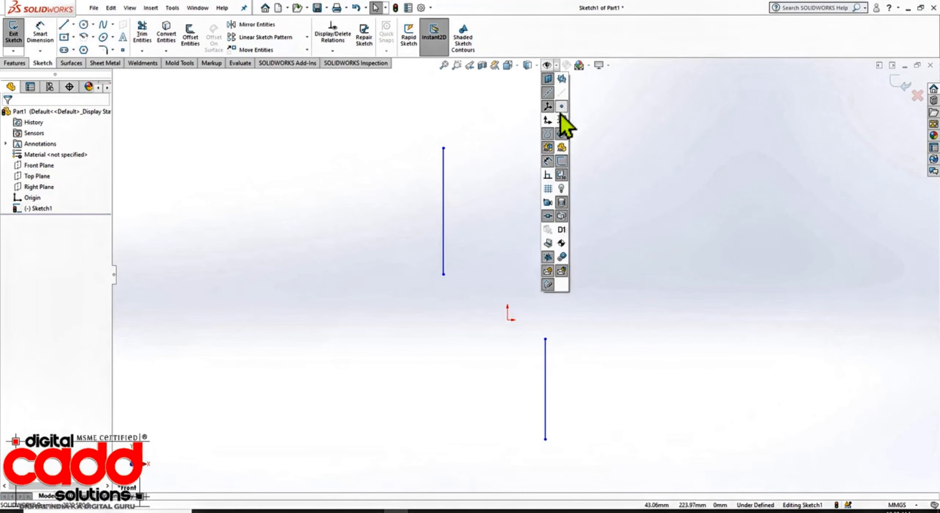
click(548, 175)
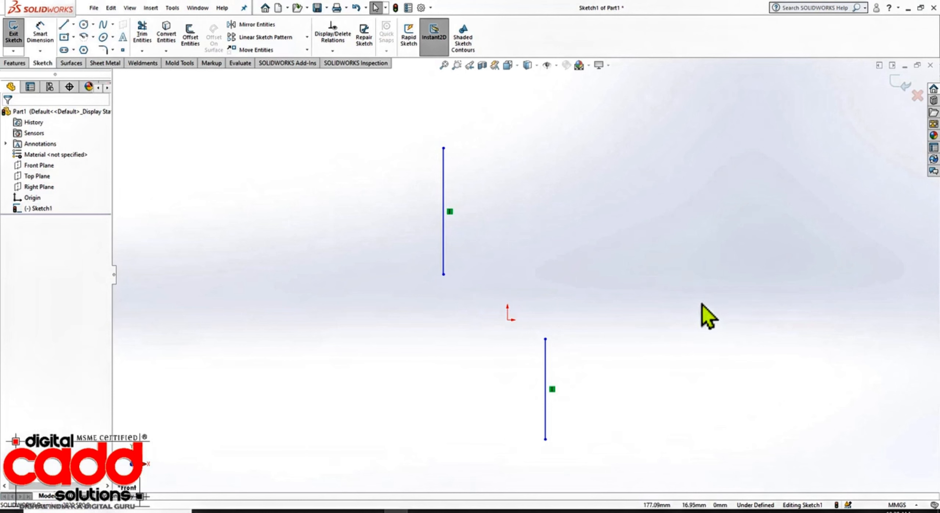
Lengthen the two vertical lines by moving the right line's upper endpoint up and the left line's lower endpoint down.
drag(546, 338, 540, 188)
click(441, 314)
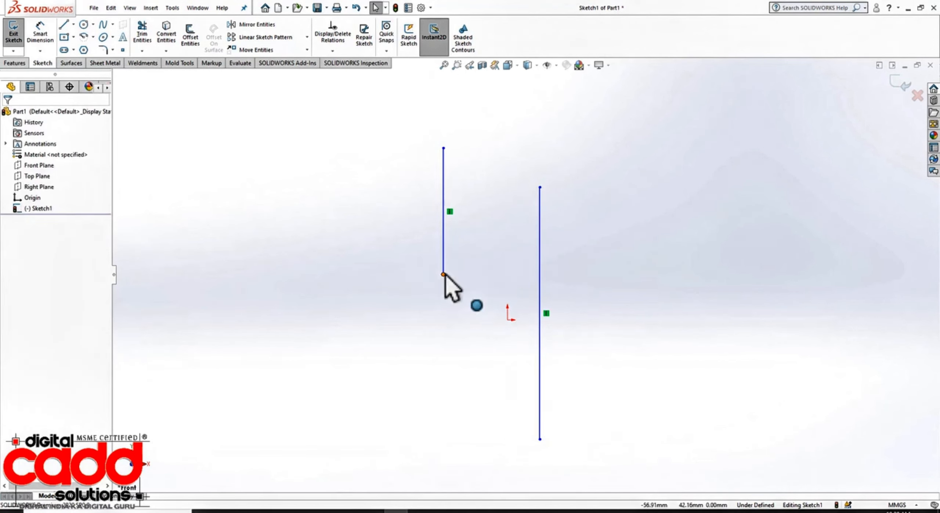
drag(444, 275, 445, 404)
click(723, 368)
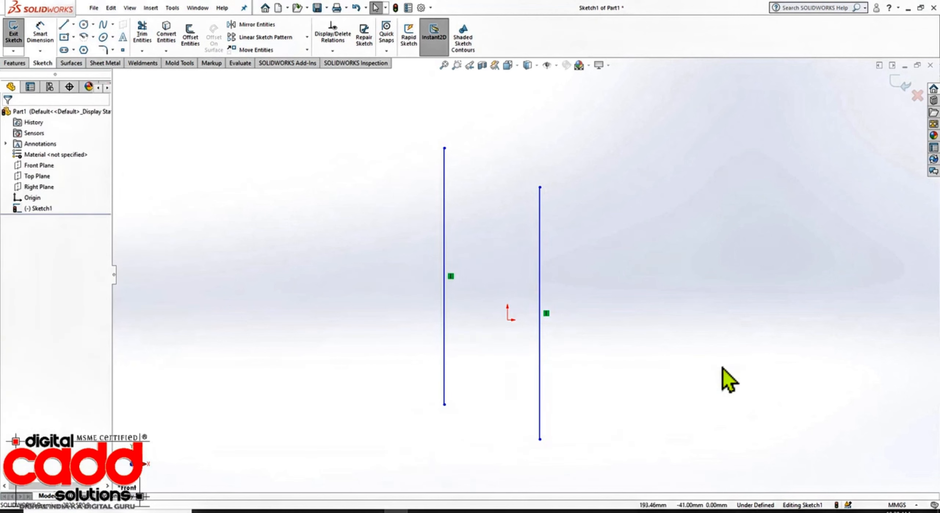
Select both vertical lines and apply a Collinear relation between them.
drag(605, 206, 375, 248)
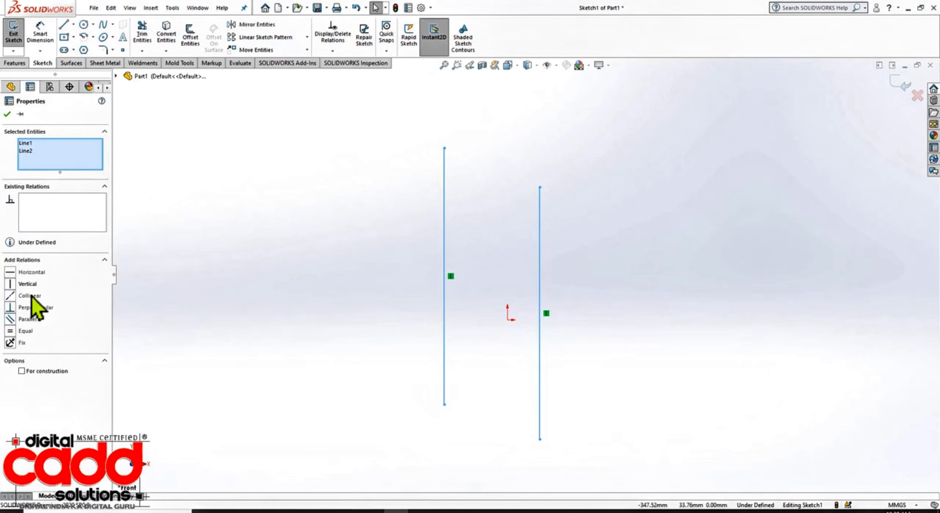
click(10, 296)
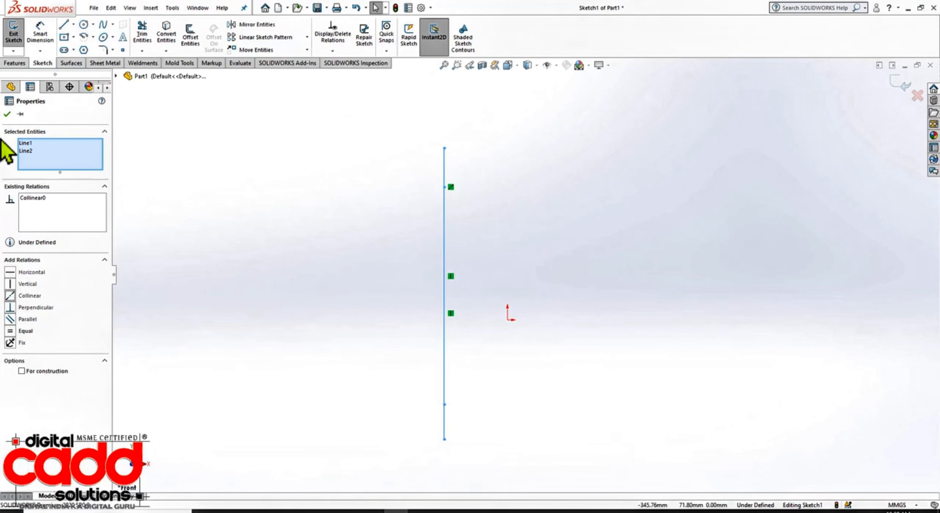
click(7, 114)
Separate the two collinear lines along their shared vertical axis by moving their endpoints, leaving a gap between them.
scroll(325, 169, up, 4)
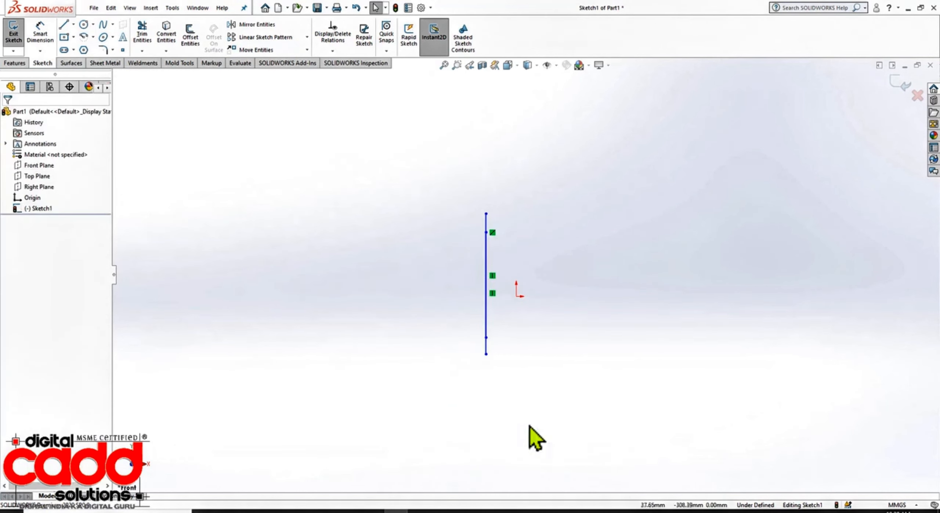
click(486, 347)
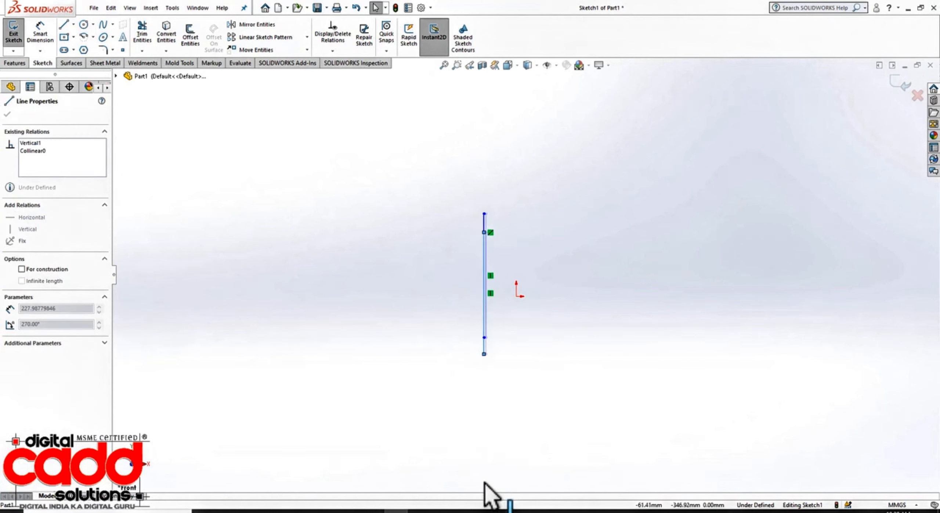
click(524, 389)
drag(486, 439, 482, 474)
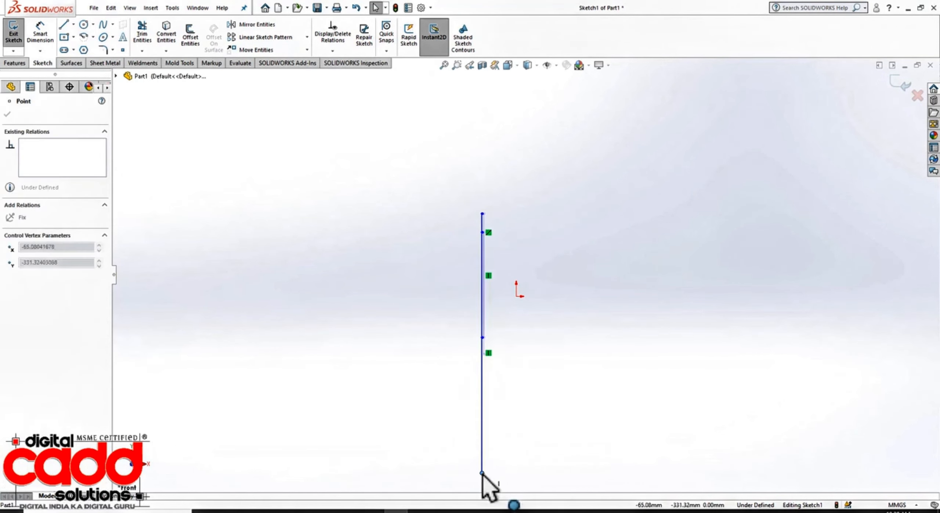
drag(482, 338, 478, 372)
scroll(514, 446, up, 1)
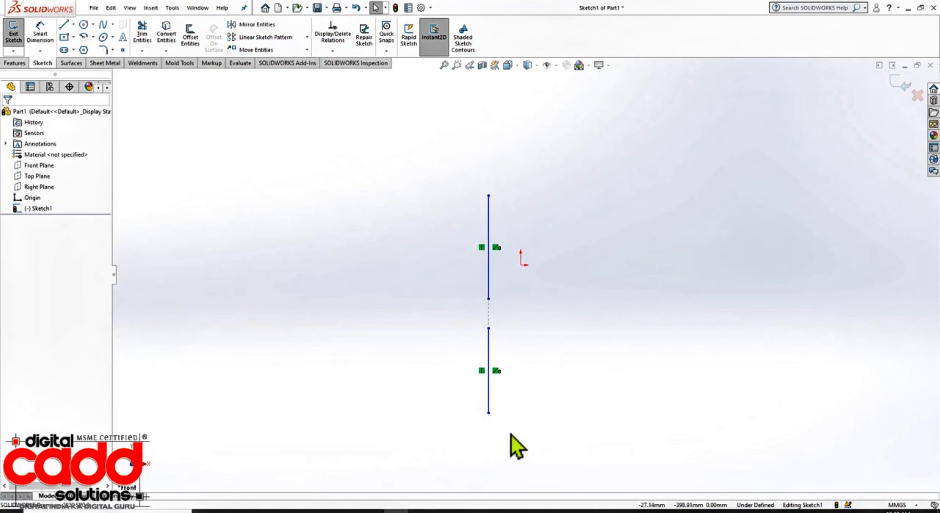
Move the lower collinear line sideways, farther from the origin, to test that the upper line follows.
scroll(521, 389, down, 2)
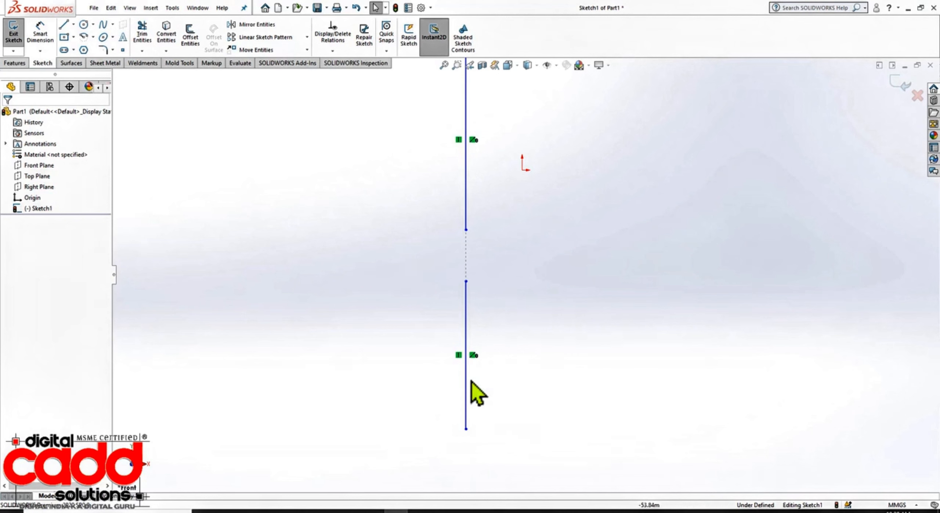
mouse_move(469, 384)
mouse_down()
mouse_move(640, 375)
mouse_move(335, 388)
mouse_move(567, 392)
mouse_move(233, 384)
mouse_move(330, 380)
mouse_up()
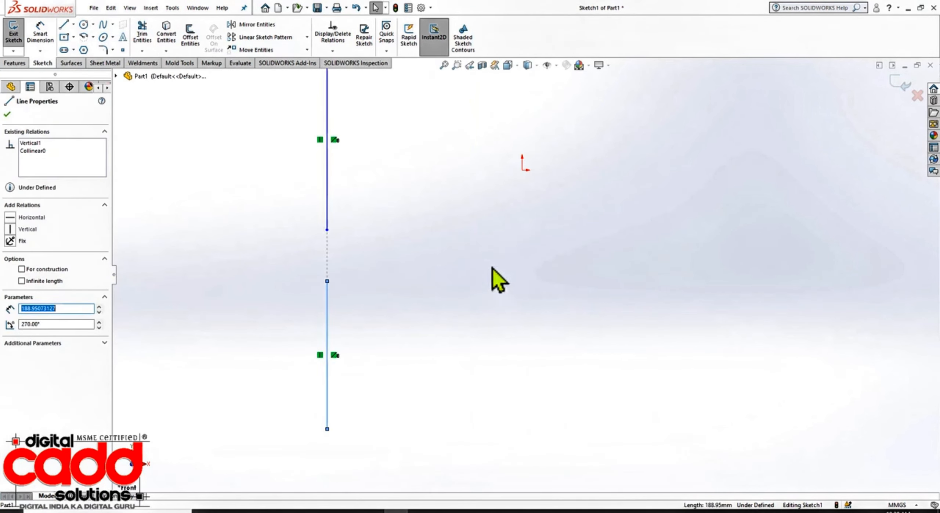
click(488, 290)
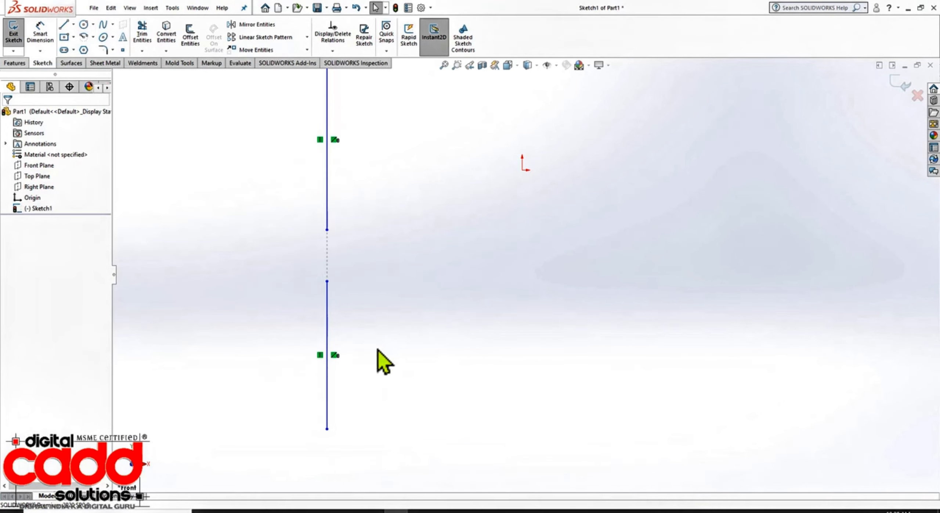
Undo the line moves and the Collinear relation between the two lines, and return to the sketch tools.
key(ctrl+z)
key(ctrl+z)
key(ctrl+z)
key(ctrl+z)
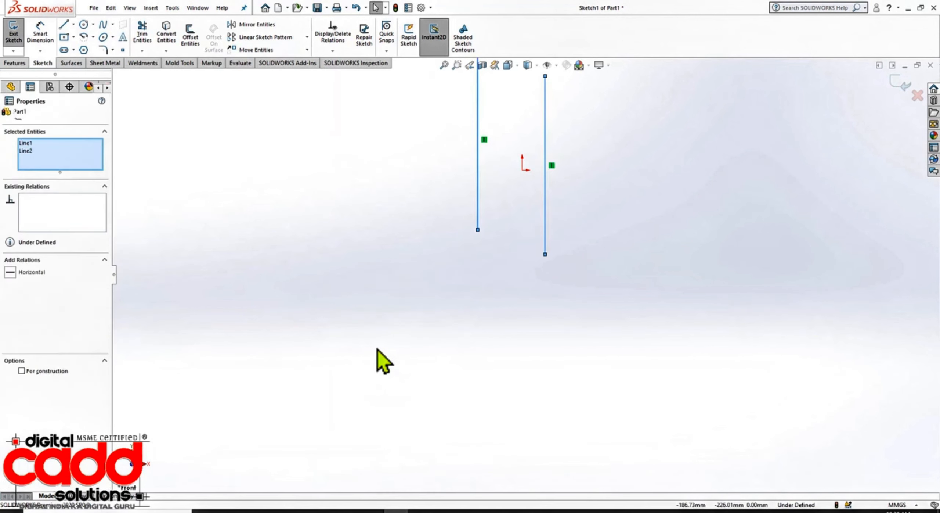
click(484, 332)
scroll(525, 275, up, 2)
scroll(608, 51, down, 2)
scroll(584, 127, down, 1)
scroll(537, 210, up, 2)
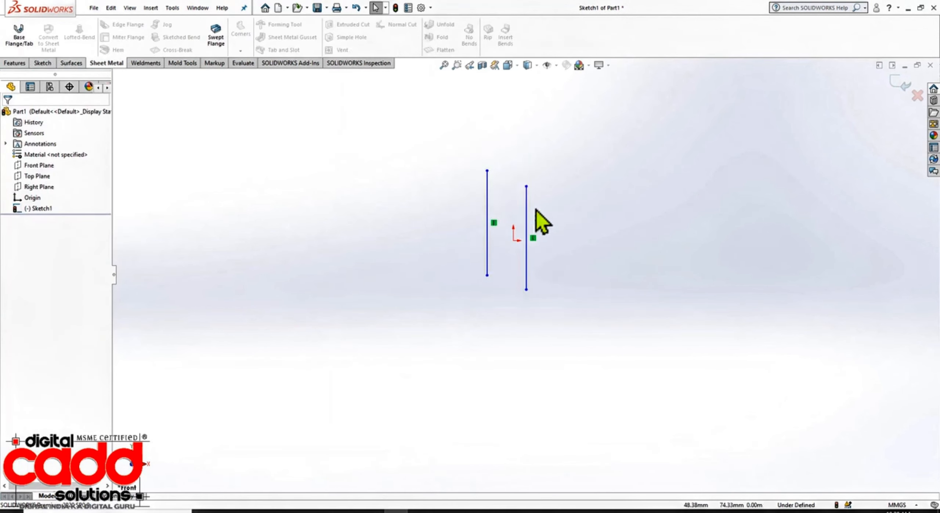
scroll(518, 138, down, 4)
click(42, 63)
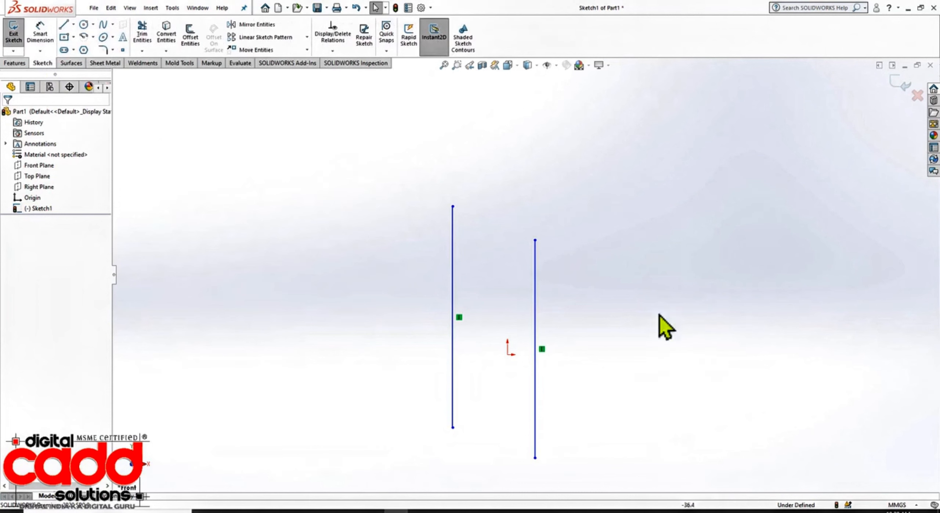
Lengthen the right line by moving its upper endpoint up, and delete its Vertical relation.
drag(522, 157, 515, 101)
drag(582, 238, 415, 246)
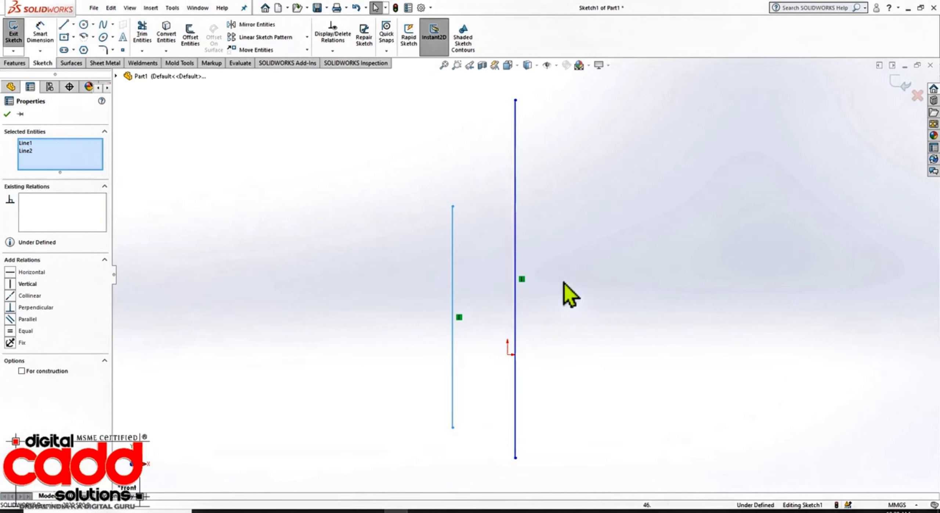
click(525, 283)
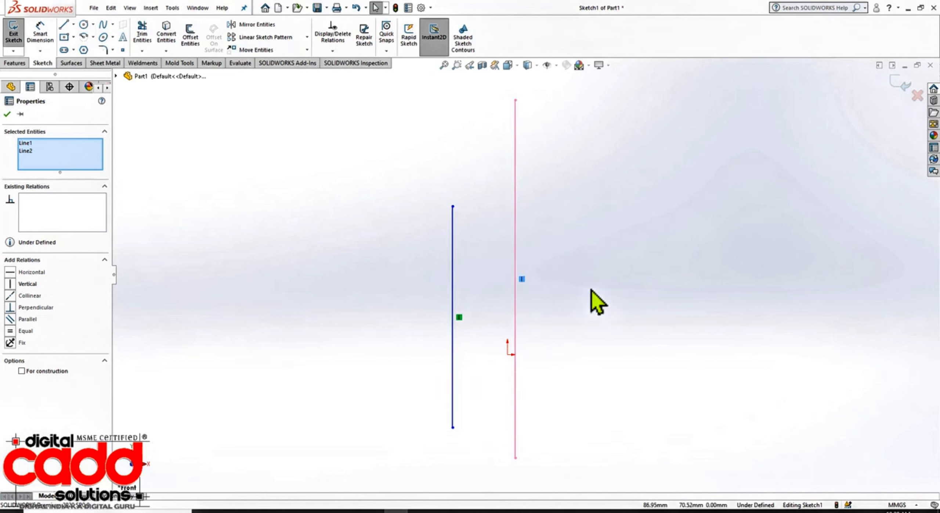
key(Delete)
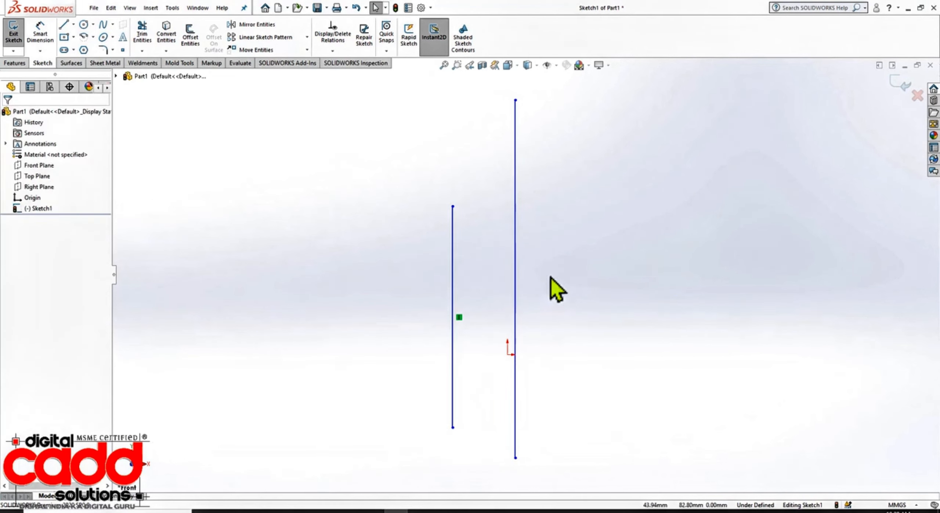
Select both lines and apply a Perpendicular relation between them.
drag(563, 246, 378, 282)
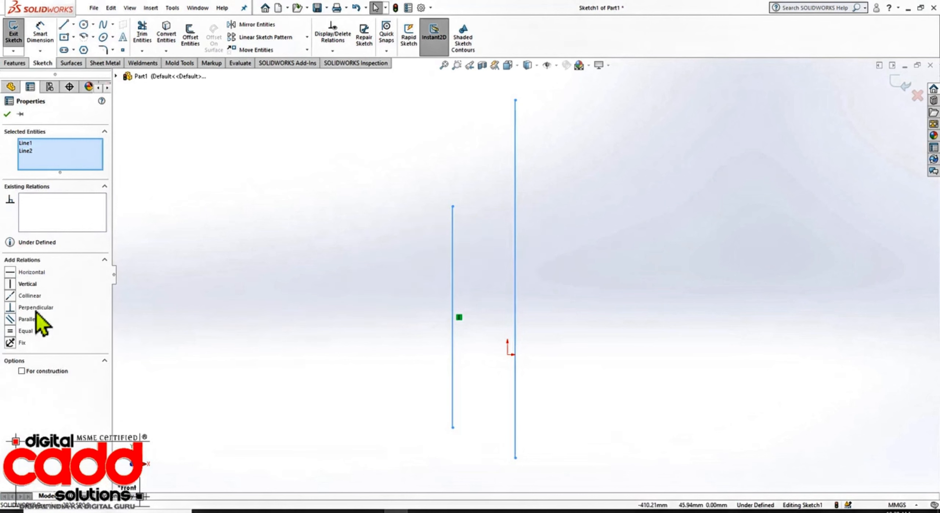
click(10, 309)
click(644, 281)
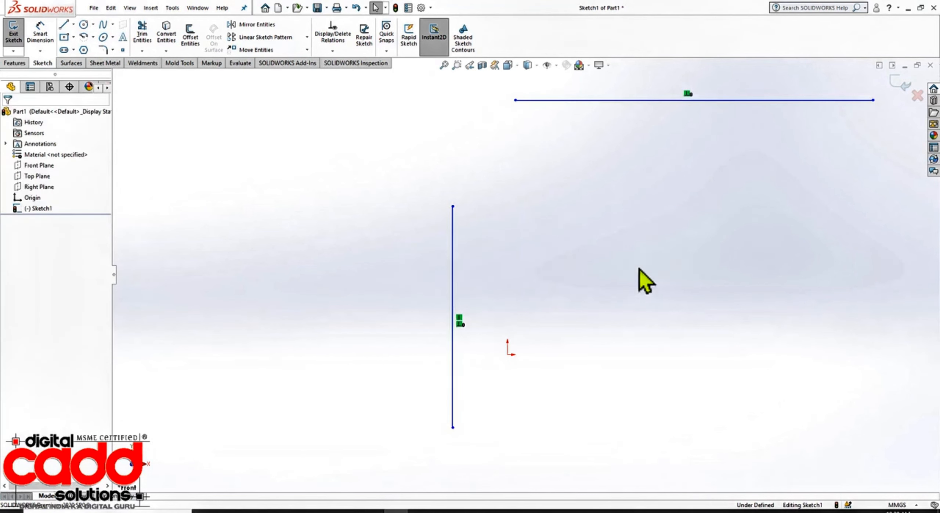
scroll(630, 226, up, 2)
scroll(624, 219, down, 2)
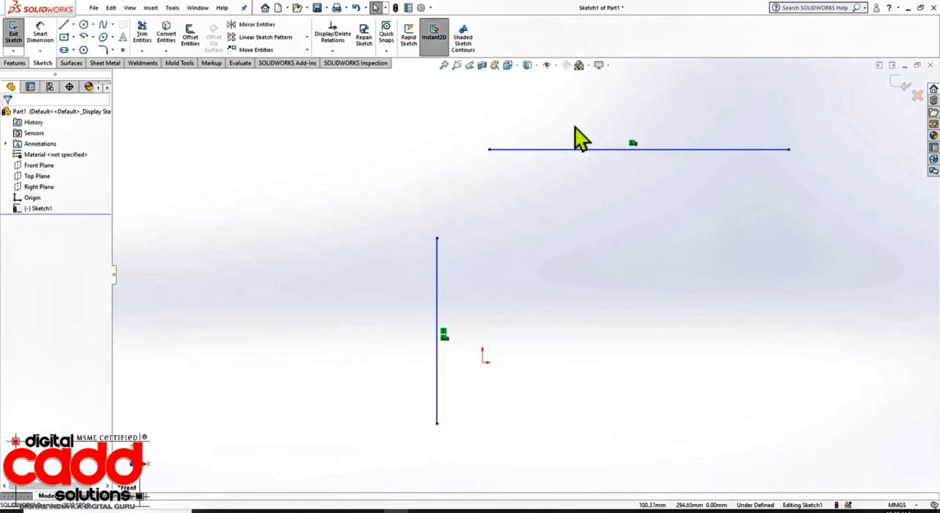
Apply a Parallel relation between both lines and delete the conflicting Perpendicular relation.
drag(590, 113, 403, 261)
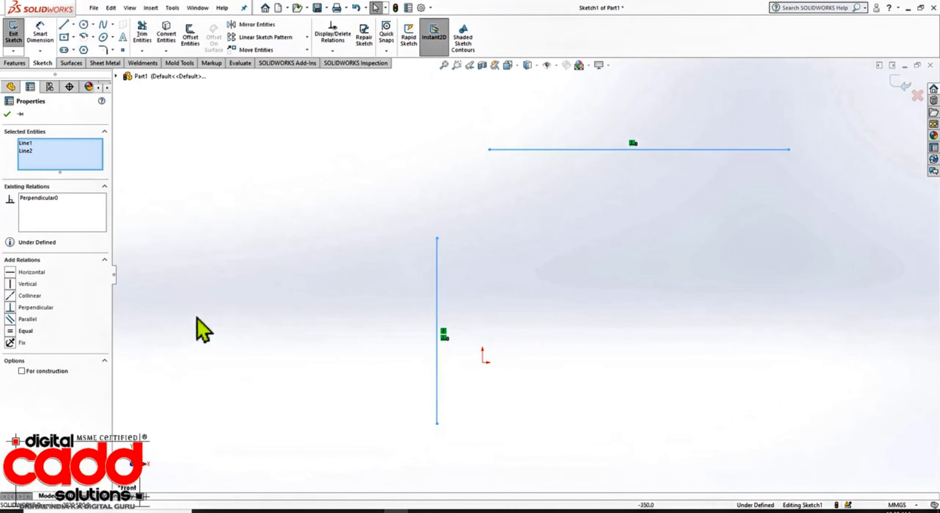
click(10, 319)
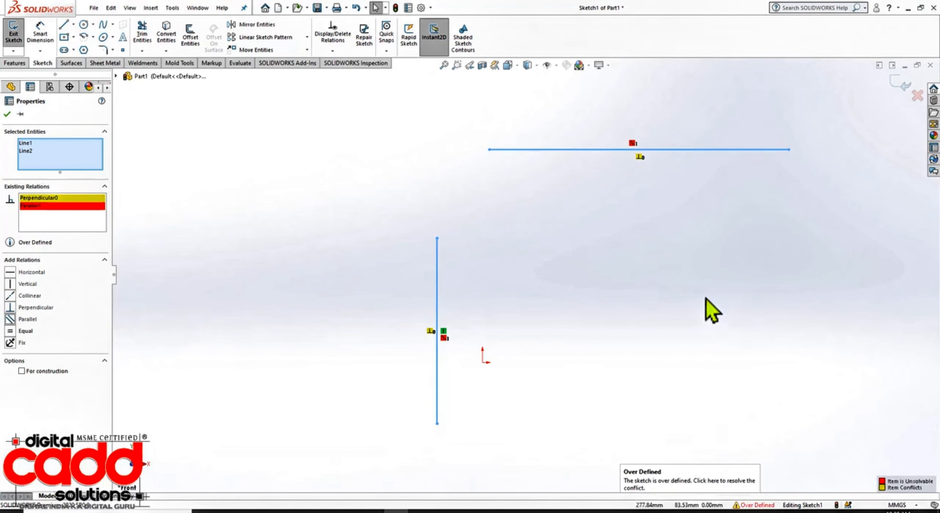
click(672, 216)
click(641, 159)
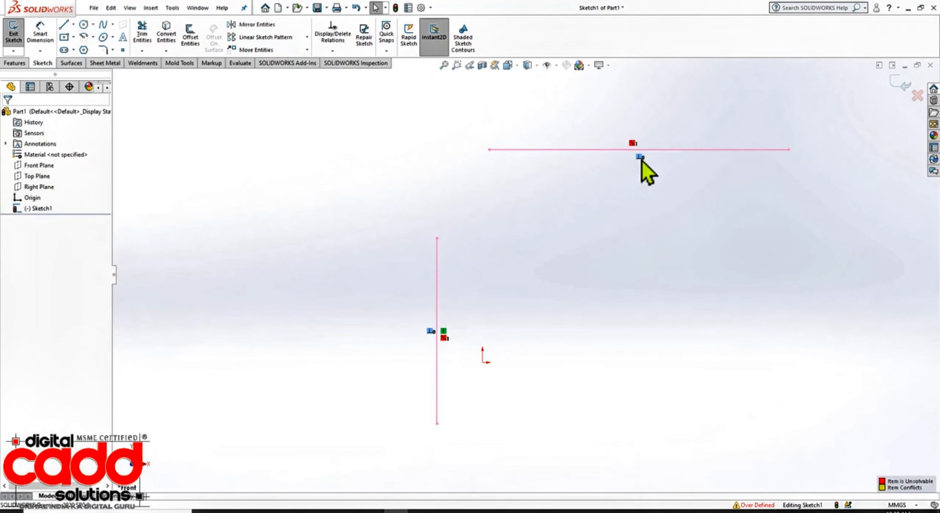
key(Delete)
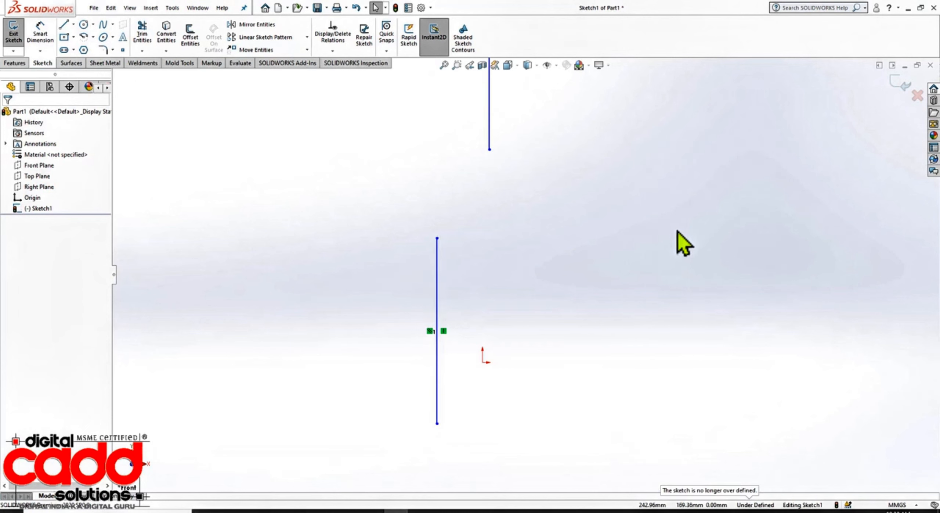
scroll(525, 267, up, 3)
scroll(577, 353, up, 3)
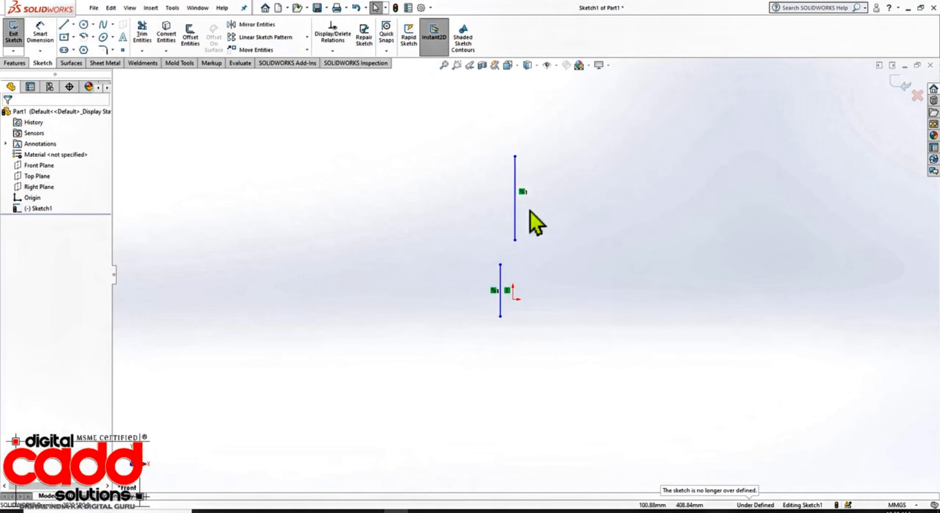
Move the upper line farther from the lower one sideways, and extend the lower line's upper endpoint up beside it.
mouse_move(513, 207)
mouse_down()
mouse_move(506, 312)
mouse_move(526, 344)
mouse_up()
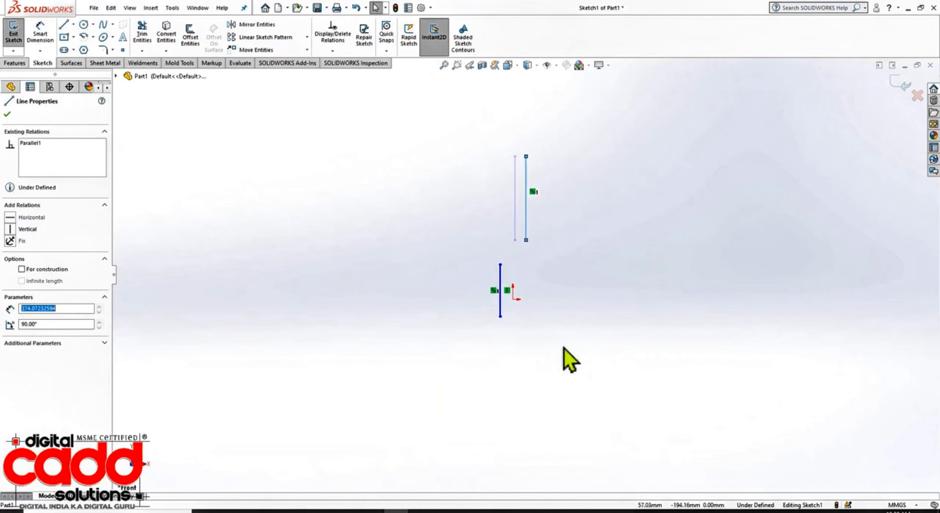
click(655, 296)
scroll(672, 267, down, 2)
drag(423, 263, 424, 117)
click(477, 236)
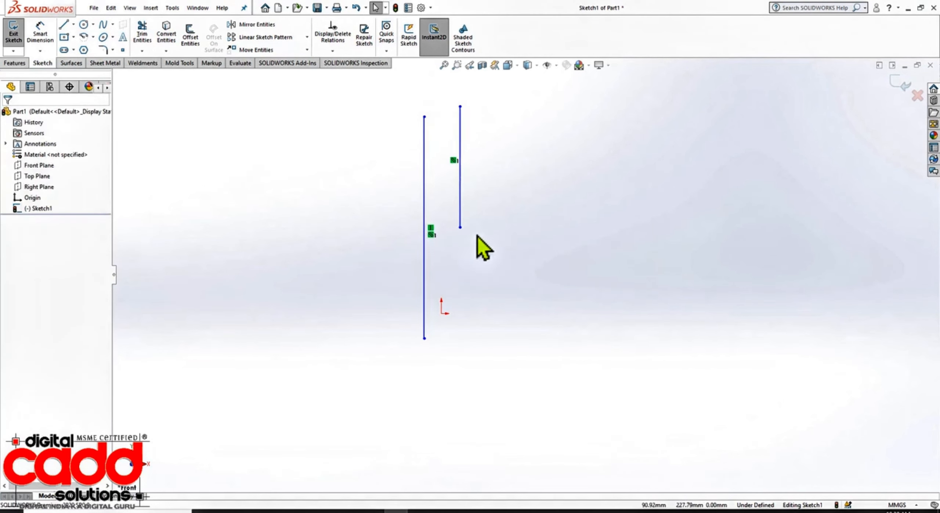
Apply an Equal relation to both lines, then move the right line farther right and level with the left one.
drag(487, 199, 382, 211)
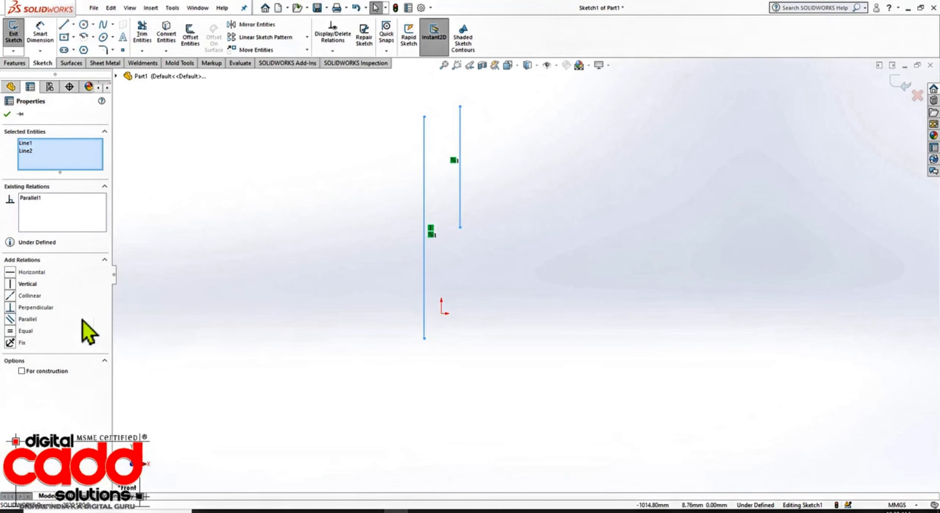
click(13, 331)
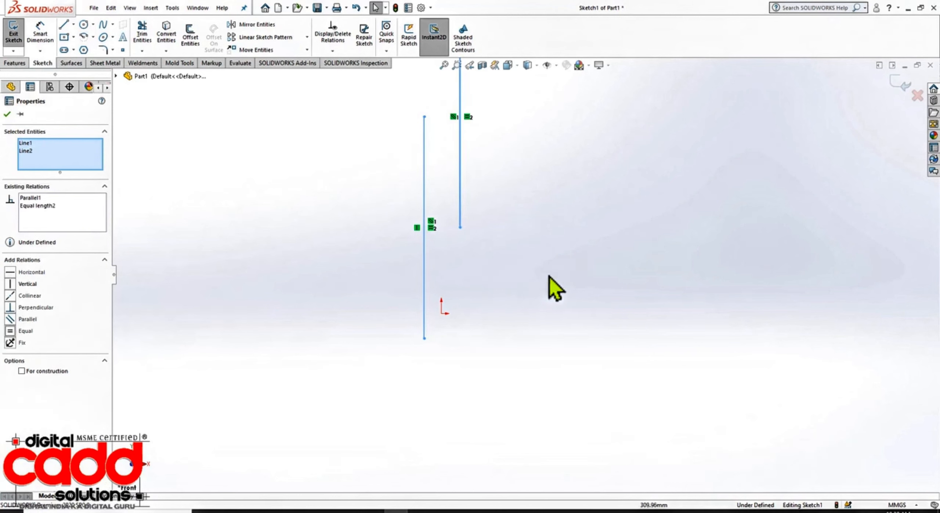
click(536, 341)
scroll(535, 340, up, 3)
scroll(589, 245, down, 3)
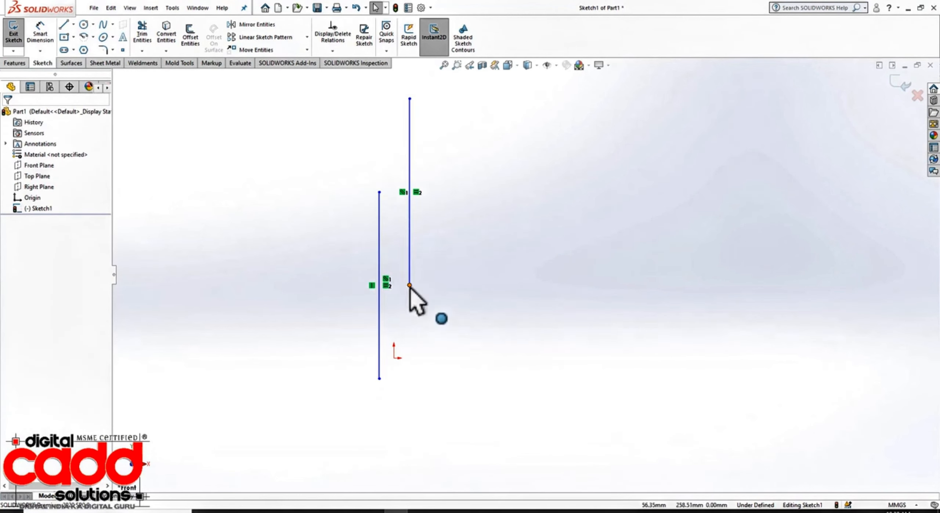
drag(410, 285, 466, 378)
click(621, 321)
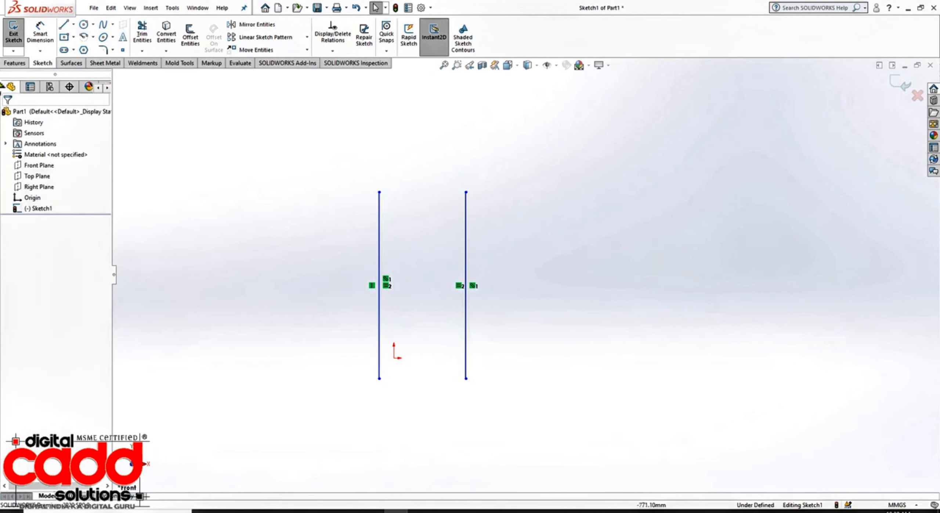
Dimension the left line's length and set it to 600 mm.
click(40, 33)
click(381, 239)
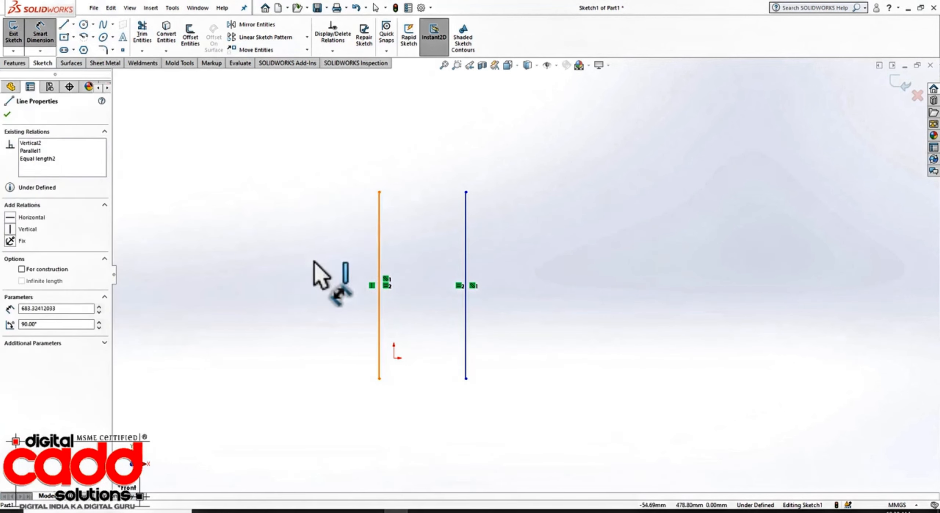
click(305, 269)
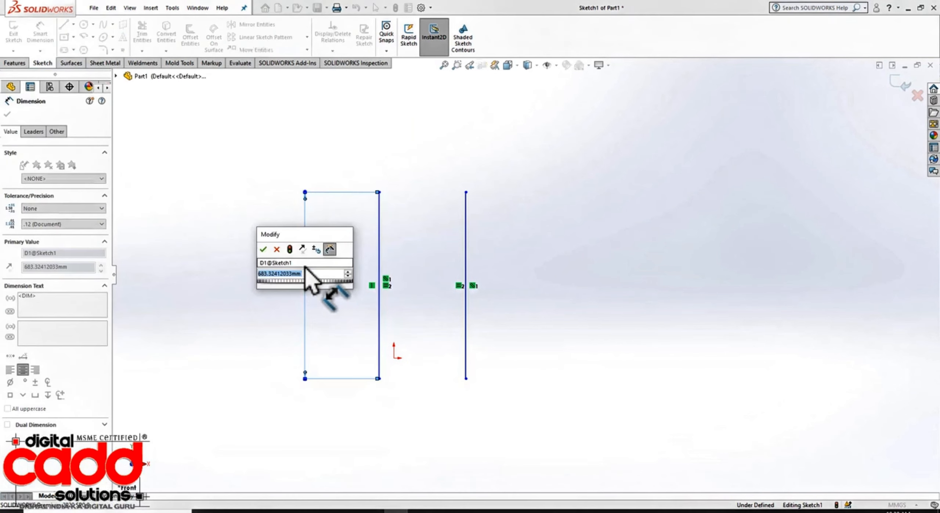
text(600)
key(Return)
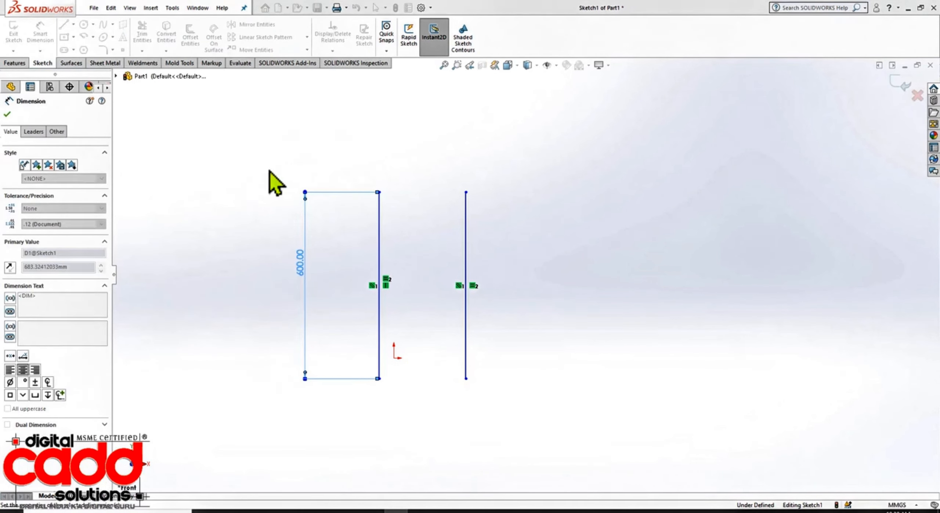
click(606, 226)
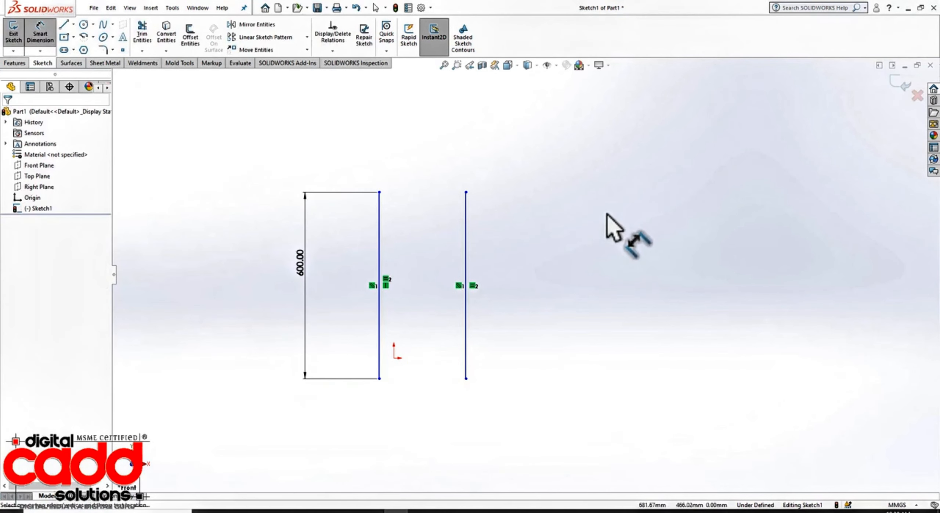
Preview the right line's length dimension to compare it with the left line, and cancel without placing it.
click(465, 239)
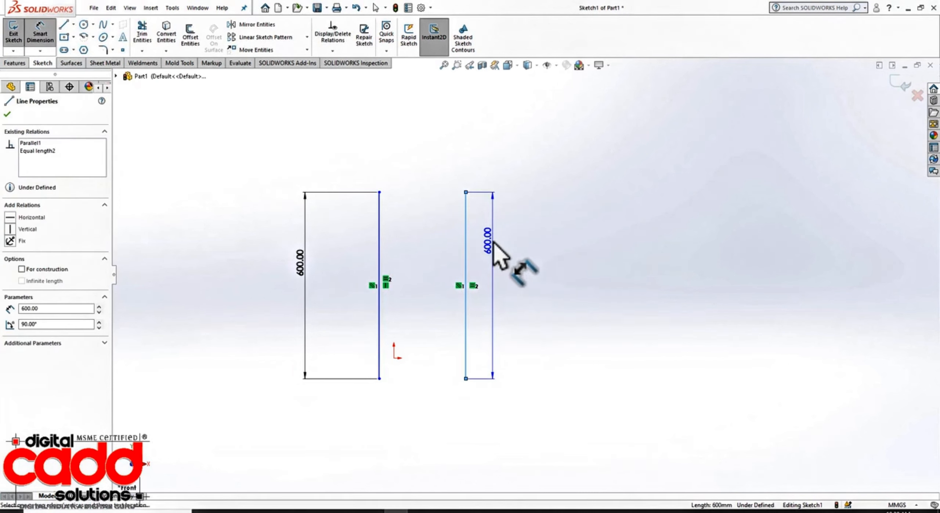
key(Escape)
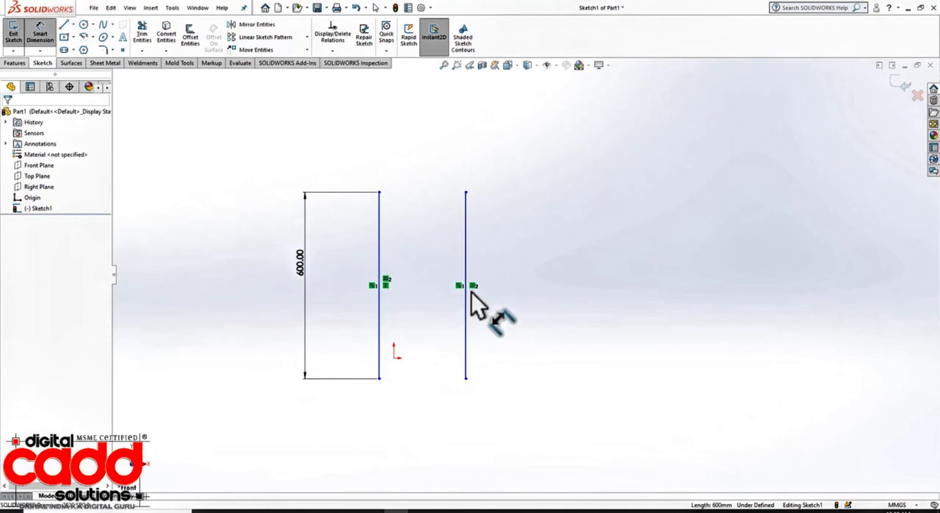
scroll(441, 305, up, 2)
scroll(447, 300, down, 5)
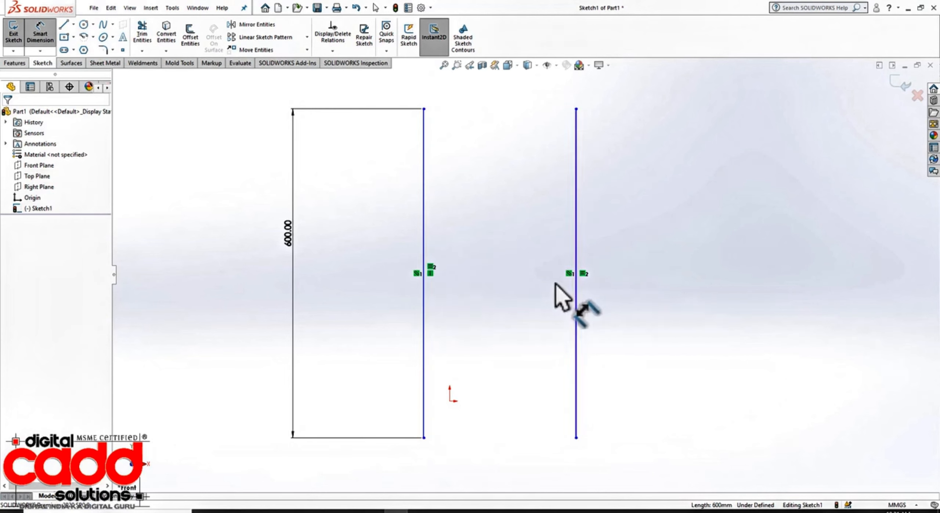
scroll(384, 310, up, 3)
scroll(607, 195, down, 2)
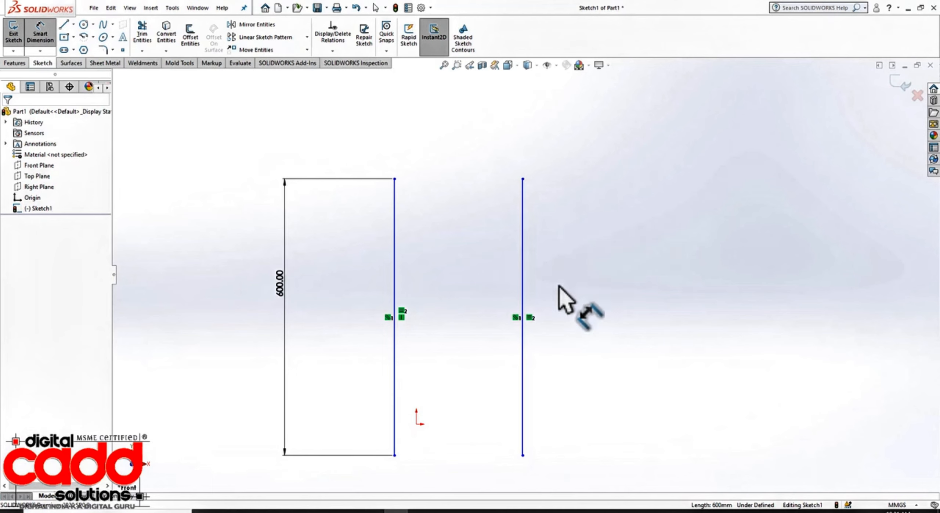
scroll(514, 279, up, 2)
scroll(728, 274, down, 2)
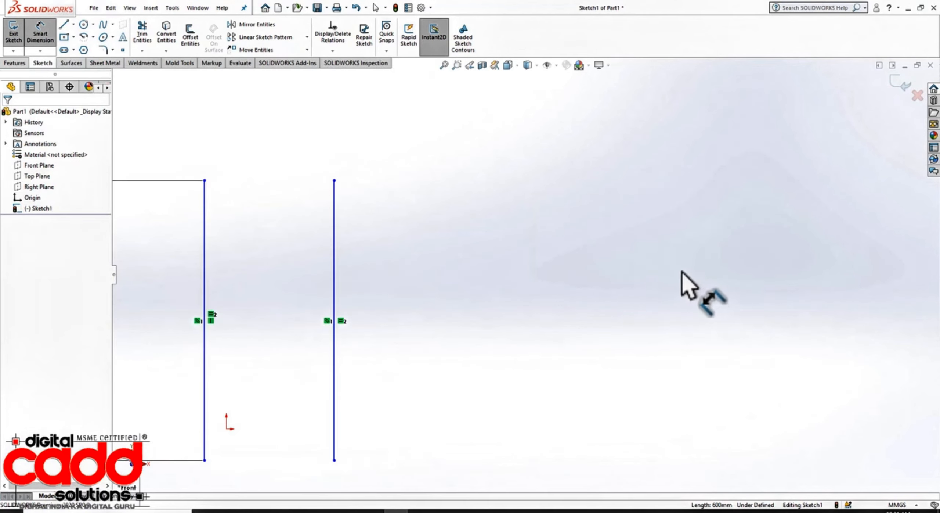
scroll(672, 281, up, 2)
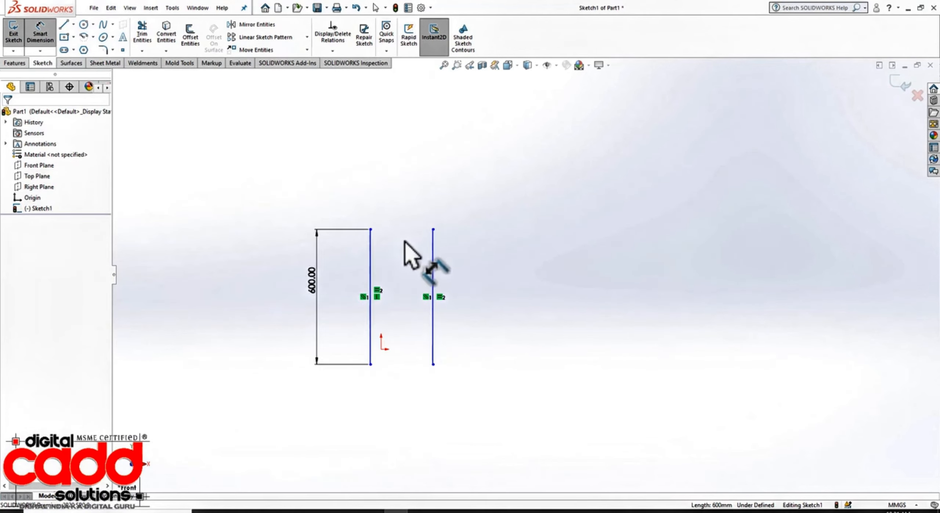
scroll(389, 261, down, 2)
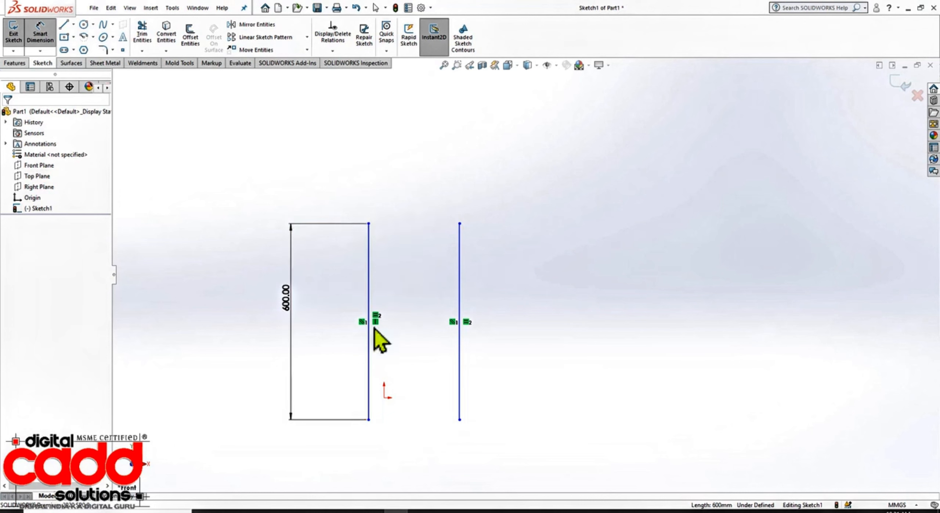
scroll(650, 302, up, 2)
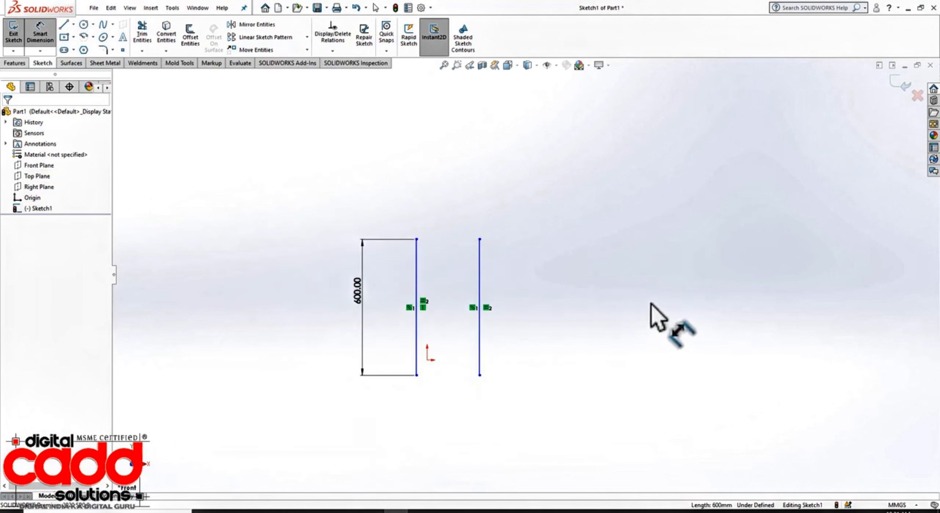
Sketch two separate circles right of the lines: an upper one about 262 mm in radius and a lower one about 164 mm.
scroll(676, 299, down, 1)
click(84, 25)
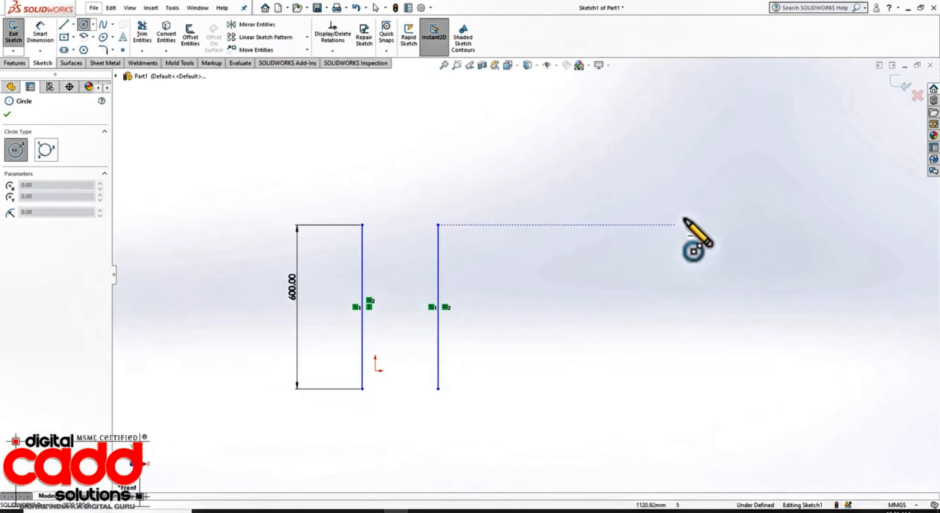
click(703, 158)
click(711, 229)
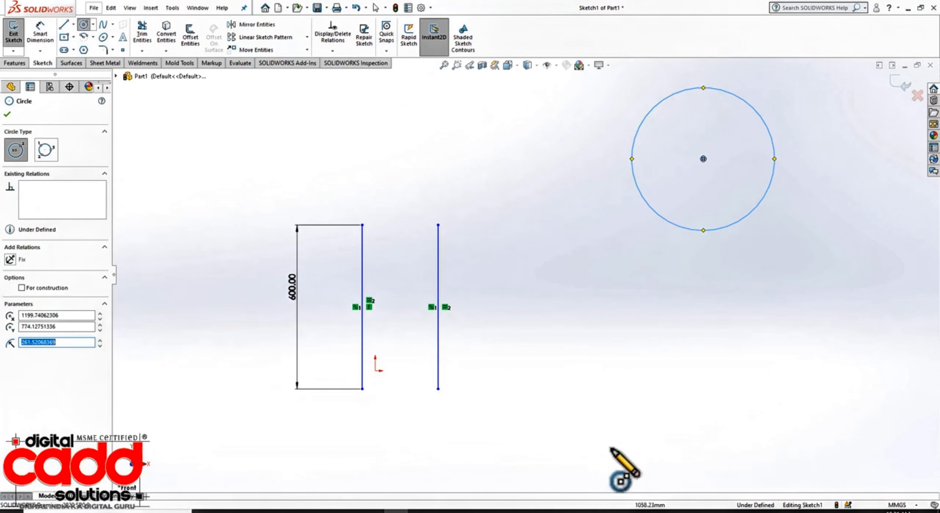
click(600, 448)
click(640, 467)
key(Escape)
scroll(577, 377, up, 2)
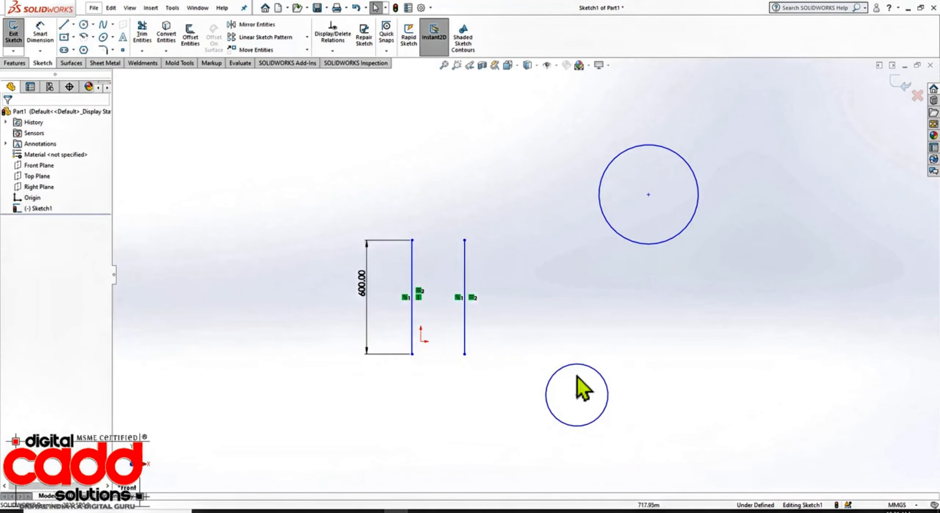
scroll(599, 355, down, 1)
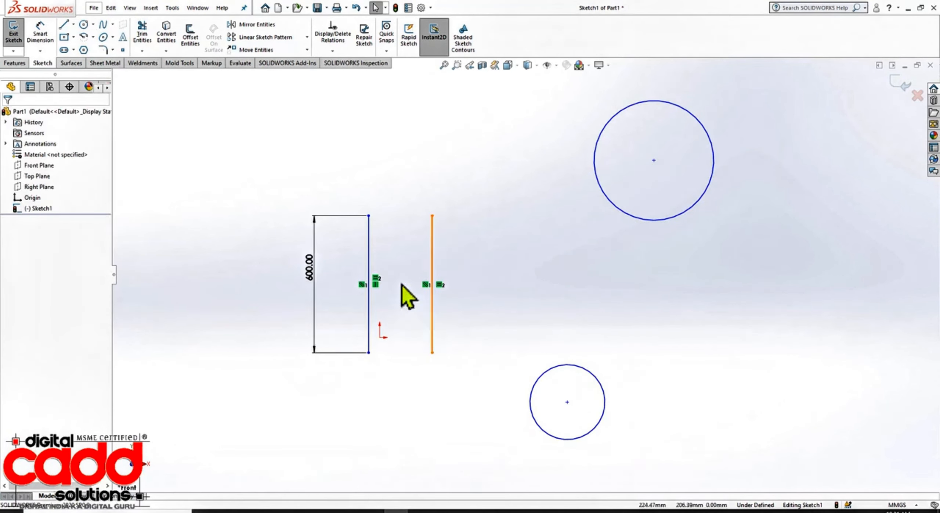
Delete the Equal and Parallel relations between the two lines and the Vertical relation on the left line.
drag(341, 255, 498, 316)
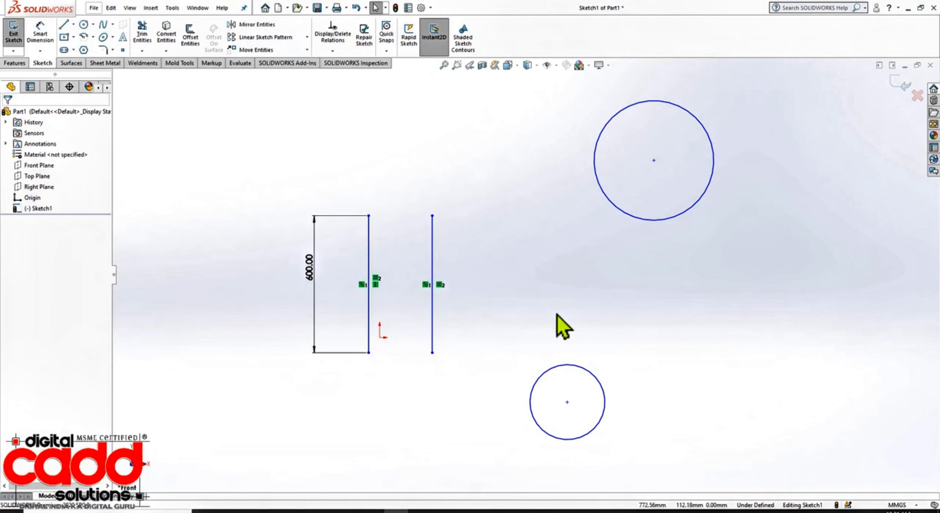
click(440, 285)
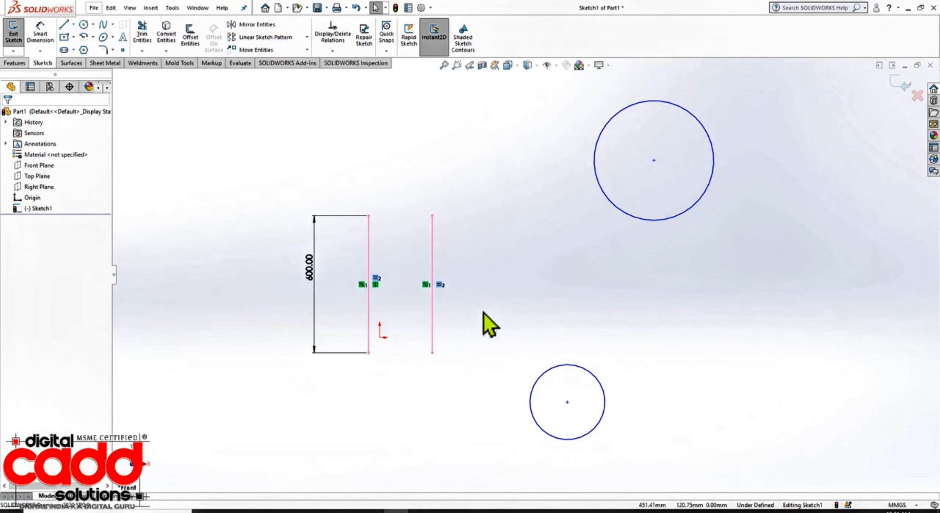
key(Delete)
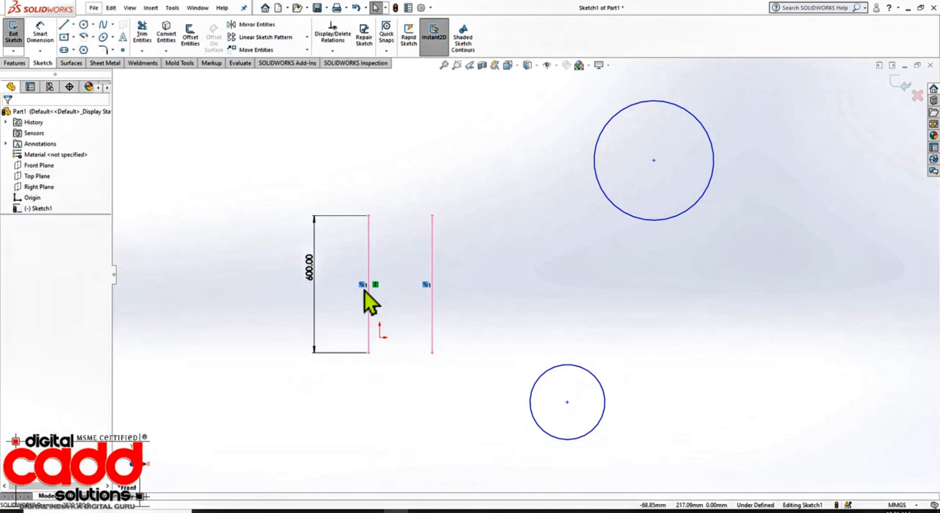
key(Delete)
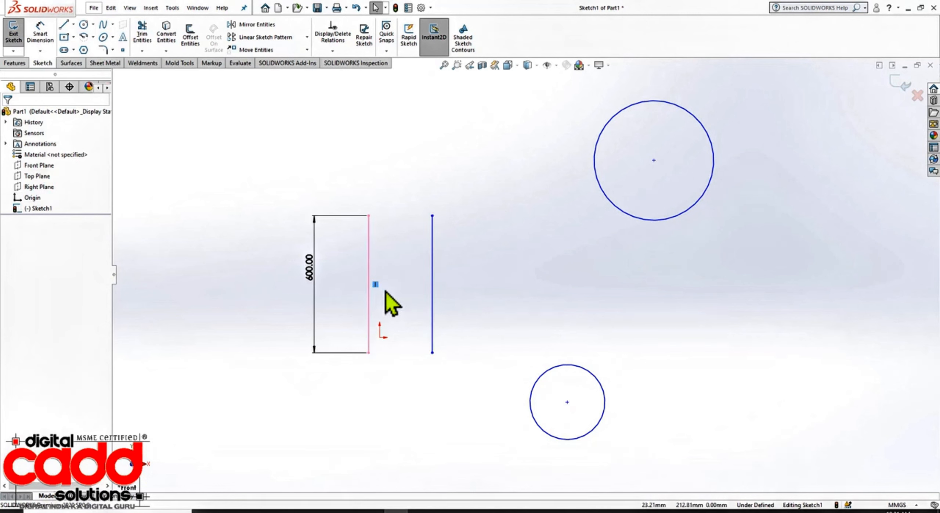
key(Delete)
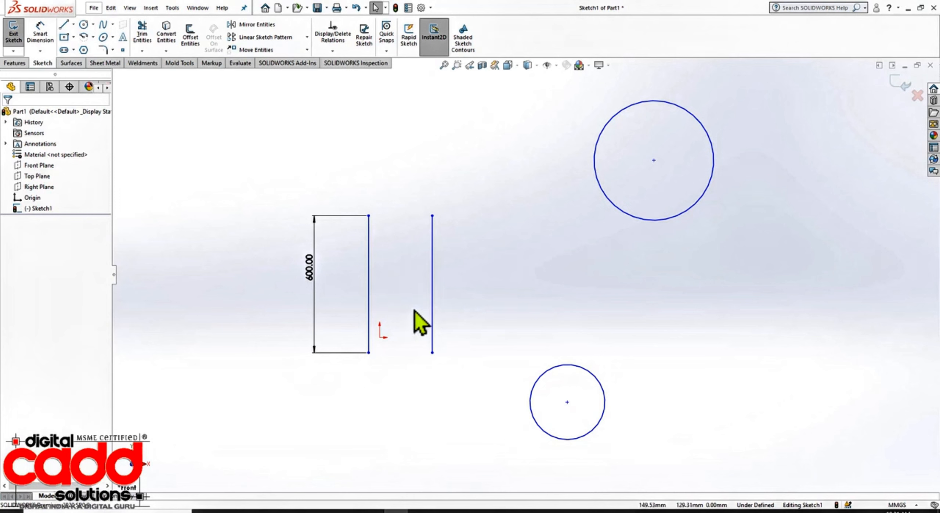
Apply a Tangent relation between the right line and the small lower circle.
scroll(529, 336, up, 3)
scroll(571, 329, down, 1)
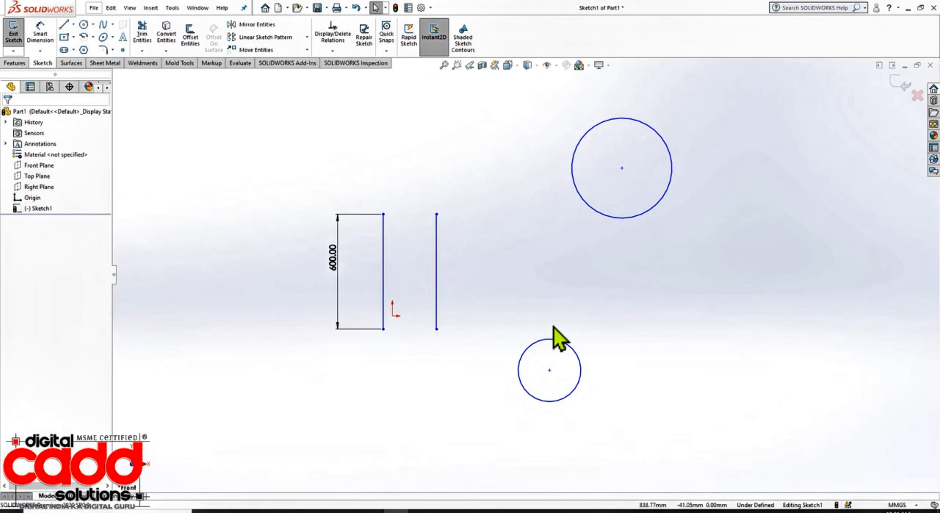
scroll(539, 294, up, 2)
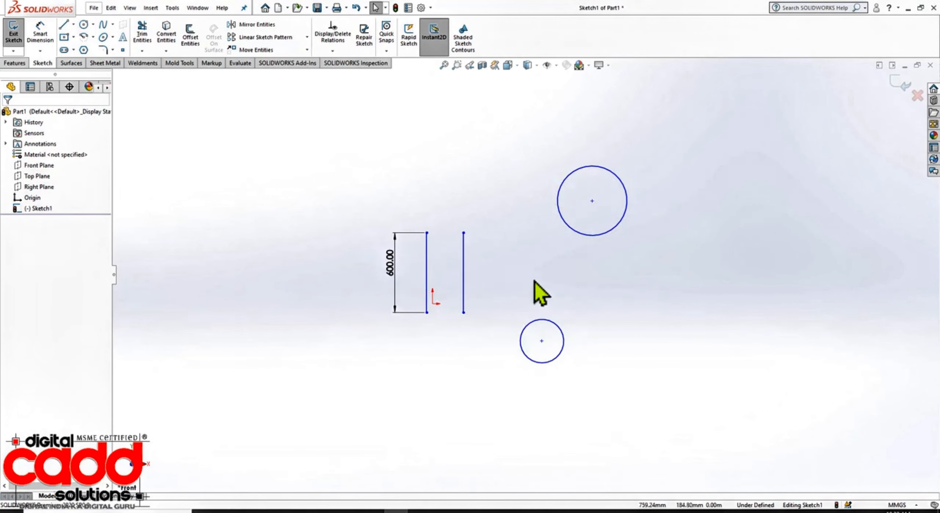
scroll(547, 294, down, 2)
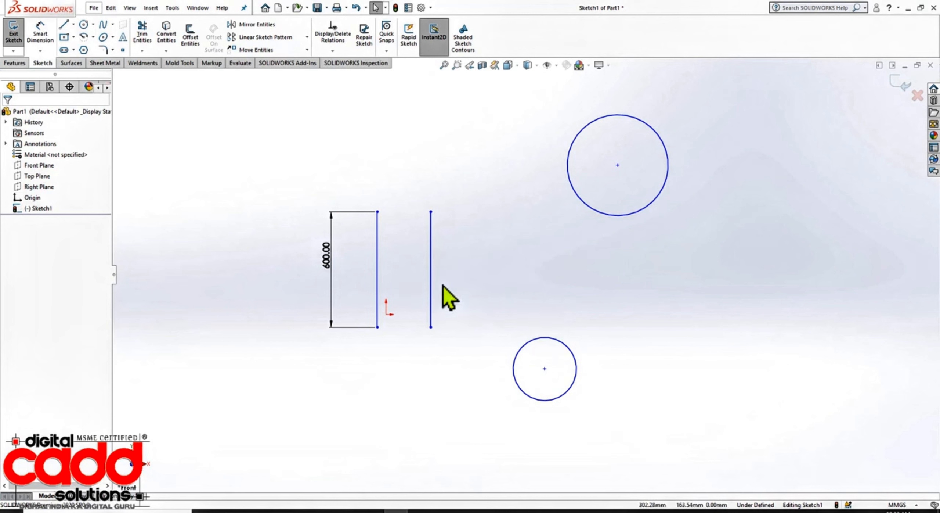
click(432, 294)
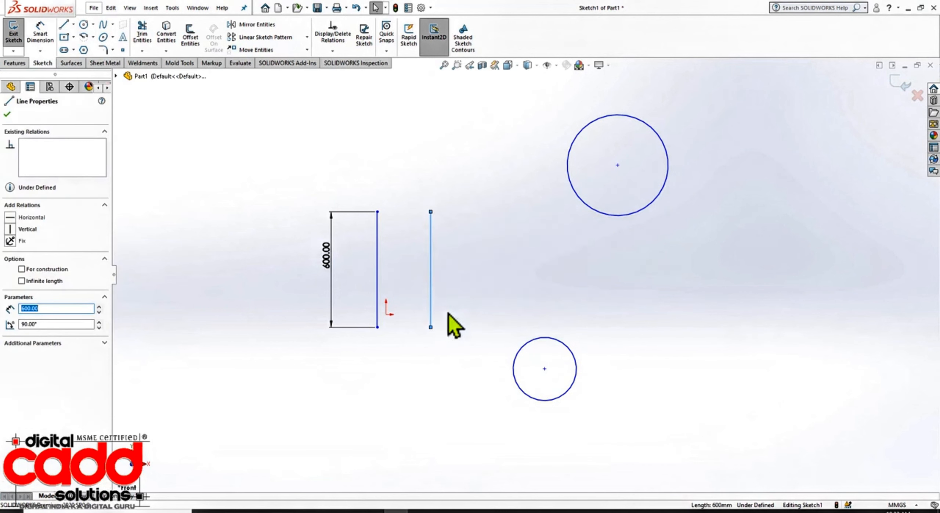
ctrl+click(514, 355)
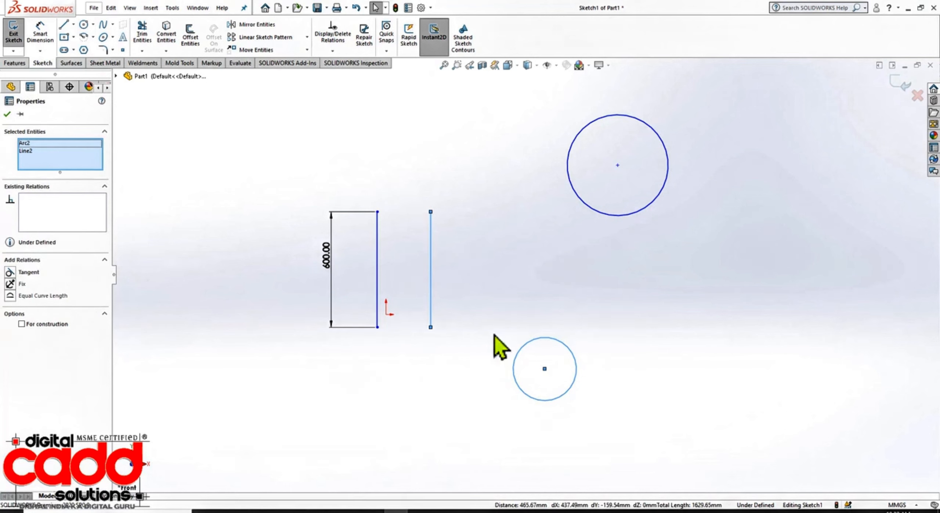
click(10, 276)
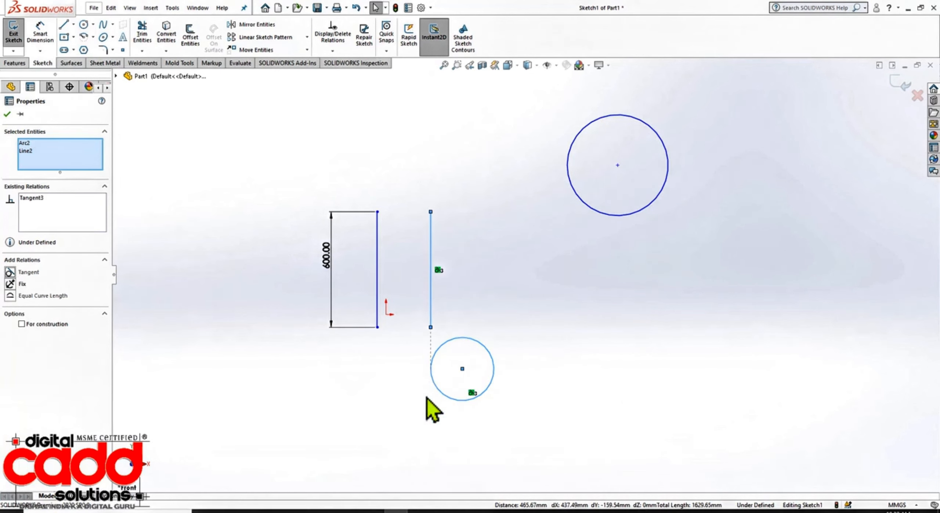
Apply a Fix relation to the right line and the small circle, and try to move each of them.
click(11, 285)
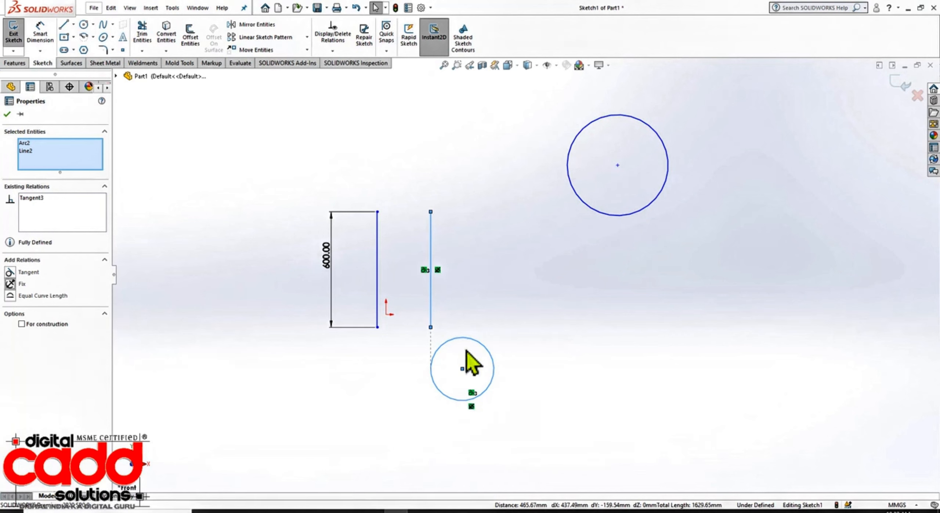
click(8, 115)
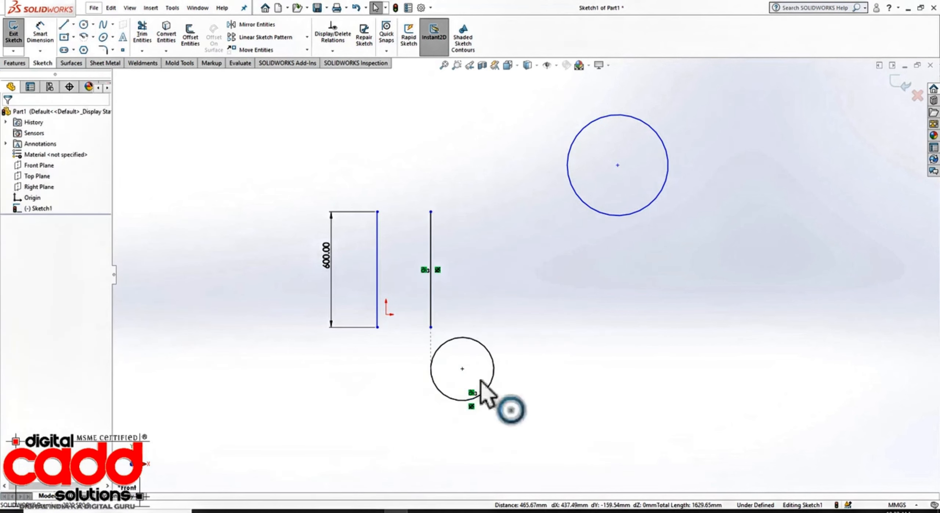
click(462, 369)
drag(535, 353, 709, 235)
click(710, 235)
click(432, 307)
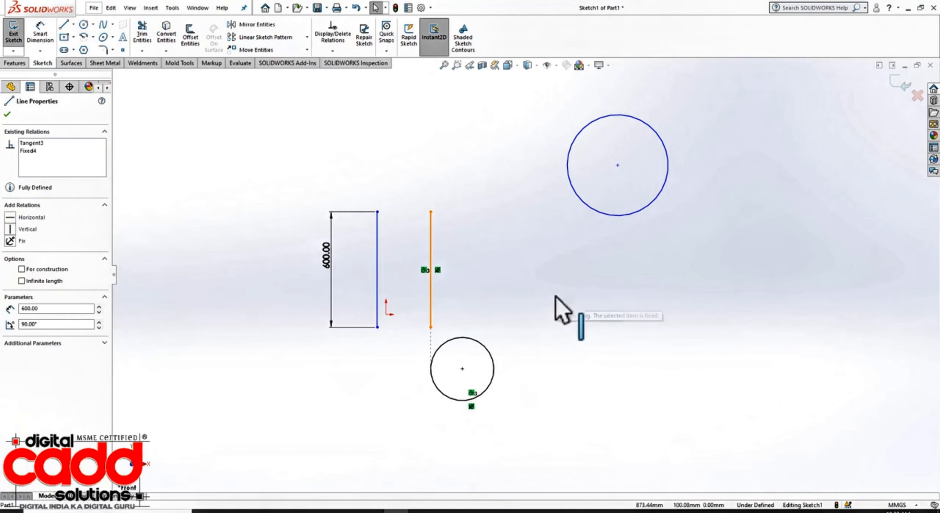
click(469, 310)
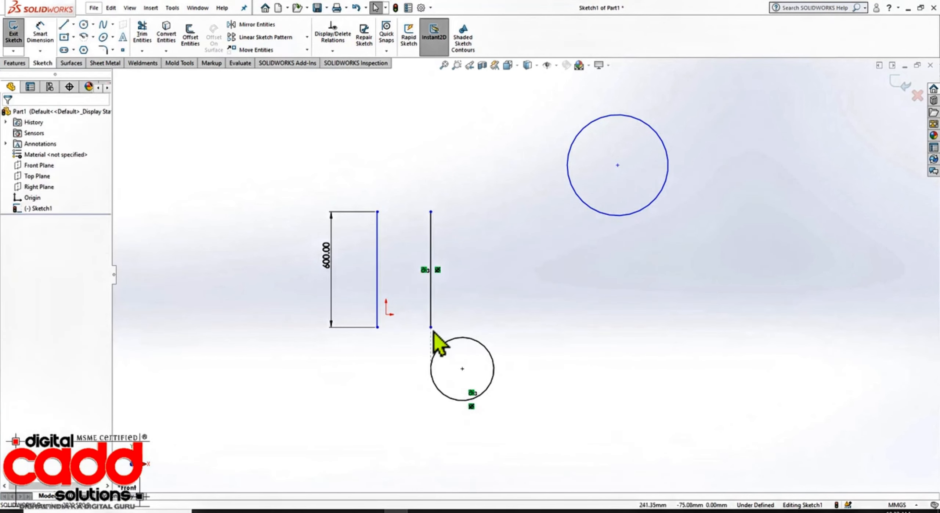
Extend the fixed line's lower endpoint down past the small circle, and try to move the circle.
drag(431, 328, 441, 444)
click(464, 453)
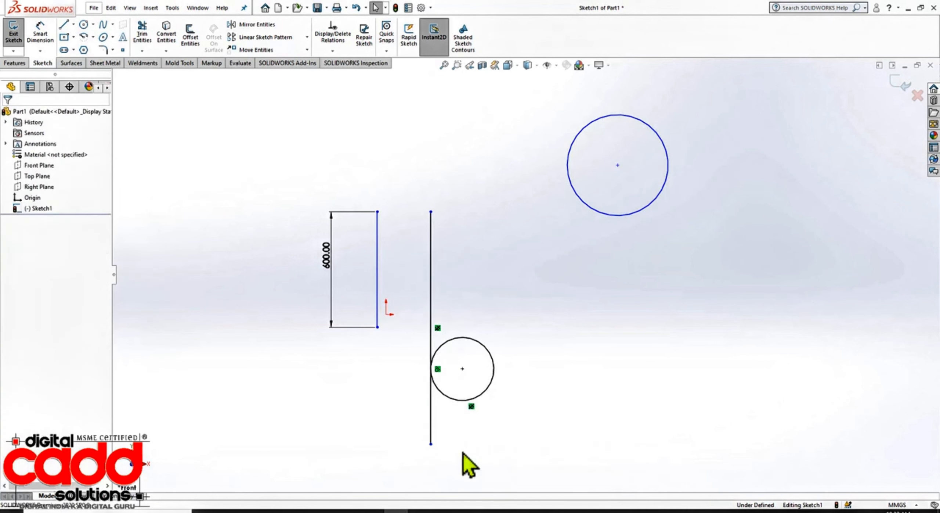
click(474, 345)
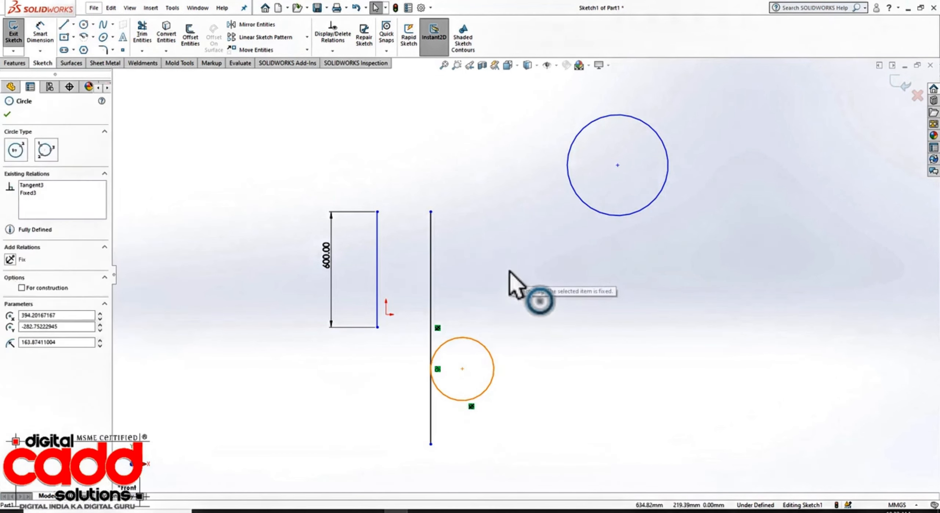
click(562, 445)
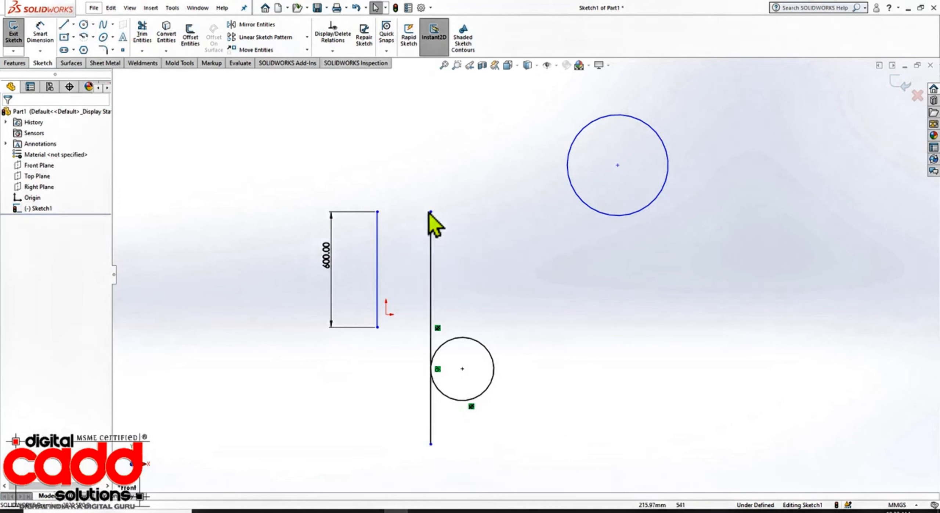
Shorten the fixed line by moving its upper endpoint down to just above the small circle.
drag(431, 215, 448, 293)
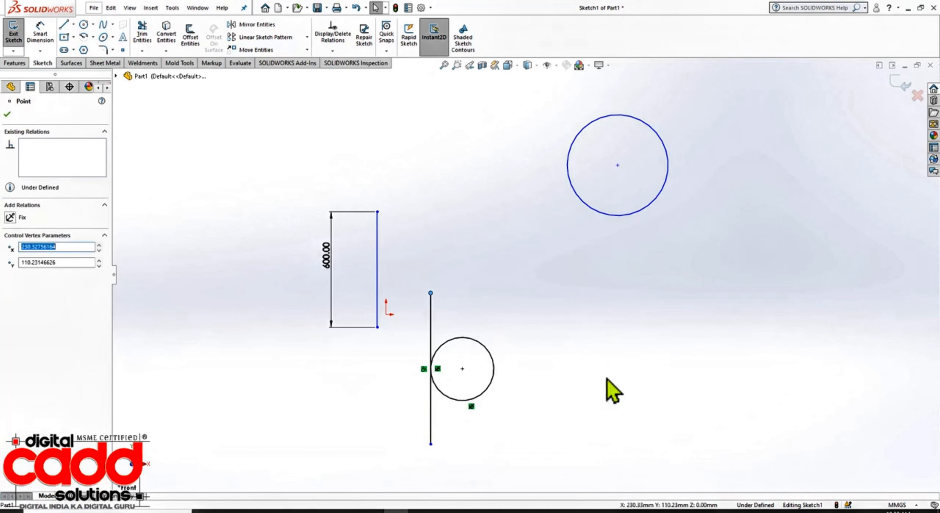
click(605, 379)
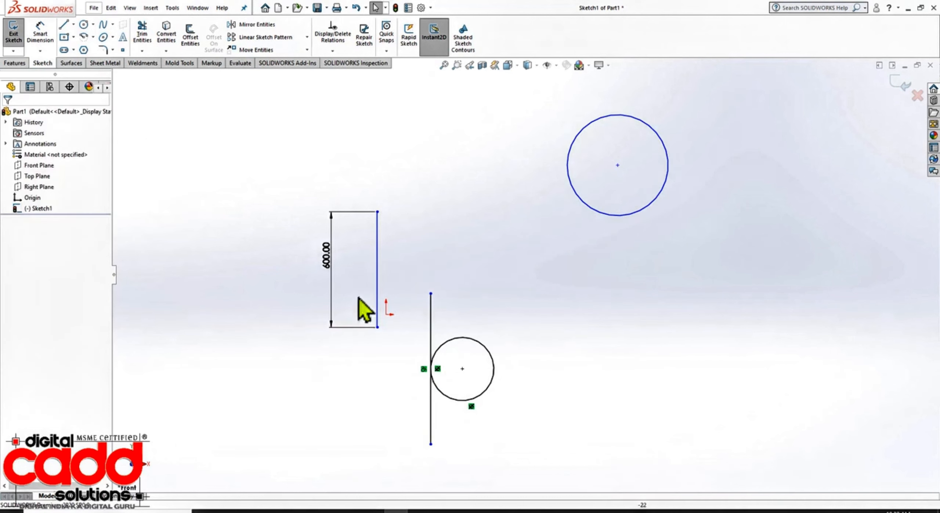
click(431, 327)
click(606, 390)
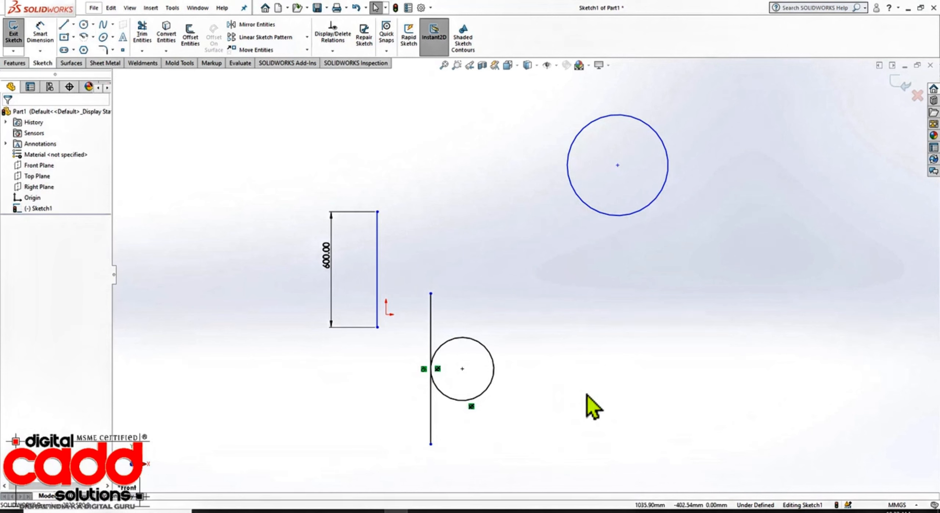
Undo both endpoint moves on the right line and the Fix relation on the line and small circle.
key(ctrl+z)
key(ctrl+z)
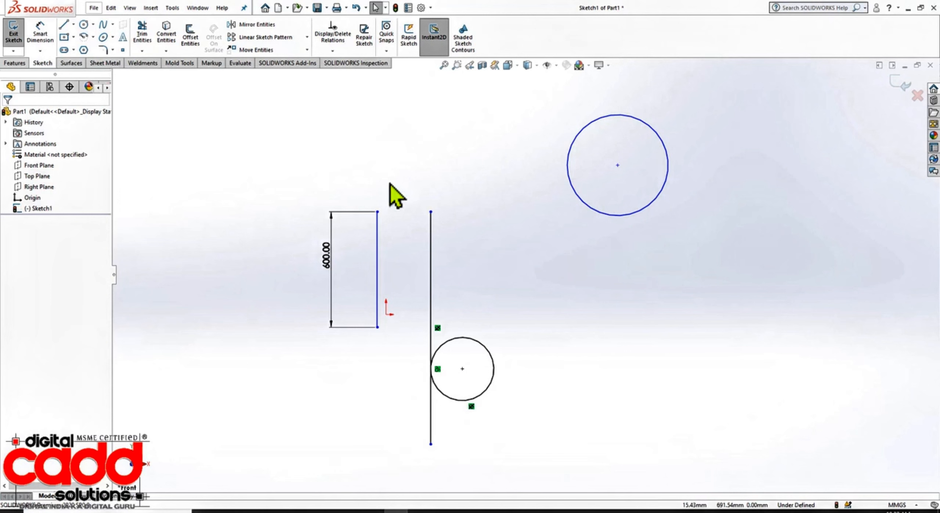
key(ctrl+z)
key(ctrl+z)
key(ctrl+z)
key(ctrl+z)
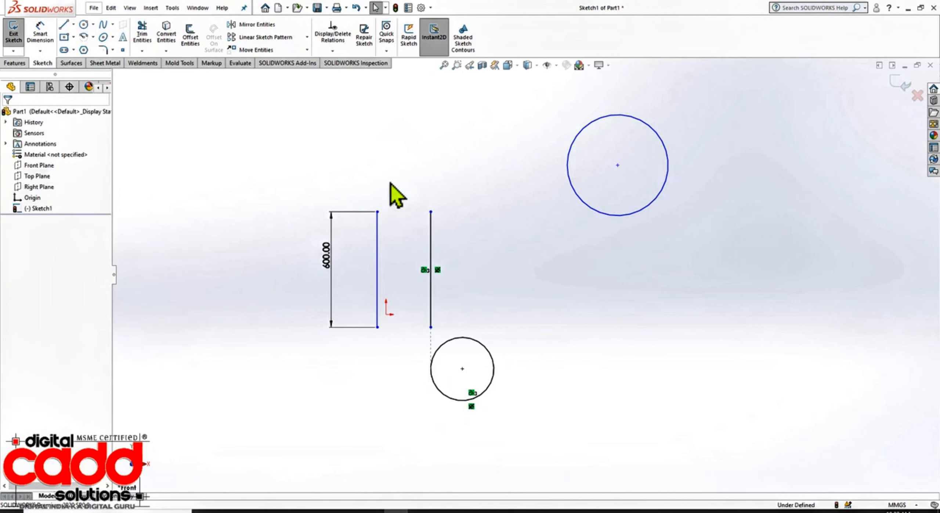
key(ctrl+z)
key(ctrl+z)
key(ctrl+z)
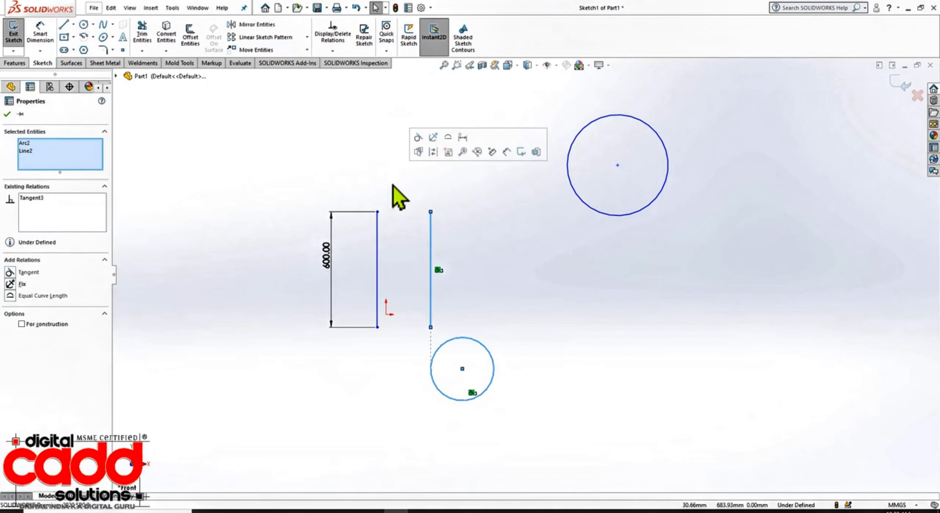
Select the right line together with the small tangent circle and apply a Fix relation to both.
drag(398, 181, 584, 461)
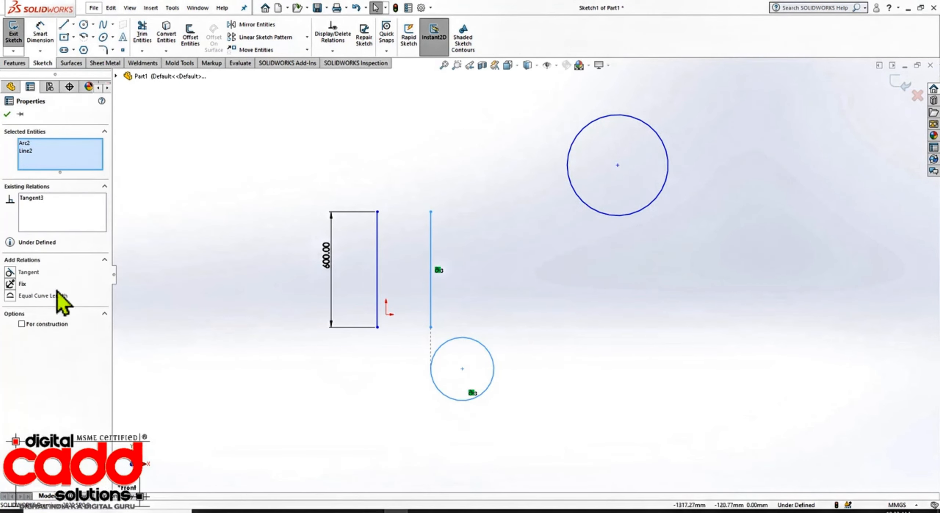
click(11, 283)
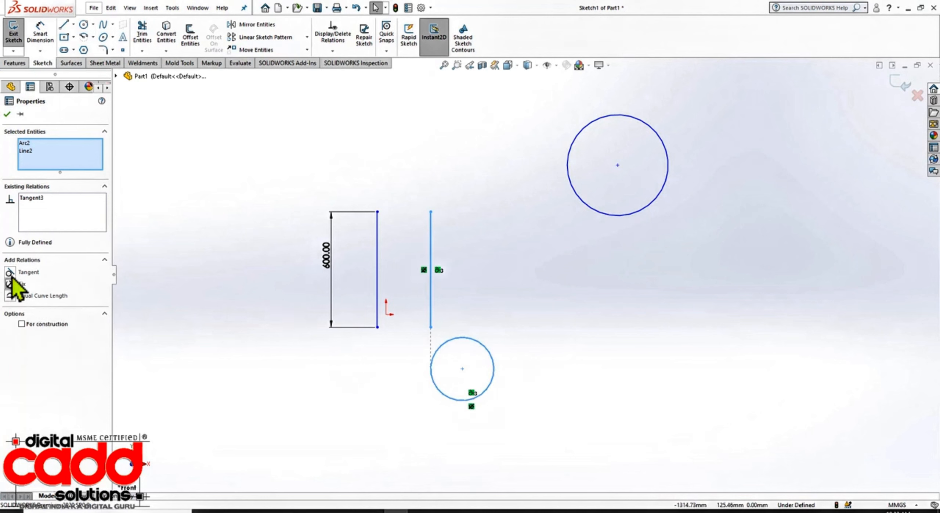
click(7, 114)
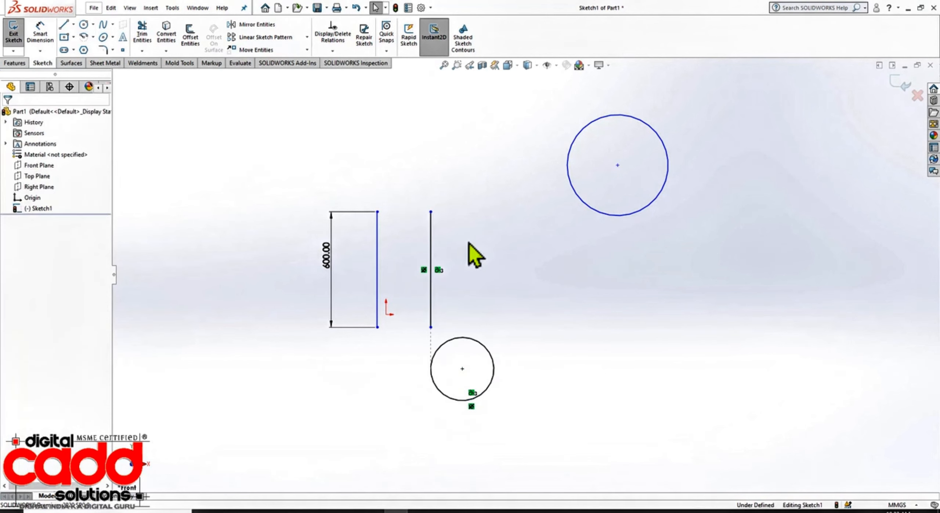
Lengthen the fixed right line by moving its upper endpoint upward and its lower endpoint down past the small circle.
drag(432, 211, 431, 140)
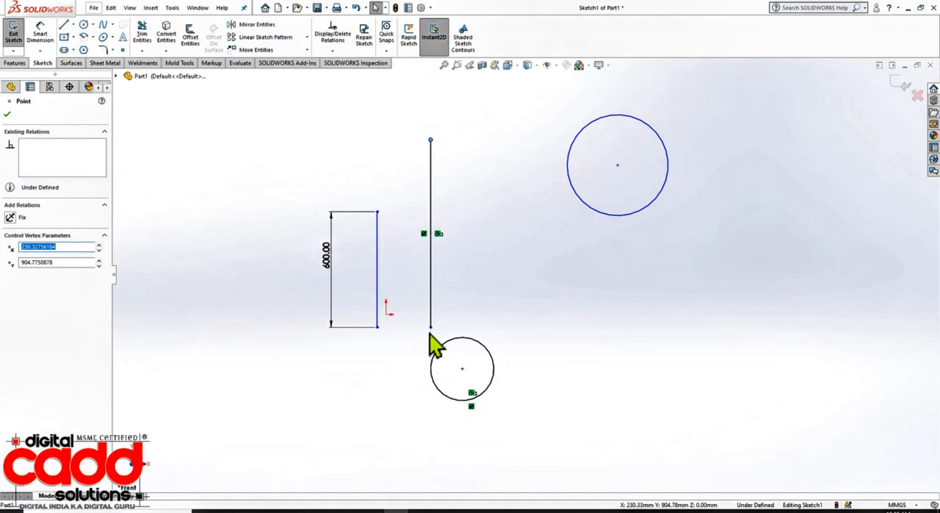
drag(431, 327, 432, 441)
click(623, 406)
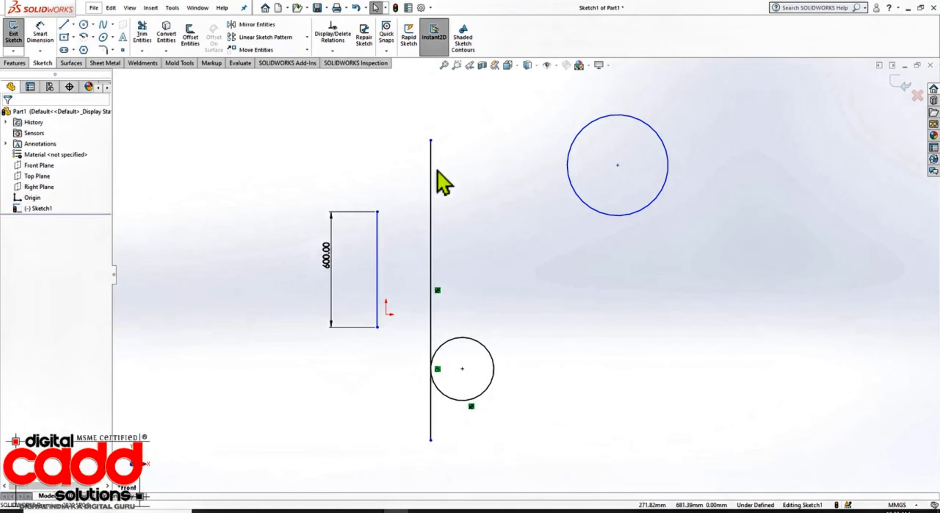
Shorten the fixed right line from its upper endpoint, and try to move the small fixed circle by its center.
drag(431, 140, 431, 256)
click(466, 371)
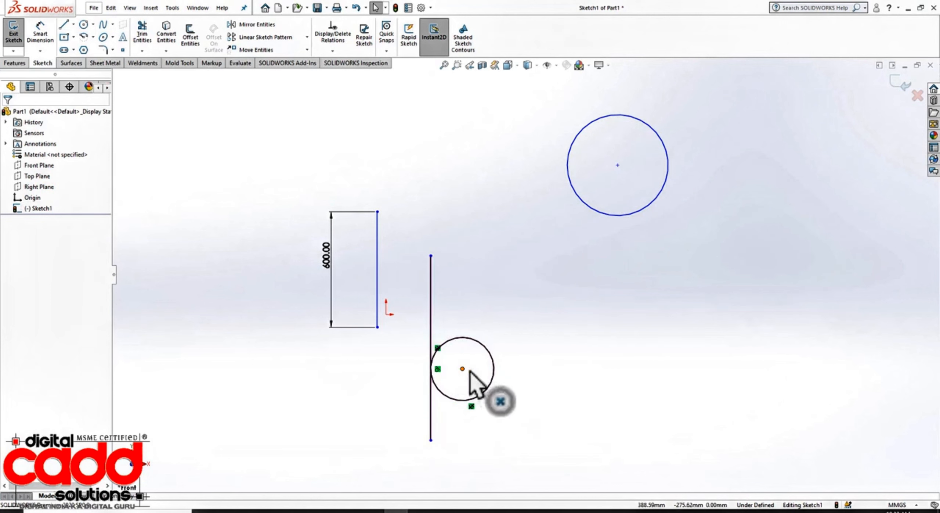
drag(463, 369, 554, 355)
click(527, 261)
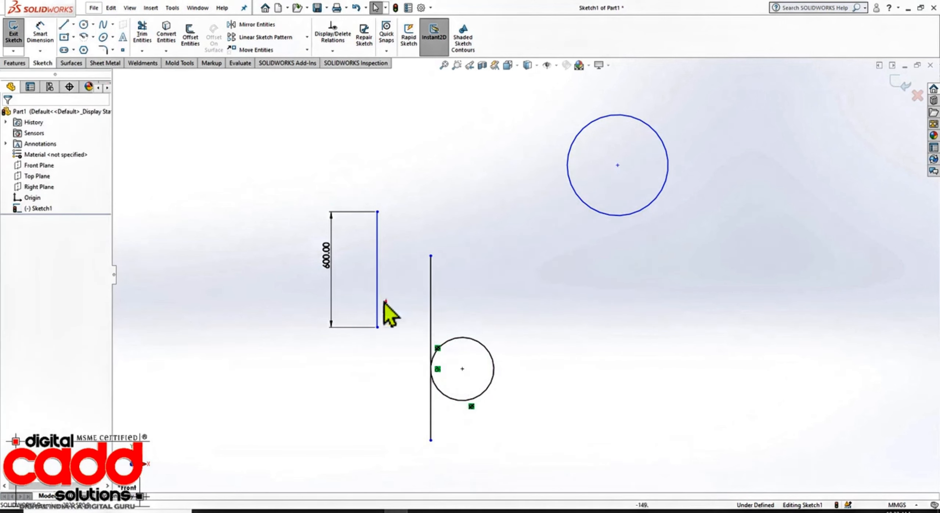
drag(431, 256, 461, 281)
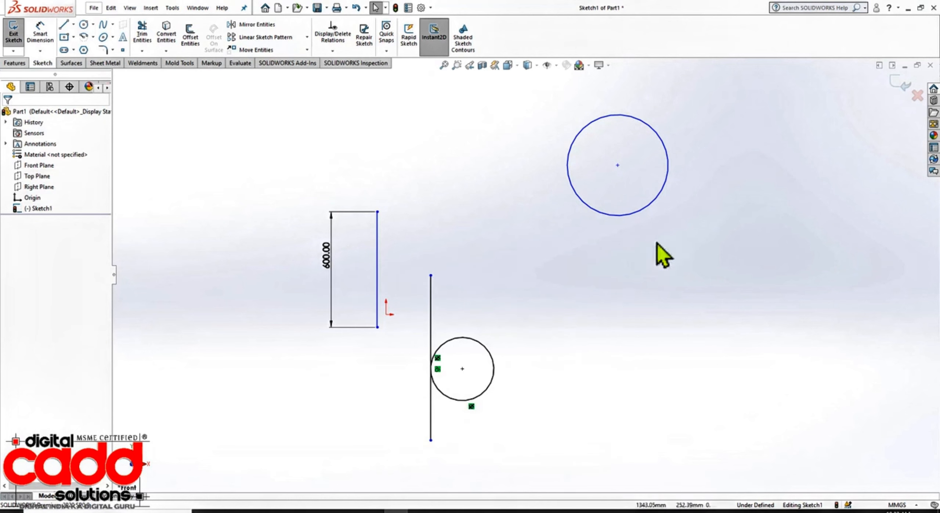
Move the large circle downward, apply a Fix relation to it, and try to move it by its center.
drag(618, 166, 605, 348)
click(10, 233)
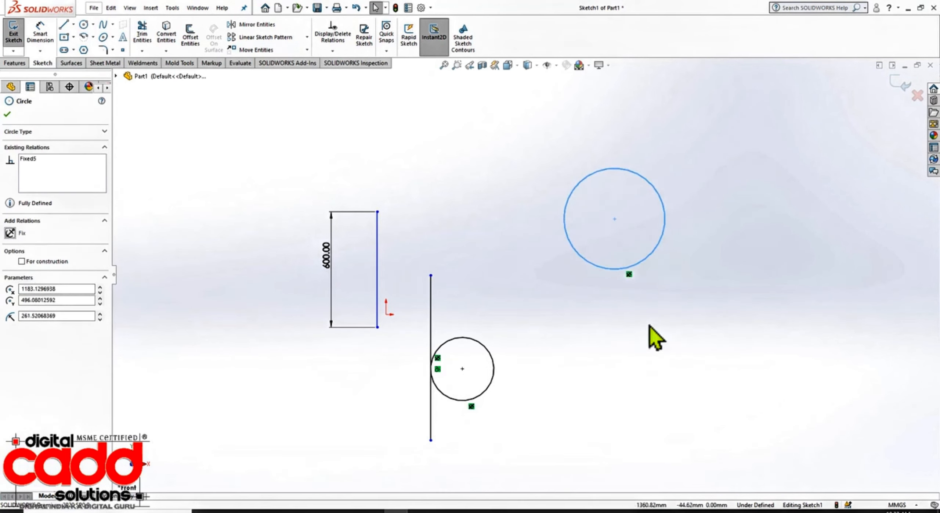
click(653, 327)
mouse_move(614, 219)
mouse_down()
mouse_move(716, 285)
mouse_move(710, 405)
mouse_up()
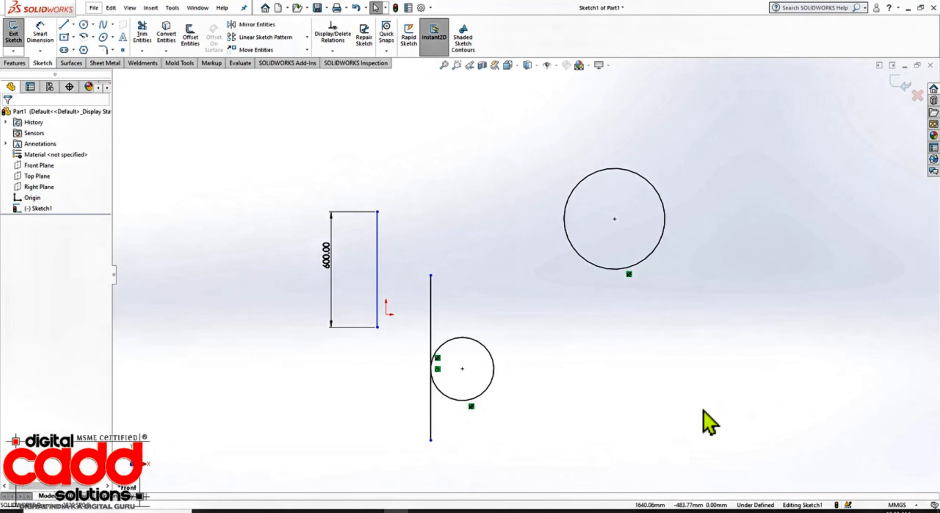
Undo the large circle's Fix relation and move, together with the shortening of the right line's upper end.
key(ctrl+z)
key(ctrl+z)
key(Escape)
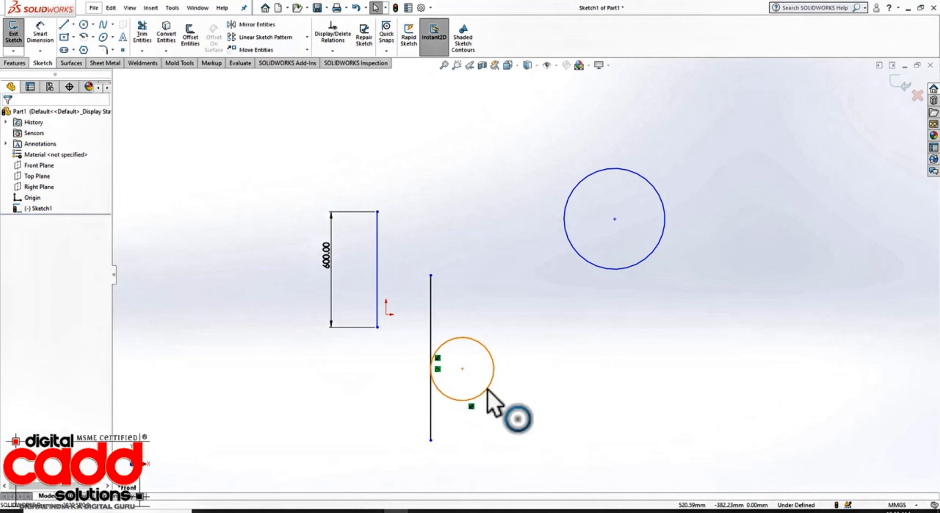
key(ctrl+z)
key(ctrl+z)
key(ctrl+z)
key(ctrl+z)
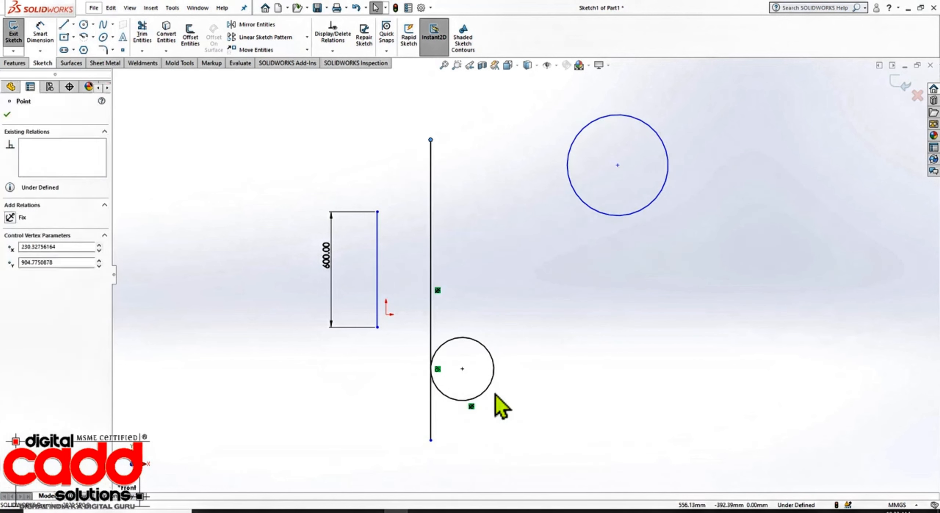
Undo the right line's endpoint extensions and the Fix and Tangent relations on the line and small circle, and clear the selection.
key(ctrl+z)
key(ctrl+z)
key(ctrl+z)
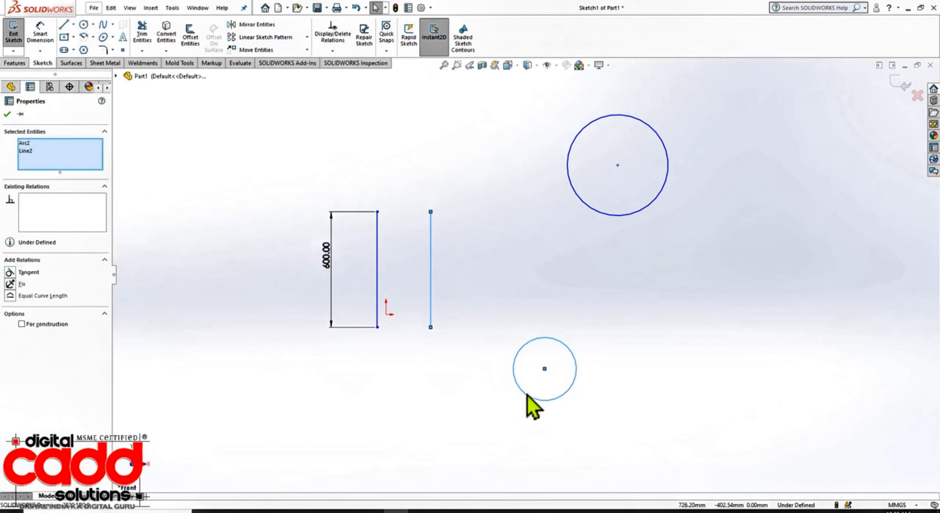
key(Escape)
Apply a Coradial relation to the large and small circles, and undo it.
drag(643, 199, 558, 359)
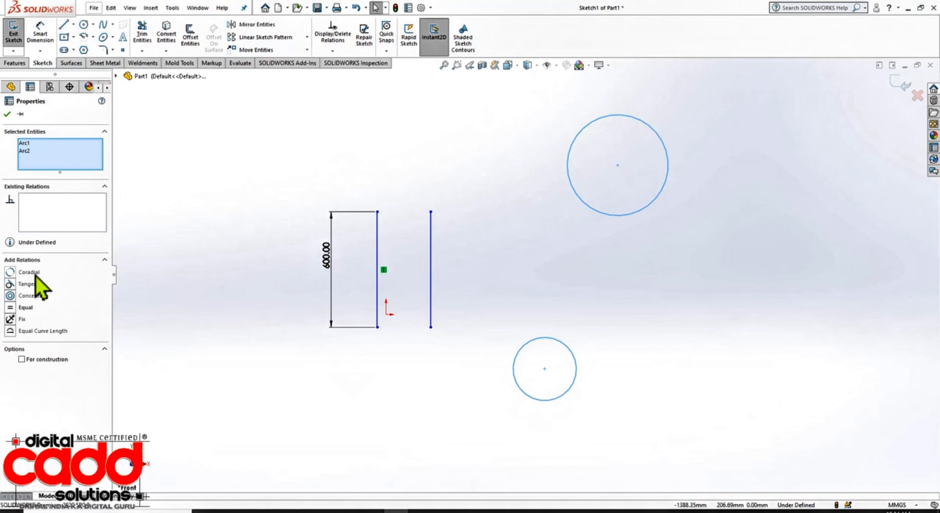
click(35, 276)
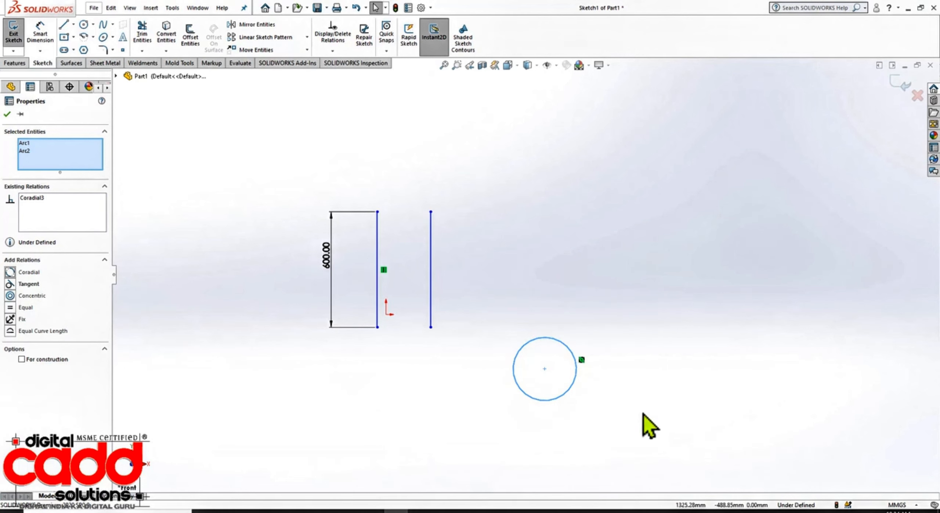
scroll(586, 359, up, 3)
scroll(496, 358, down, 5)
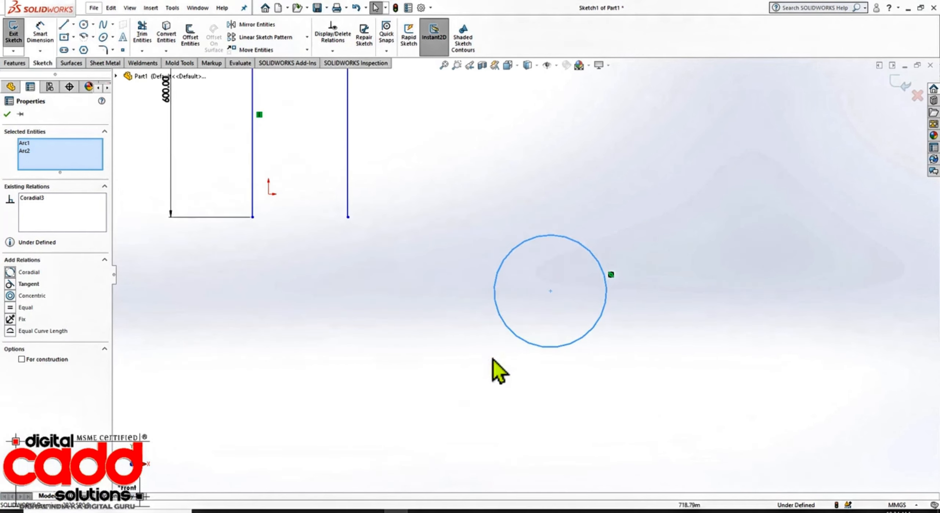
scroll(617, 253, down, 1)
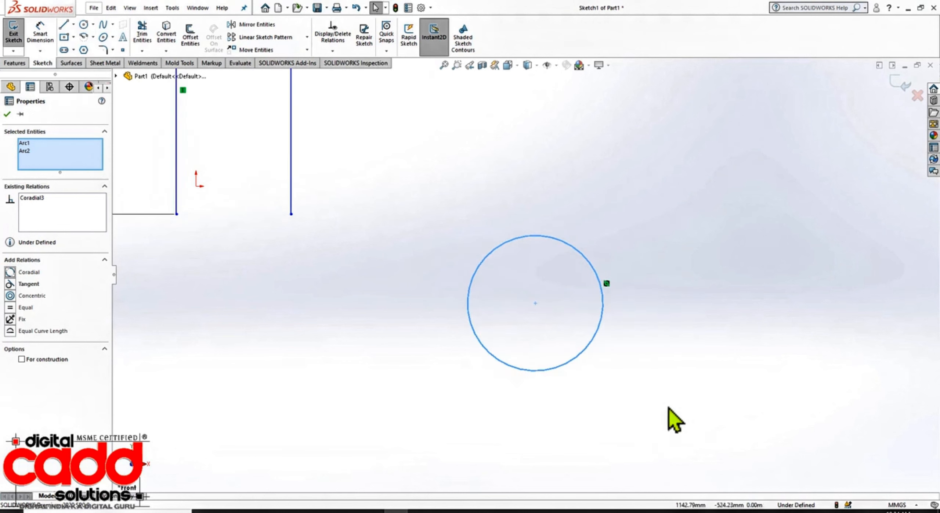
click(676, 423)
click(610, 409)
scroll(585, 415, up, 6)
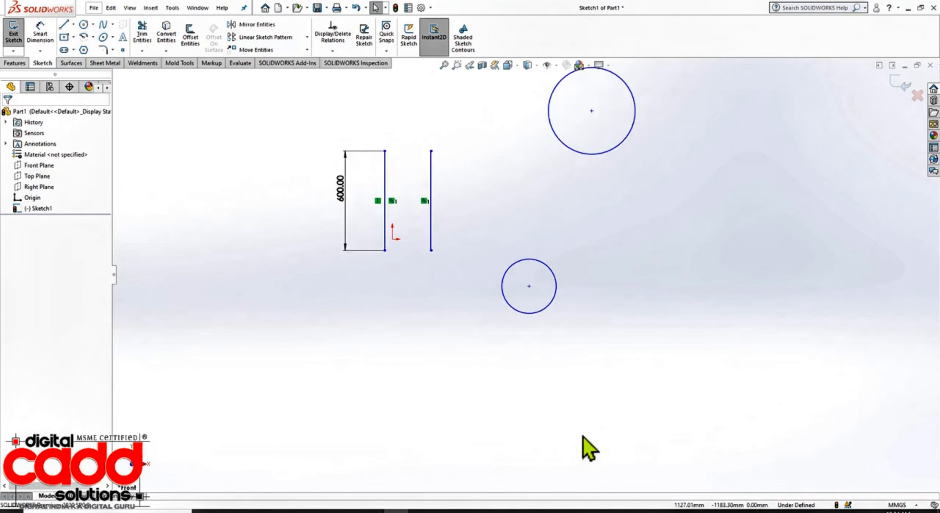
Apply a Tangent relation between the large and small circles, and undo it.
scroll(589, 203, down, 4)
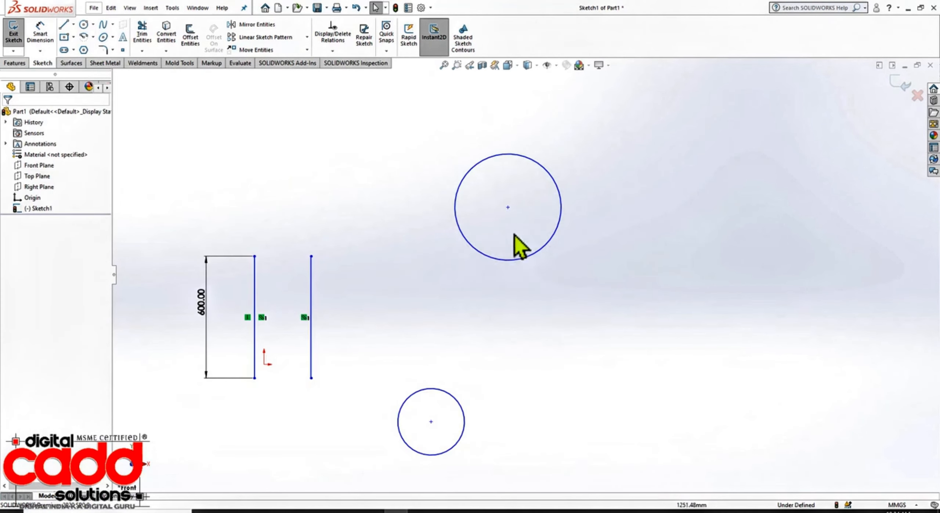
drag(515, 232, 433, 401)
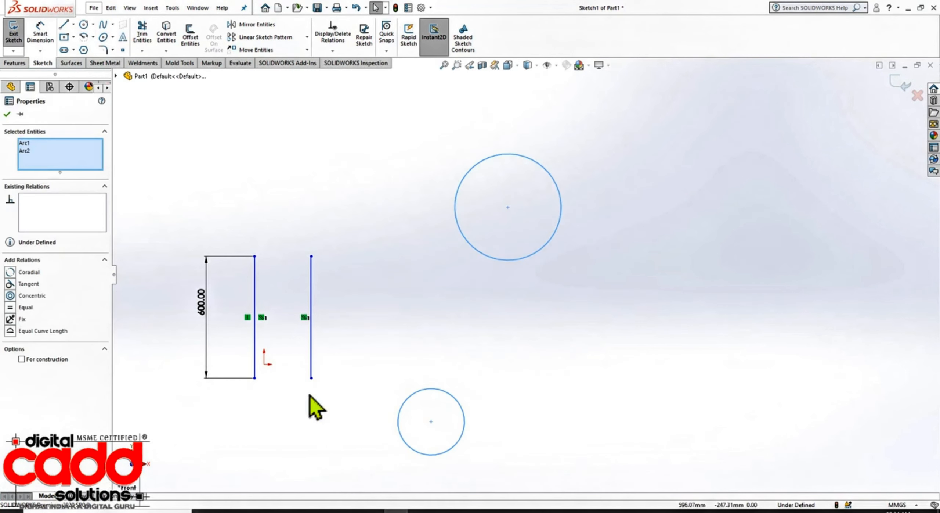
click(10, 284)
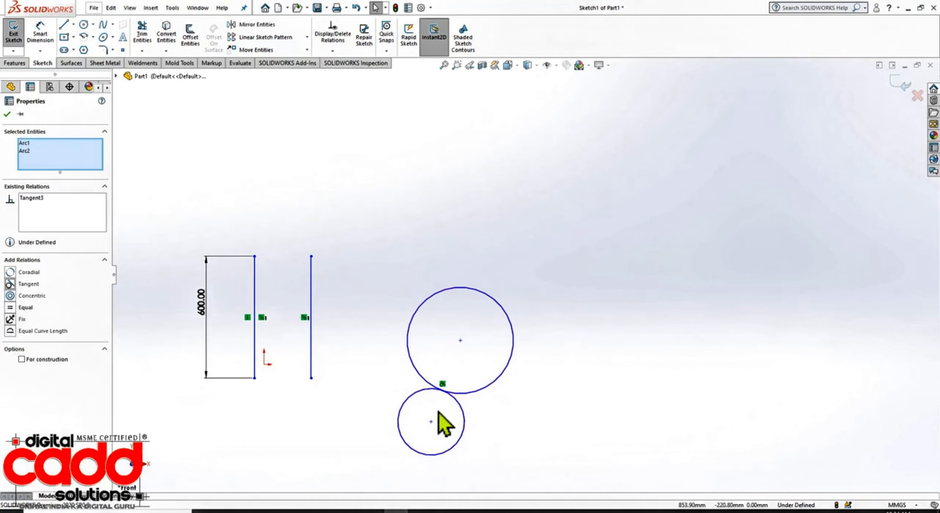
key(ctrl+z)
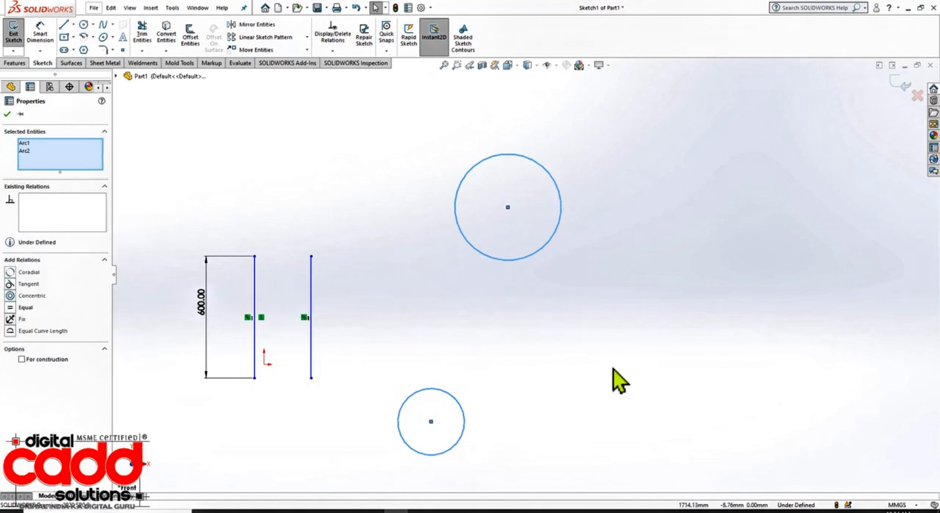
Apply a Concentric relation to the large and small circles, and undo it.
drag(513, 237, 439, 394)
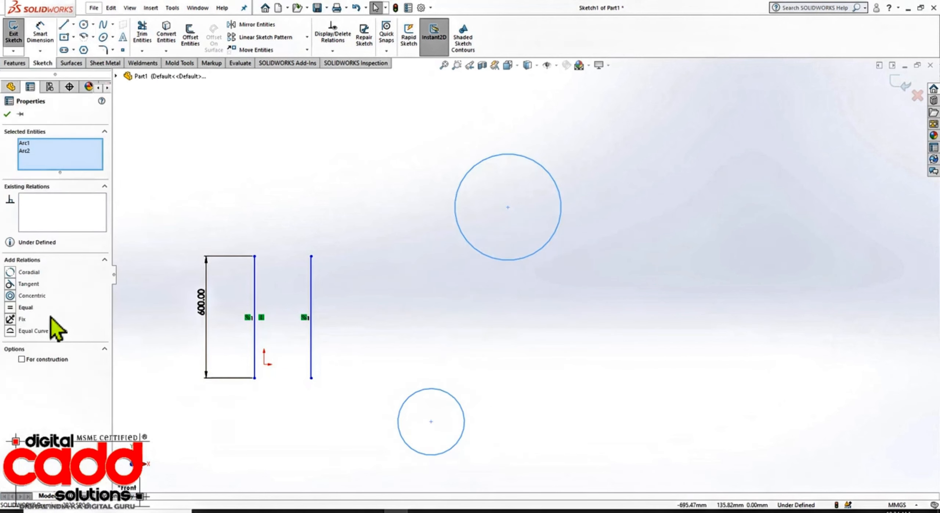
click(11, 295)
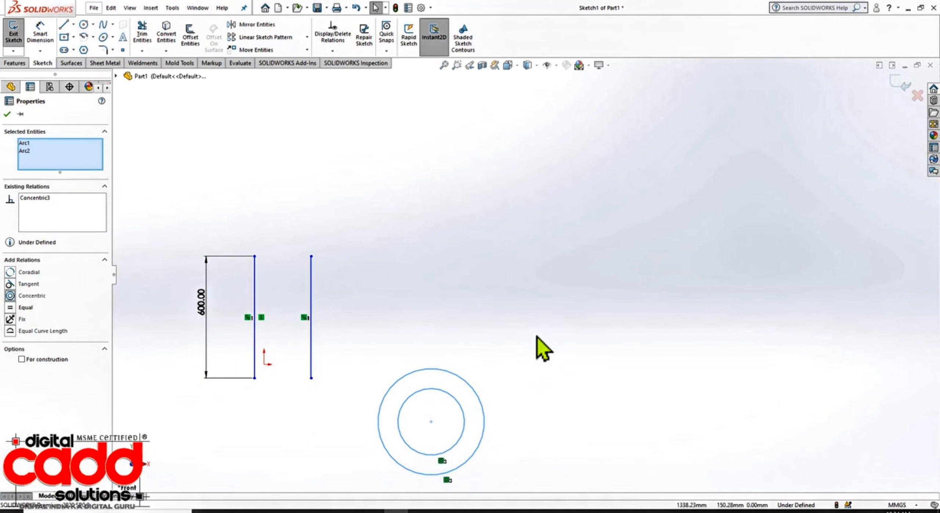
key(ctrl+z)
Apply an Equal relation to the large and small circles, and undo it.
drag(508, 237, 443, 404)
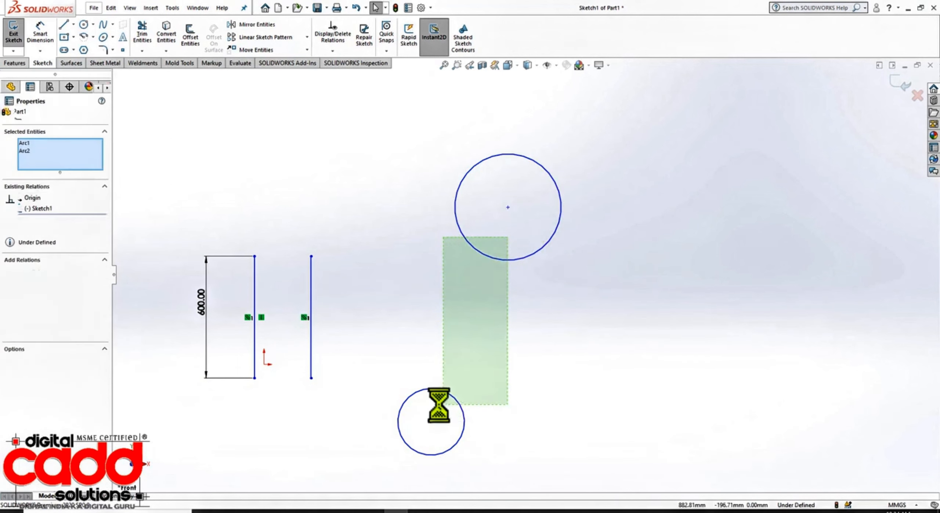
click(15, 308)
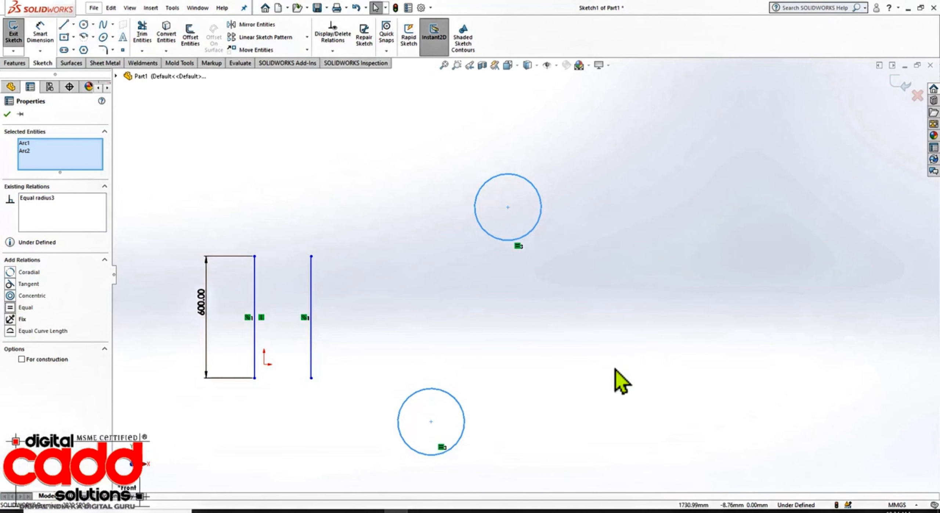
key(ctrl+z)
Apply an Equal Curve Length relation to the large and small circles, undo it, and clear the selection.
drag(496, 238, 441, 407)
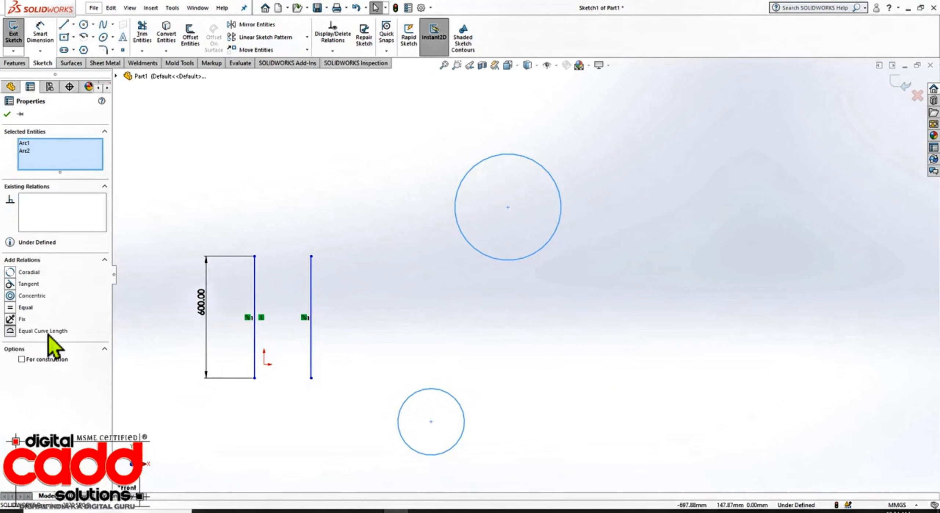
click(48, 331)
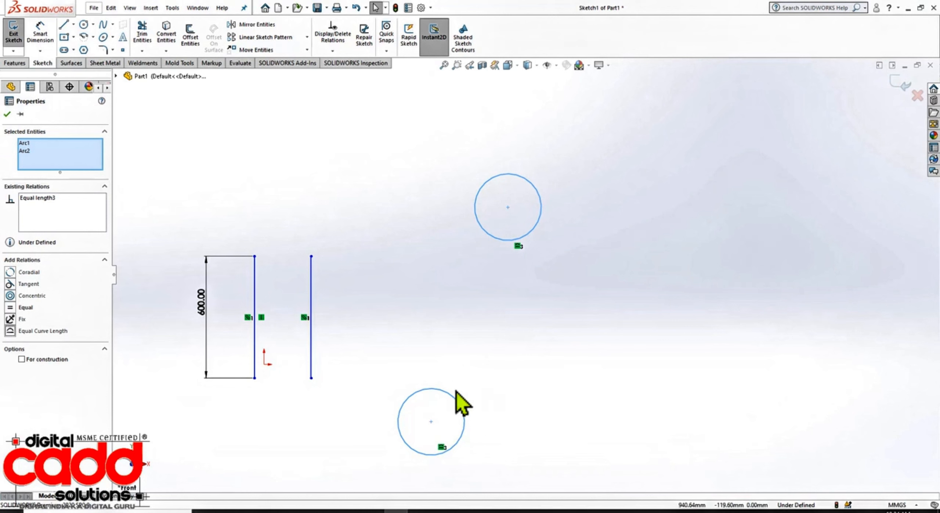
key(ctrl+z)
click(576, 326)
Draw a large semicircular centerpoint arc to the right of the two lines, arching over its center and crossing the large circle.
scroll(693, 280, up, 3)
scroll(700, 292, down, 1)
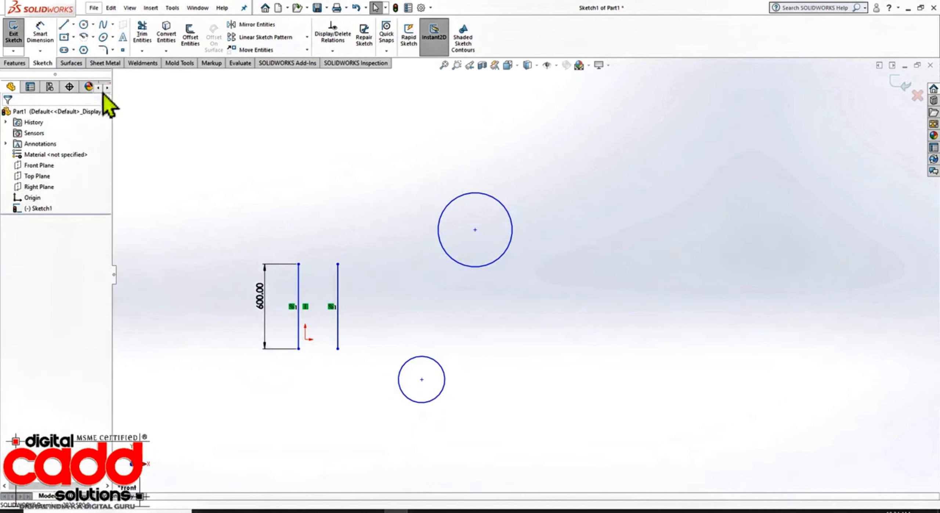
click(93, 37)
click(109, 51)
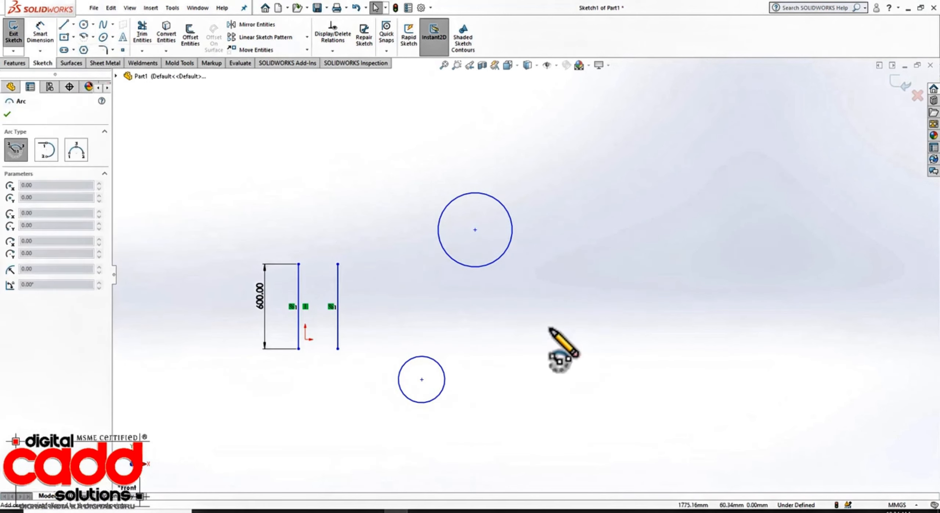
click(550, 328)
click(660, 328)
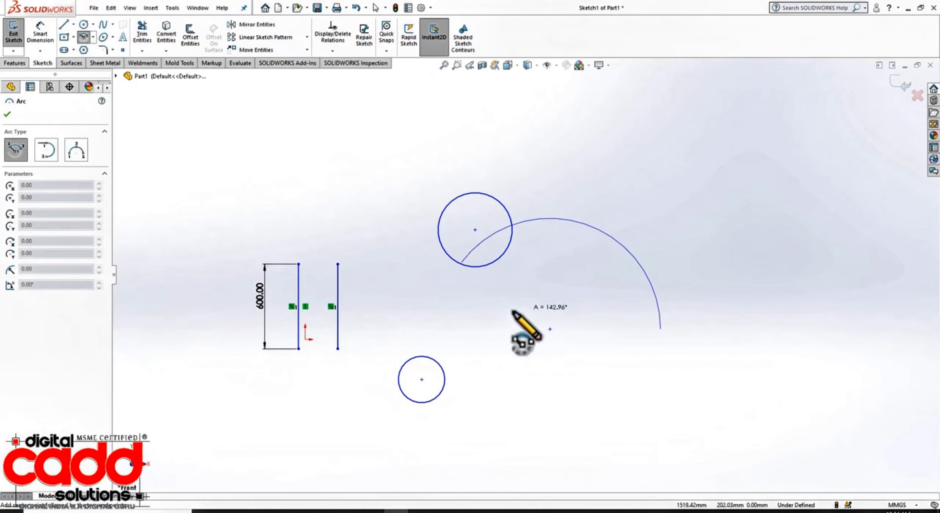
click(486, 335)
key(Escape)
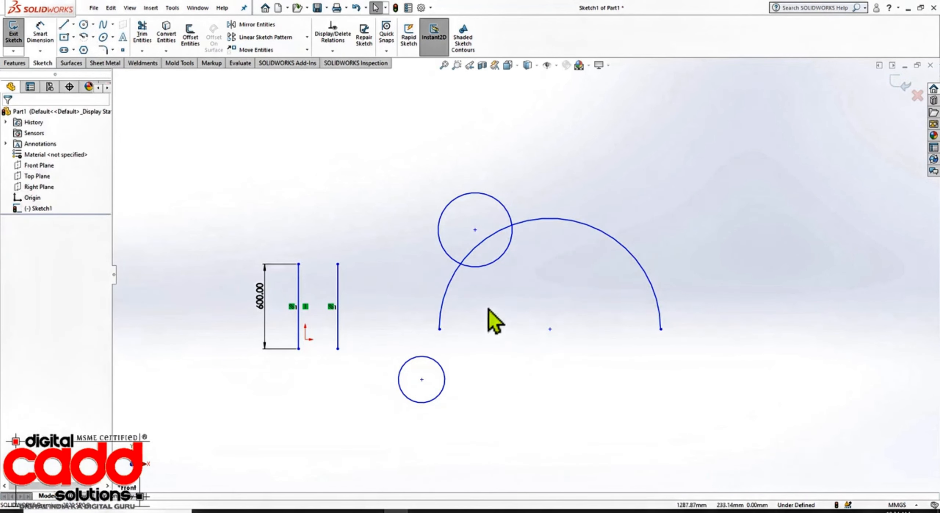
Apply an Equal Curve Length relation to the arc and the right vertical line, and undo it.
drag(485, 305, 335, 328)
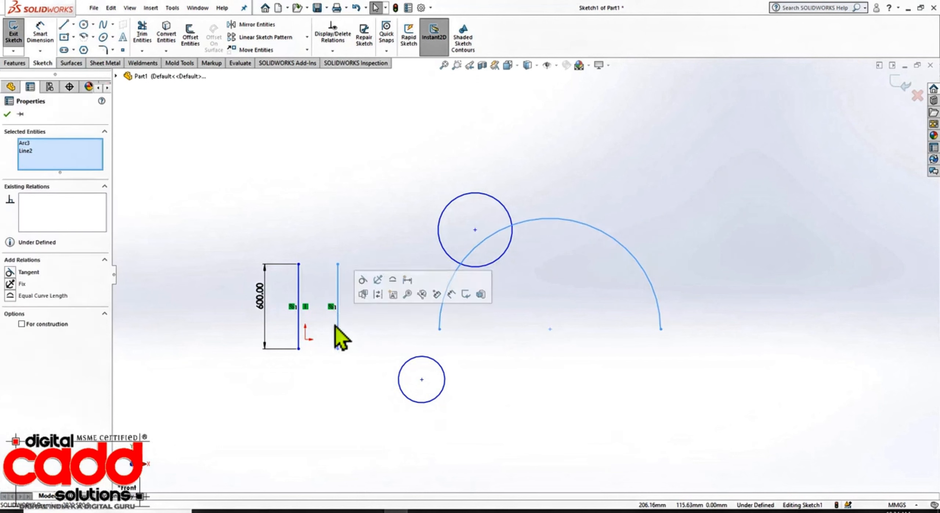
click(40, 295)
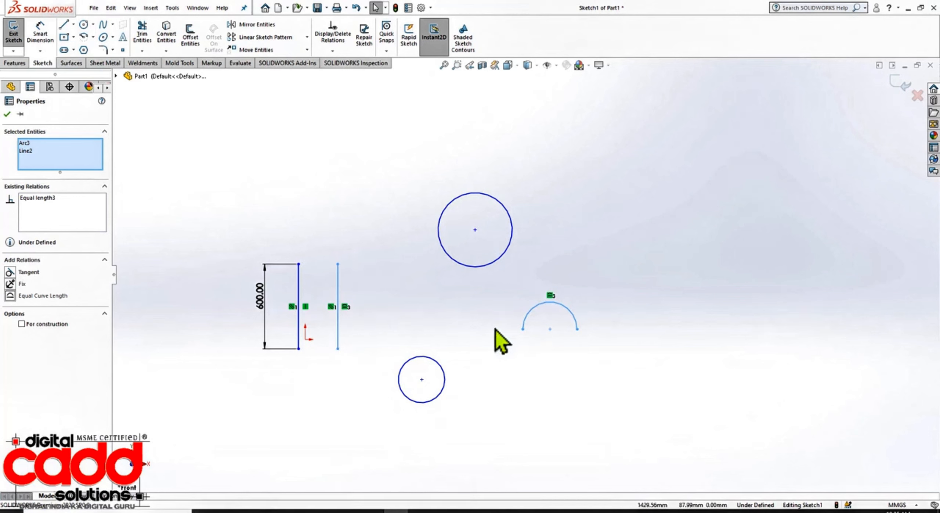
key(ctrl+z)
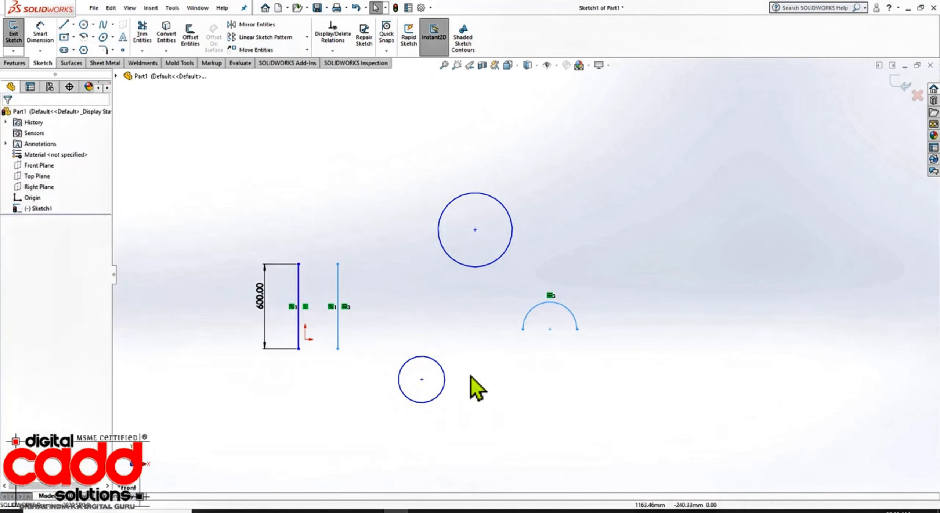
key(Escape)
Delete all the lines, circles, the arc and the dimension from the sketch.
scroll(356, 358, up, 1)
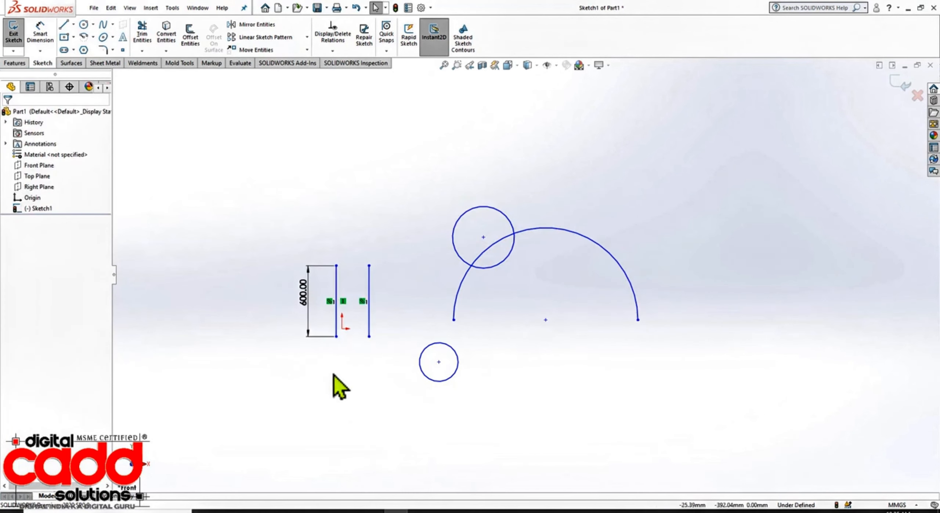
scroll(289, 308, down, 2)
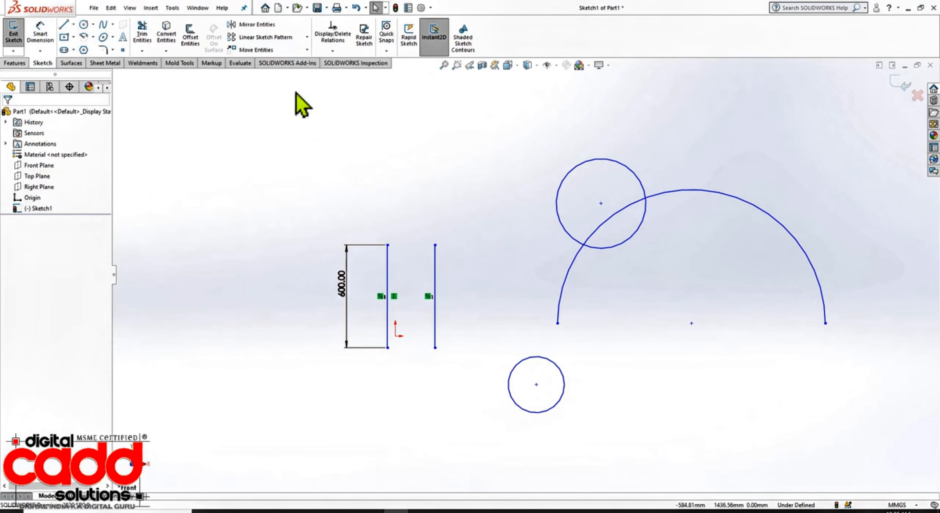
mouse_move(296, 92)
mouse_down()
mouse_move(669, 391)
mouse_move(848, 461)
mouse_move(864, 453)
mouse_up()
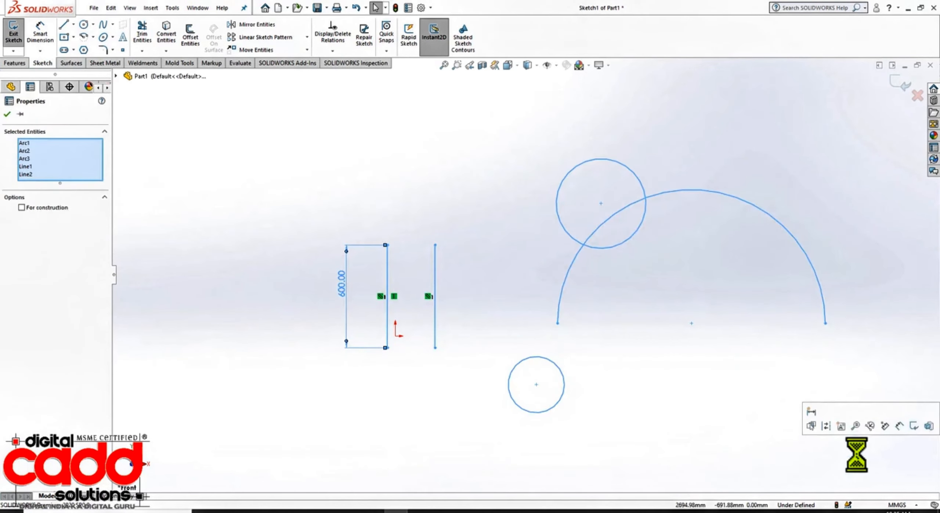
key(Delete)
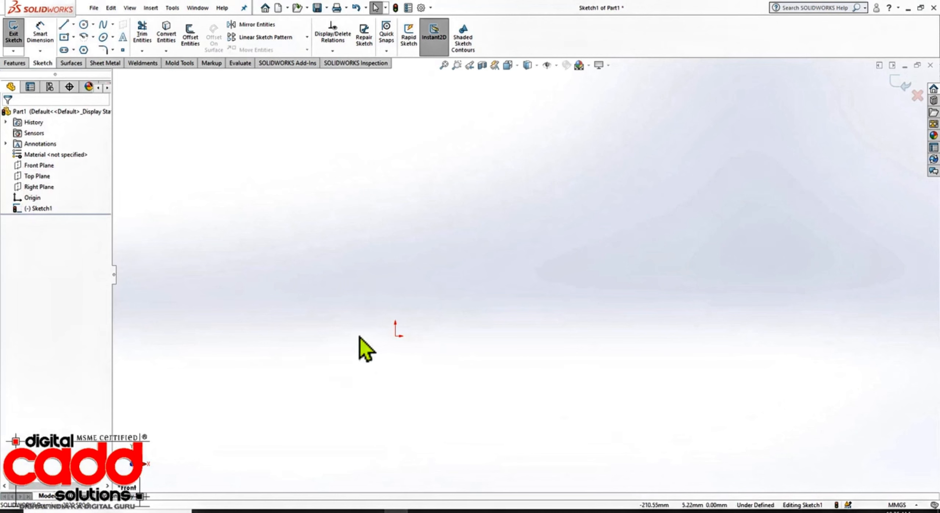
Draw a vertical and a horizontal infinite-length centerline through the origin.
scroll(313, 349, down, 2)
scroll(395, 339, down, 1)
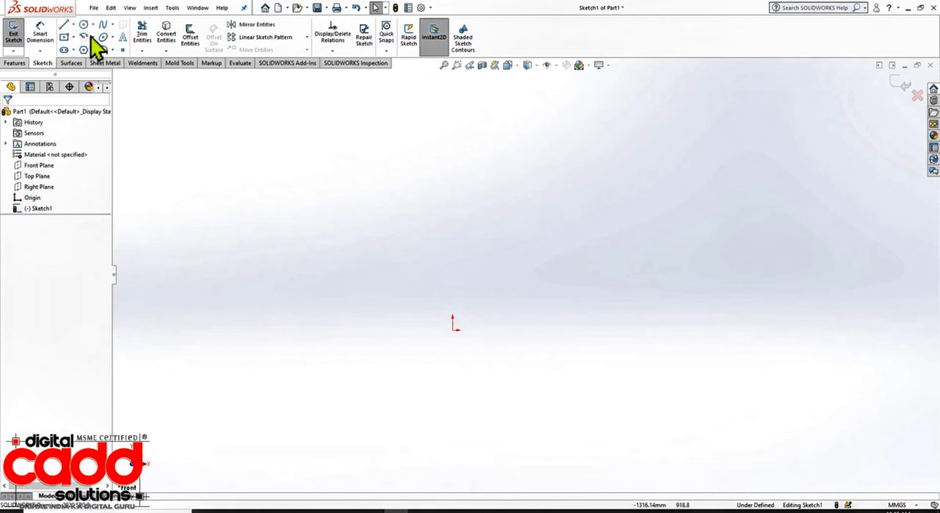
click(74, 25)
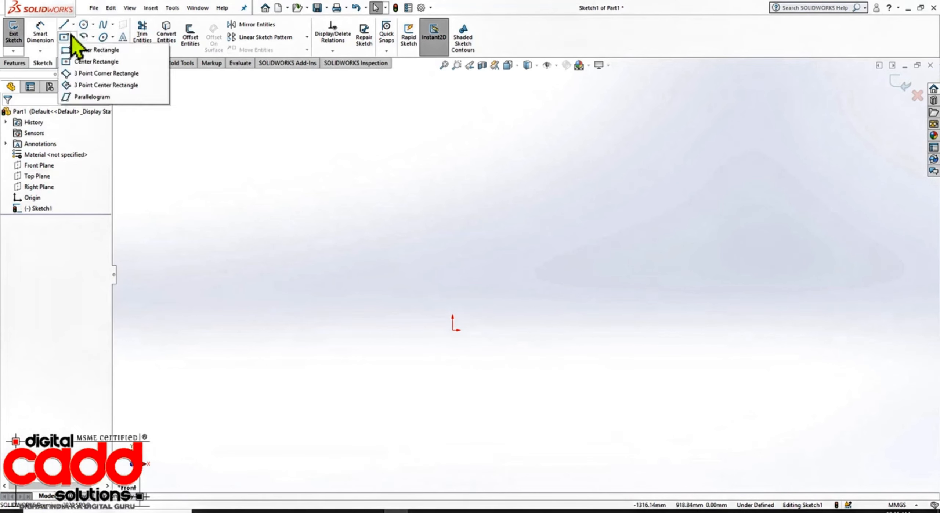
mouse_move(73, 26)
click(87, 49)
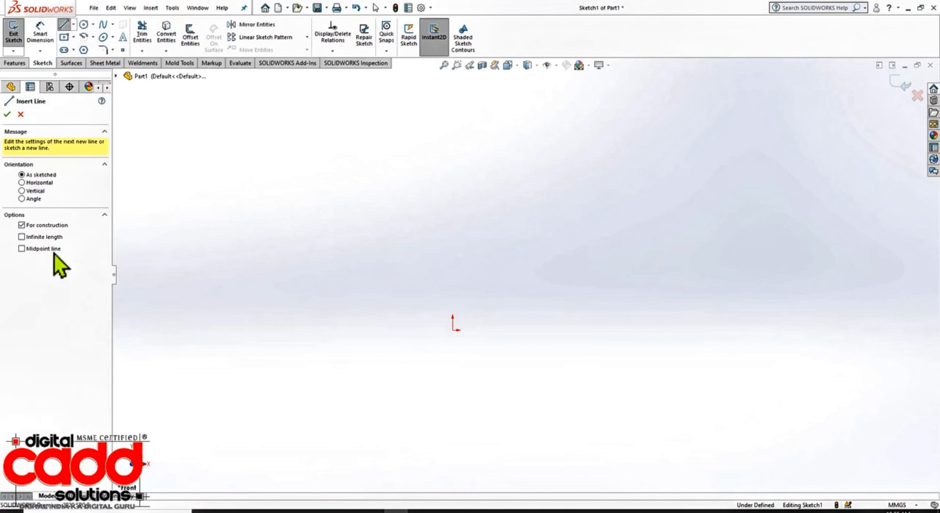
click(48, 240)
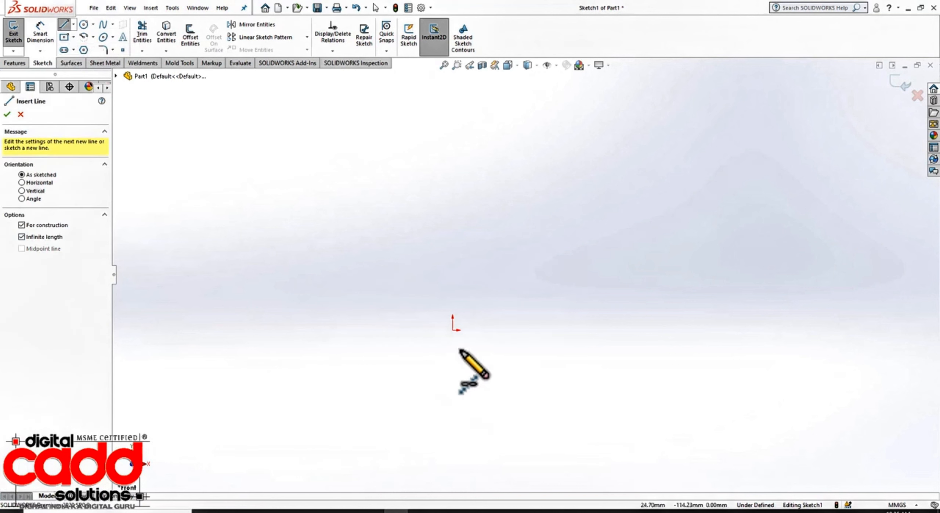
click(453, 329)
click(453, 353)
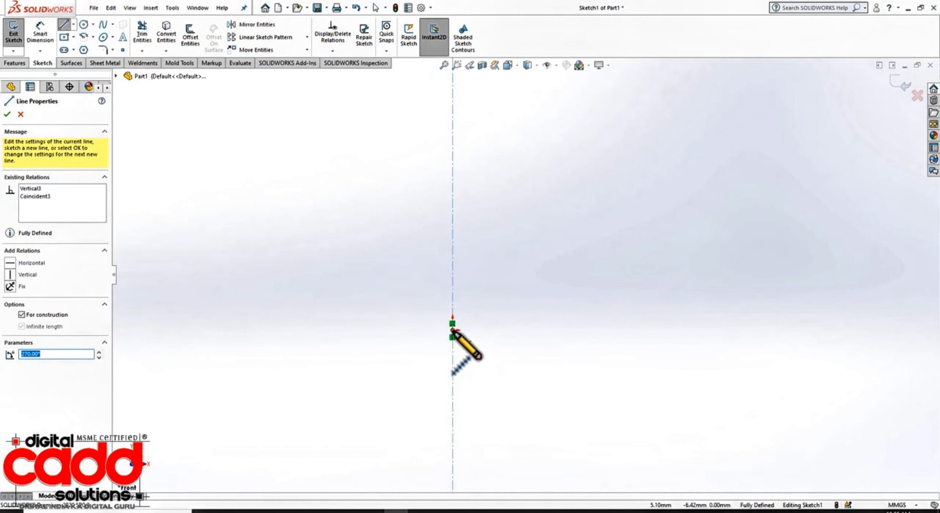
click(452, 330)
click(484, 330)
key(Escape)
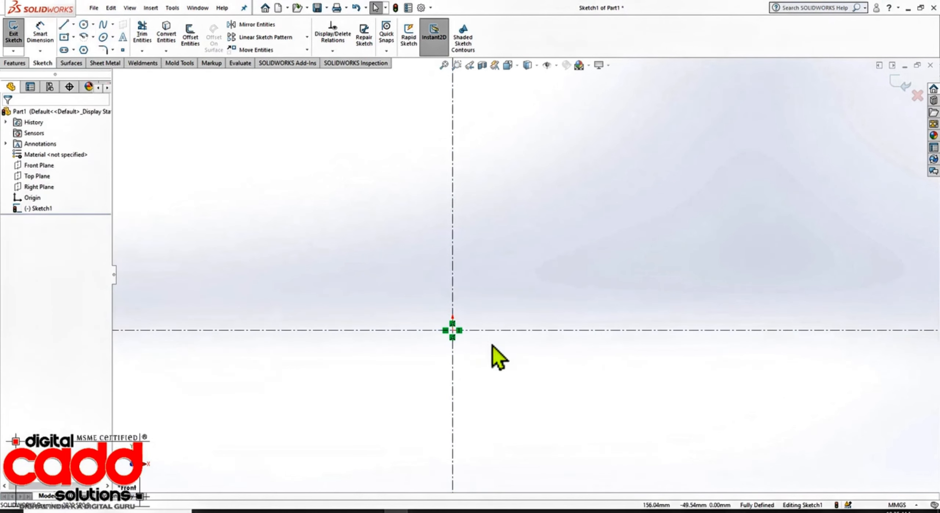
Start a stepped profile above and left of the origin with a vertical line and a horizontal line about 200 mm long running left from its lower end.
click(62, 28)
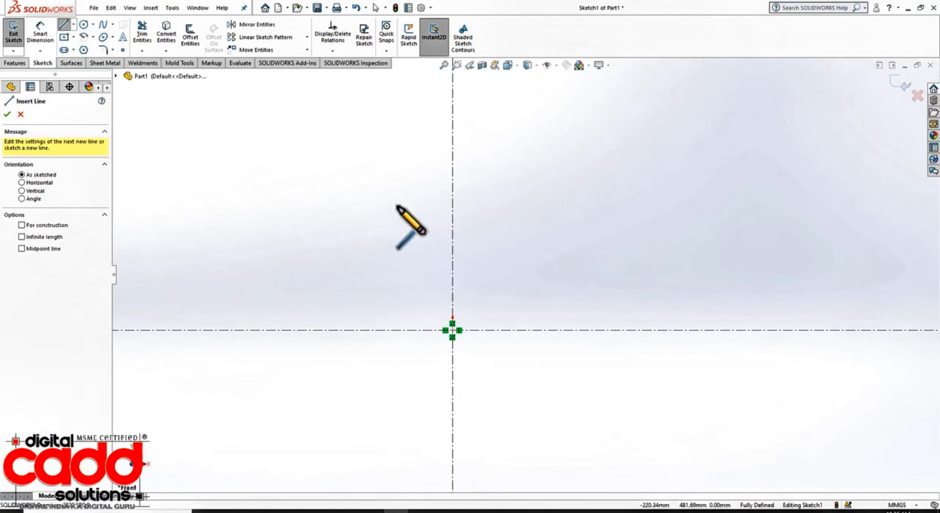
click(373, 113)
click(373, 185)
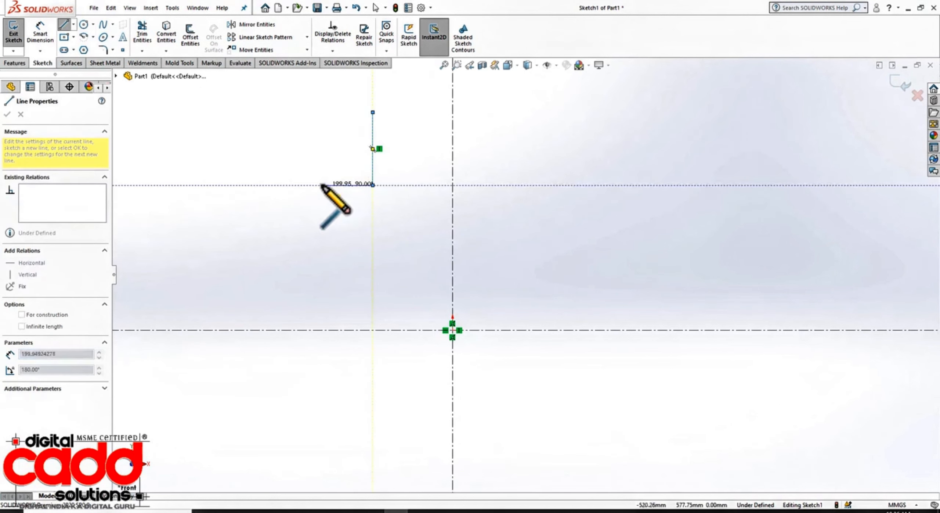
click(323, 185)
click(338, 252)
click(298, 287)
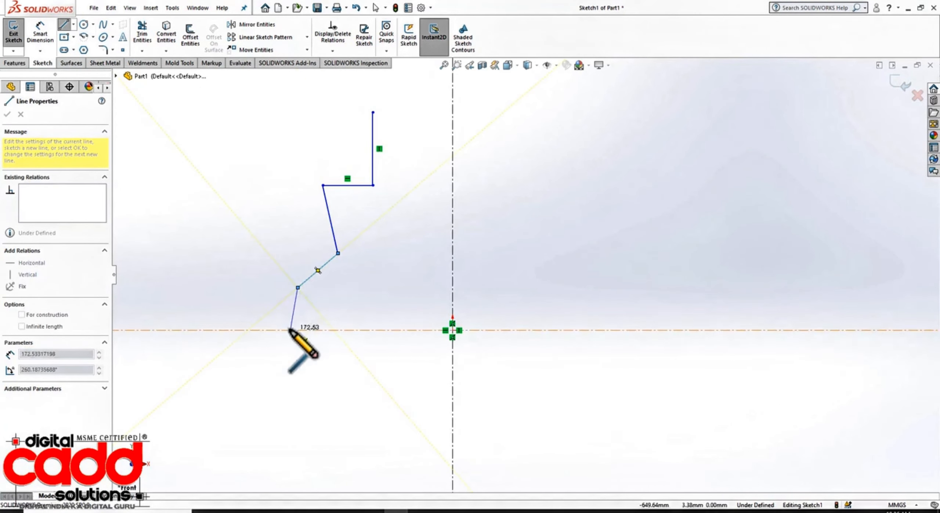
click(297, 319)
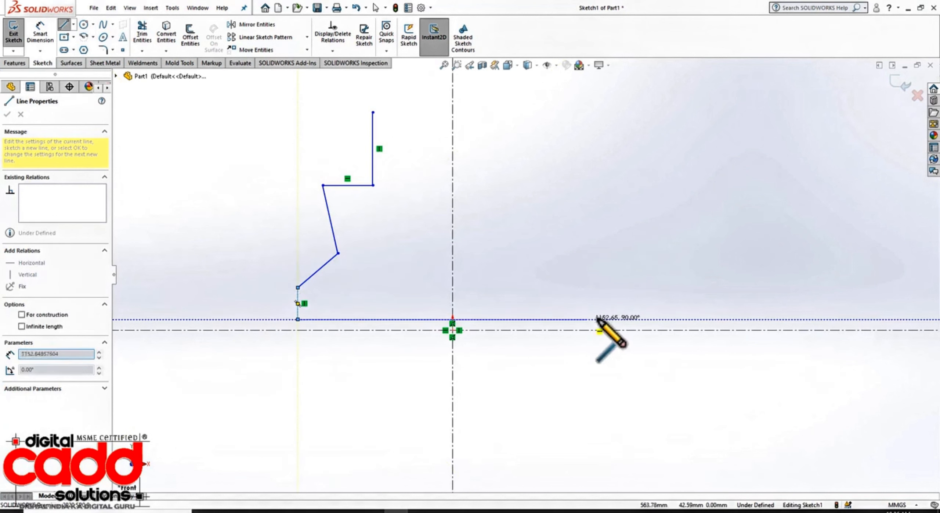
click(600, 318)
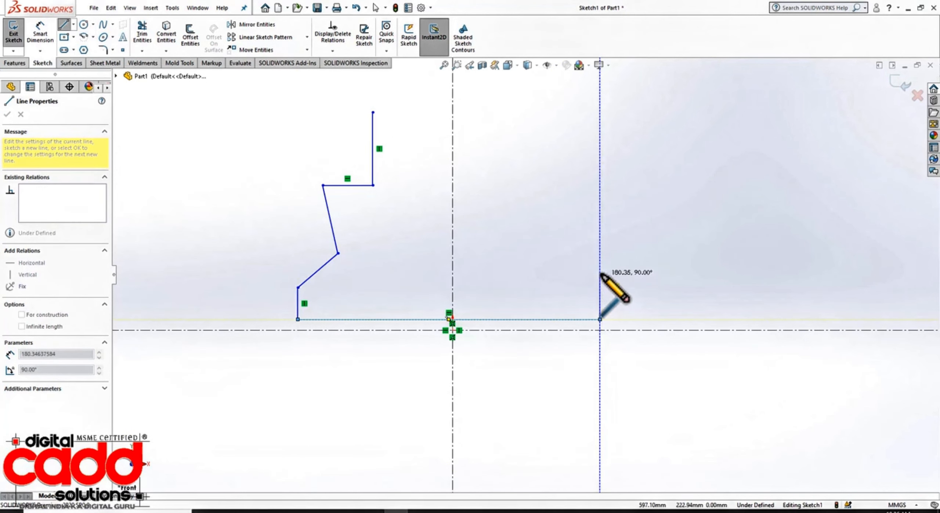
key(ctrl+z)
key(ctrl+z)
key(ctrl+z)
key(ctrl+z)
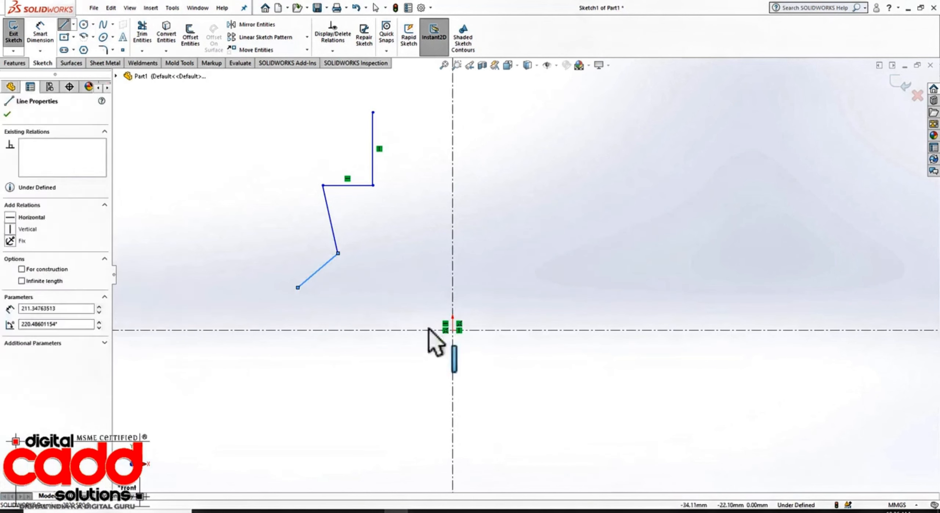
Continue the profile from the horizontal line's left end with two more steps down to the horizontal centerline, and draw the base line across the origin.
click(64, 25)
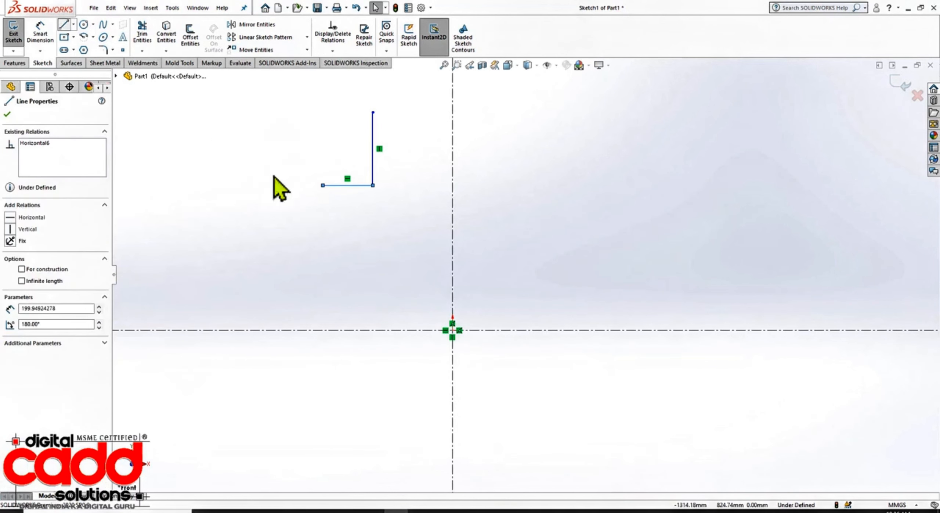
click(322, 185)
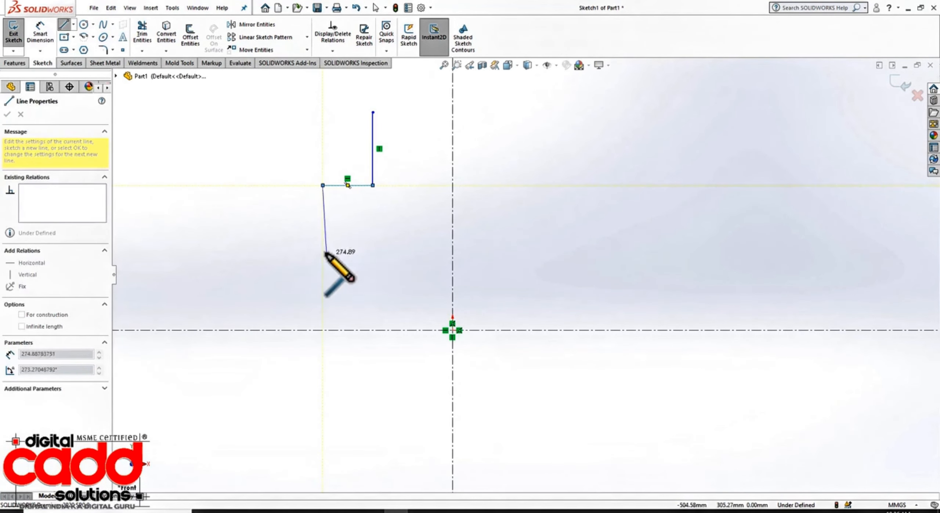
click(323, 265)
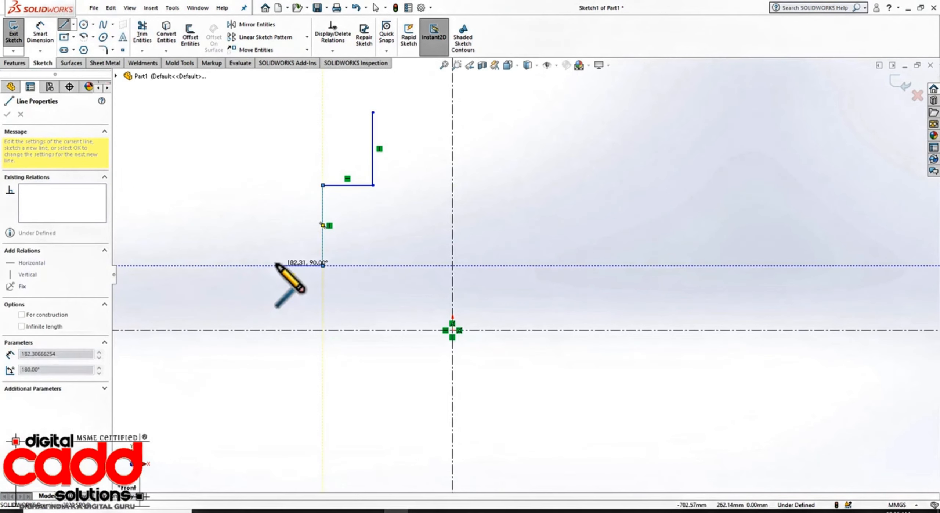
click(277, 266)
click(277, 329)
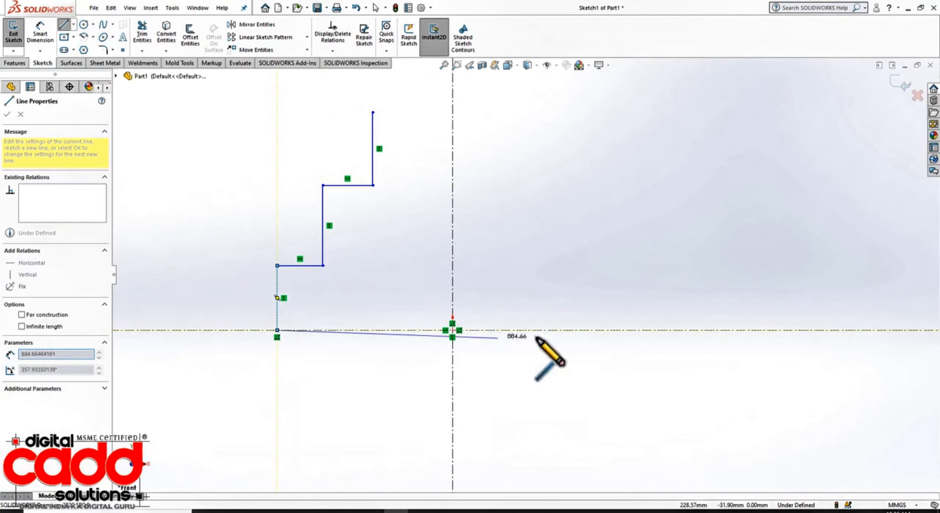
click(622, 330)
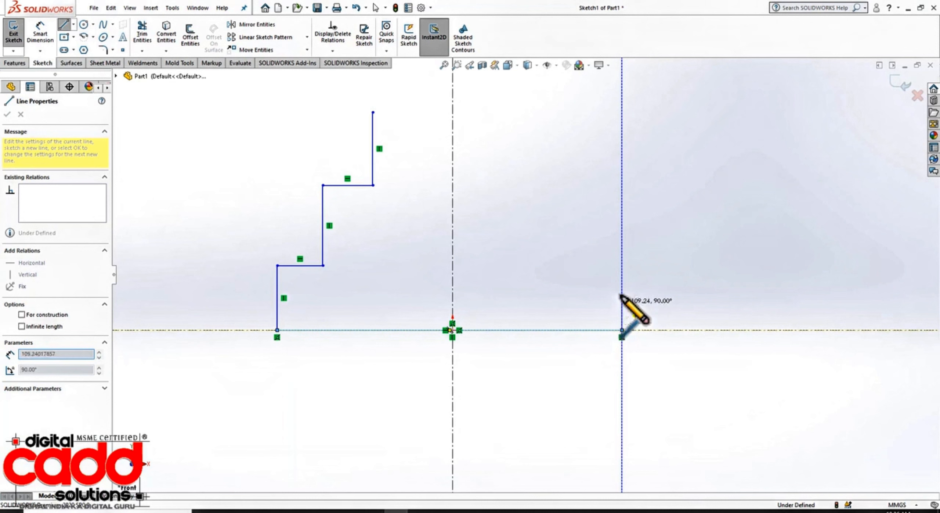
Draw the right side as steps rising inward from the base line, and close the profile with a horizontal line about 625 mm long.
click(621, 271)
click(568, 270)
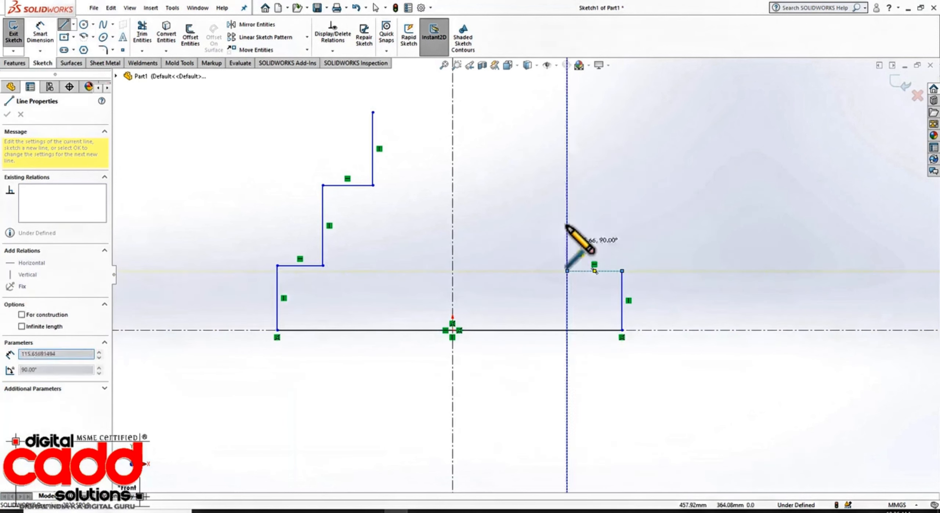
click(567, 185)
click(529, 185)
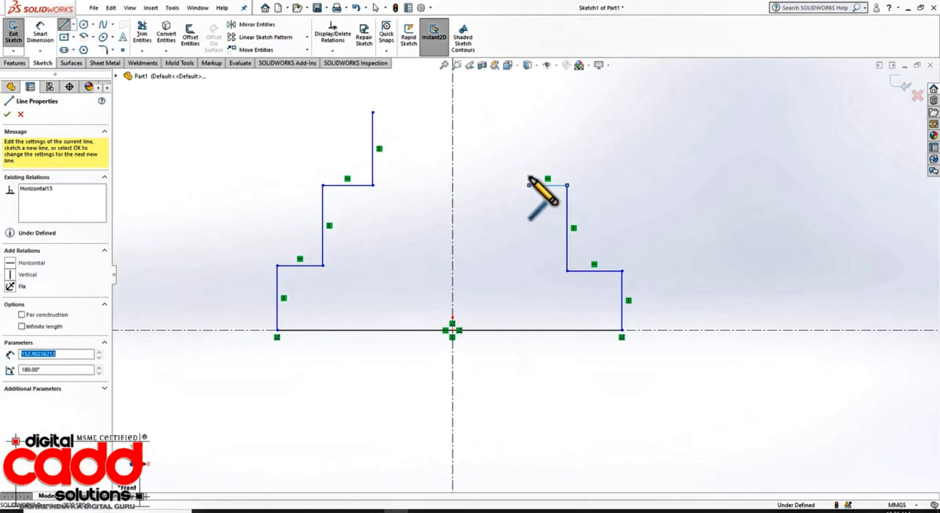
click(529, 112)
click(373, 112)
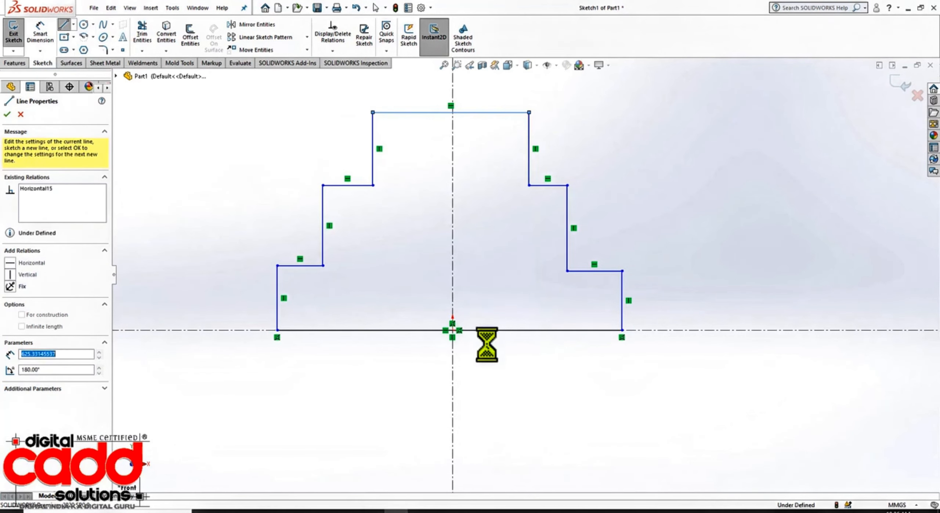
key(Escape)
Move the profile's upper-right corner toward the vertical centerline, to about X 107 mm, Y 859 mm.
key(f)
scroll(432, 210, down, 2)
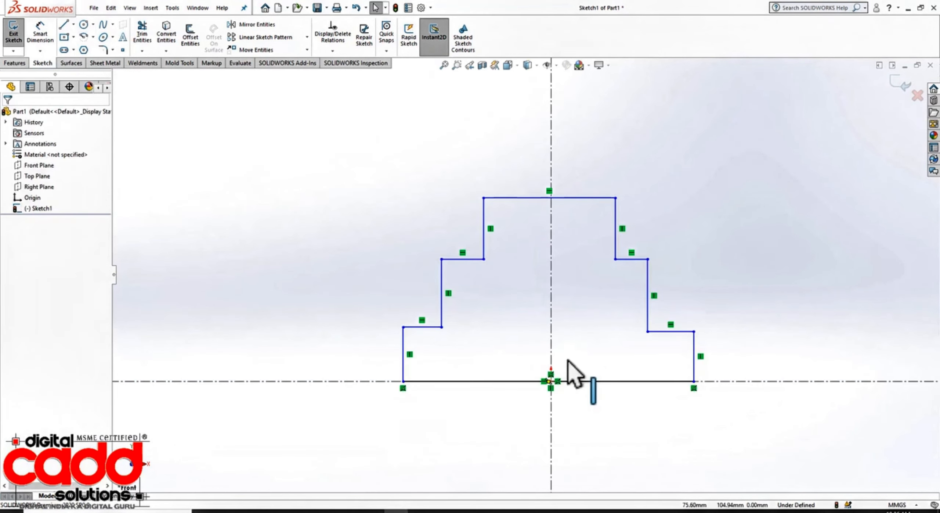
scroll(741, 334, down, 2)
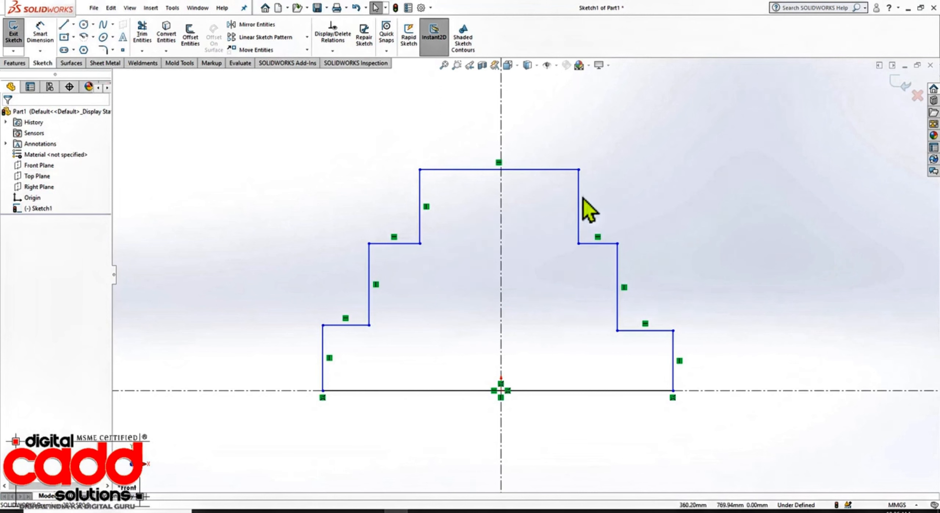
drag(577, 170, 529, 172)
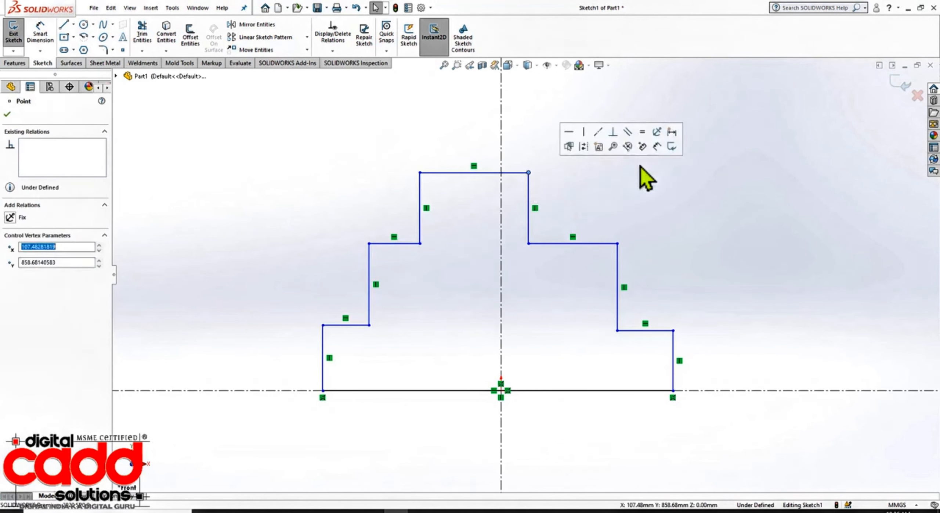
click(515, 202)
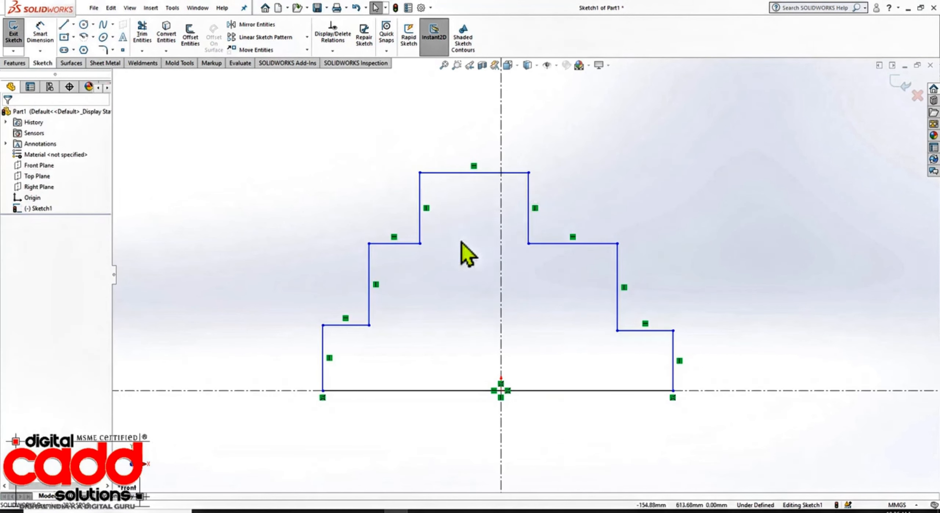
Make the two uppermost vertical lines of the profile symmetric about the vertical centerline.
drag(571, 193, 364, 239)
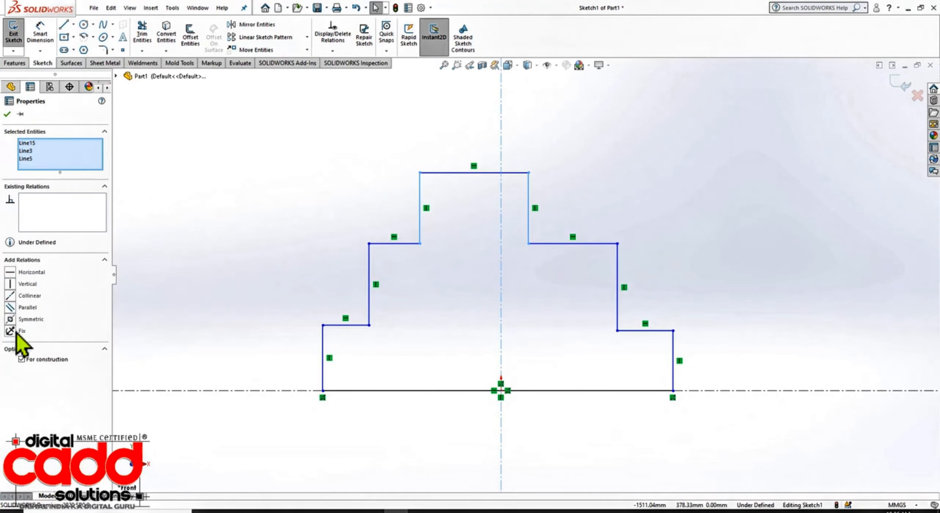
click(10, 319)
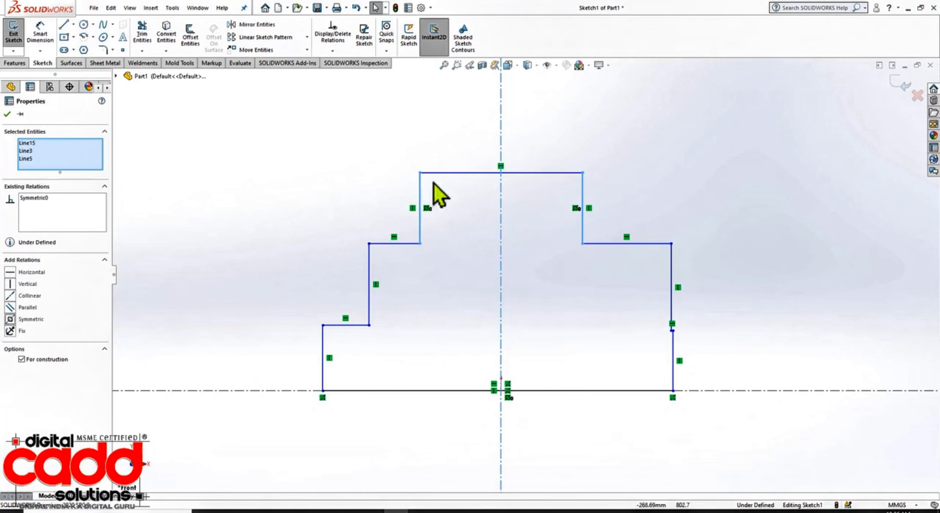
click(343, 158)
Make the two middle vertical lines of the profile symmetric about the vertical centerline.
mouse_move(722, 280)
mouse_down()
mouse_move(619, 297)
mouse_move(297, 290)
mouse_up()
click(11, 319)
click(285, 311)
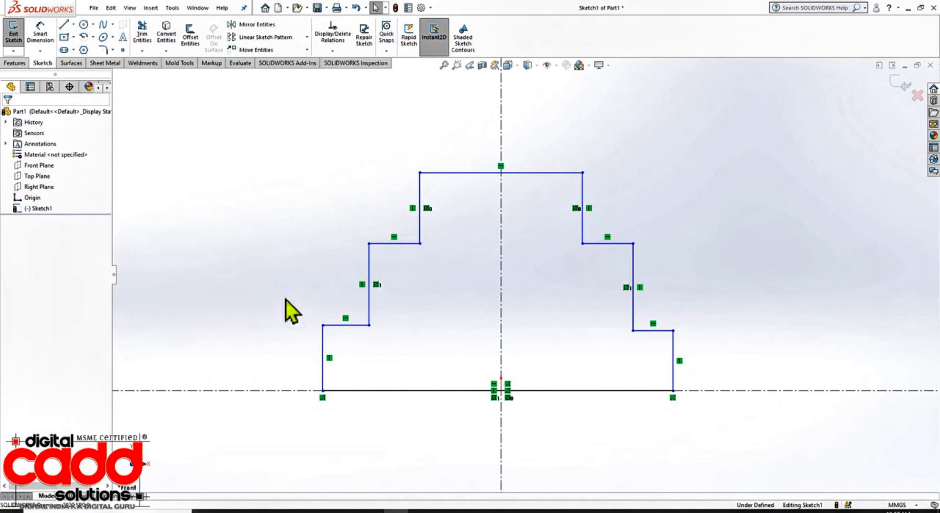
Make the two lowest vertical lines of the profile symmetric about the vertical centerline.
drag(720, 353, 177, 379)
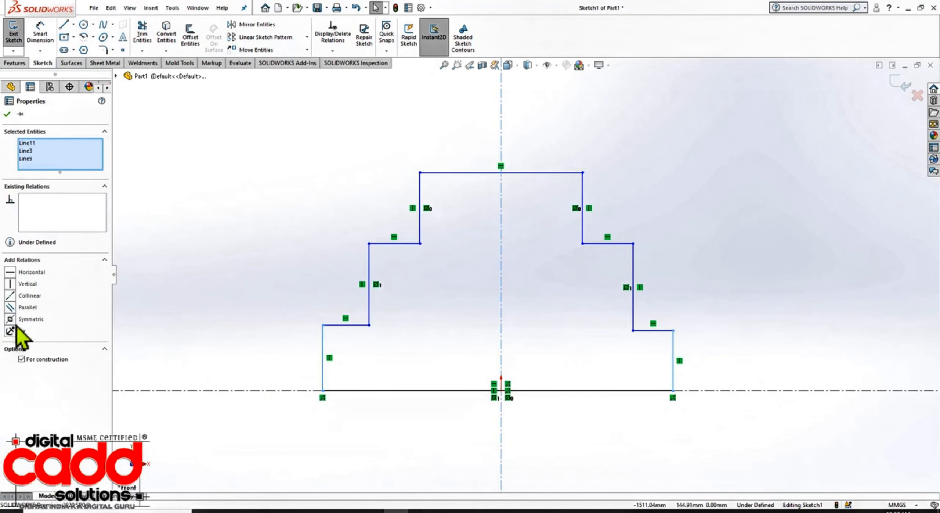
click(11, 320)
click(183, 288)
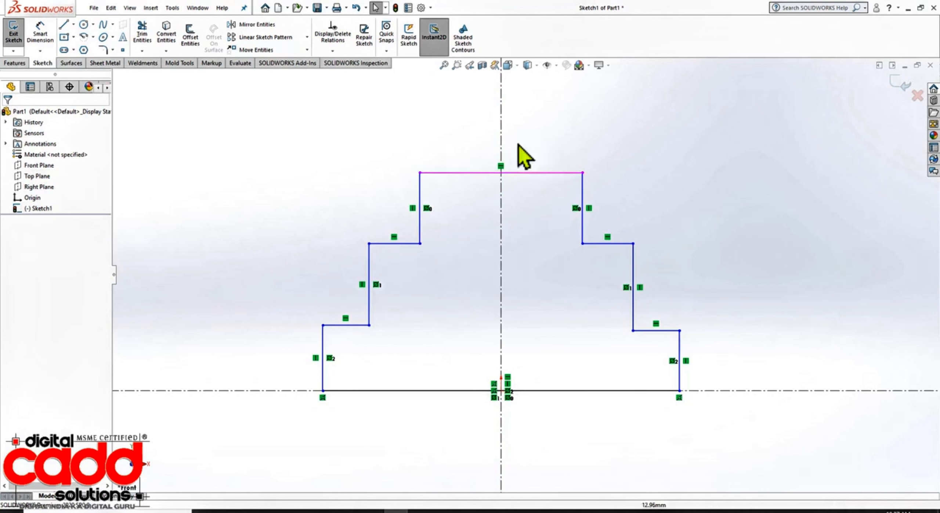
Hide the sketch relation symbols in the graphics area.
click(558, 65)
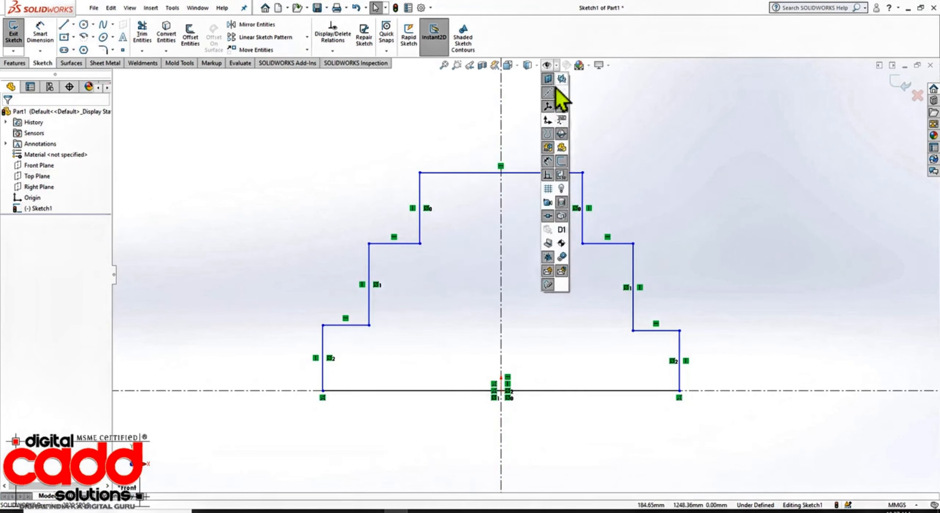
click(554, 180)
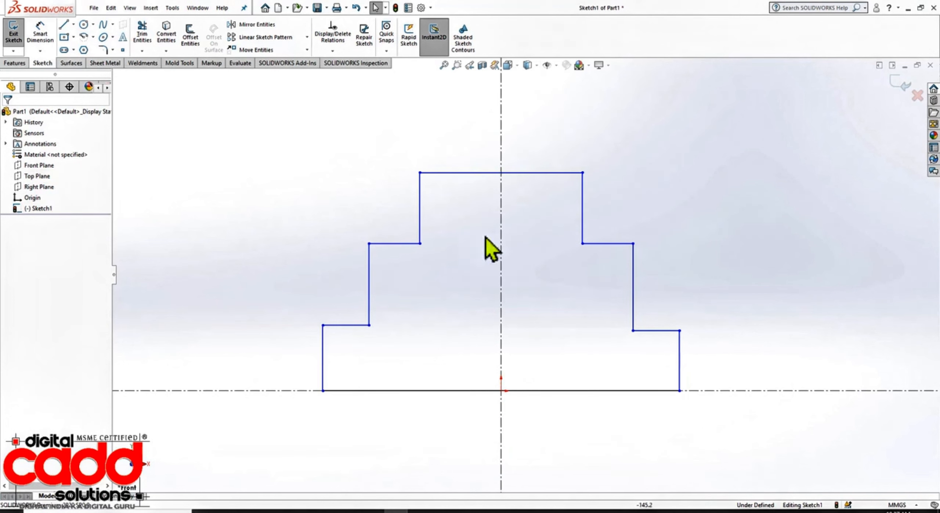
Show the sketch relation symbols to review the profile's relations, and hide them again.
click(558, 64)
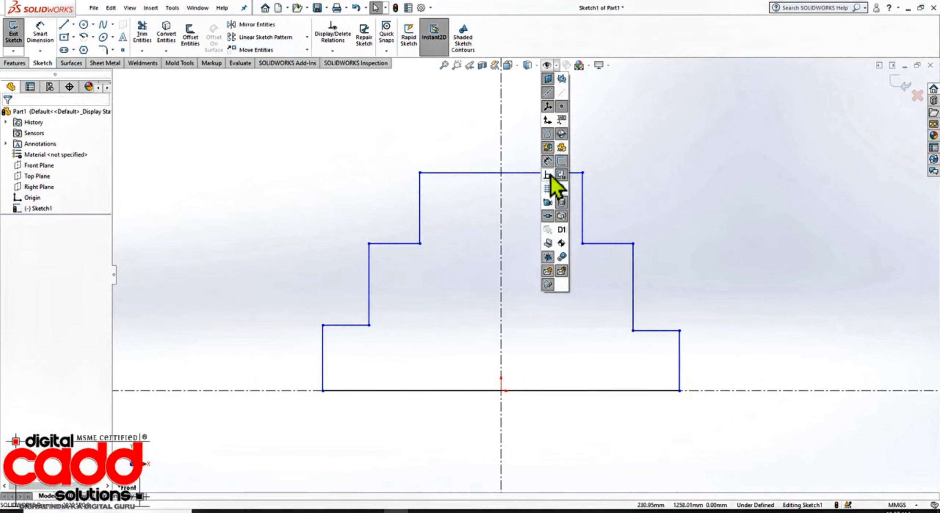
click(549, 176)
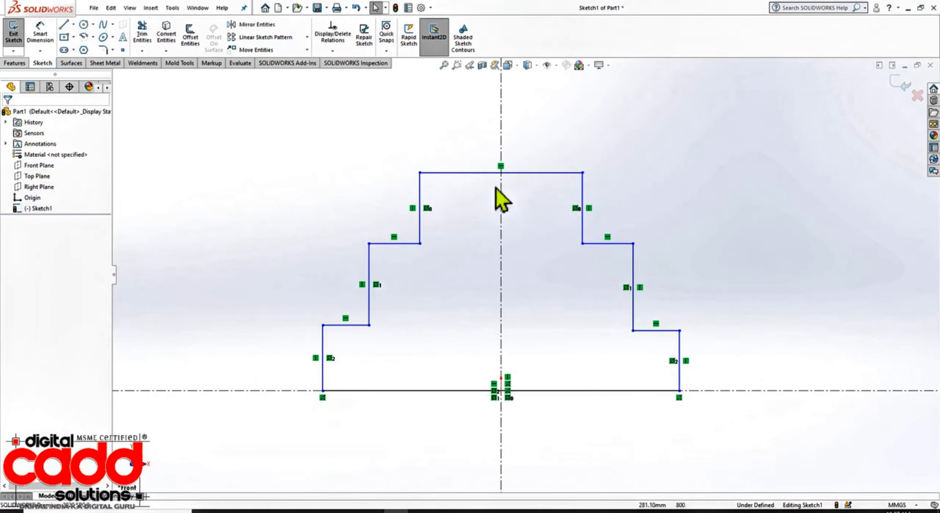
click(557, 65)
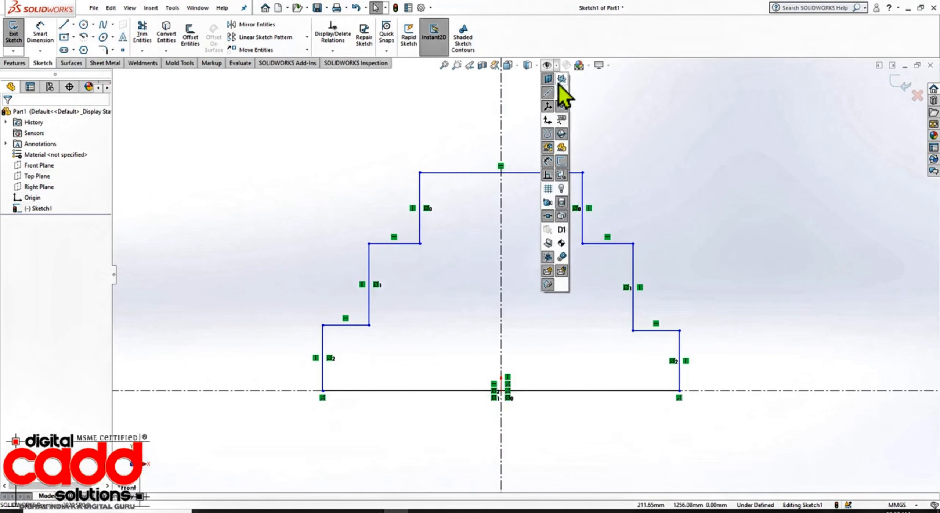
click(549, 176)
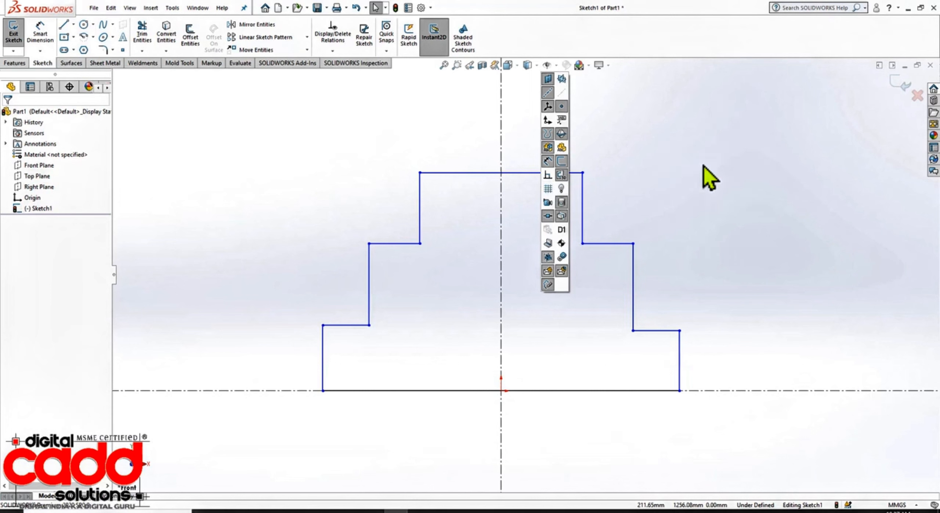
scroll(551, 279, up, 3)
scroll(549, 297, down, 3)
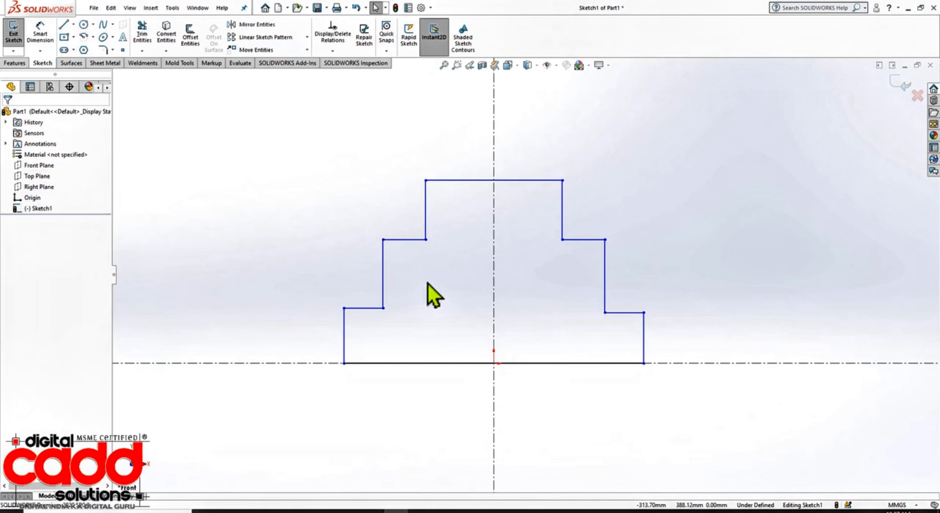
scroll(463, 294, up, 3)
scroll(478, 269, down, 3)
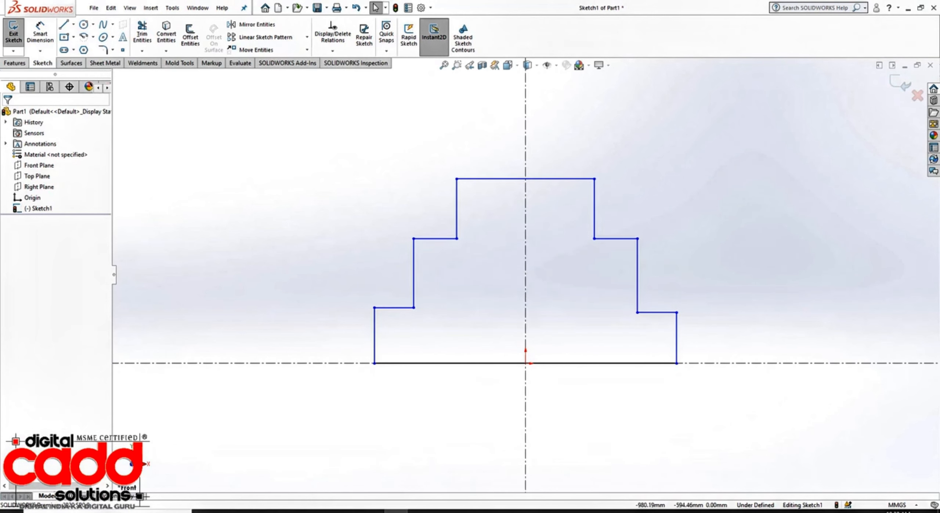
Switch to the SOLIDWORKS PDF book, read the Dimensioning a Sketch section through Figure 4-11, and return to SOLIDWORKS.
click(276, 510)
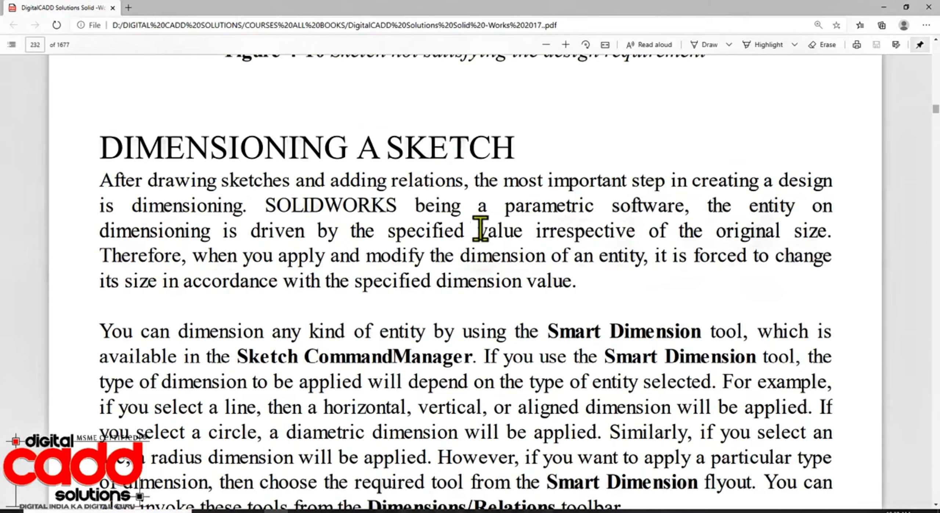
scroll(480, 227, down, 15)
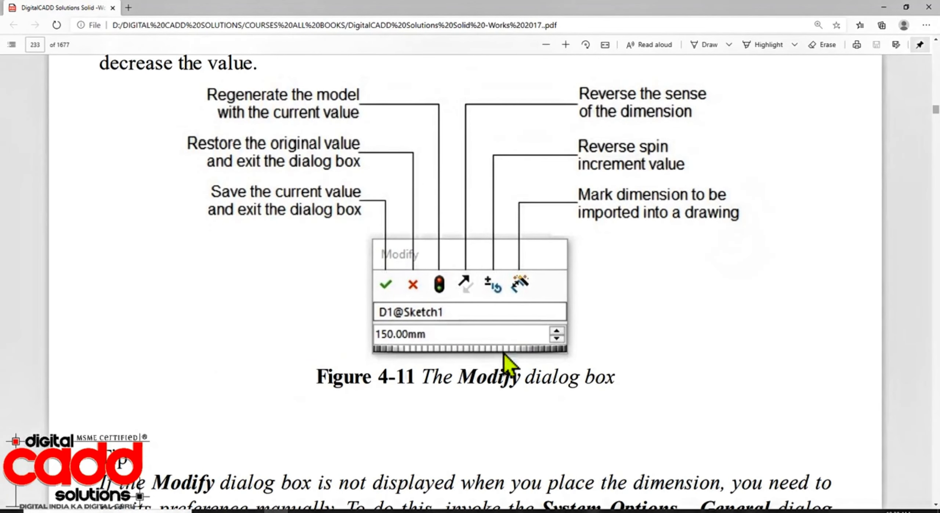
click(396, 510)
Add a Smart Dimension to the profile's bottom line and place it below the line.
scroll(683, 222, up, 2)
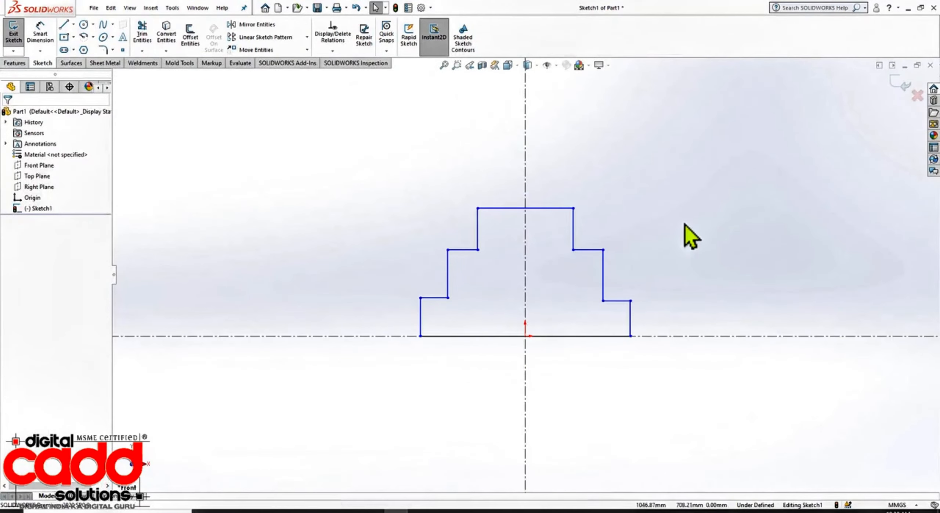
scroll(683, 223, down, 2)
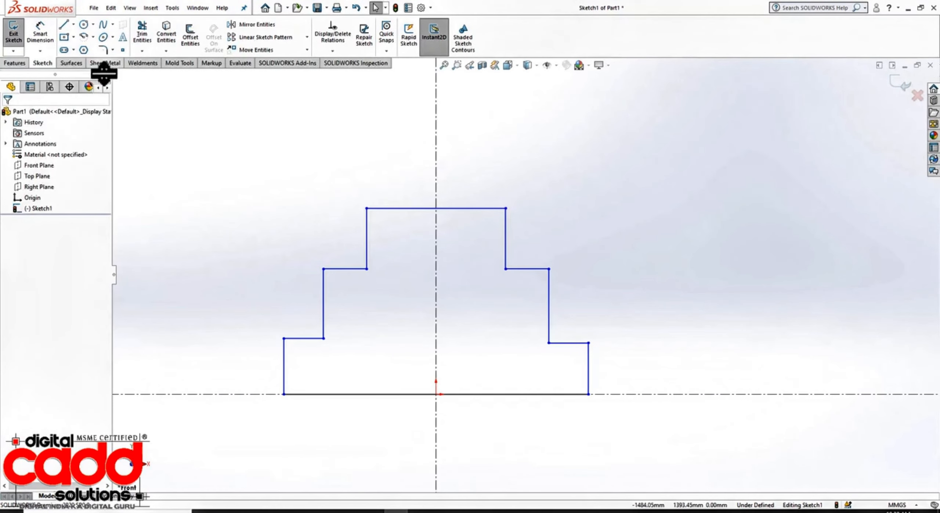
click(45, 36)
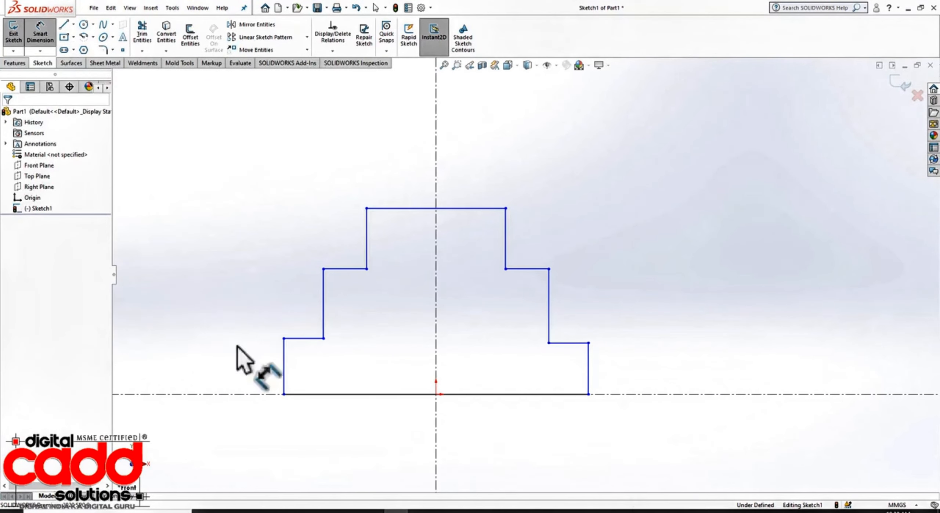
click(521, 396)
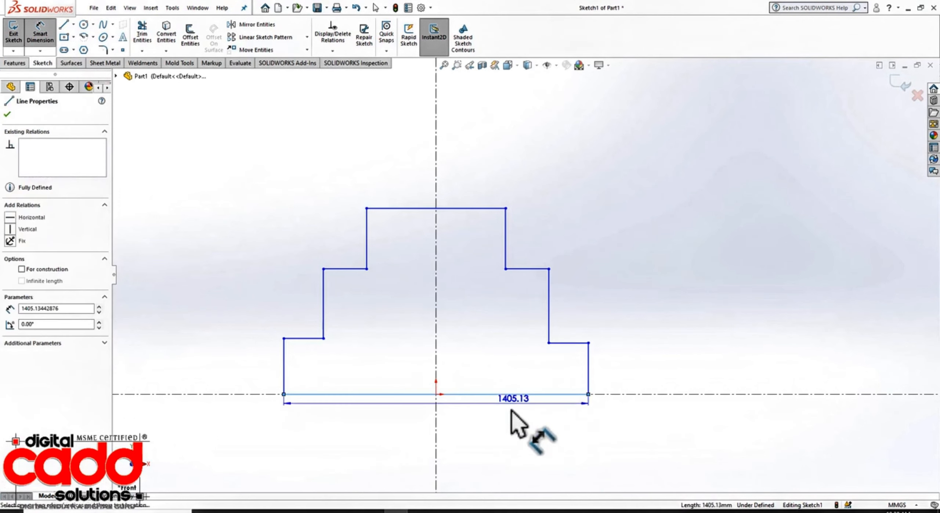
click(507, 441)
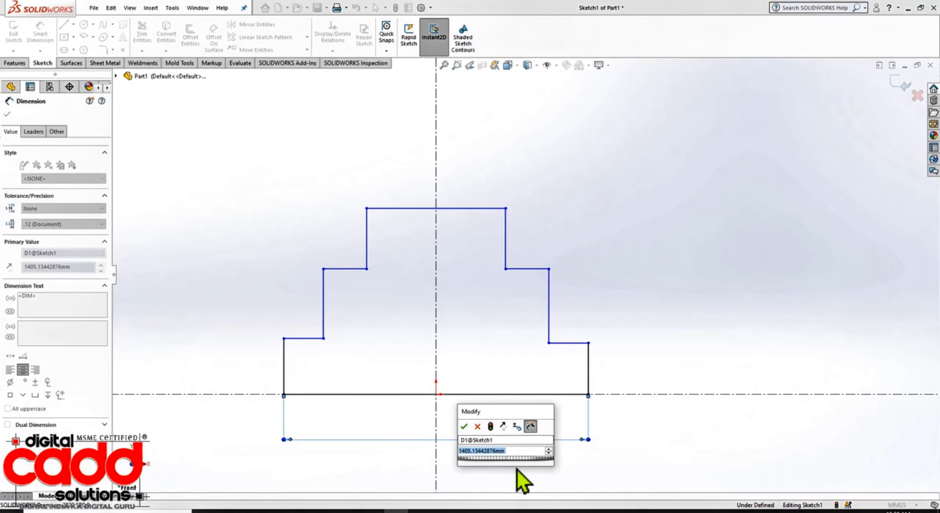
Try setting the bottom line's length to 150 mm and undo the value change.
text(1400)
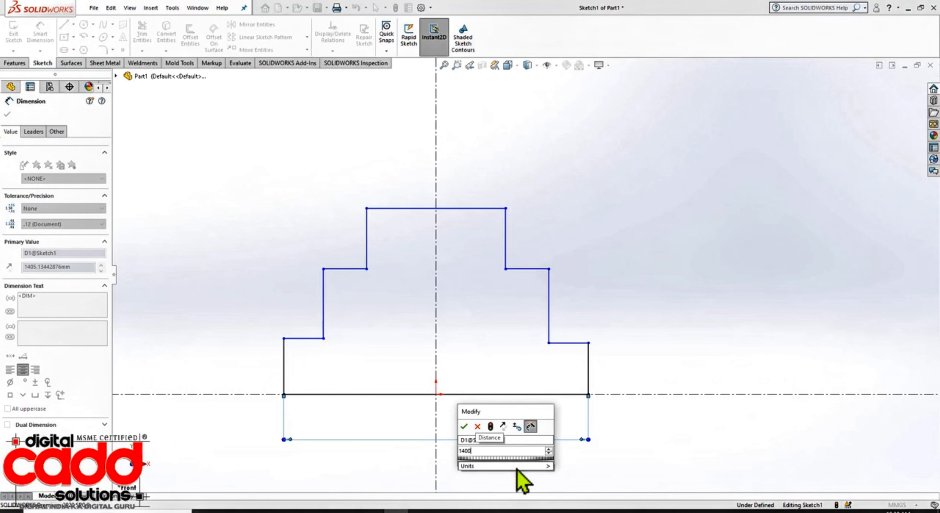
key(BackSpace)
key(BackSpace)
text(50)
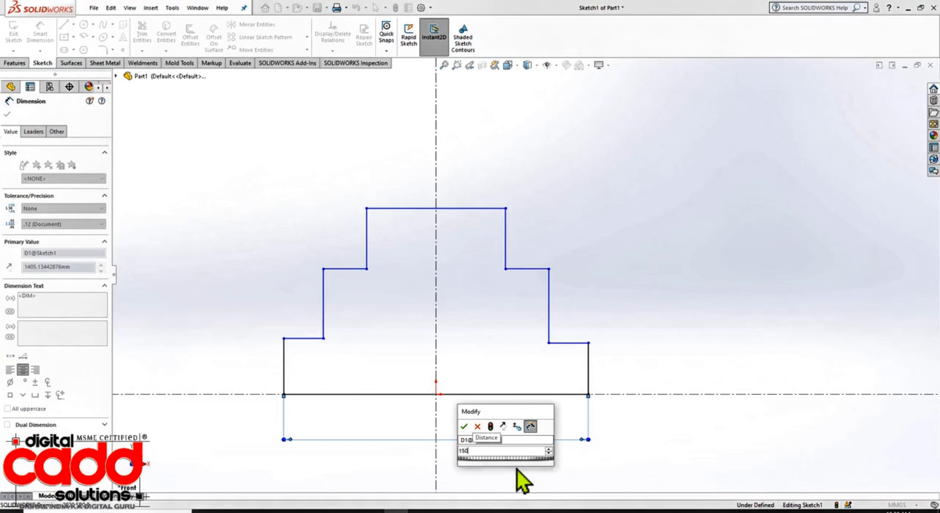
key(Return)
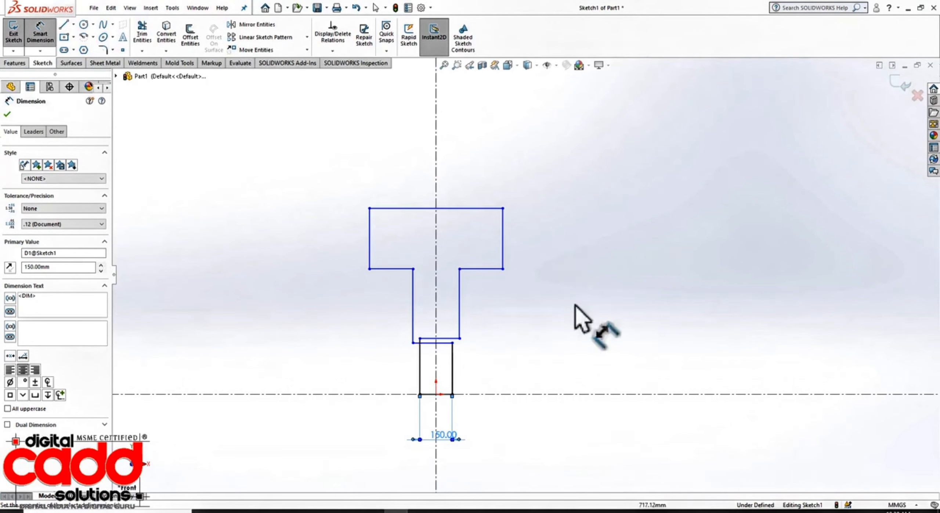
key(ctrl+z)
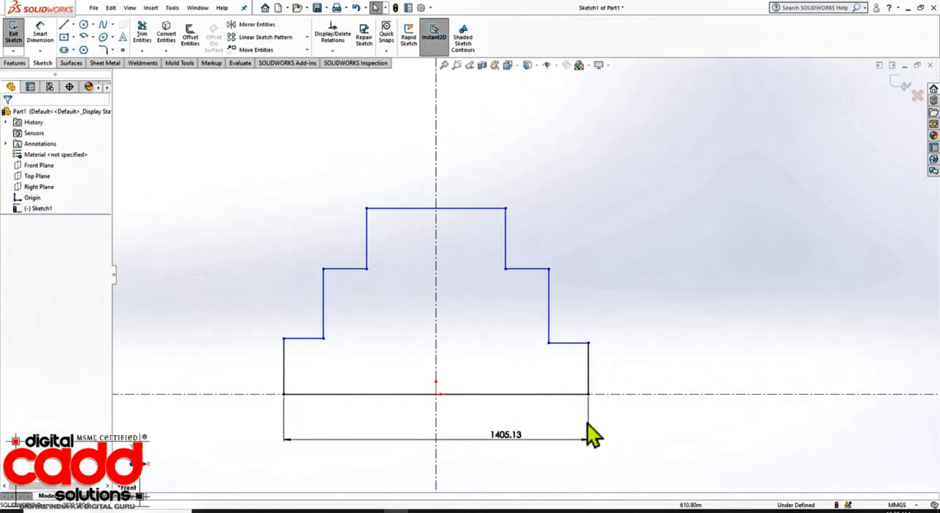
Select the overall width dimension below the profile to view its properties.
scroll(491, 264, up, 2)
scroll(521, 353, down, 4)
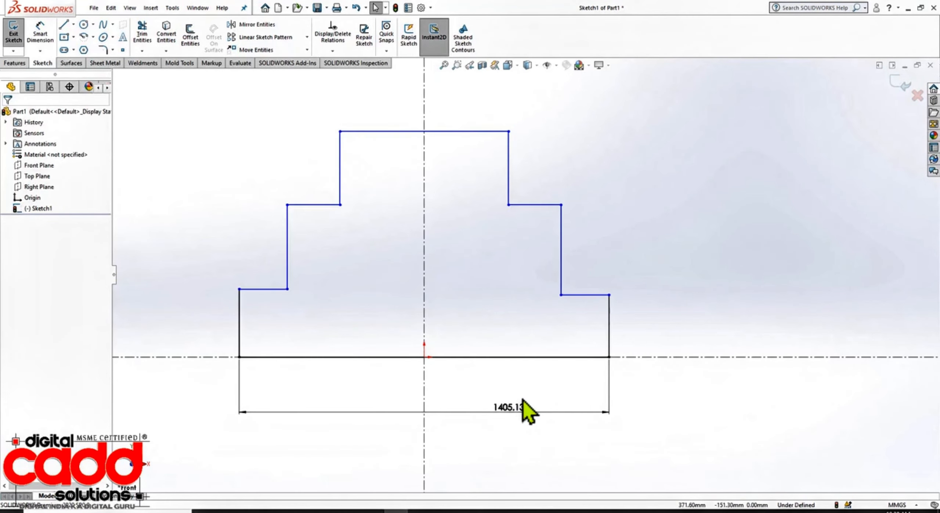
click(529, 412)
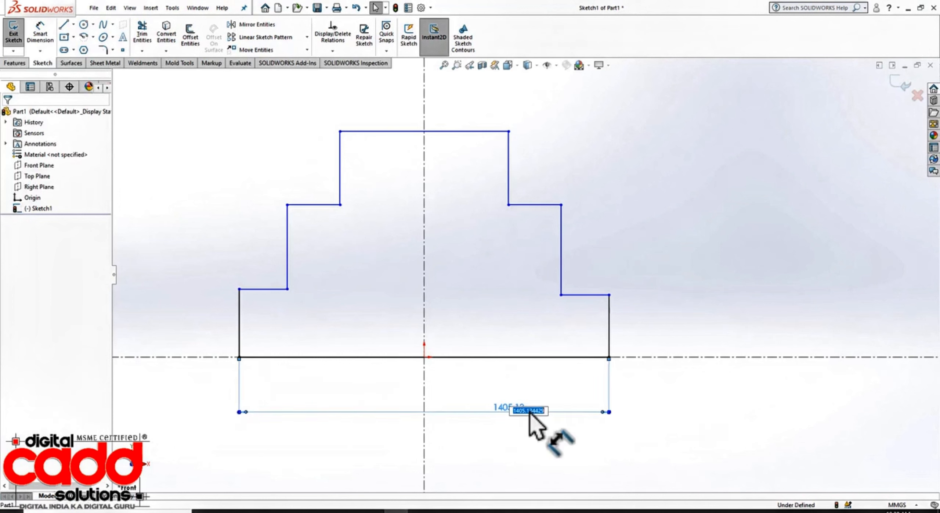
click(603, 425)
click(489, 411)
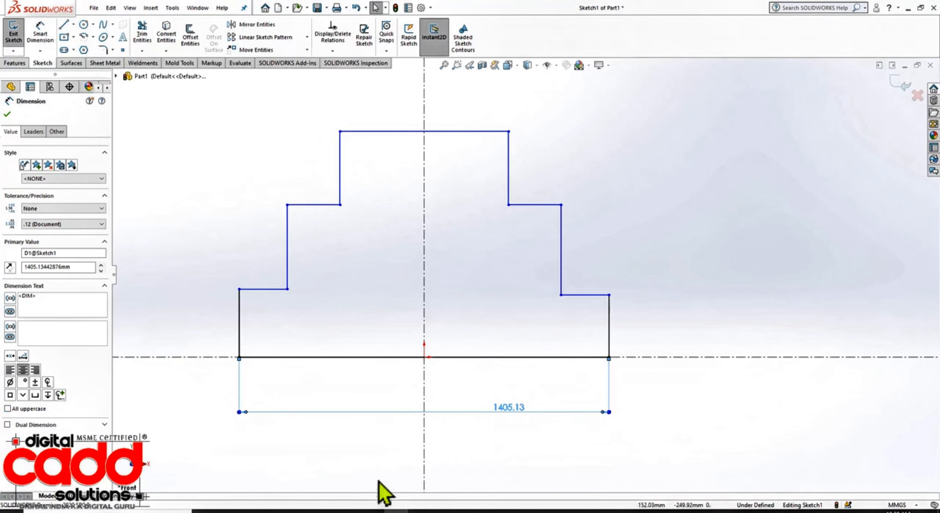
Look again at the Modify dialog box figure in the PDF book, return to SOLIDWORKS and clear the dimension selection.
click(276, 510)
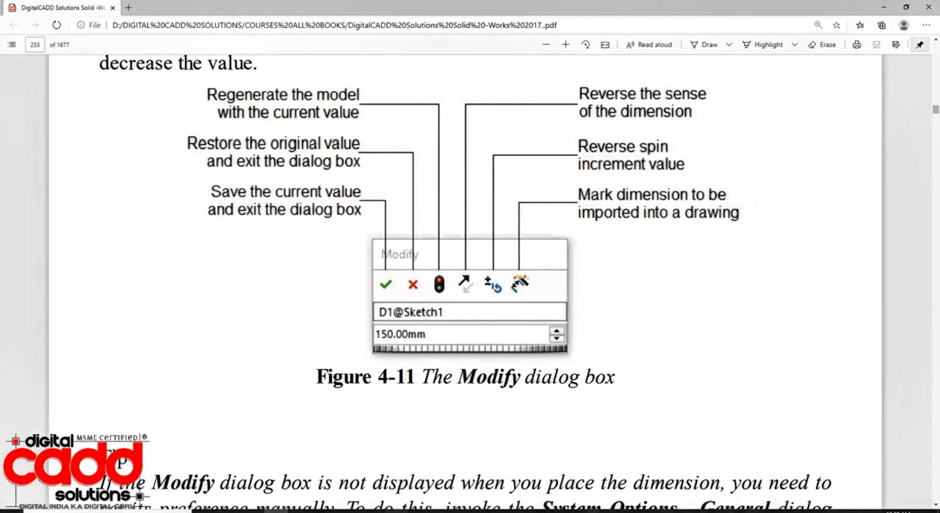
click(396, 510)
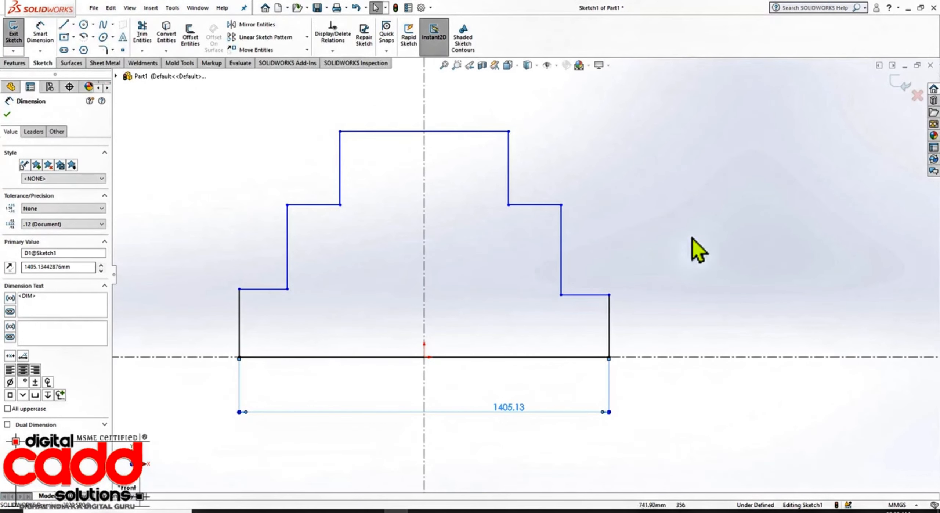
click(661, 228)
Dimension the uppermost vertical line on the profile's right side and set its length to 300 mm.
scroll(650, 252, up, 2)
scroll(632, 240, down, 2)
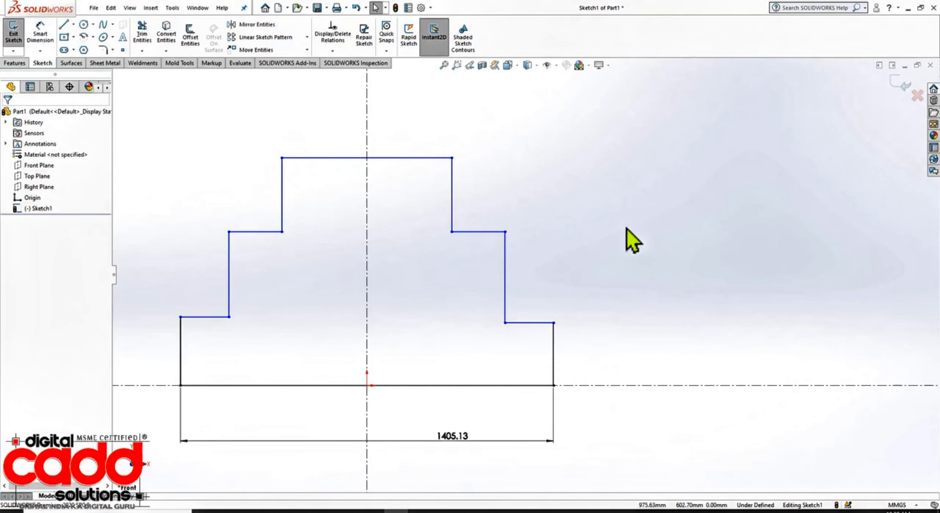
click(40, 34)
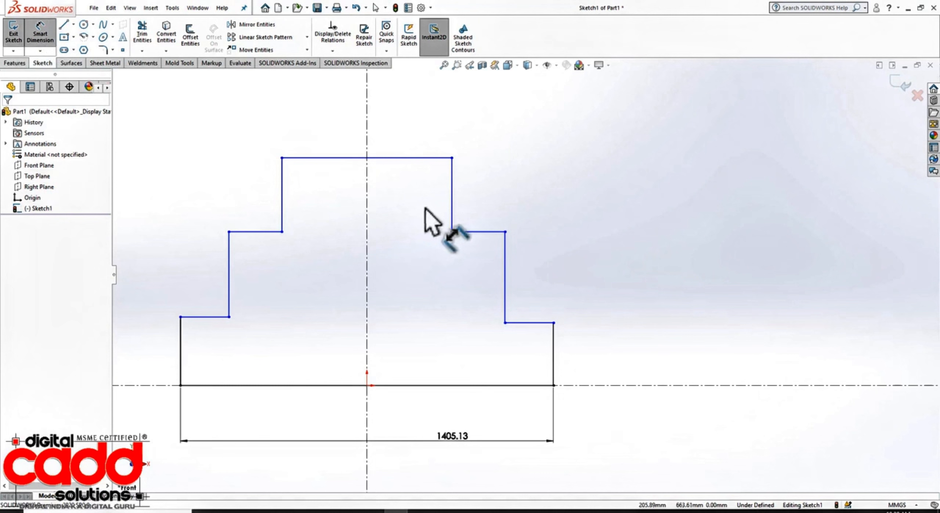
click(452, 183)
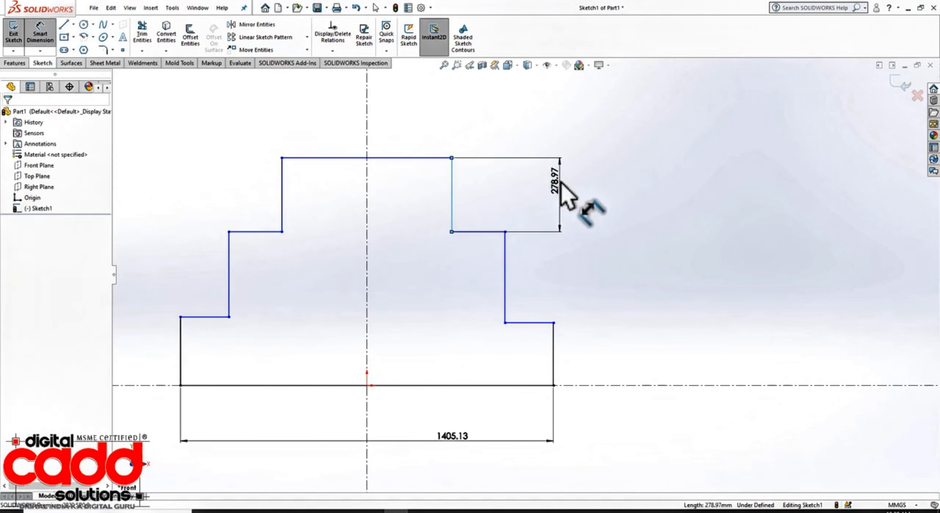
click(561, 183)
mouse_move(558, 150)
mouse_down()
mouse_move(672, 157)
mouse_move(678, 190)
mouse_up()
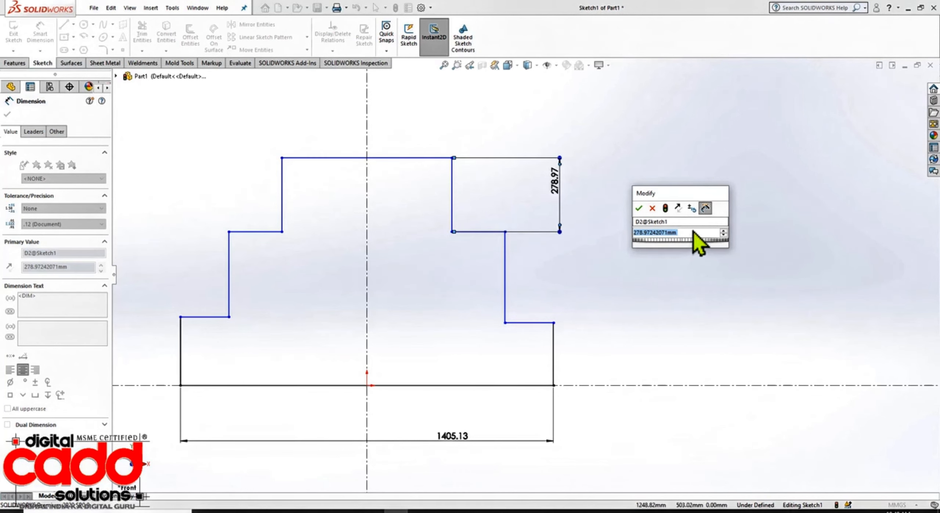
text(30)
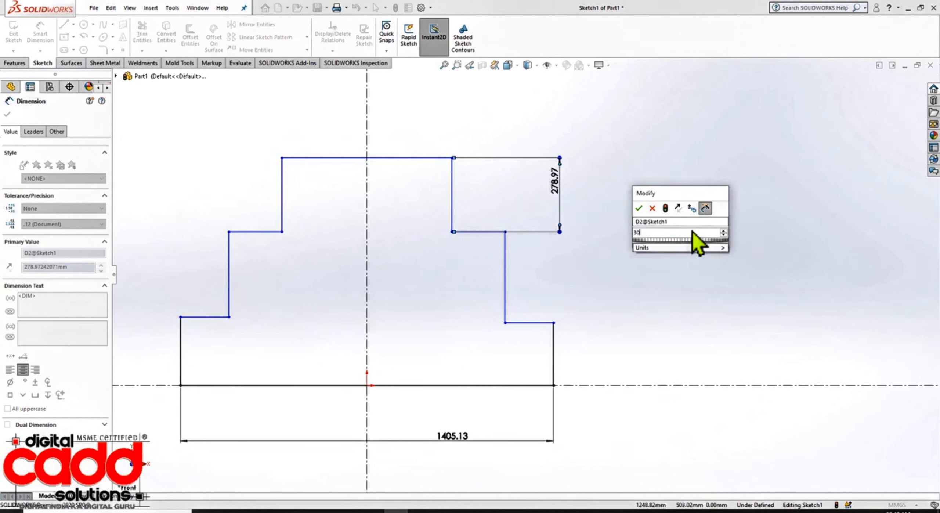
text(0)
key(Return)
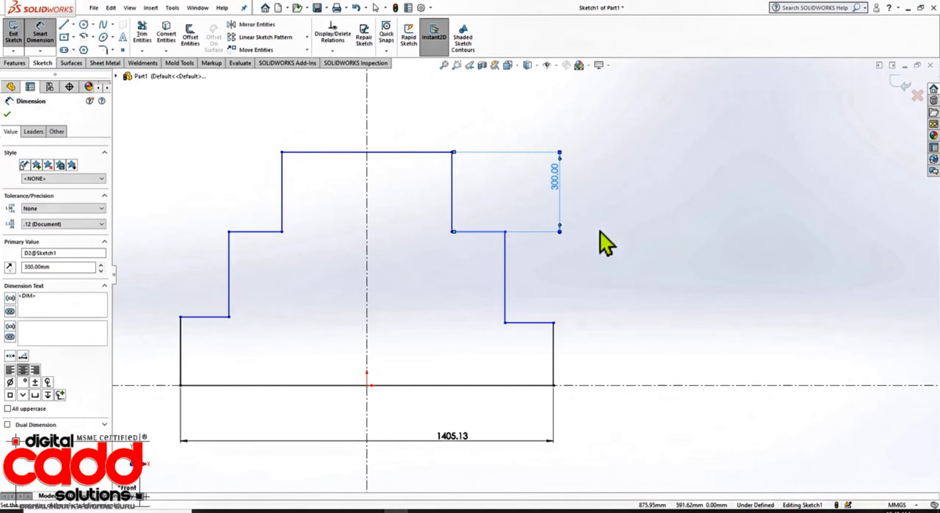
key(Escape)
click(560, 195)
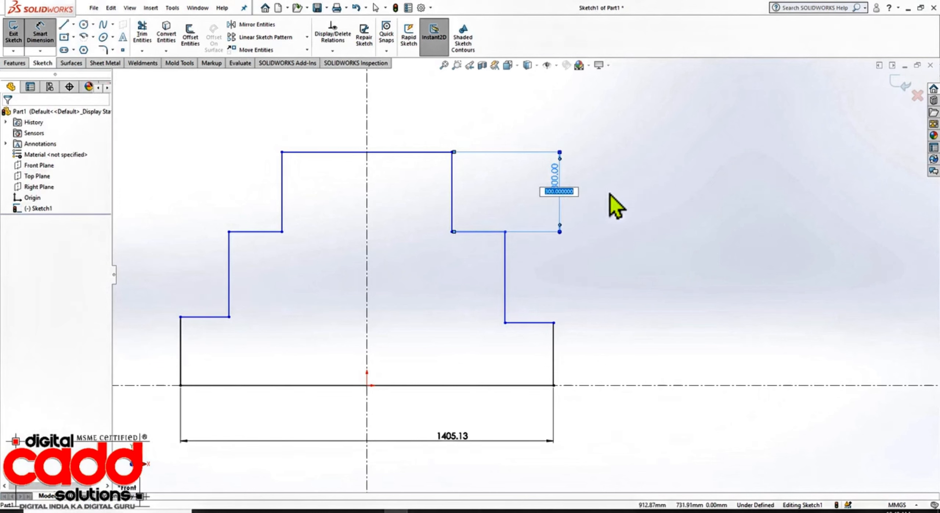
key(Return)
click(558, 178)
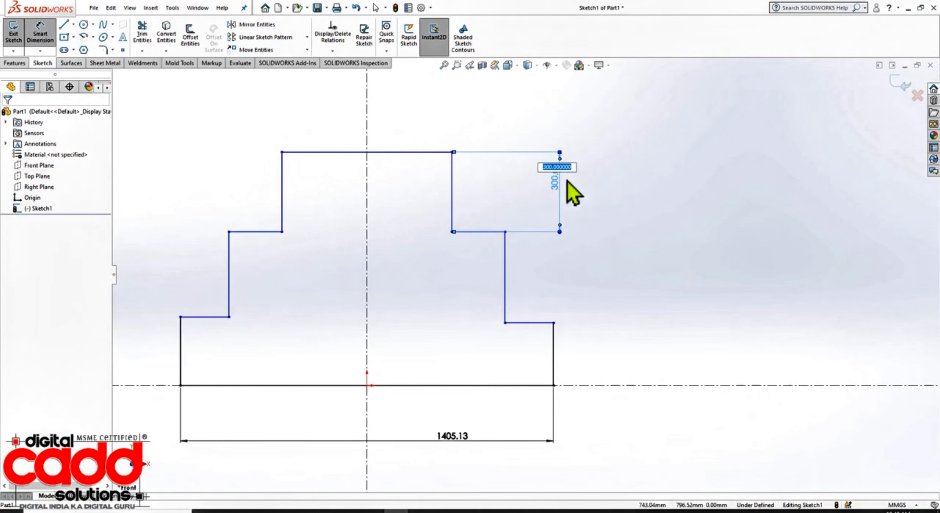
key(Return)
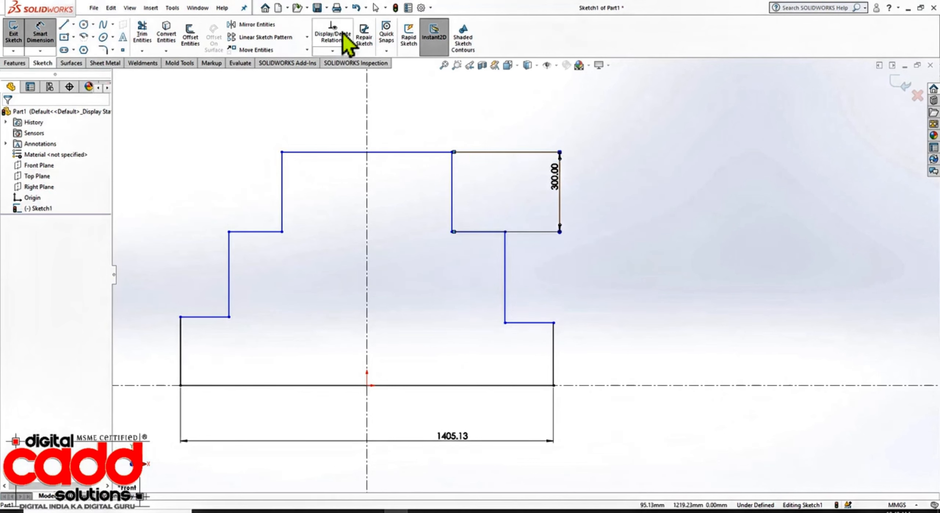
click(343, 34)
key(Escape)
click(557, 194)
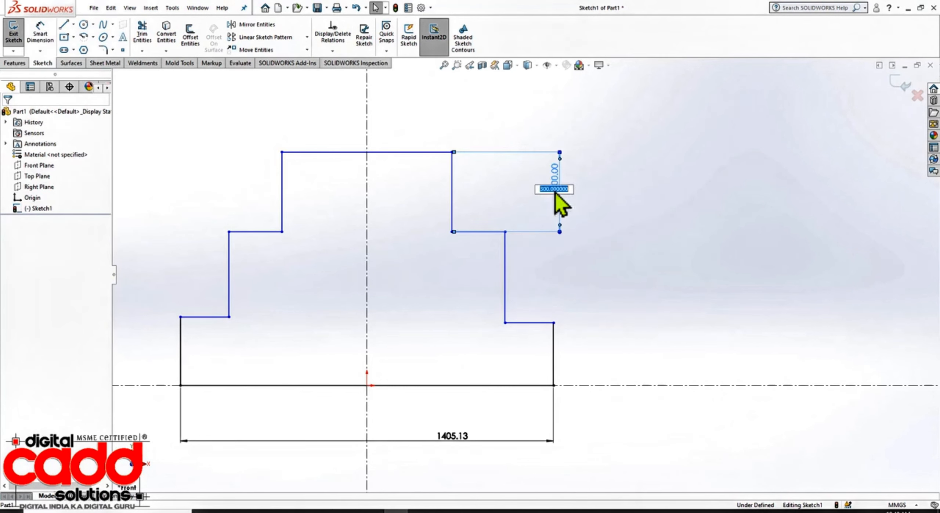
key(Return)
List the relation of the 300 mm dimension with Display/Delete Relations.
click(332, 52)
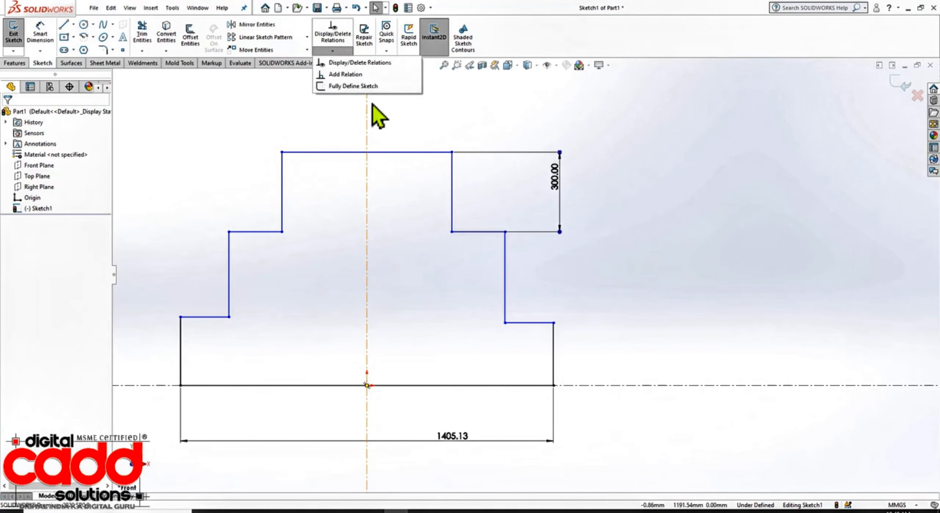
click(354, 63)
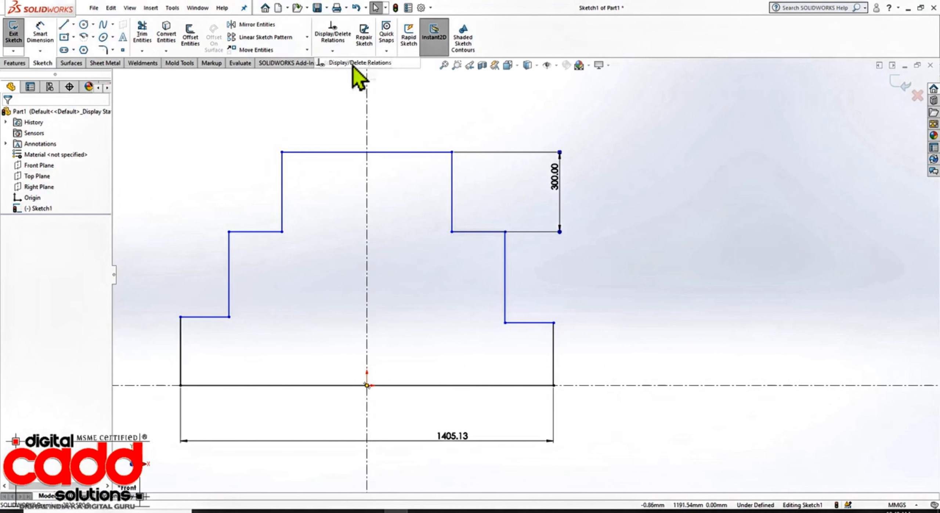
click(562, 191)
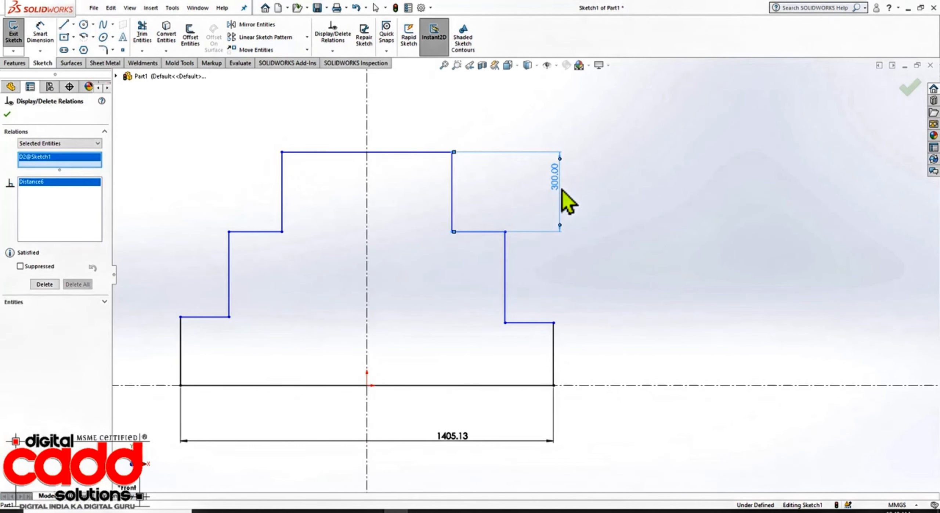
Close the relations list and undo the 300 mm value set on the uppermost vertical line's dimension.
click(7, 114)
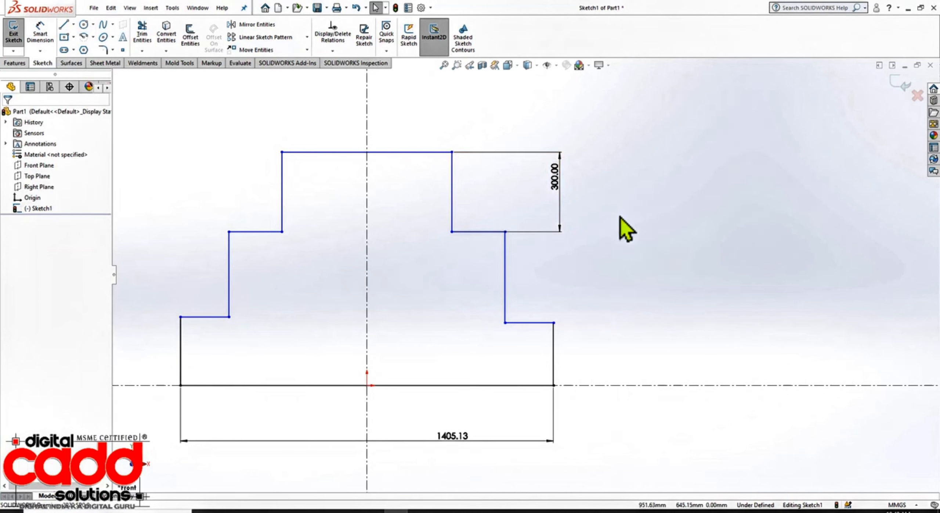
key(ctrl+z)
Add a Smart Dimension to the lowest vertical line on the profile's right side and rebuild with the current value.
click(38, 35)
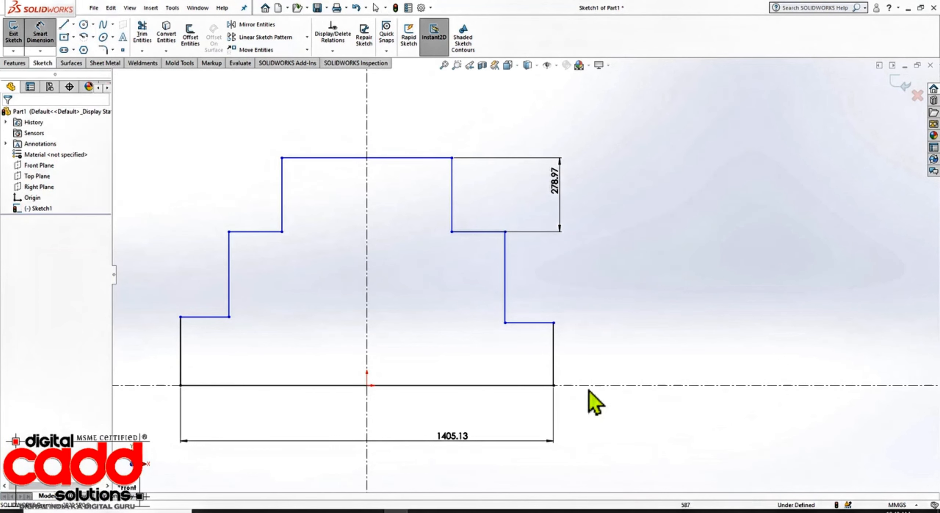
click(554, 349)
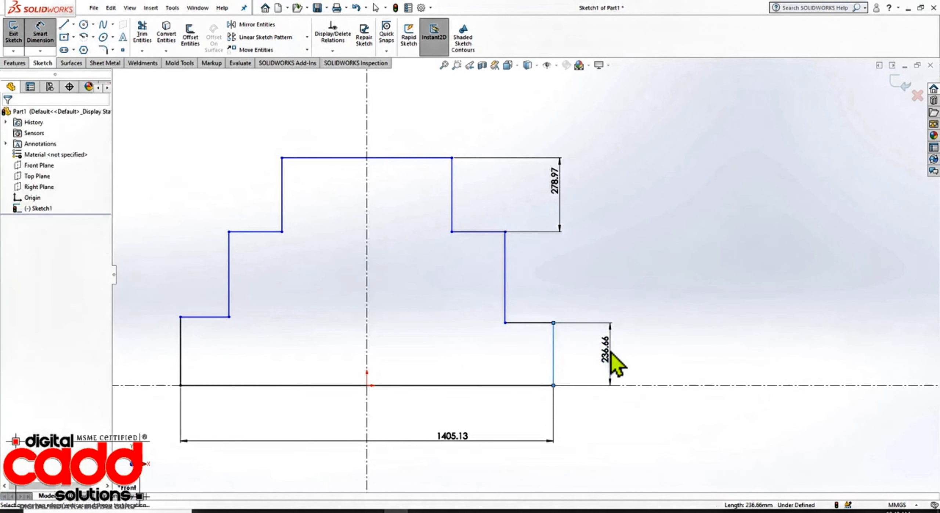
click(611, 352)
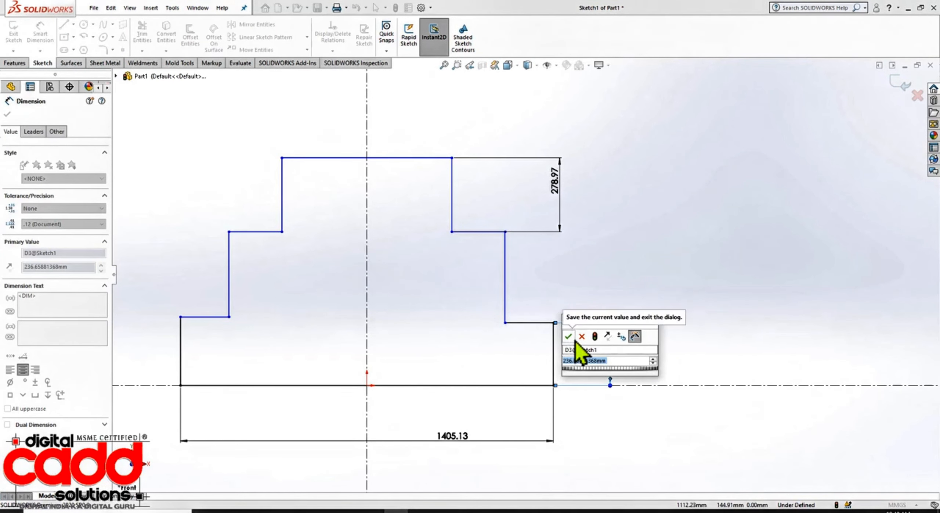
click(596, 336)
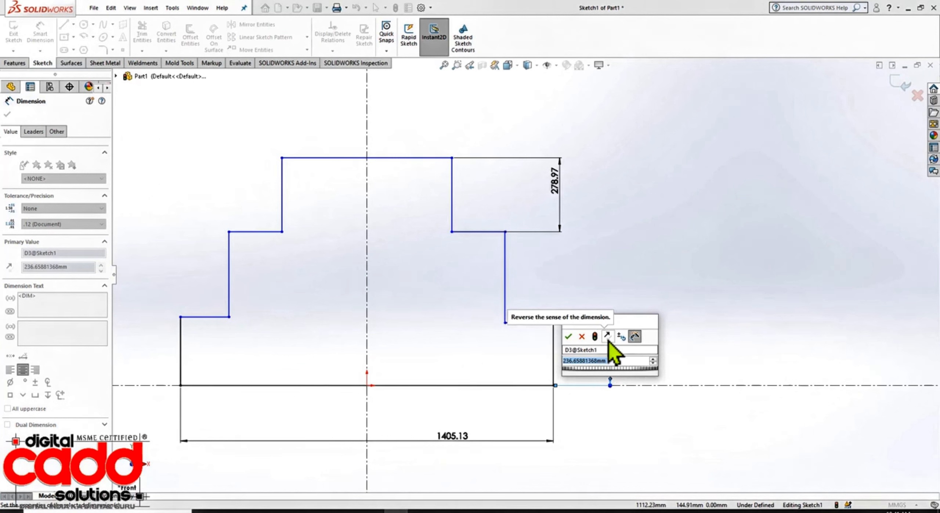
Try reversing the sense of the lower right vertical line's dimension and flip it back to its original direction.
click(608, 340)
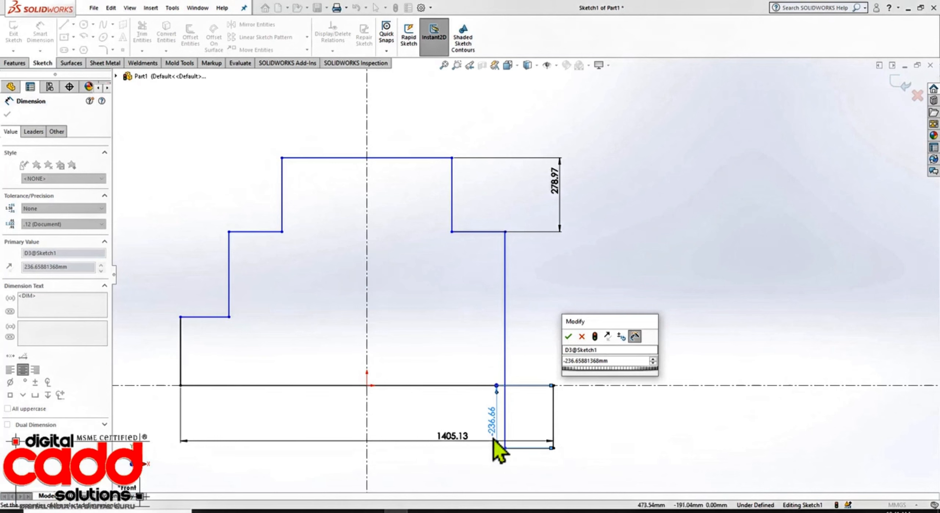
click(607, 340)
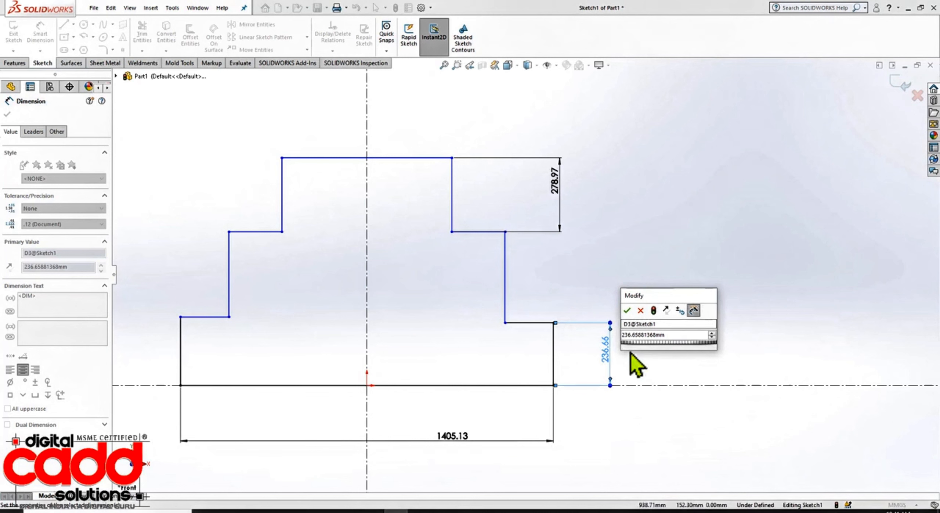
click(666, 311)
click(667, 312)
click(667, 316)
click(666, 316)
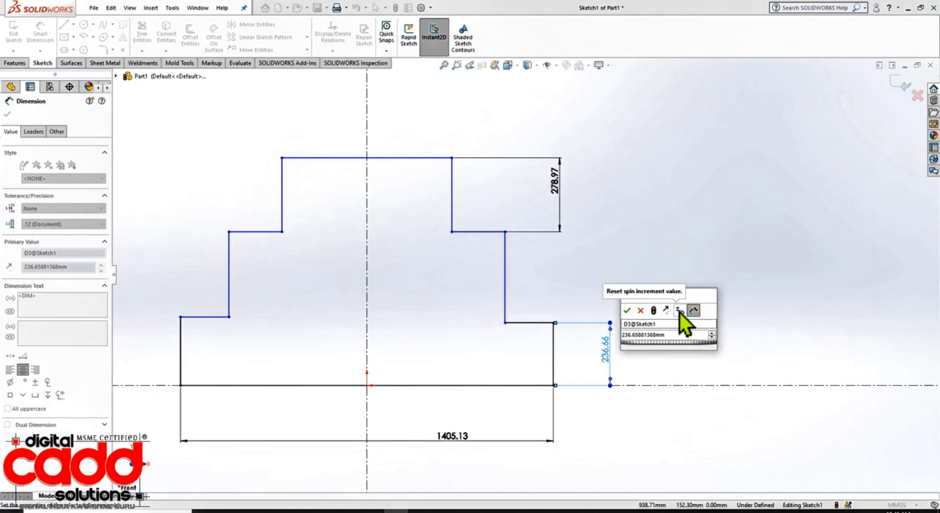
Set the spin increment for the lower right vertical dimension to 5 mm.
click(680, 312)
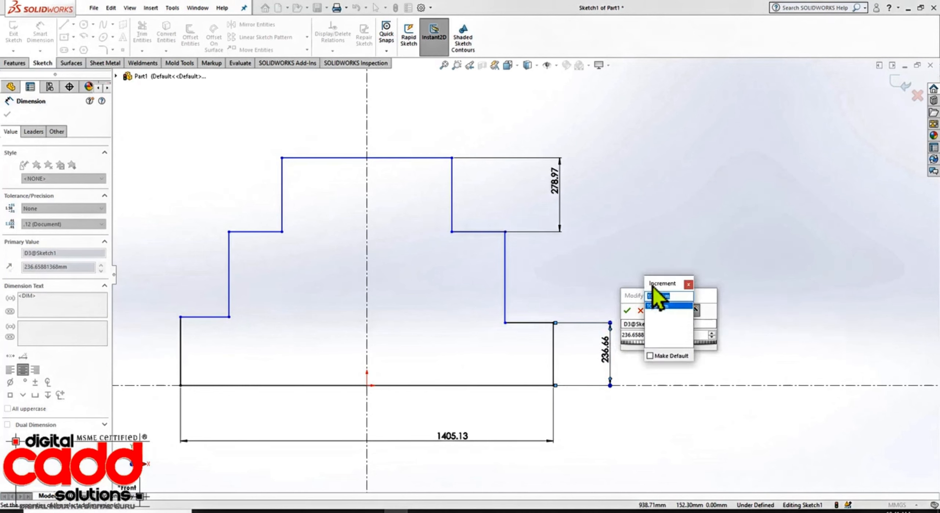
drag(651, 283, 795, 198)
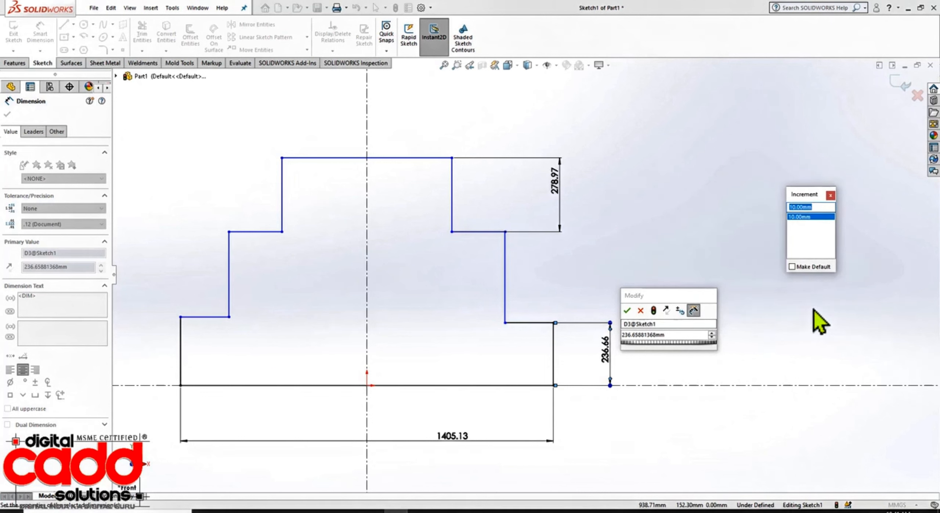
key(Return)
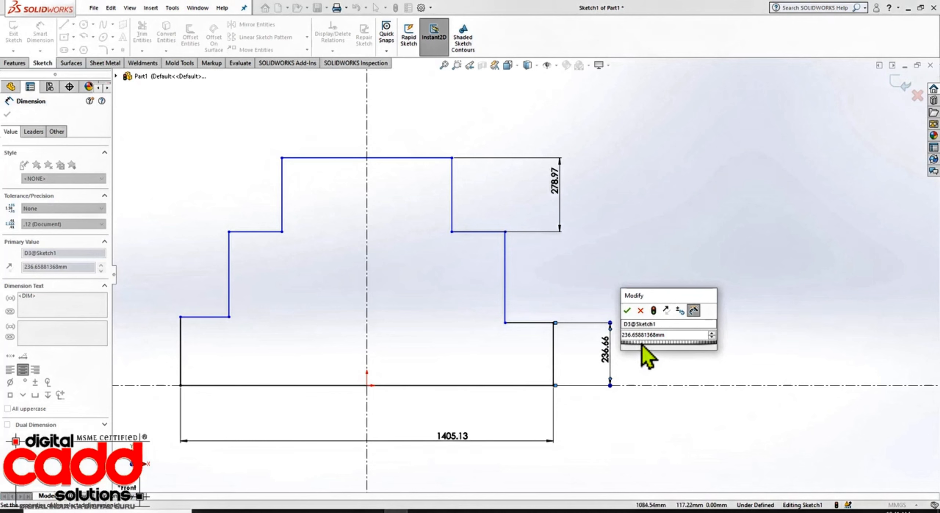
Try the thumbwheel on the lower right vertical dimension, enter 285 mm, and spin it to 290 mm and back to 285 mm.
drag(643, 344, 655, 345)
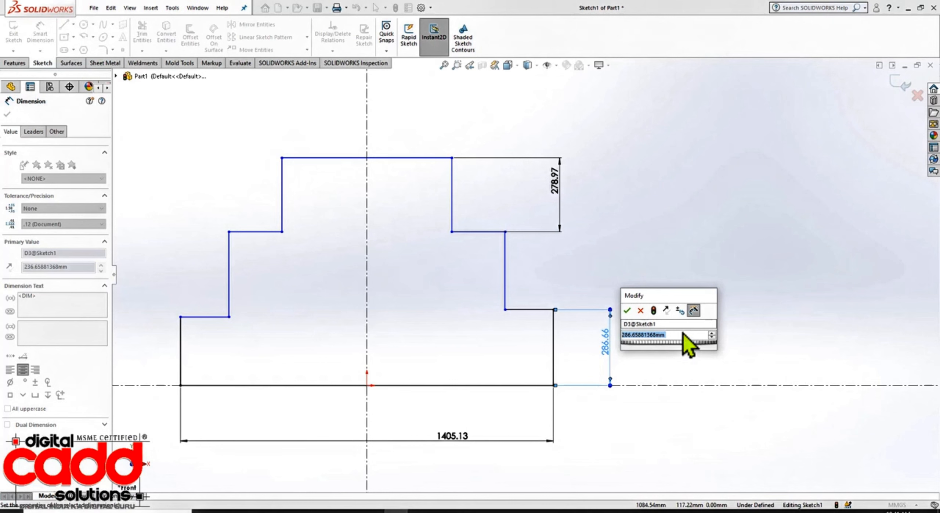
text(285)
right_click(629, 335)
mouse_move(661, 352)
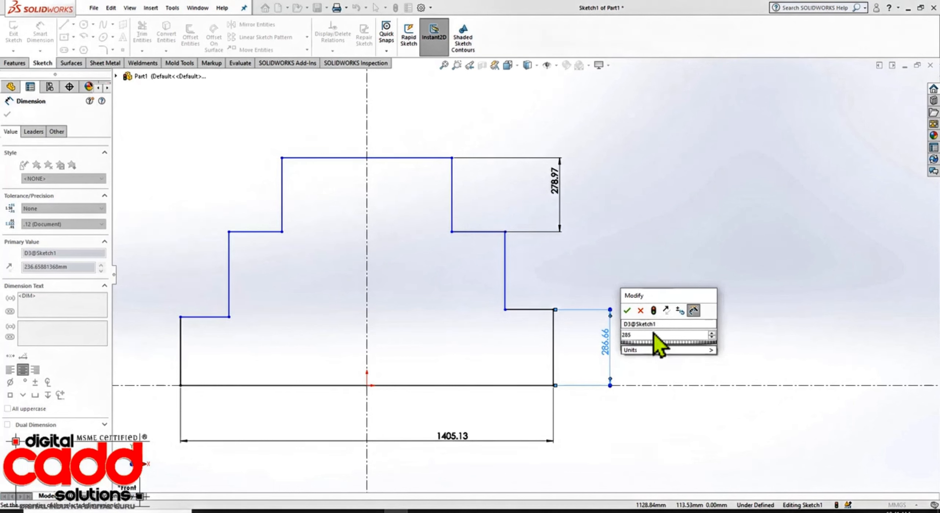
click(658, 335)
drag(648, 344, 656, 341)
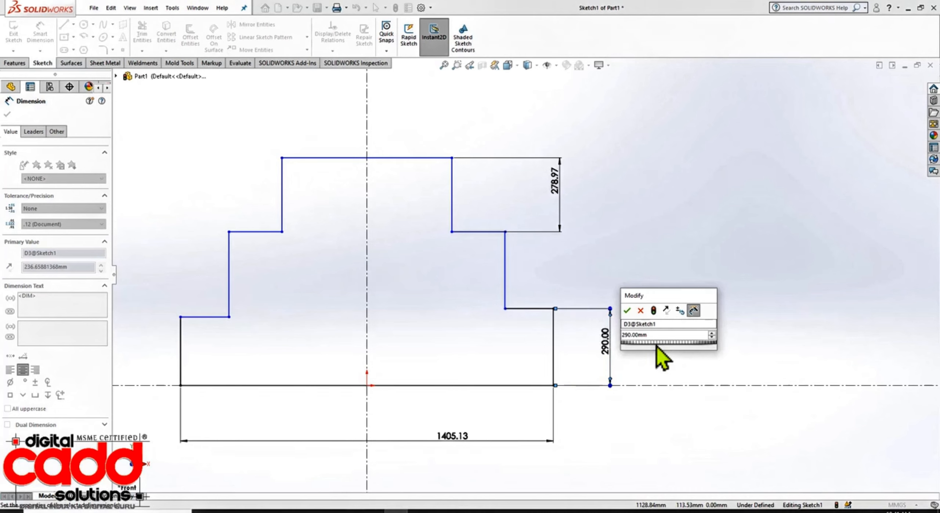
mouse_move(657, 346)
mouse_down()
mouse_move(675, 345)
mouse_move(638, 347)
mouse_move(649, 341)
mouse_up()
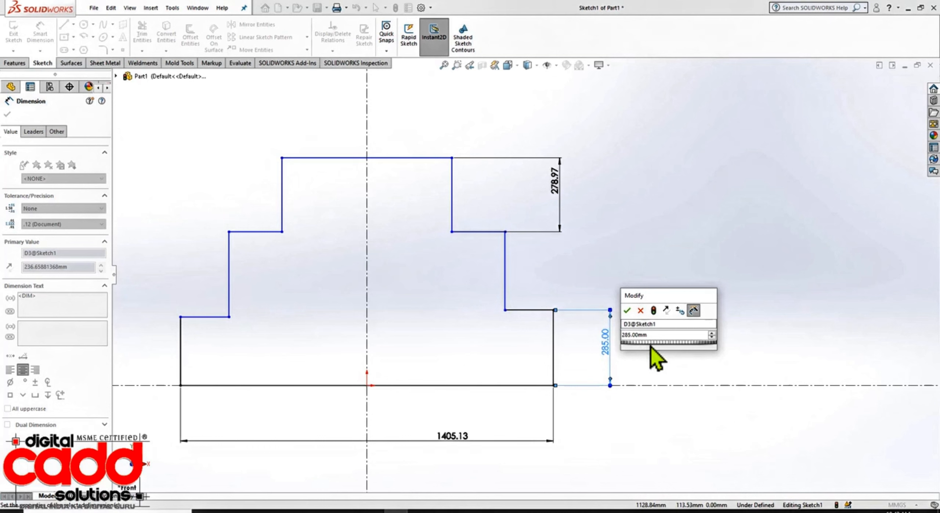
Change the spin increment for the lower right vertical dimension to 20 mm.
click(682, 312)
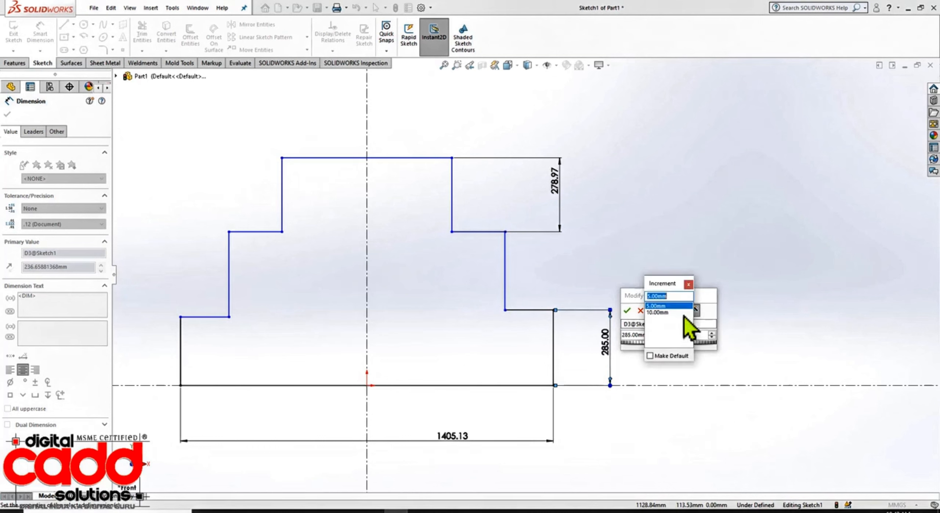
text(20)
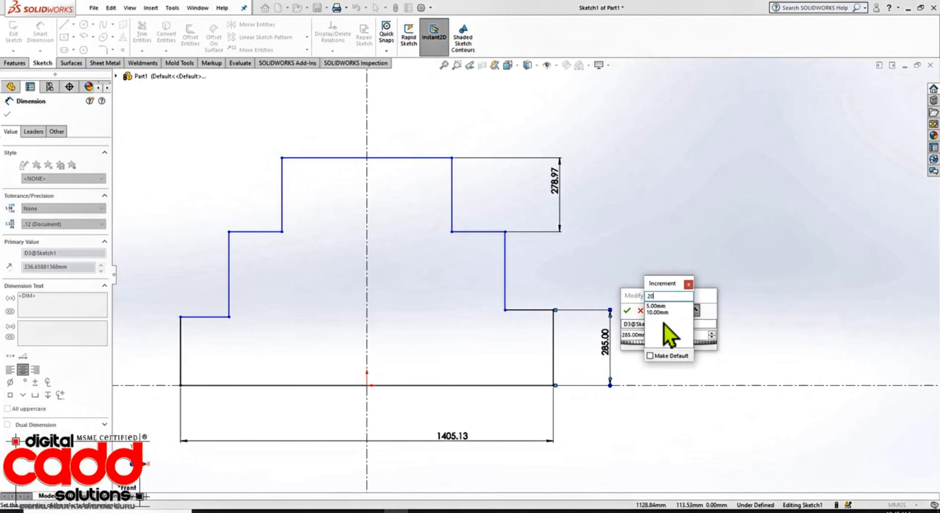
key(Return)
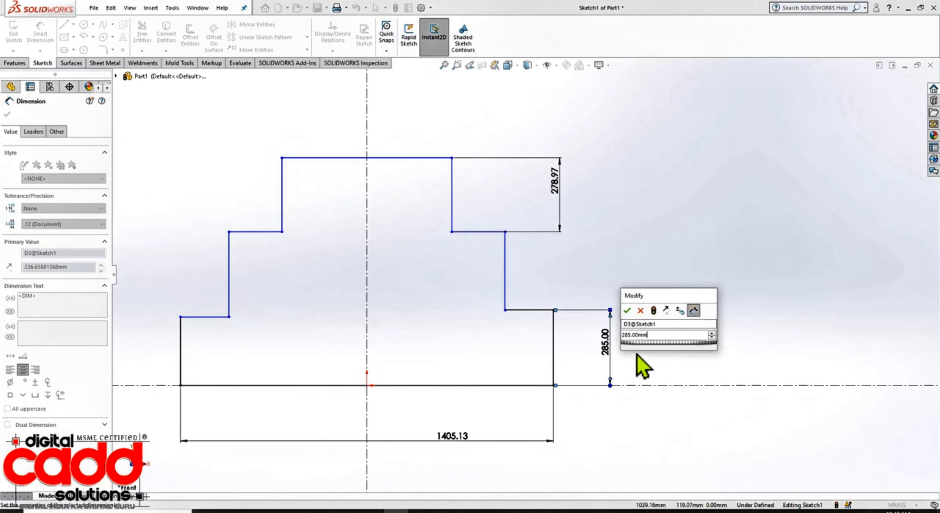
Spin the lower right vertical dimension up and down in 20 mm increments, ending at 365 mm.
scroll(637, 346, up, 3)
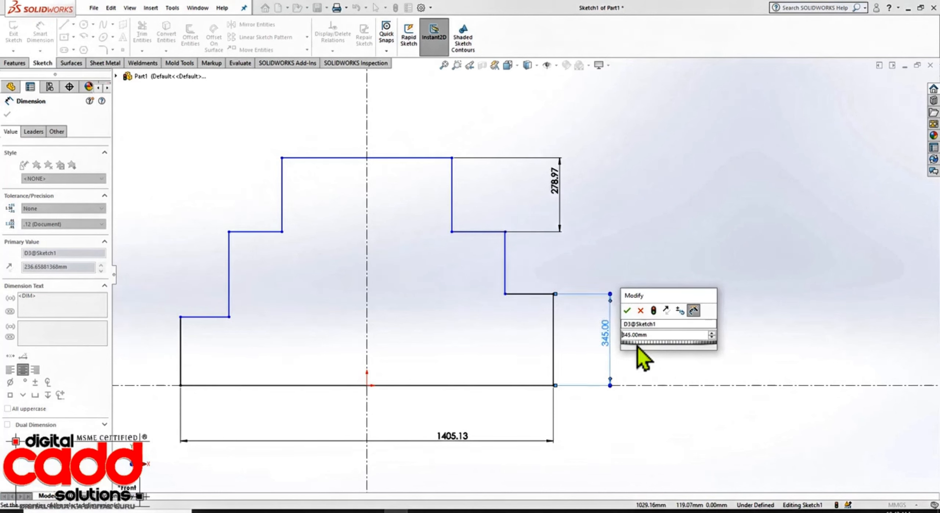
scroll(638, 346, down, 2)
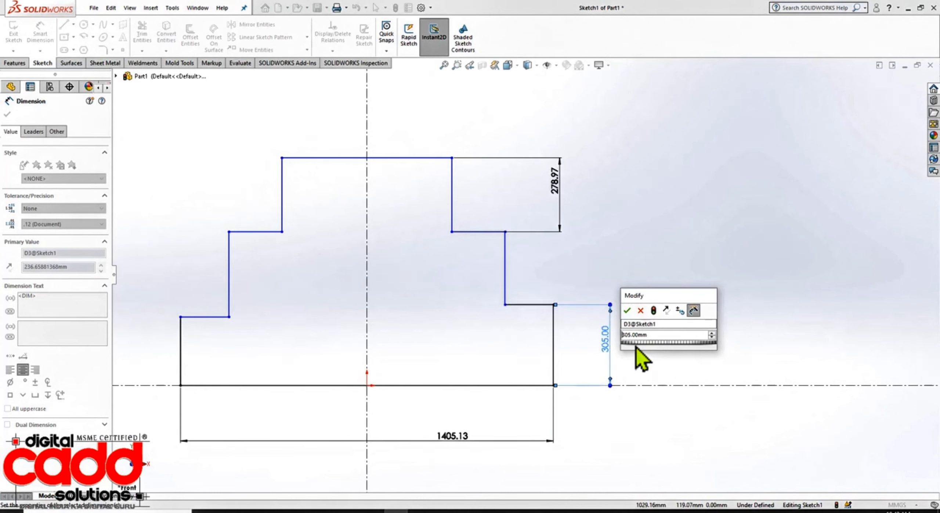
click(712, 332)
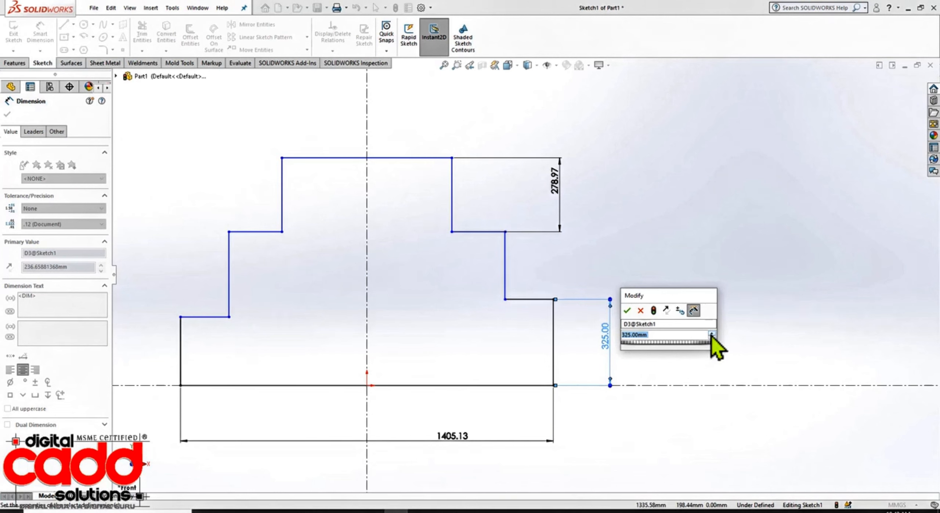
click(712, 336)
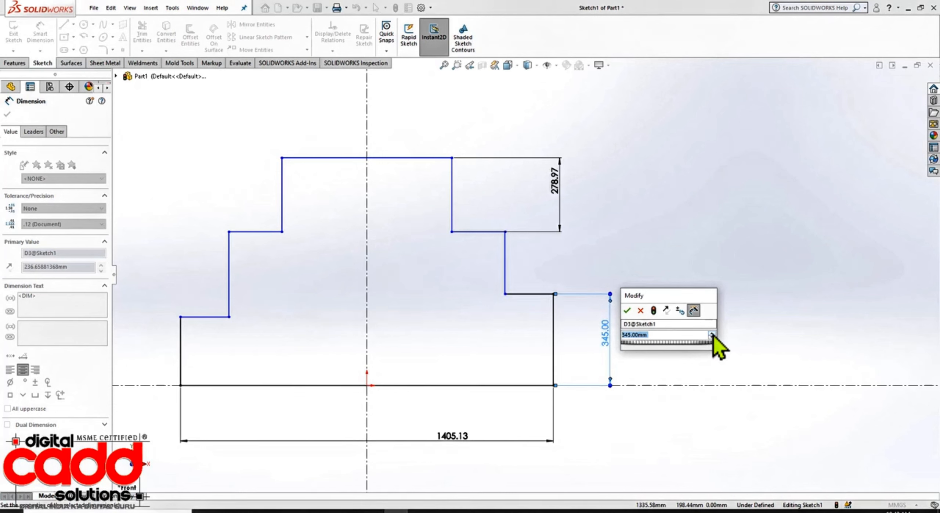
click(713, 335)
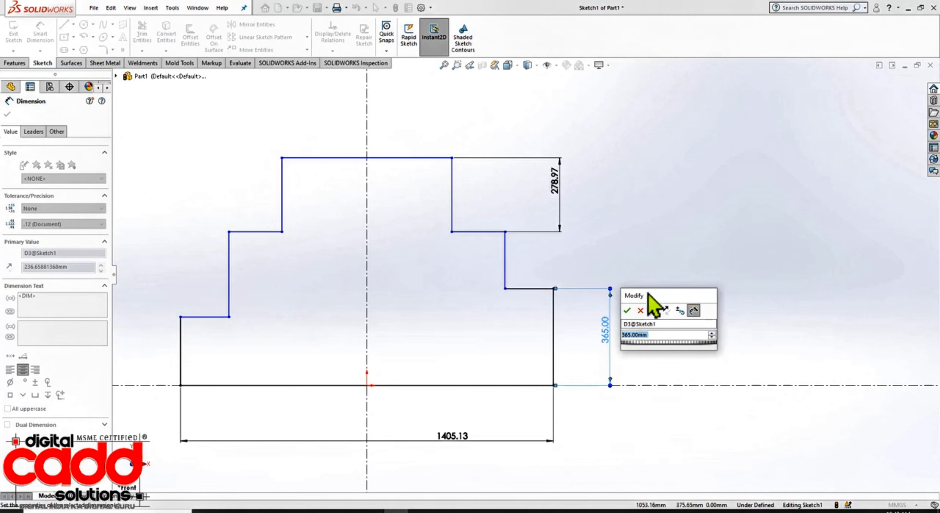
Move the Modify box clear of the dimension and step the lower right height to 425 mm.
drag(646, 294, 684, 282)
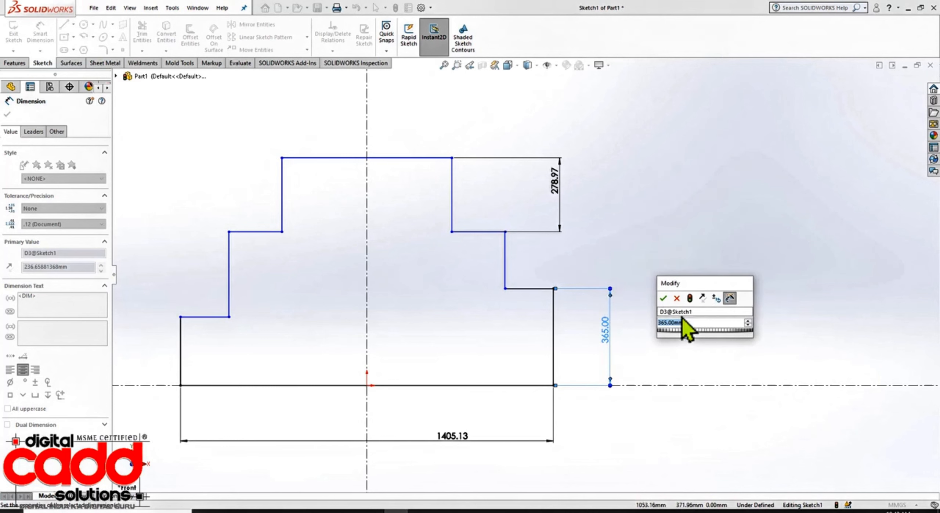
click(748, 322)
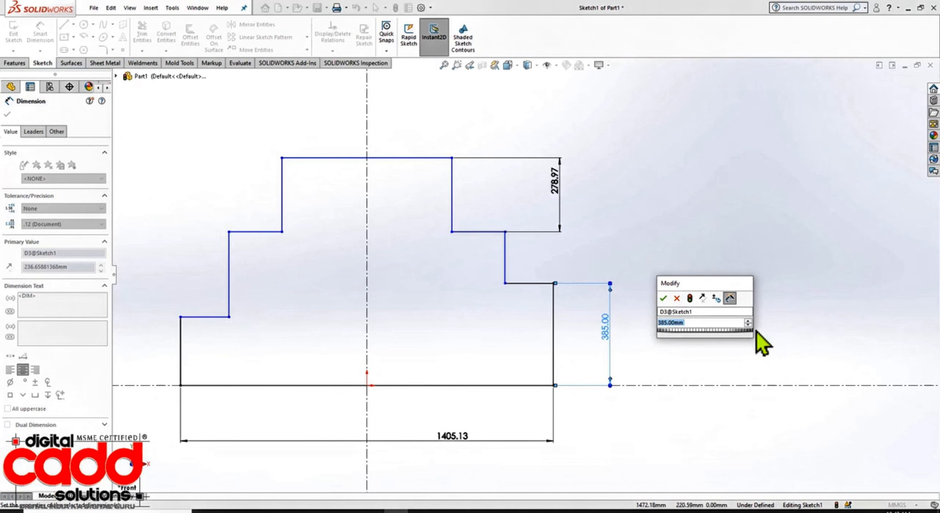
click(748, 322)
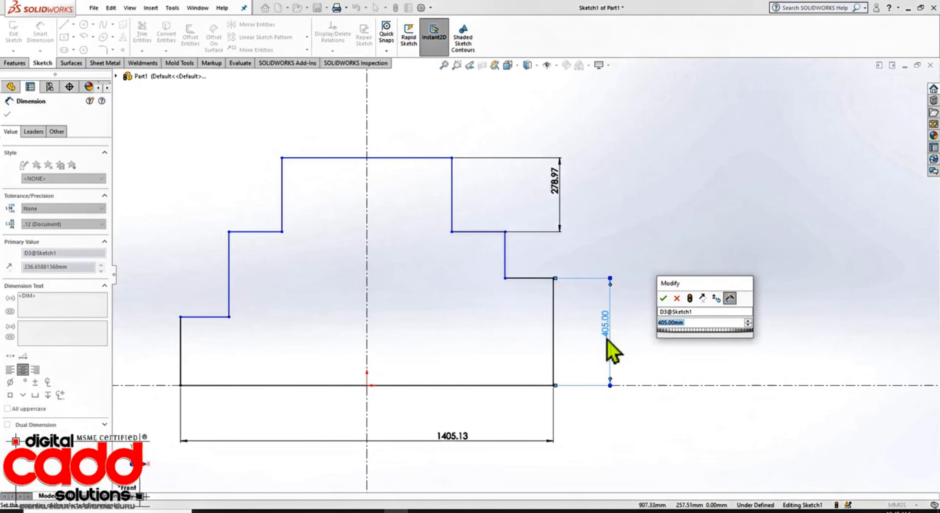
click(748, 325)
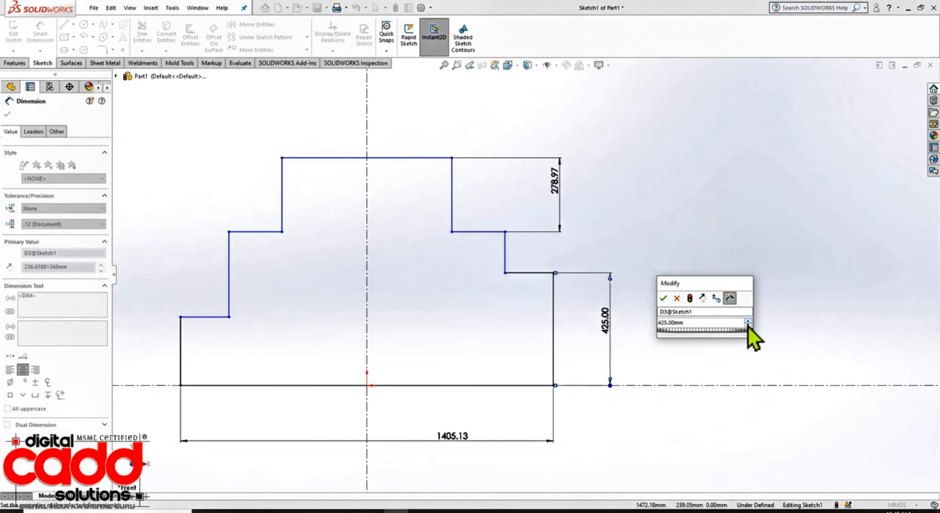
click(748, 325)
click(749, 321)
click(748, 321)
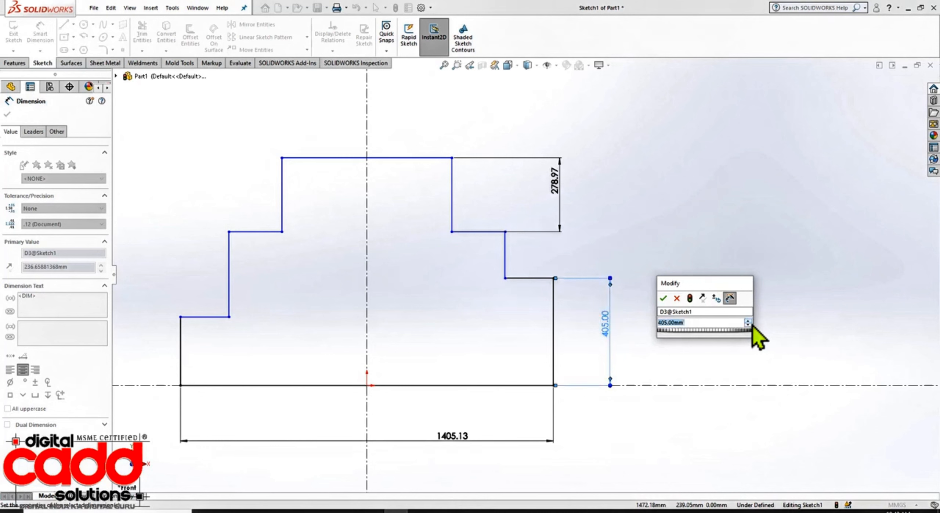
click(748, 321)
Mark the 20 mm spin increment as the default and close the increment settings.
click(717, 299)
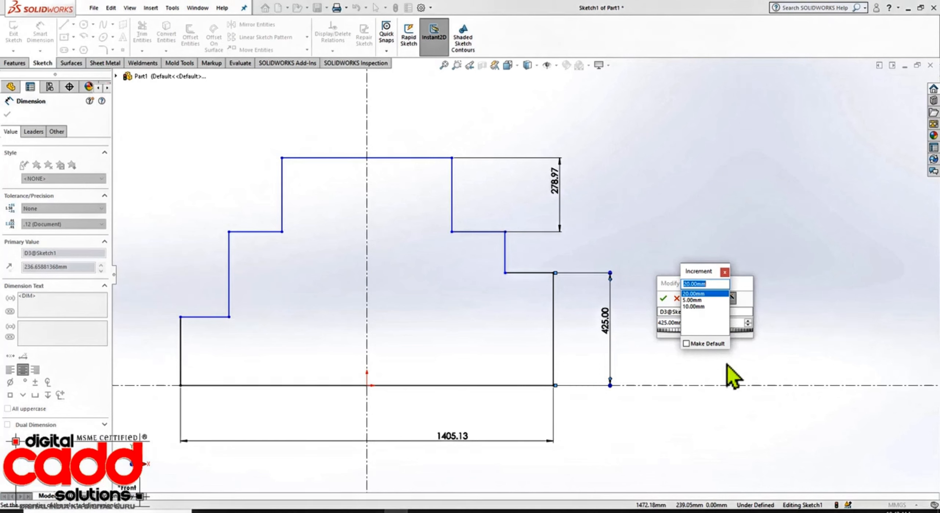
click(709, 344)
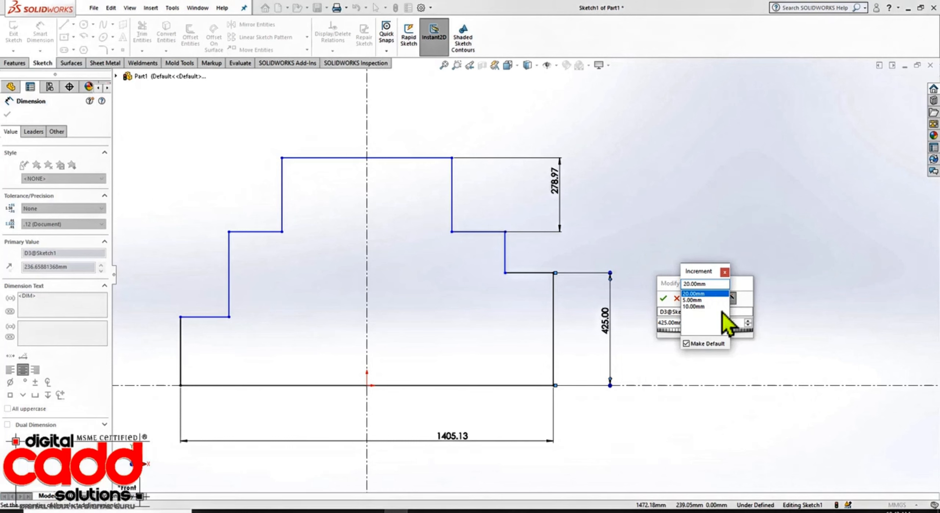
click(725, 272)
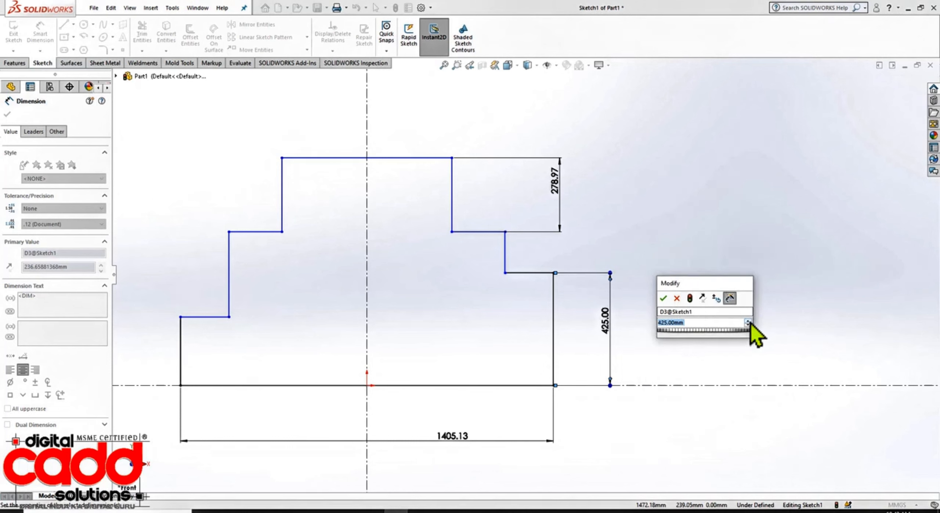
Spin the lower right vertical dimension up to 525 mm and back down to 125 mm in 20 mm increments.
click(749, 321)
click(749, 321)
click(748, 321)
click(748, 321)
click(748, 320)
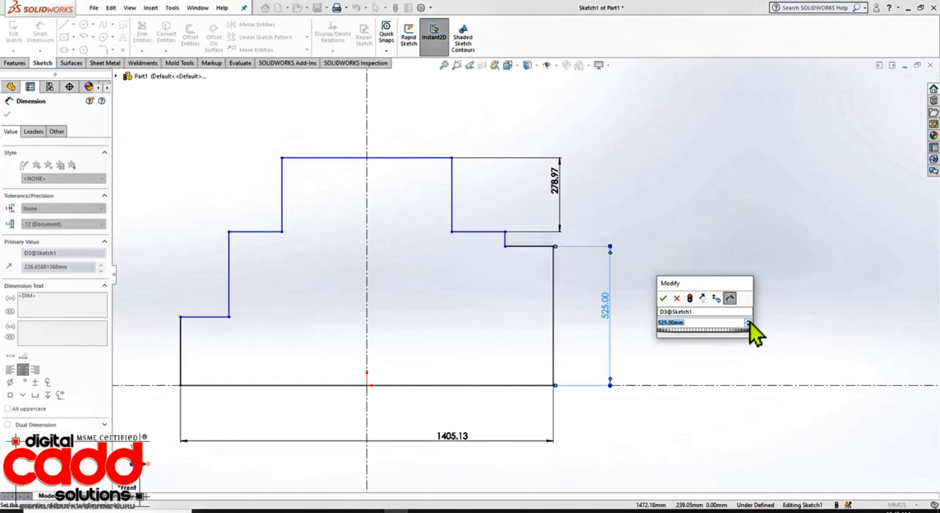
click(748, 325)
click(748, 325)
click(748, 325)
click(748, 325)
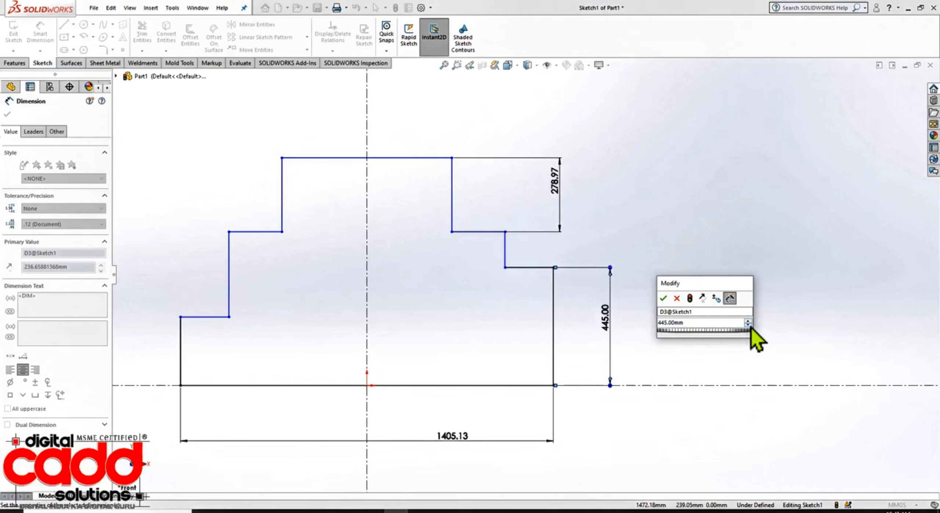
click(748, 325)
click(749, 324)
click(750, 325)
click(749, 325)
click(749, 326)
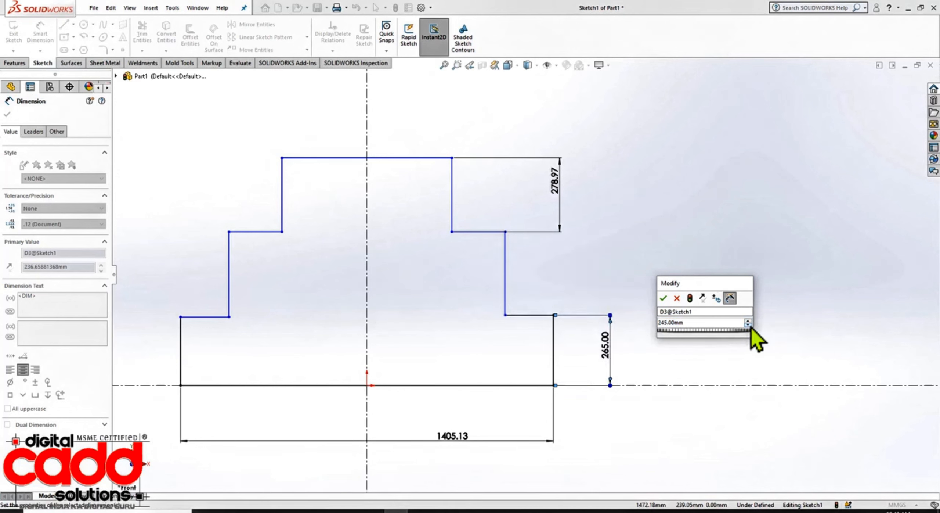
click(750, 325)
click(749, 325)
click(748, 324)
click(748, 324)
click(749, 324)
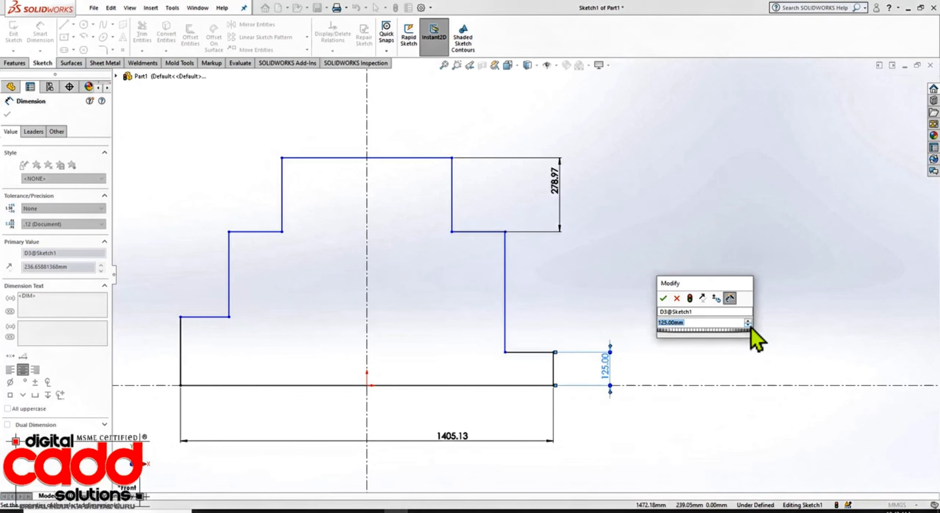
Set the lower right vertical dimension to 5 mm, accept it, and undo the value changes.
text(5)
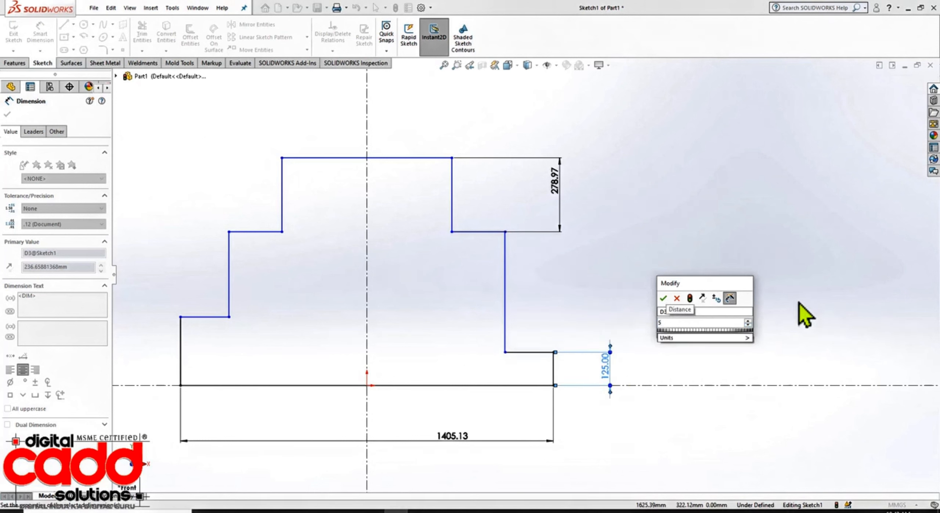
key(Return)
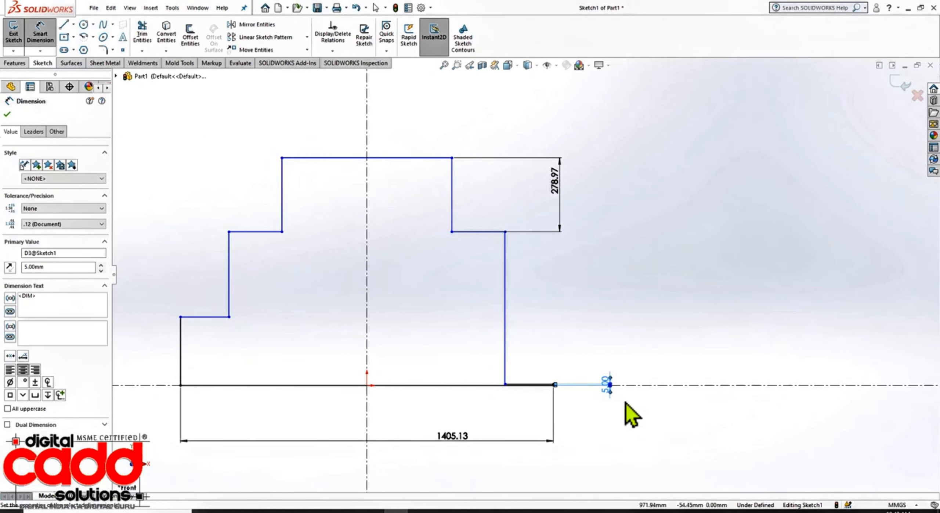
key(Escape)
key(ctrl+z)
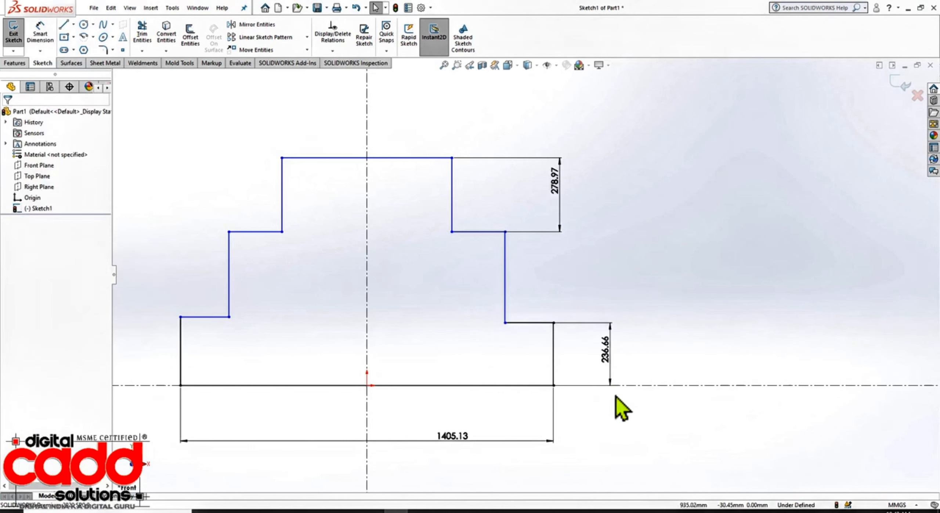
click(610, 364)
double_click(610, 365)
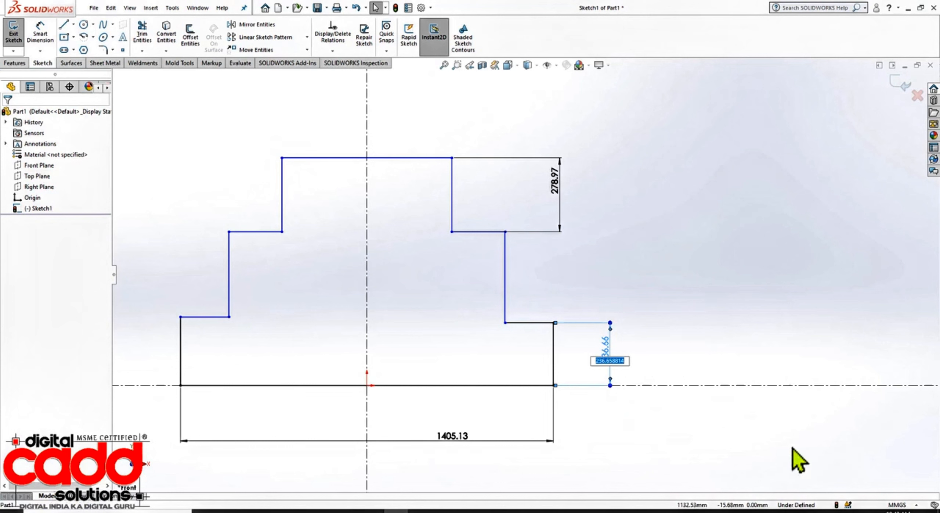
click(660, 337)
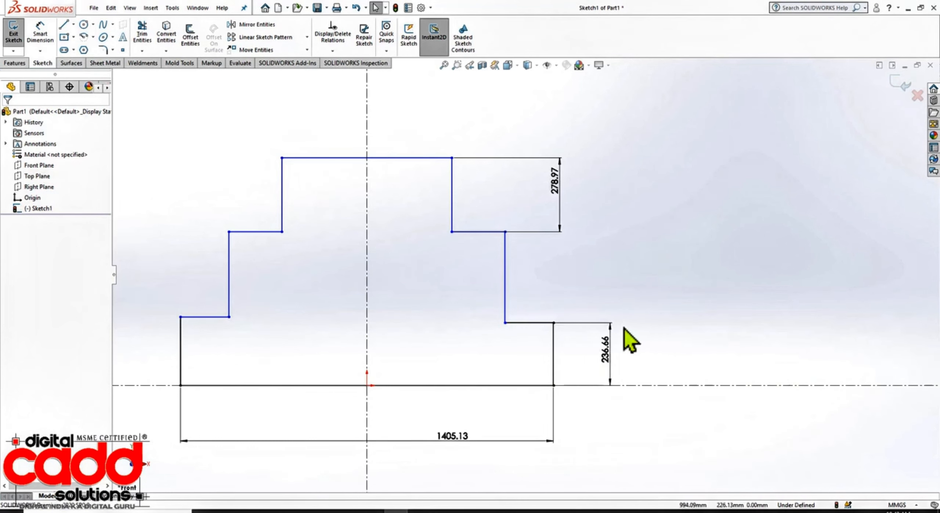
Place a Smart Dimension above the profile's top horizontal edge, move the Modify box clear of the sketch and enter 640 mm.
click(40, 35)
click(416, 158)
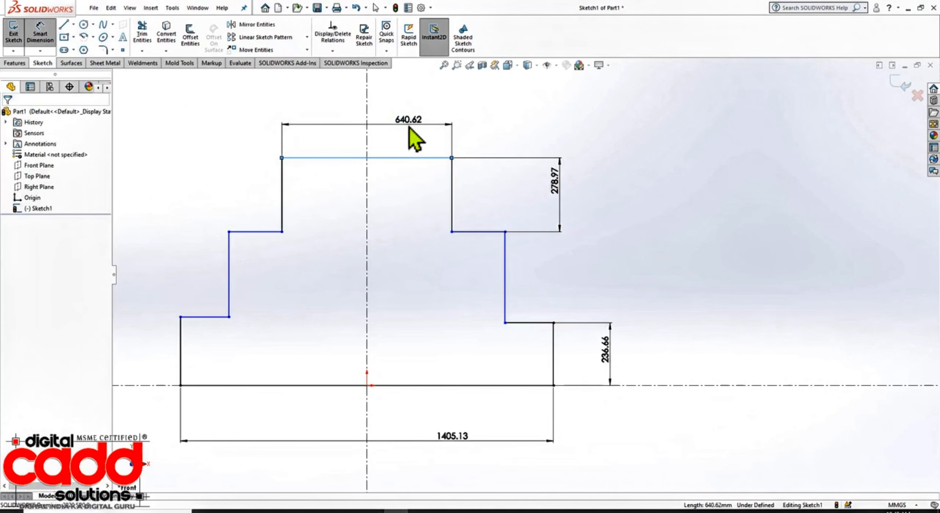
click(413, 127)
drag(413, 101, 671, 137)
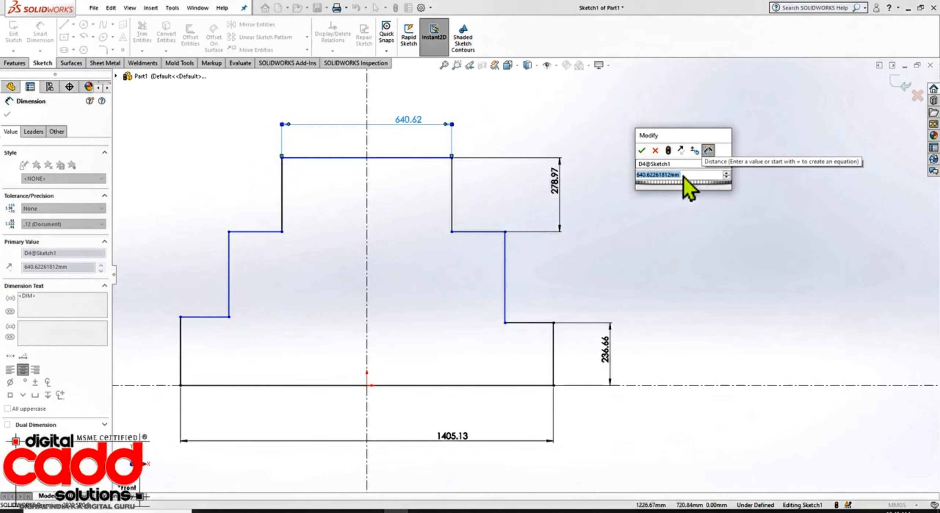
text(640)
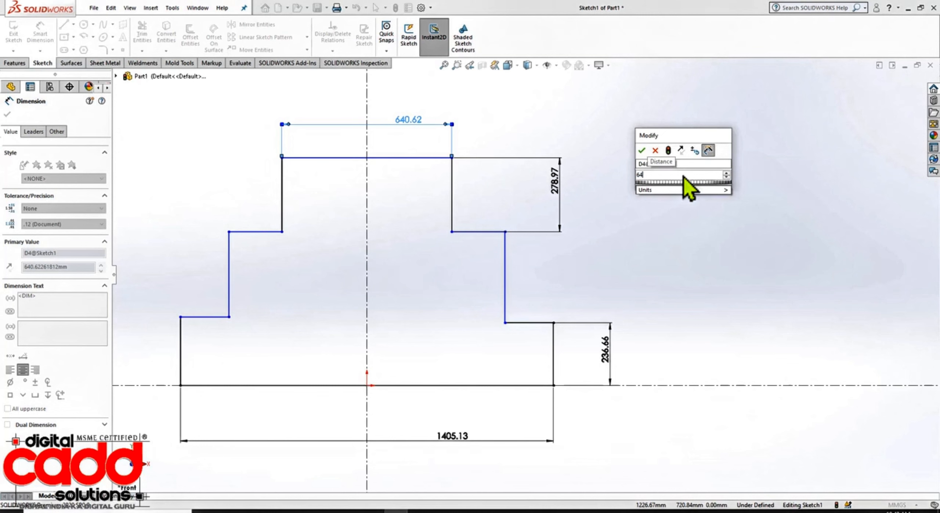
Choose the 10 mm spin increment and spin the top edge's width dimension upward.
click(706, 151)
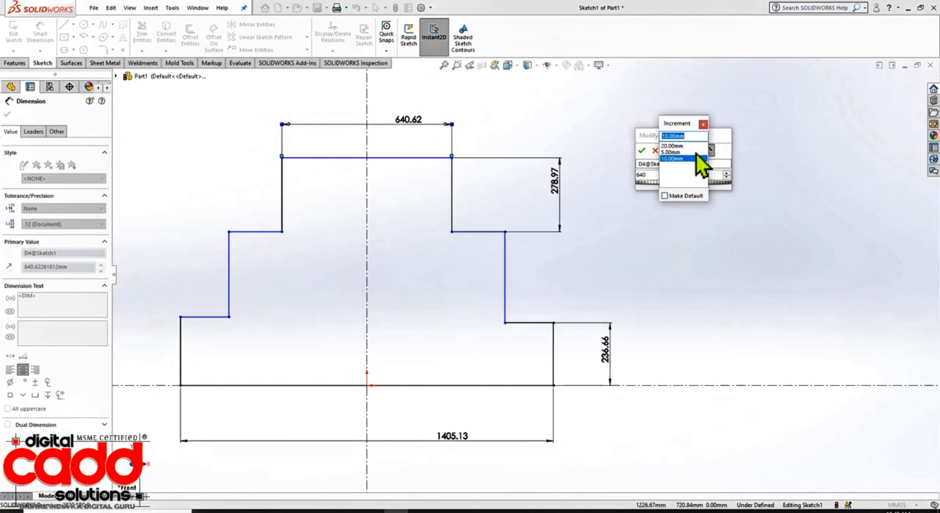
click(678, 160)
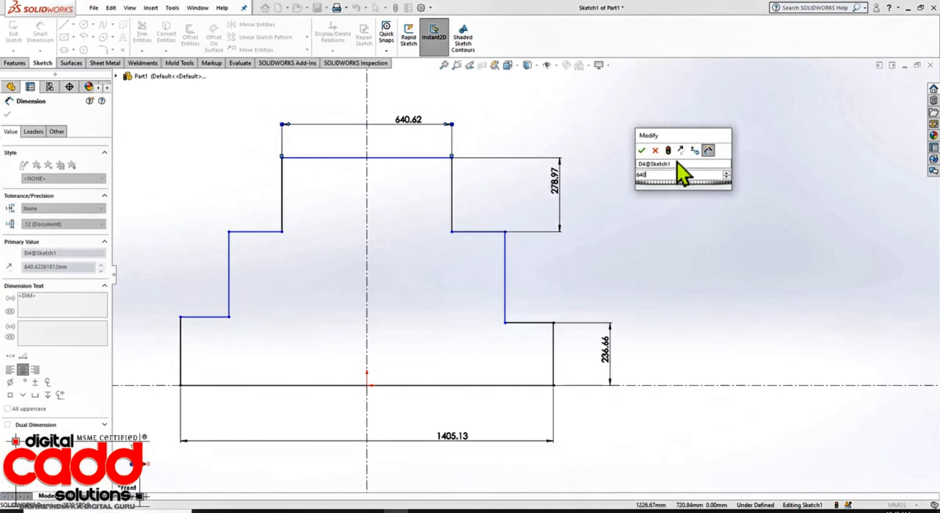
click(727, 172)
click(727, 173)
click(727, 173)
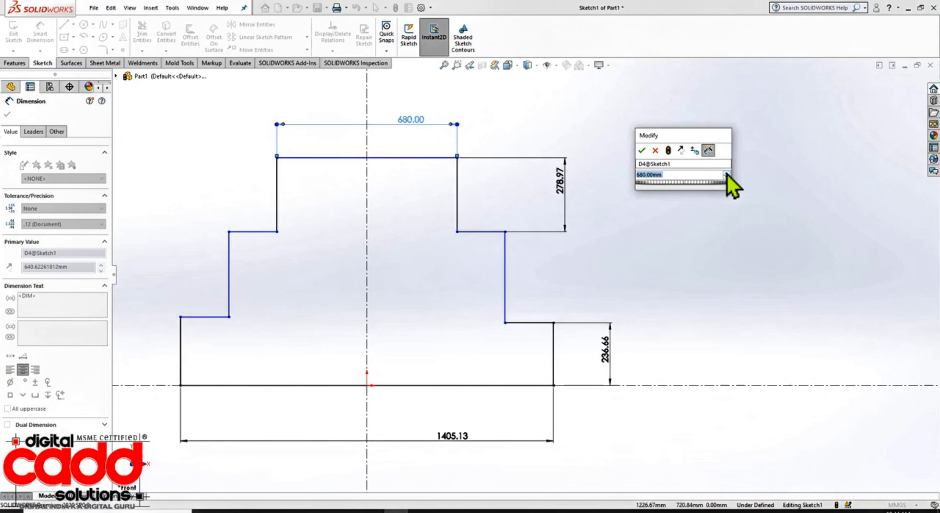
click(727, 172)
click(727, 173)
click(727, 172)
Spin the top edge's width dimension down to 460 mm in 10 mm increments.
click(727, 177)
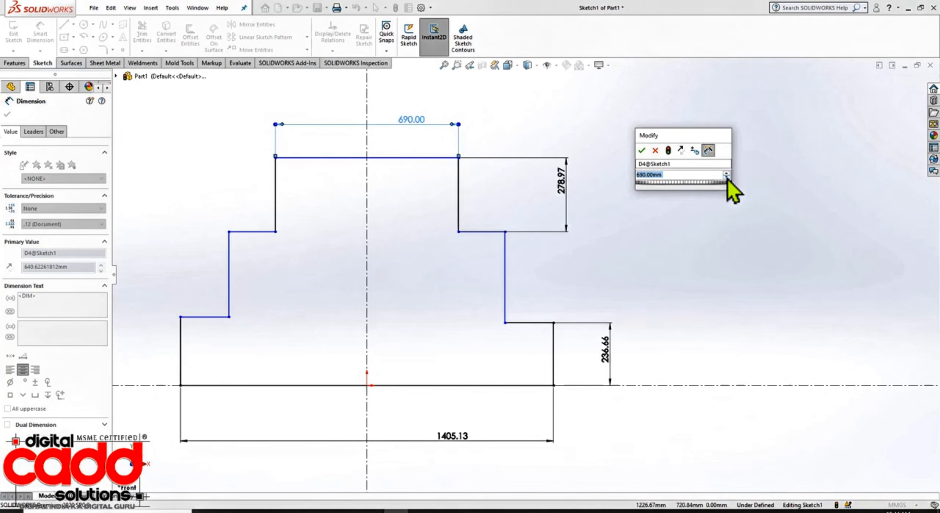
click(727, 177)
click(727, 177)
click(727, 177)
click(727, 177)
click(727, 177)
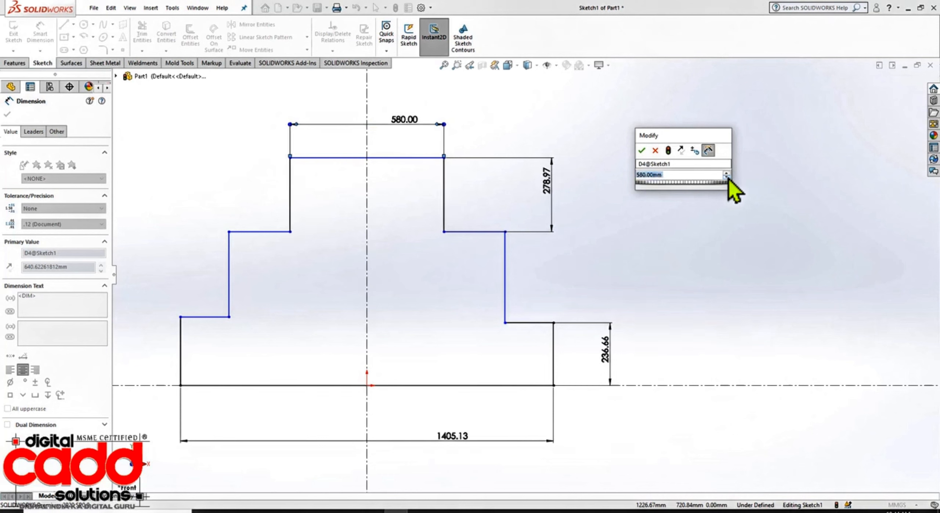
click(727, 177)
click(727, 178)
click(727, 177)
click(727, 177)
click(727, 177)
click(727, 177)
click(727, 177)
click(727, 177)
click(727, 177)
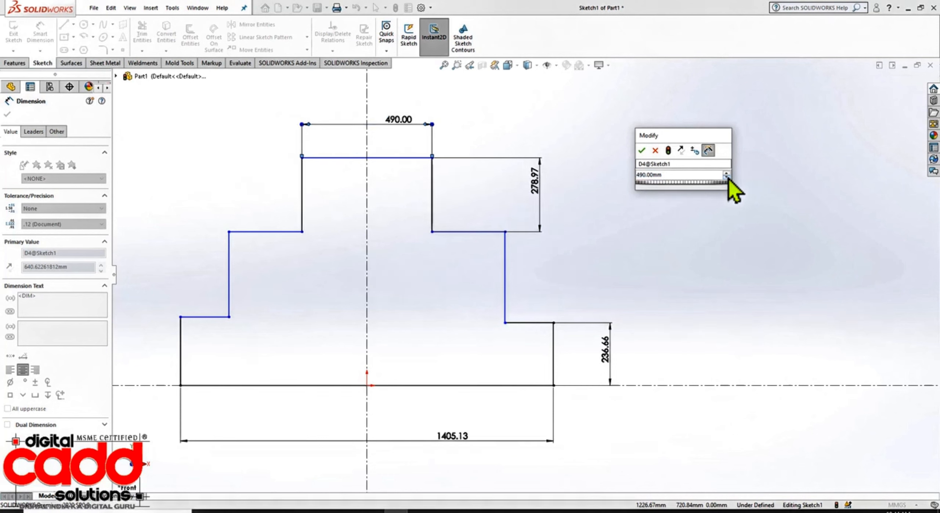
click(727, 177)
click(727, 177)
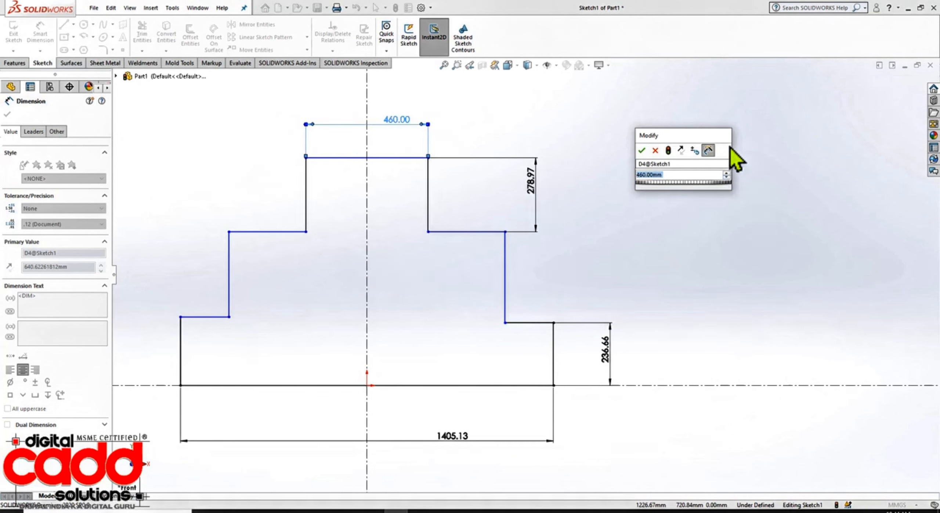
Vary the top edge's width with the thumbwheel, ending at 370 mm, and accept the dimension.
mouse_move(653, 184)
mouse_down()
mouse_move(710, 183)
mouse_move(648, 182)
mouse_up()
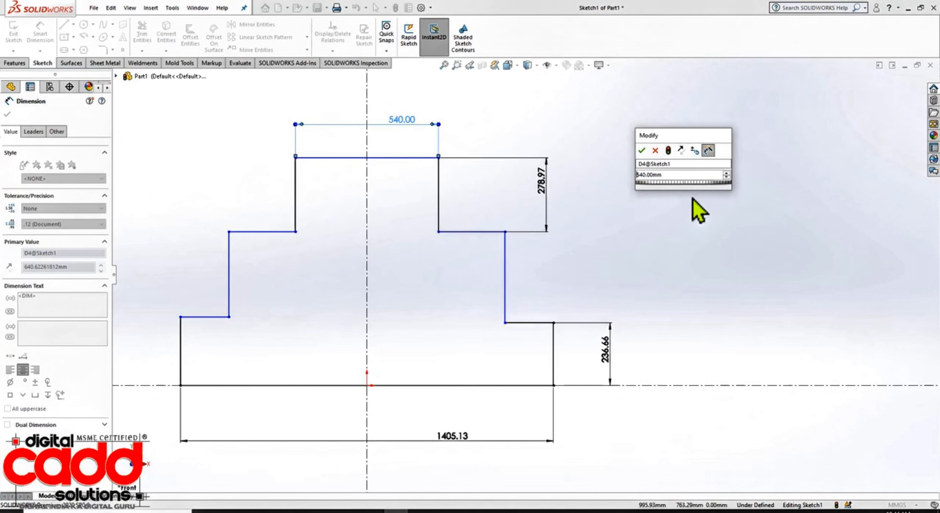
drag(721, 183, 623, 182)
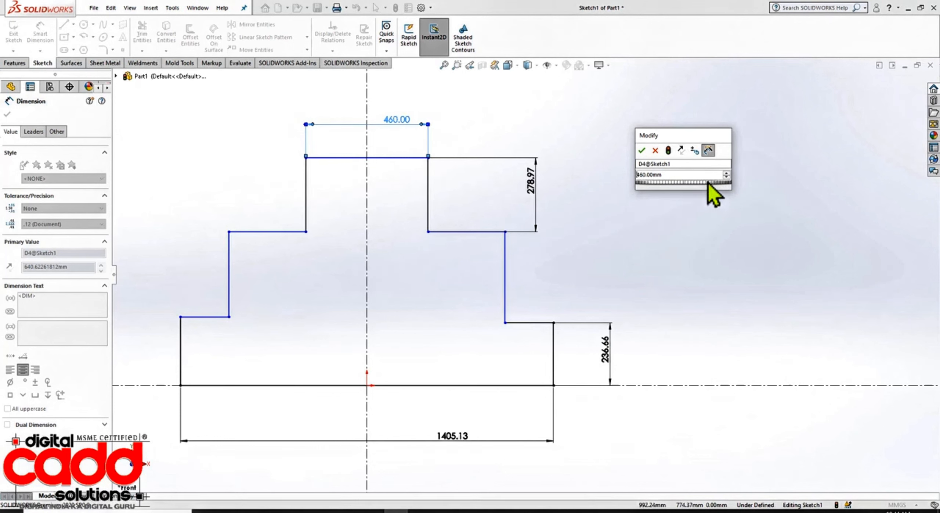
drag(709, 184, 623, 185)
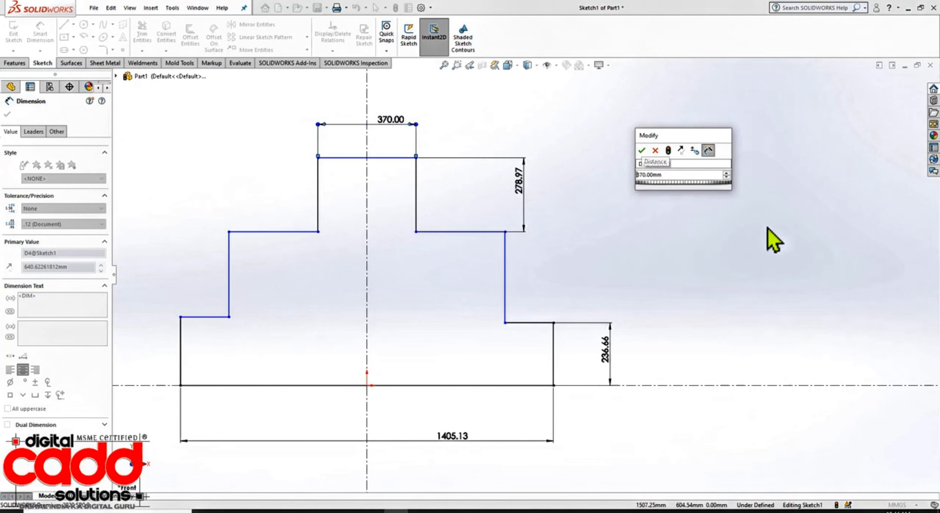
click(643, 153)
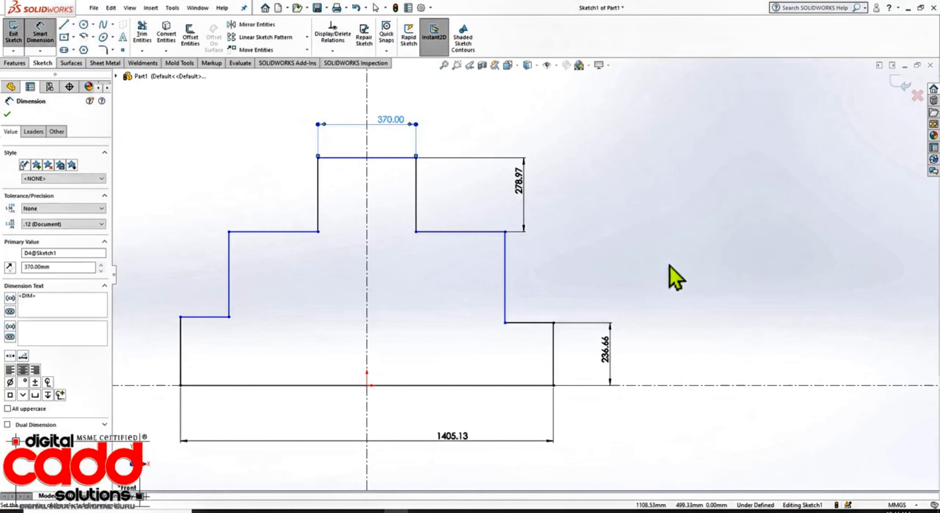
key(Escape)
Select the top edge's width dimension and set its unit precision to three decimal places (.123).
scroll(525, 275, up, 1)
scroll(355, 231, down, 1)
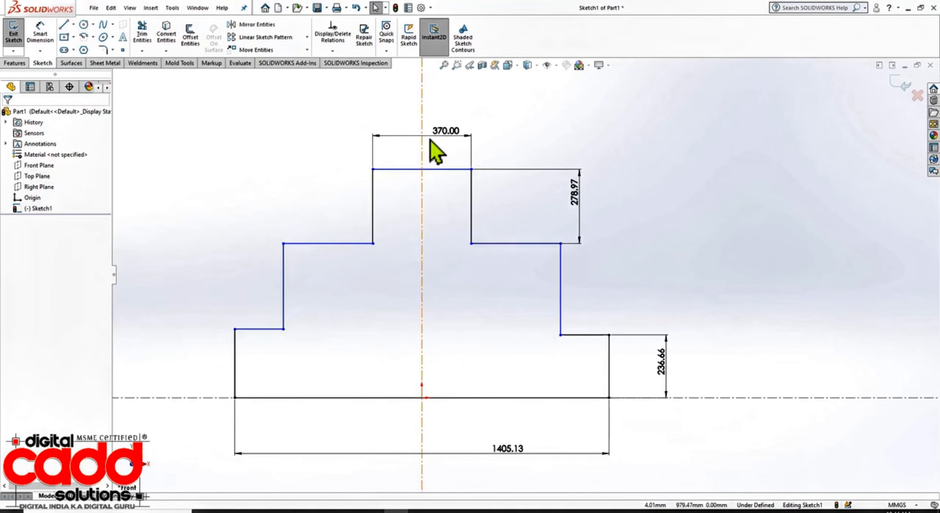
click(422, 140)
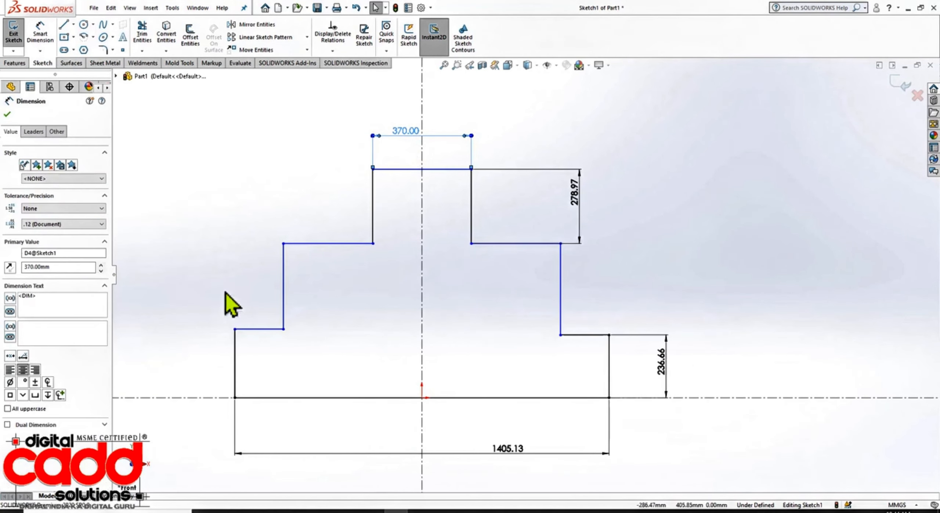
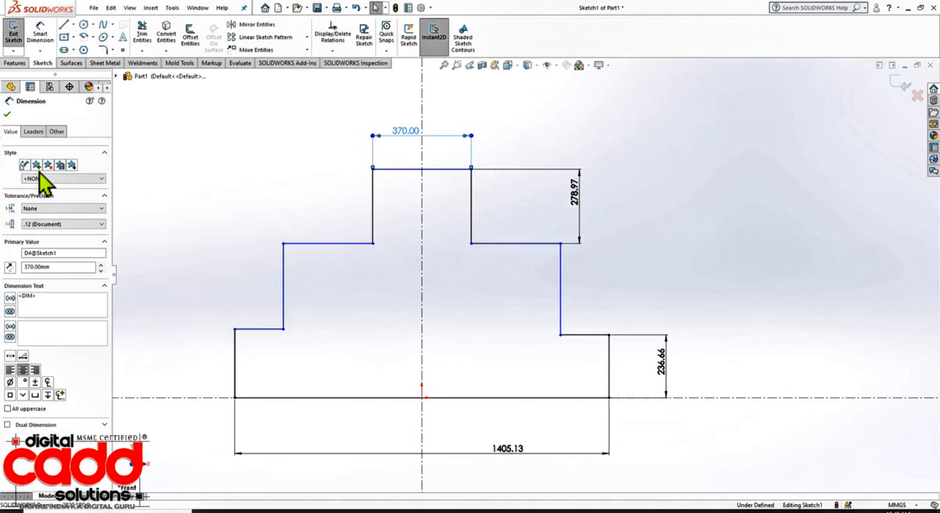
click(47, 180)
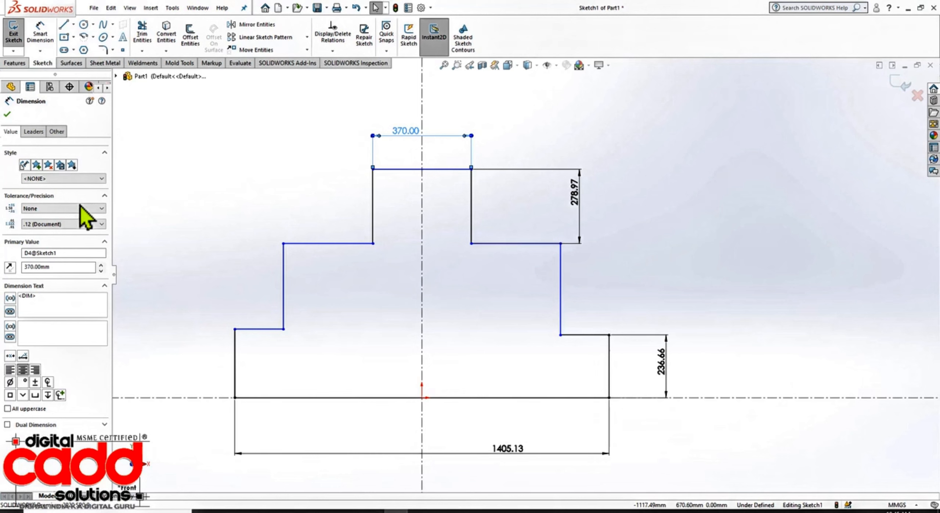
click(73, 209)
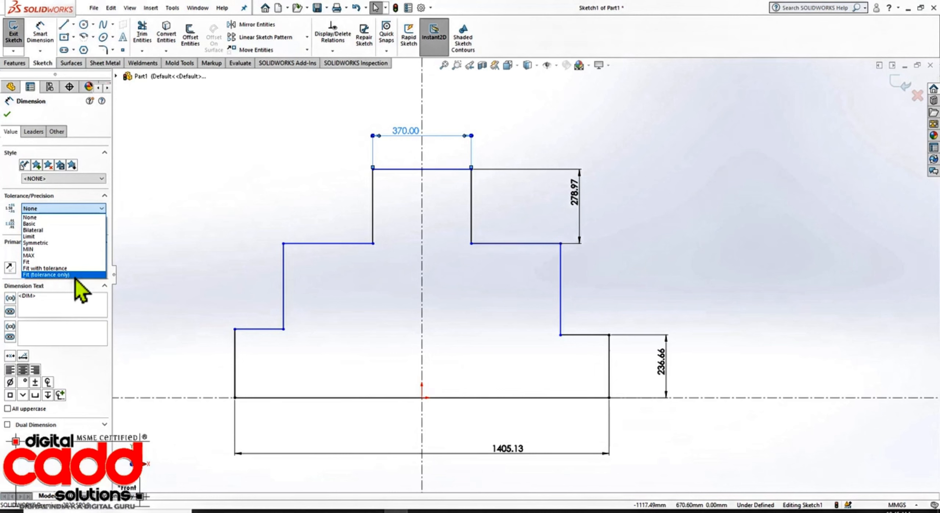
click(148, 203)
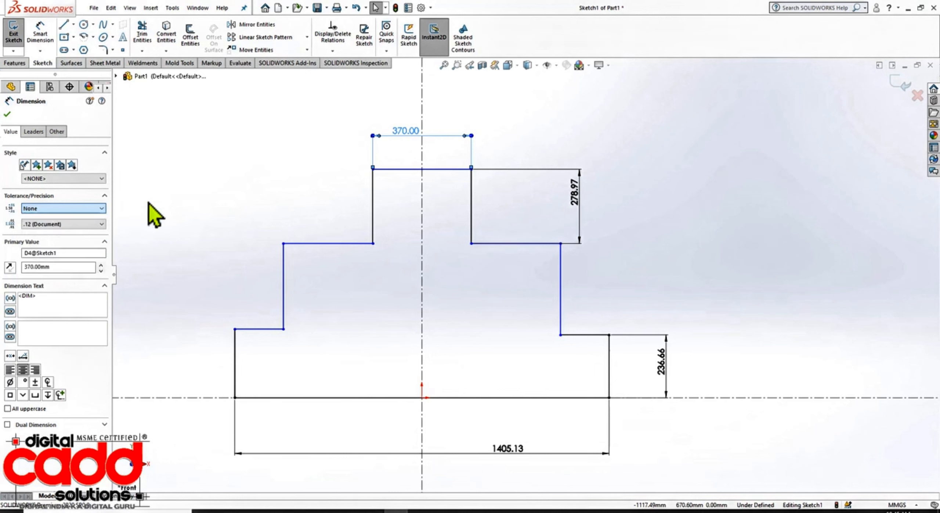
click(89, 224)
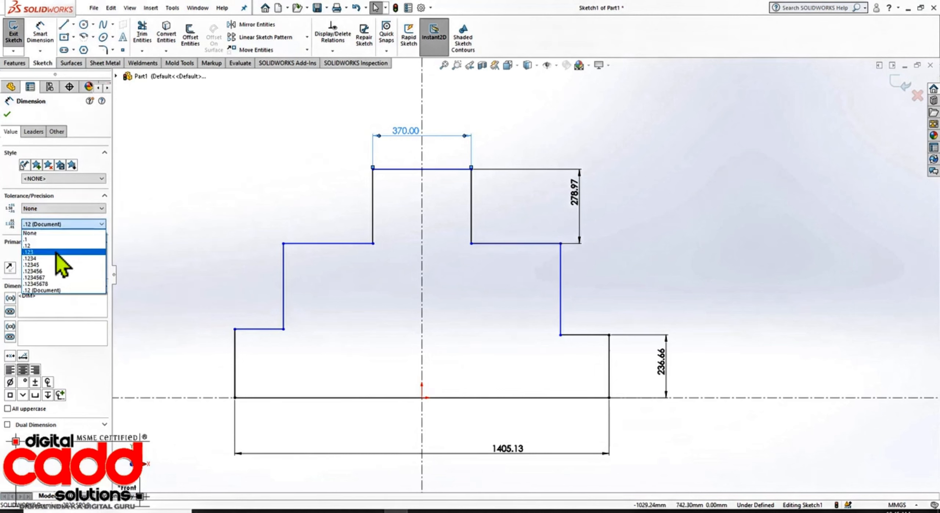
click(57, 252)
Give the top edge's width dimension a Symmetric tolerance of 0.00256 mm.
click(63, 209)
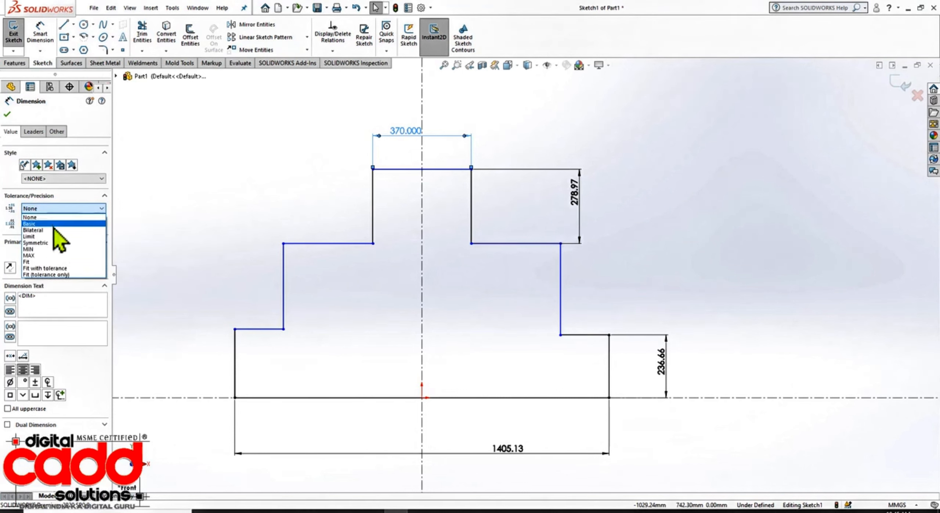
click(49, 242)
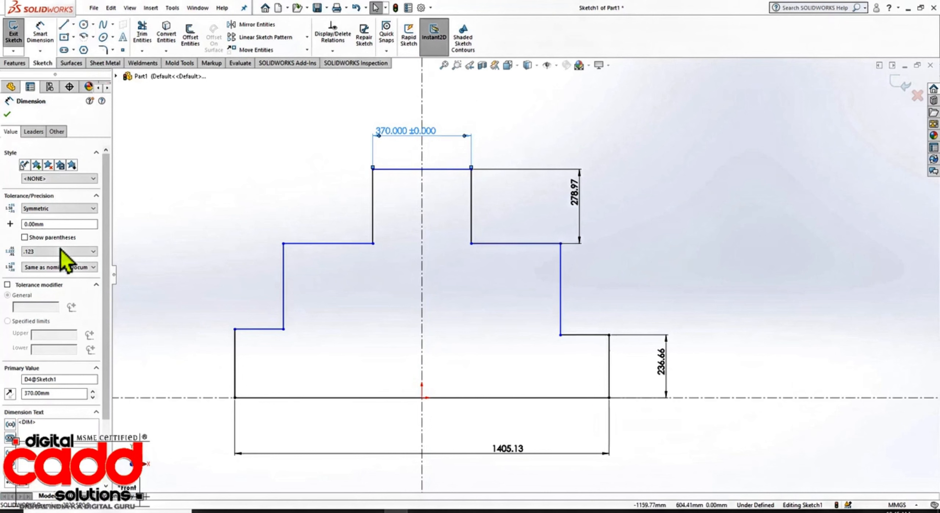
click(59, 227)
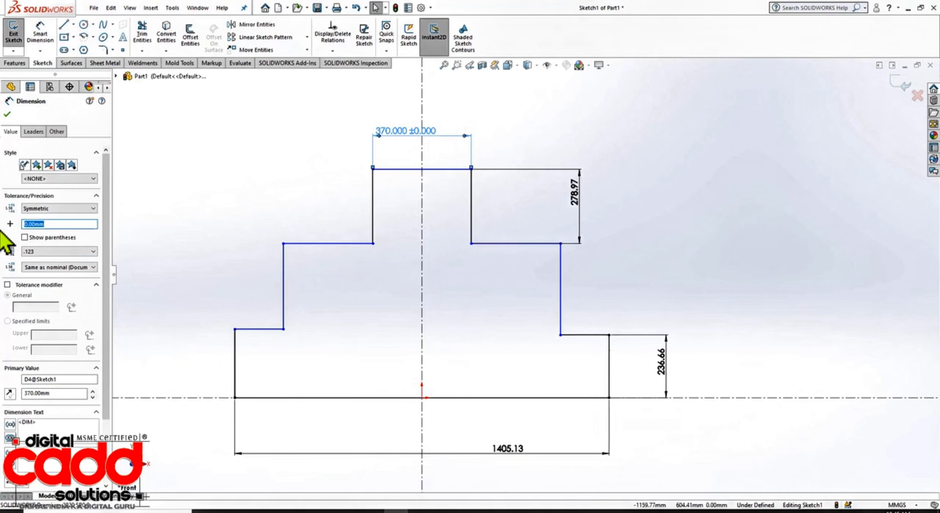
text(0.00256)
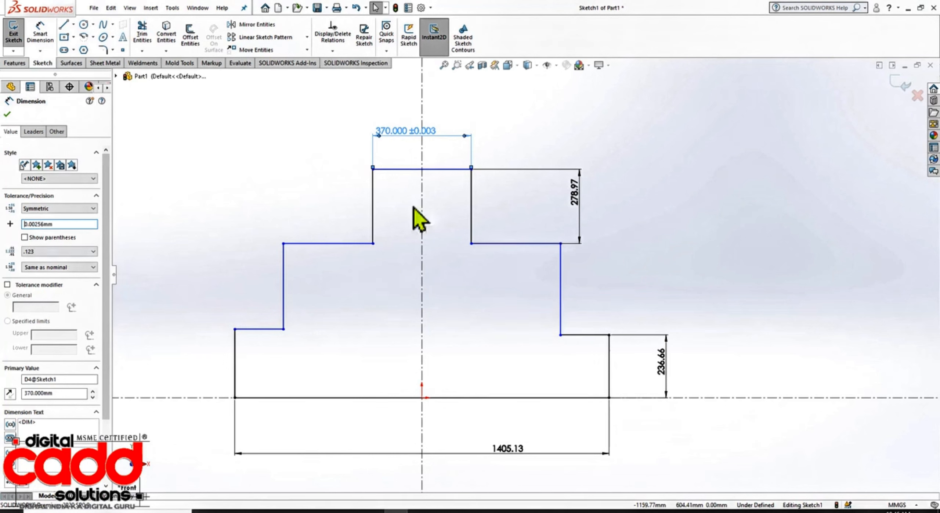
Set the unit precision of the top edge's width dimension to five decimal places (.12345).
click(41, 252)
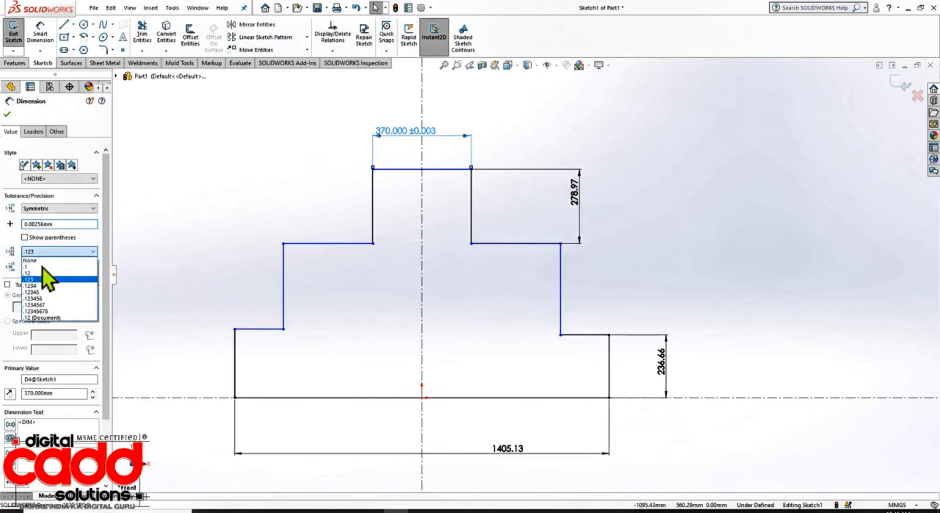
click(44, 292)
scroll(452, 117, up, 2)
scroll(451, 183, down, 2)
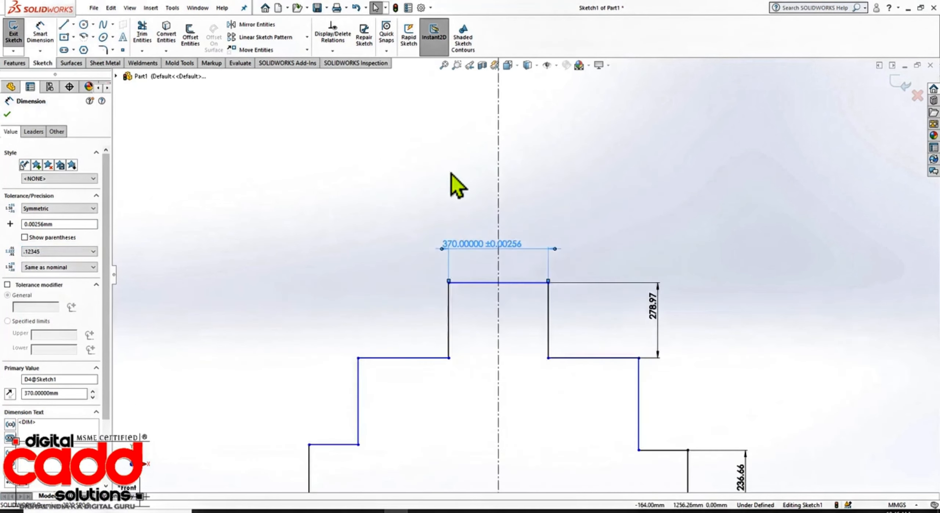
scroll(758, 399, down, 1)
scroll(598, 378, down, 1)
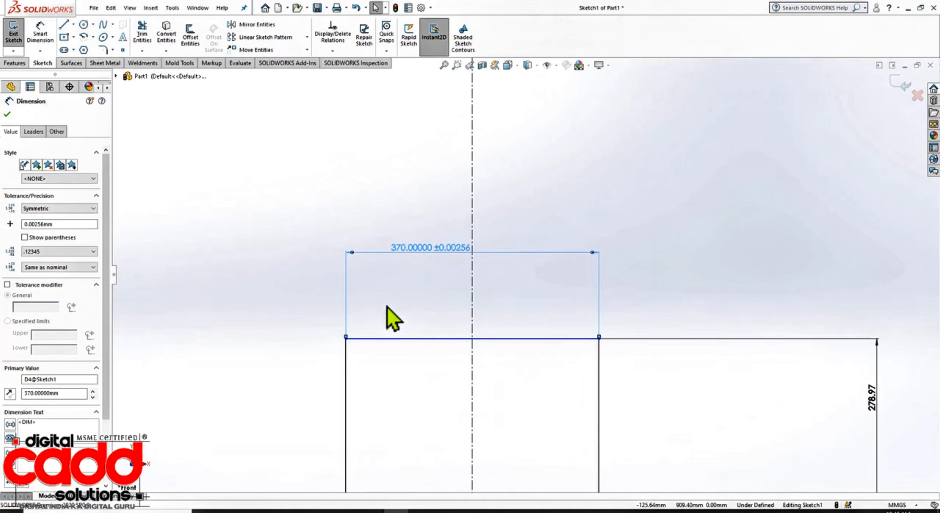
Try unit precisions .1, None and .12 on the top edge's width dimension, ending on None.
click(82, 253)
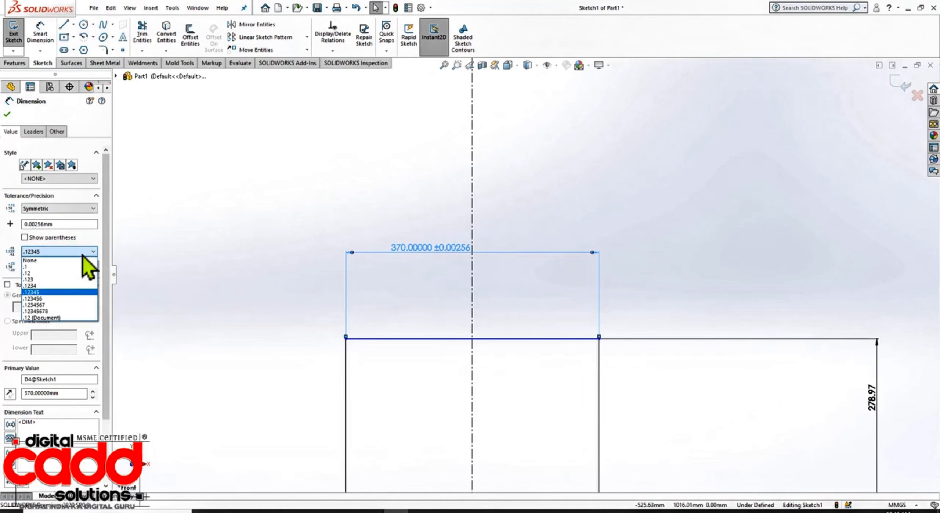
click(44, 267)
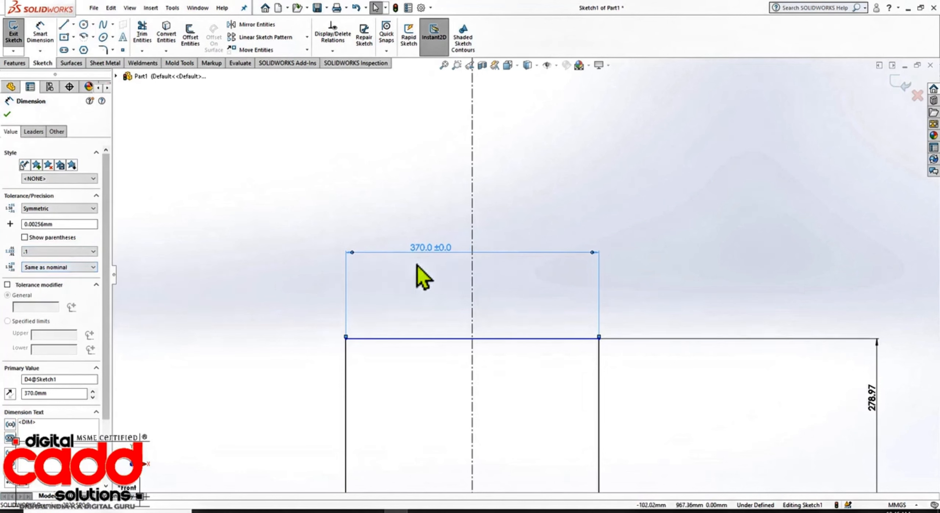
click(90, 252)
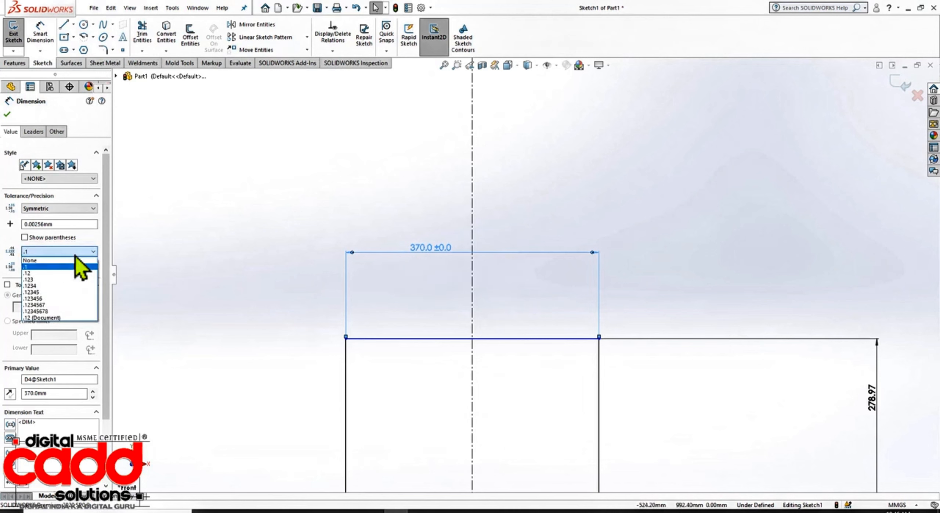
click(61, 261)
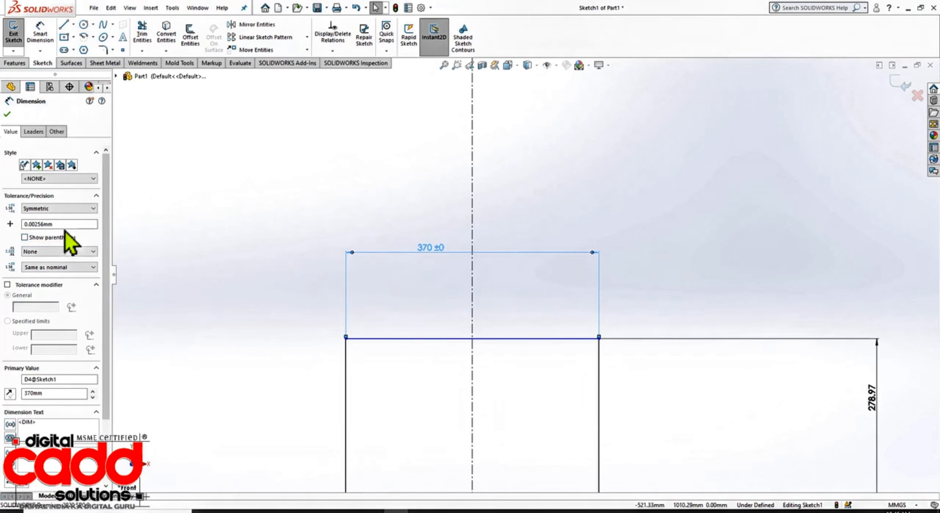
click(44, 252)
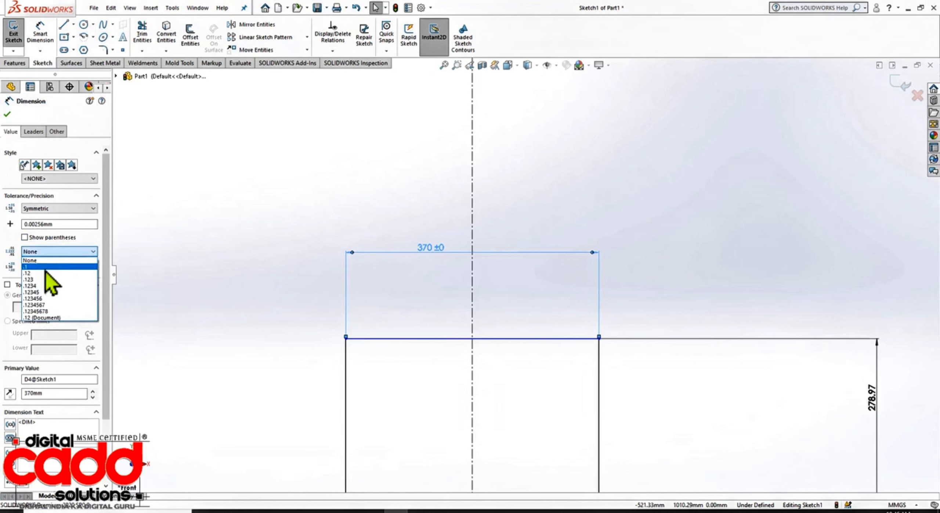
click(39, 273)
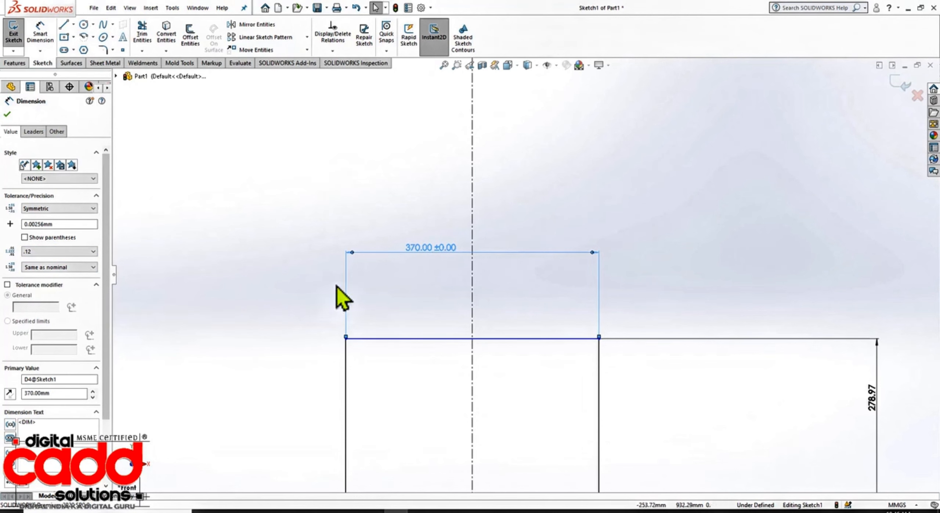
click(87, 257)
click(61, 262)
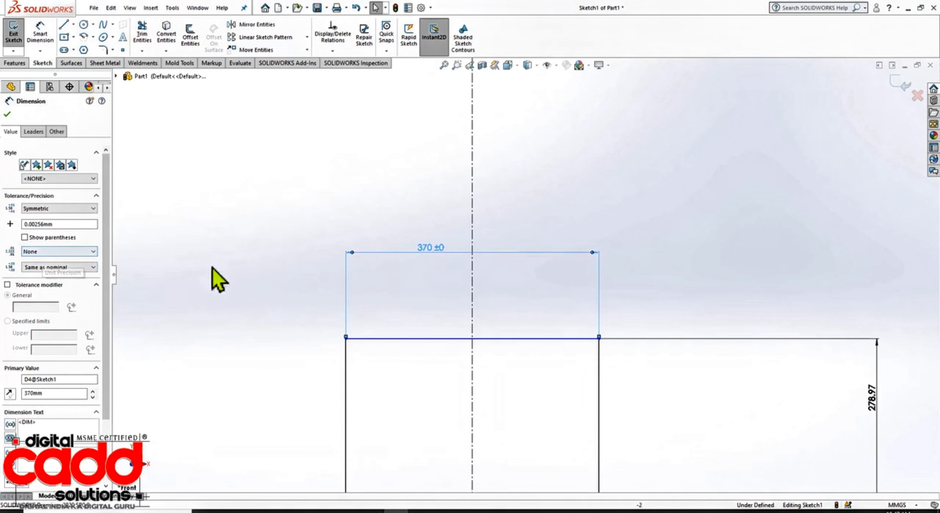
Step the width dimension's tolerance precision through .123 and .1234 to .12345, and set its unit precision to .123.
click(73, 268)
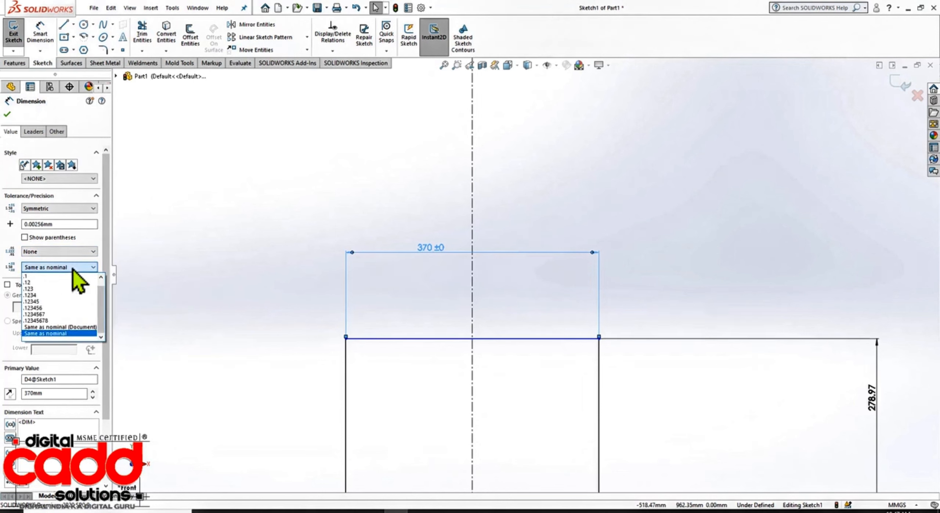
click(46, 290)
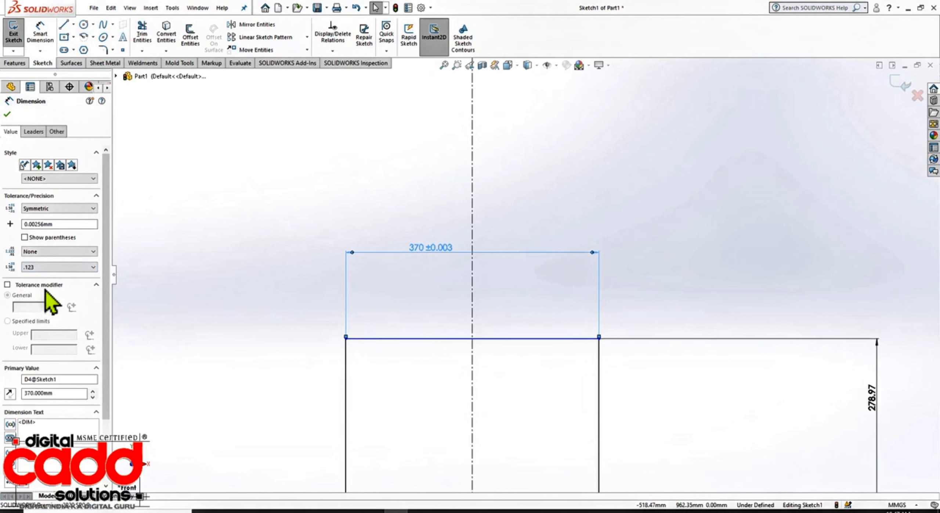
click(55, 267)
click(36, 295)
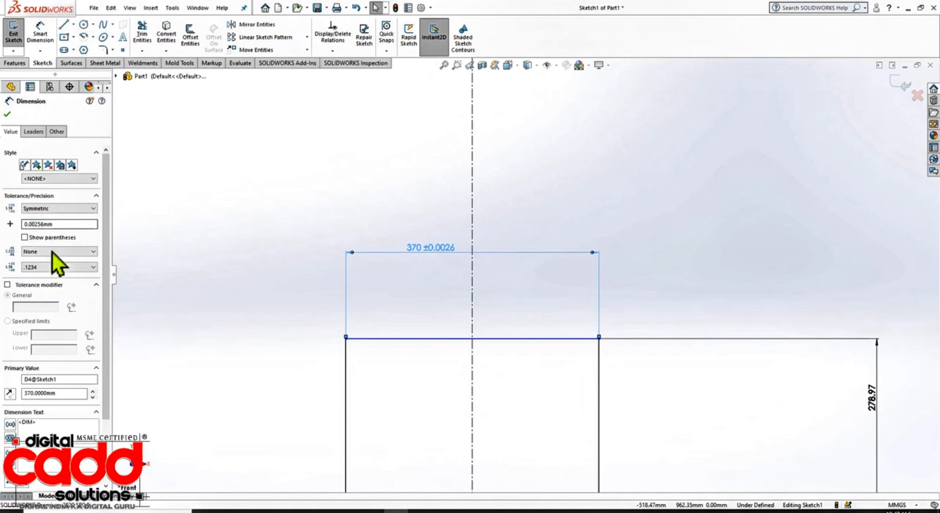
click(48, 271)
click(44, 301)
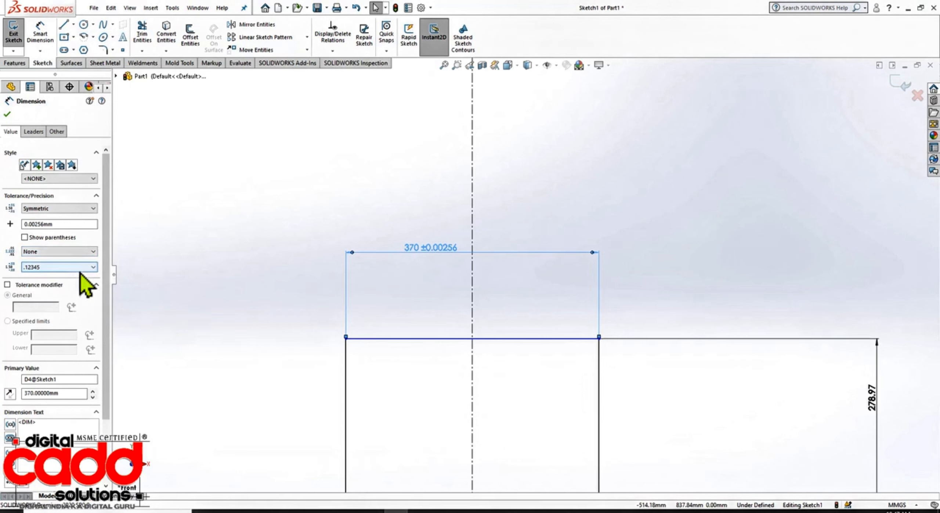
click(90, 251)
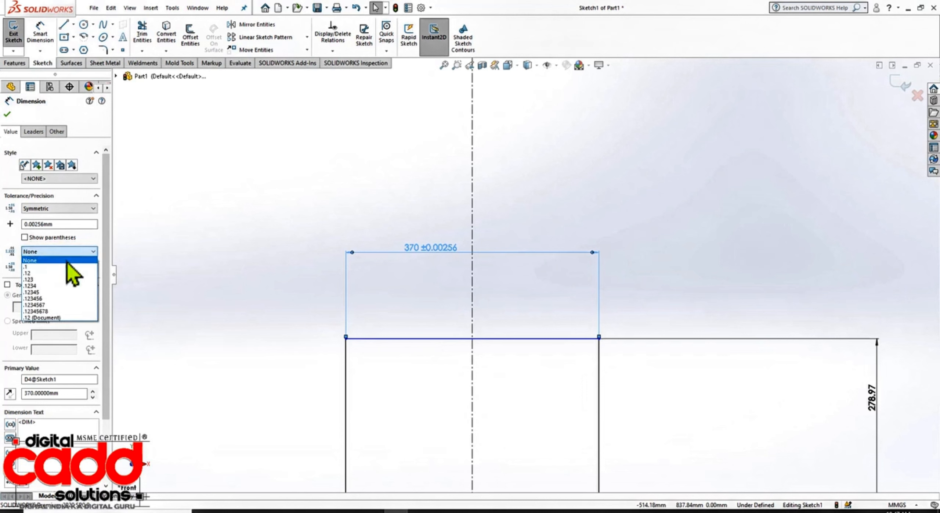
click(41, 280)
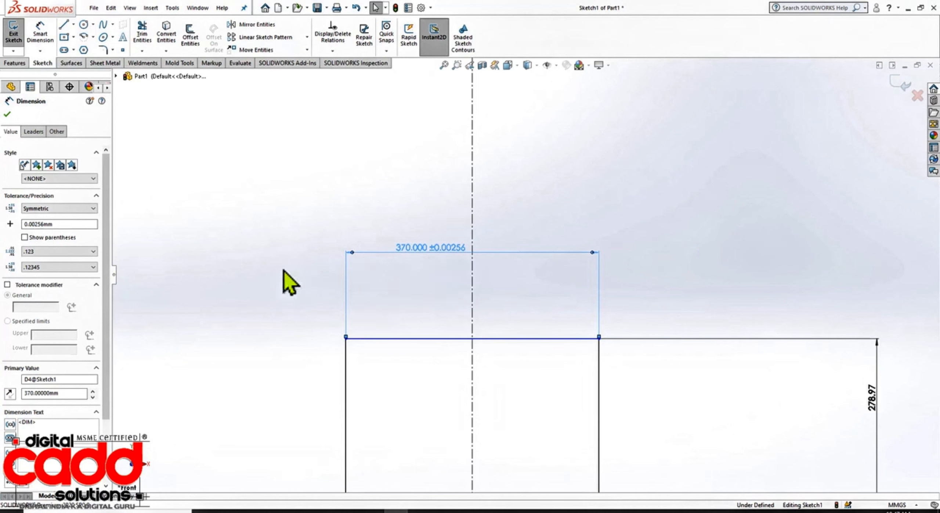
Change the top edge's width dimension to a Bilateral tolerance with a minus variation of 0.0125 mm.
click(72, 210)
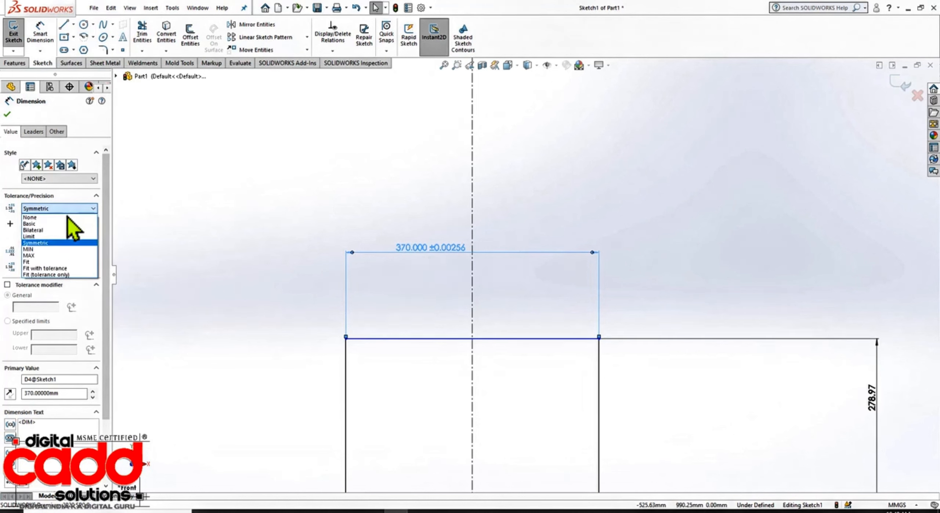
click(60, 230)
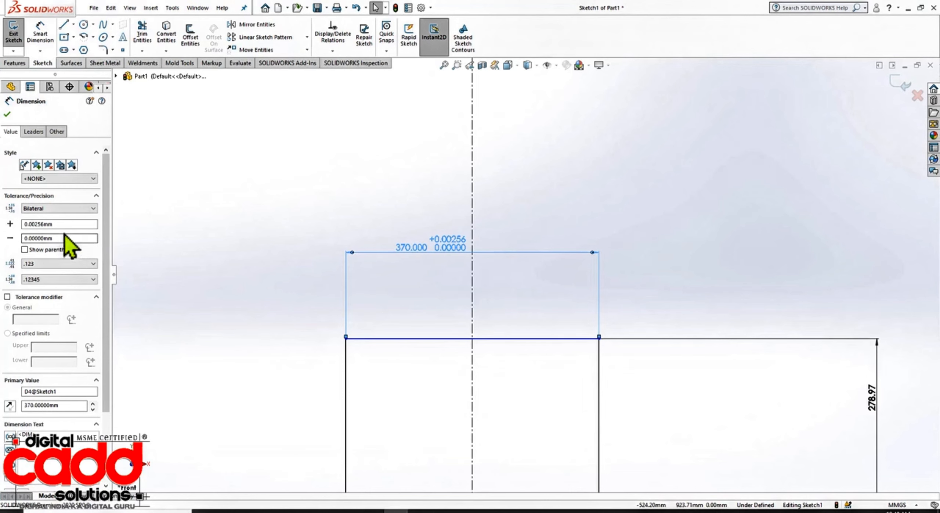
drag(65, 233, 2, 234)
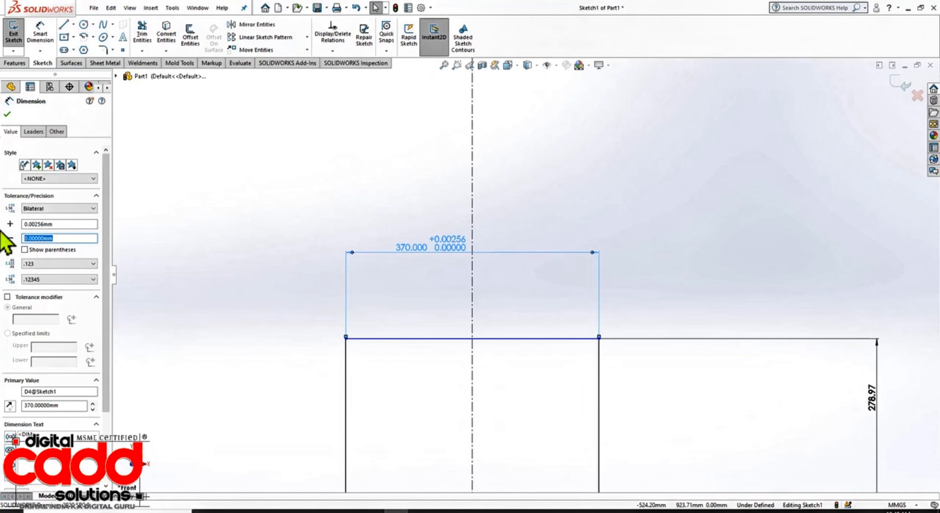
text(0.0125)
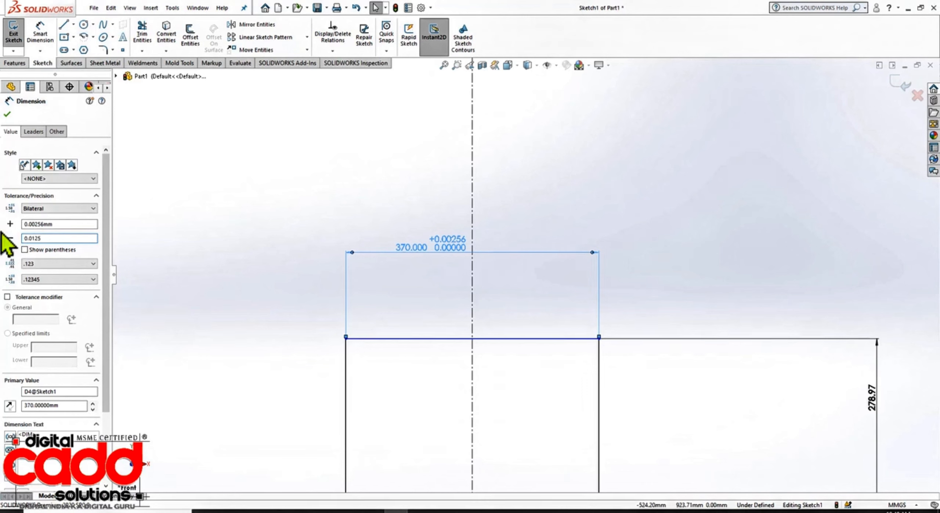
key(Return)
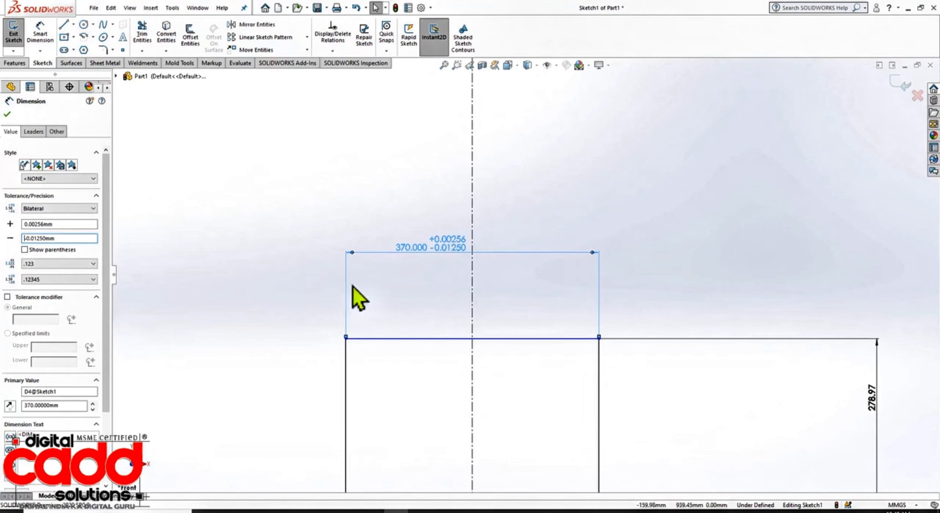
Show parentheses around the bilateral tolerance of the top edge's width dimension and accept the dimension properties.
click(68, 250)
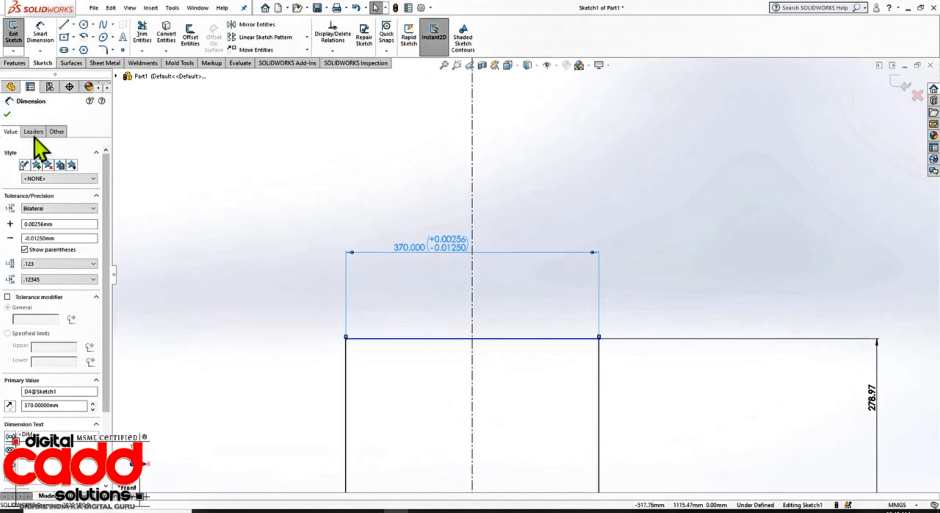
click(7, 113)
scroll(465, 239, down, 3)
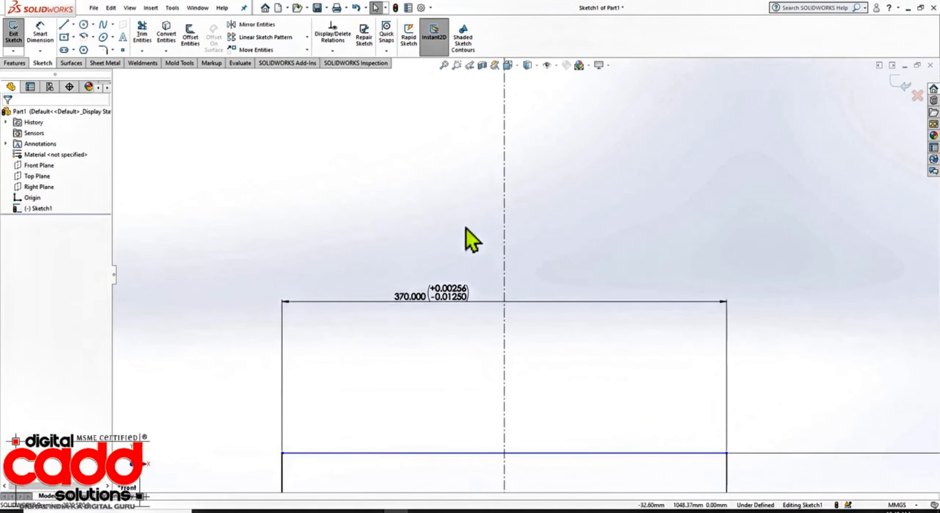
scroll(466, 228, down, 2)
scroll(391, 242, up, 6)
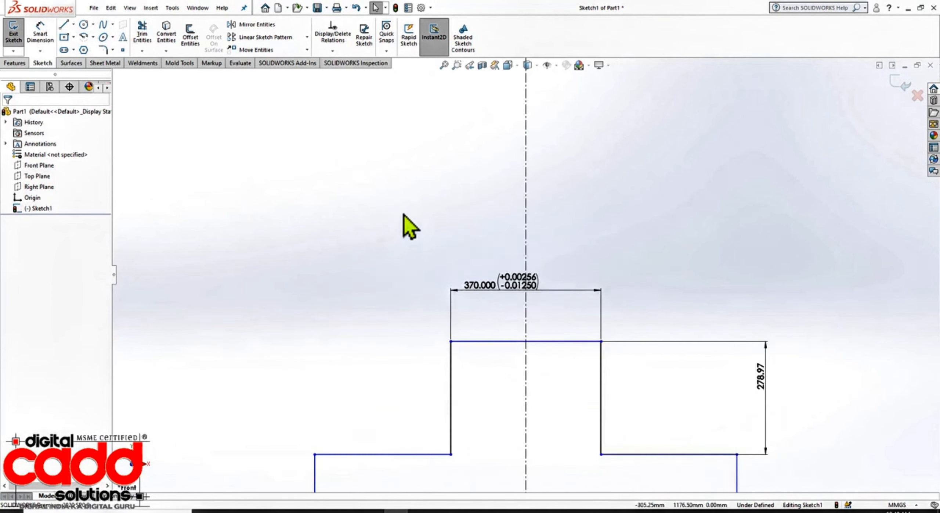
Give the top step's vertical height dimension a Limit tolerance of plus 0.0123 mm and minus 0.02584 mm.
scroll(511, 279, up, 3)
scroll(686, 378, down, 2)
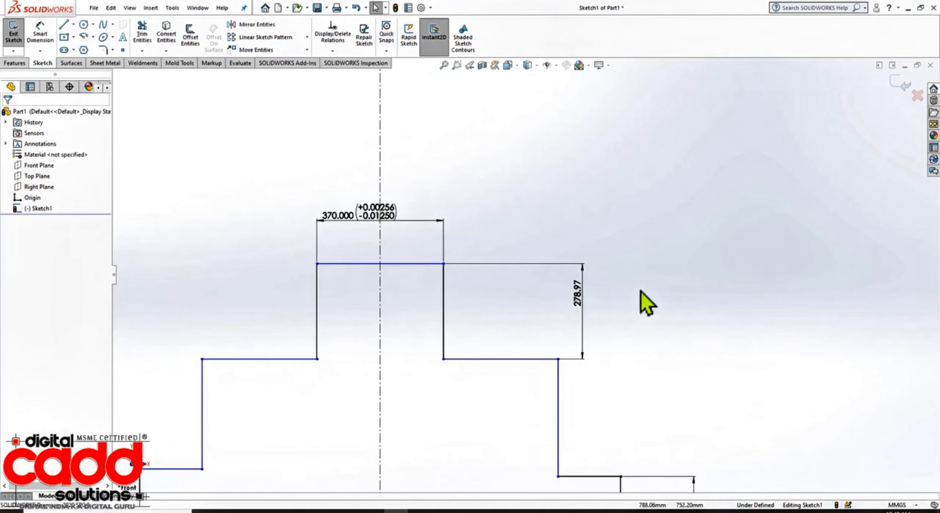
click(583, 316)
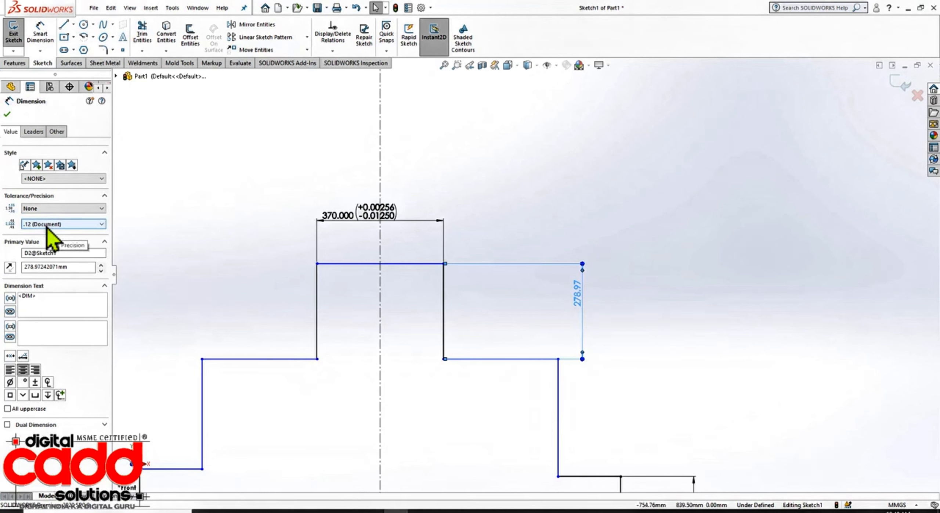
click(60, 208)
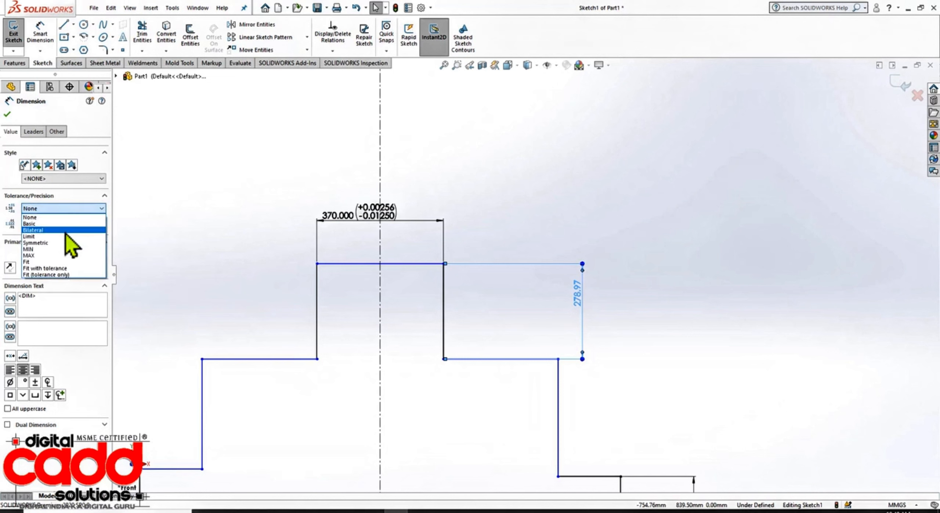
click(56, 237)
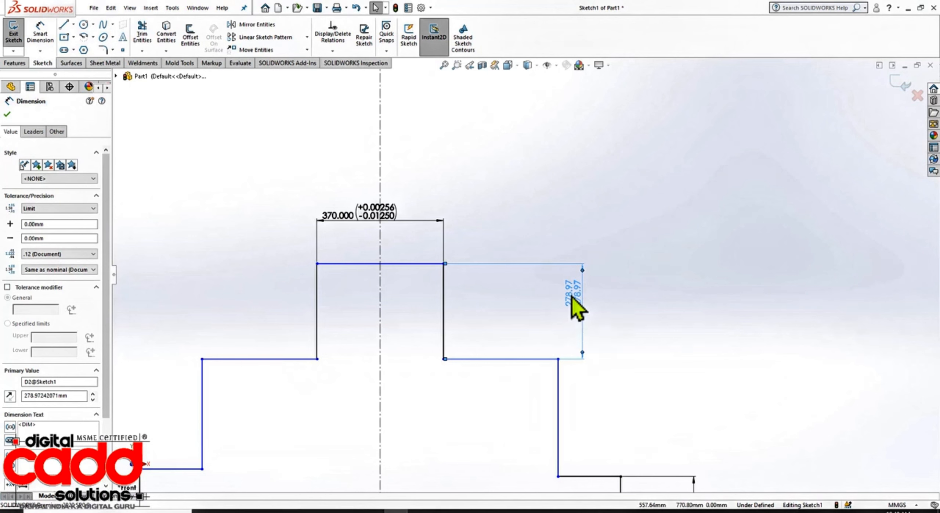
click(66, 224)
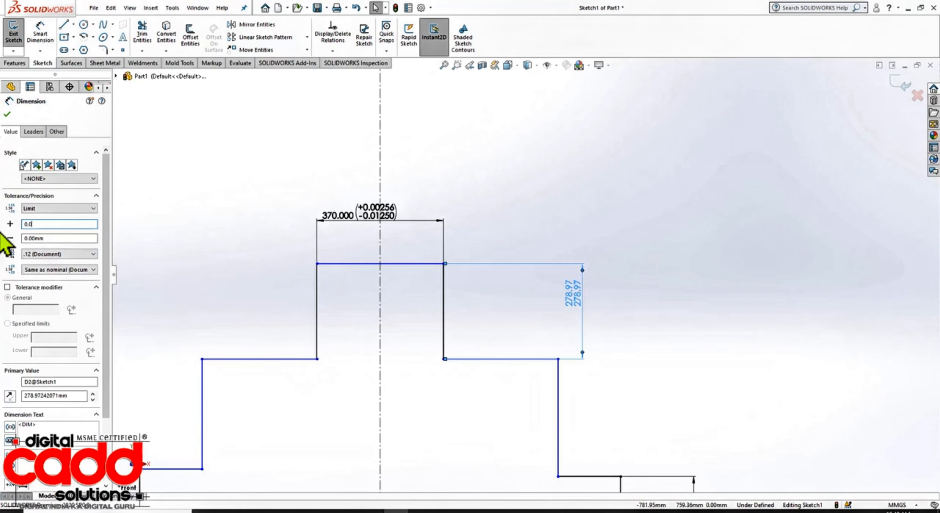
key(Return)
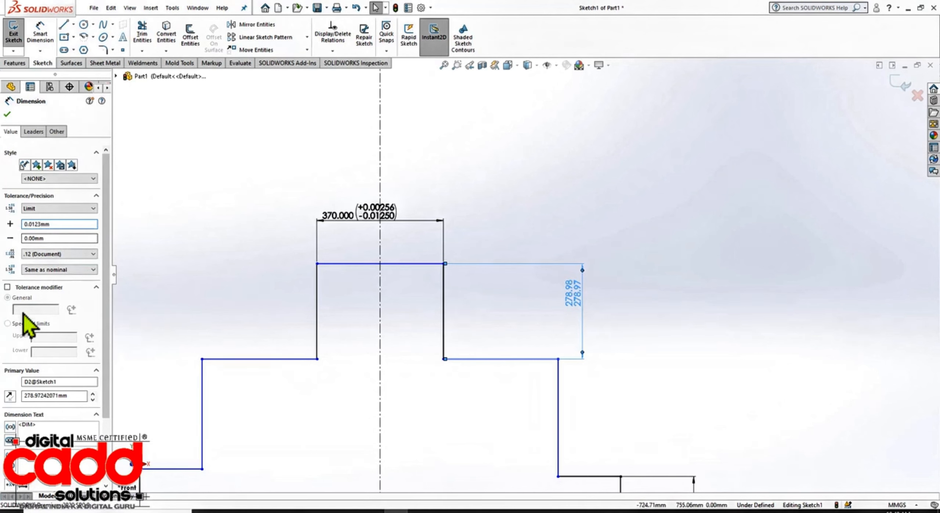
key(Tab)
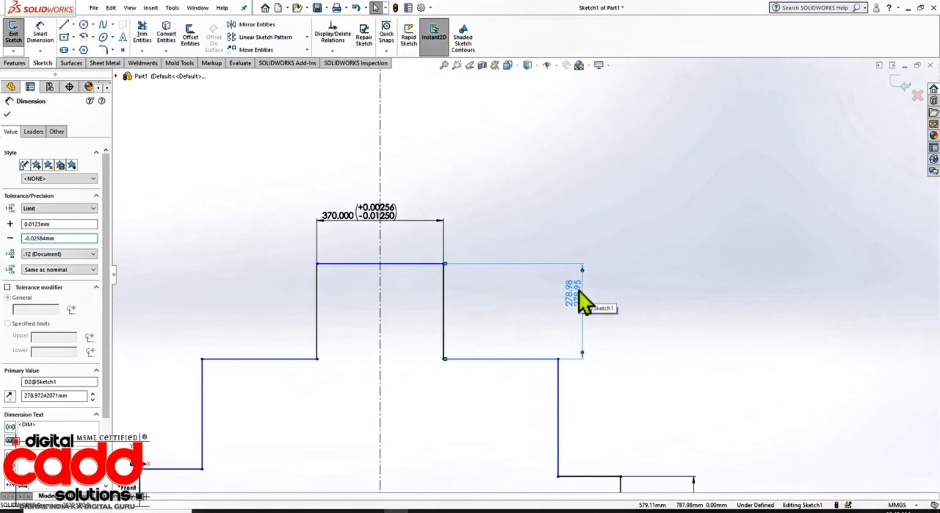
Try unit precision None on the top step's height dimension and set it to two decimal places (.12).
click(68, 257)
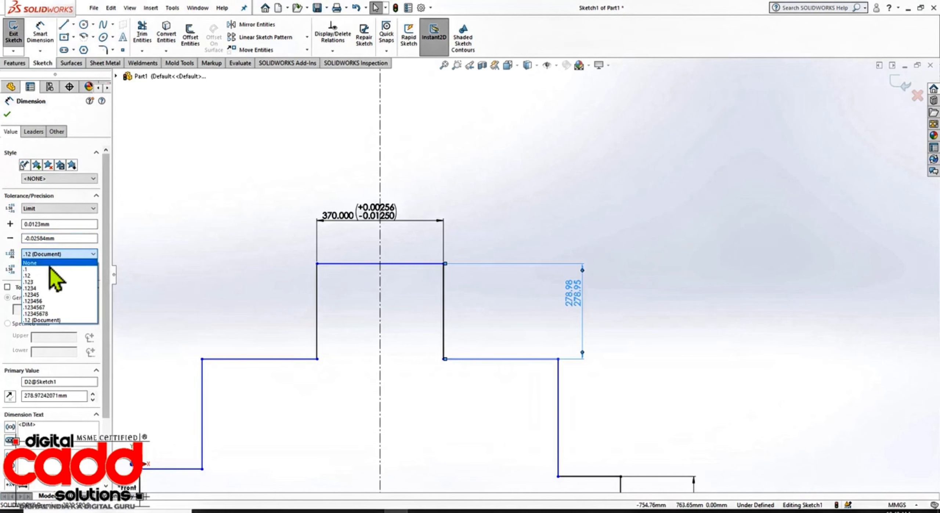
click(52, 263)
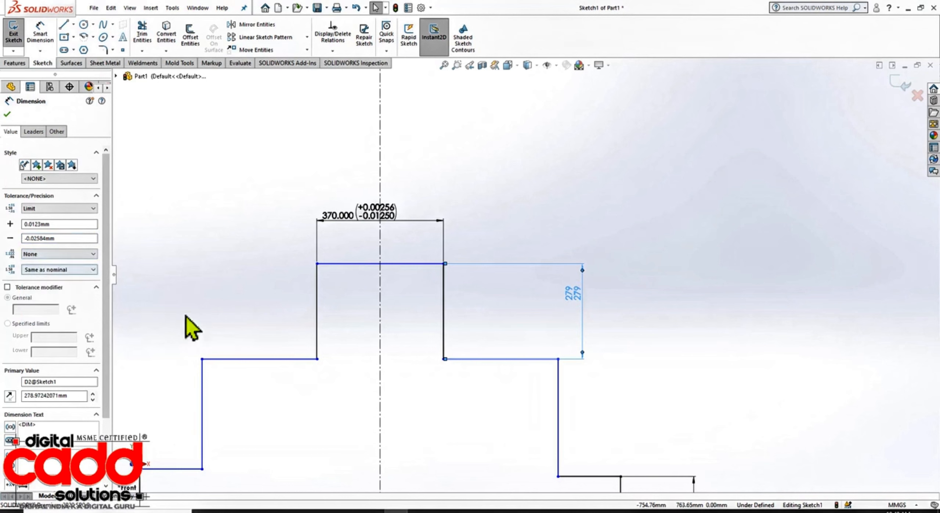
click(44, 254)
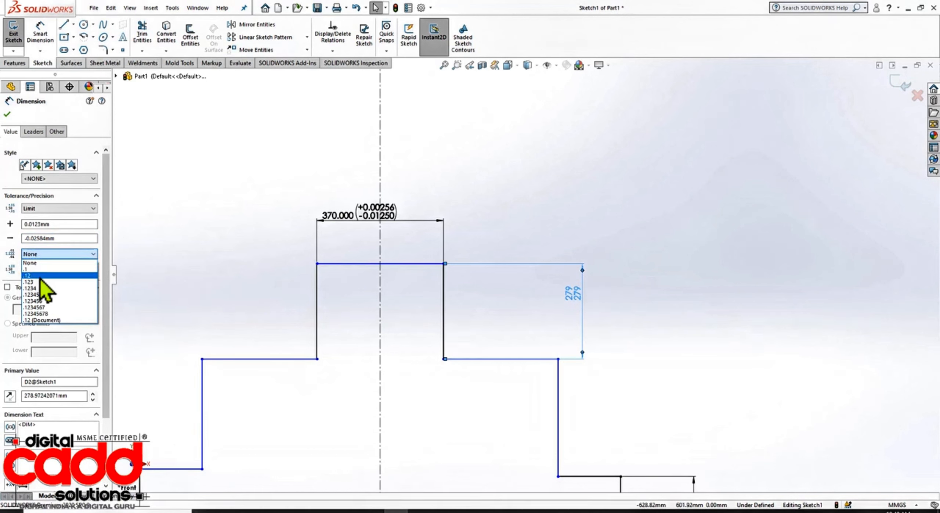
click(41, 275)
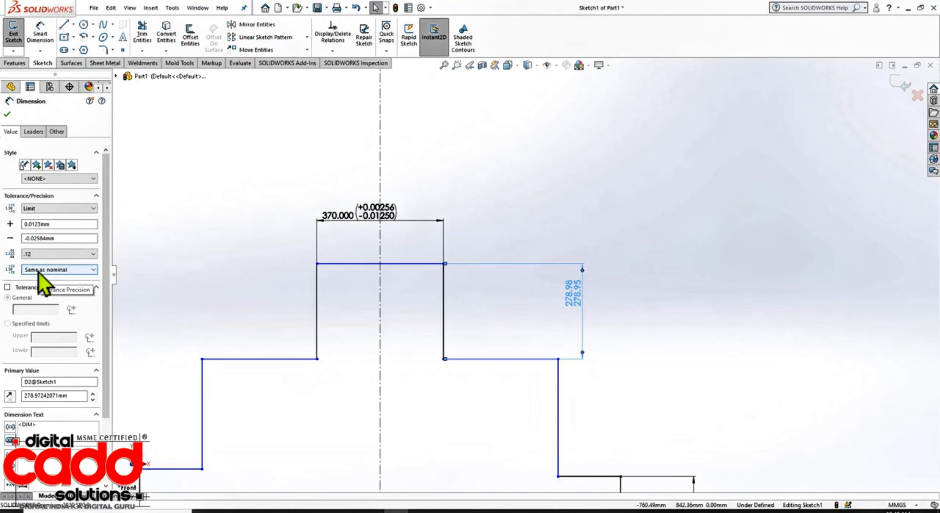
Set the tolerance precision of the top step's height dimension to five decimal places (.12345), keeping the Limit tolerance type.
click(91, 270)
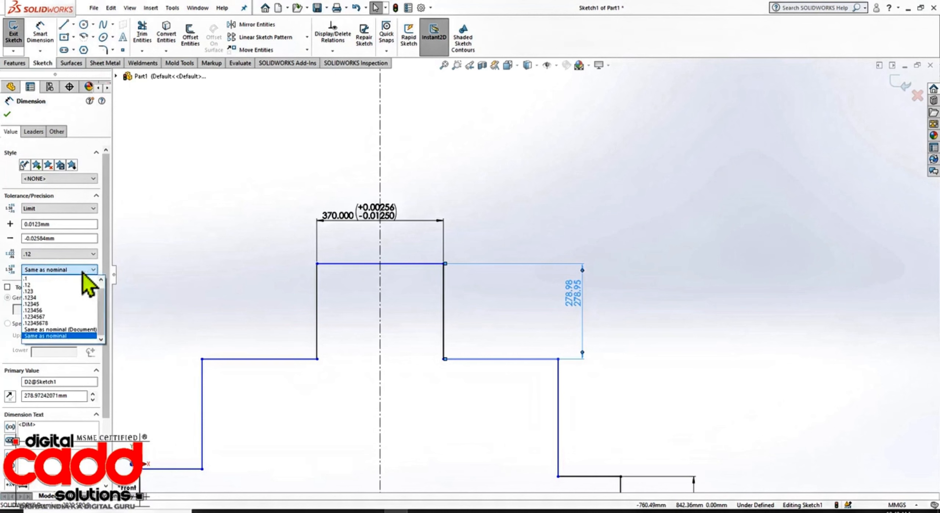
click(46, 304)
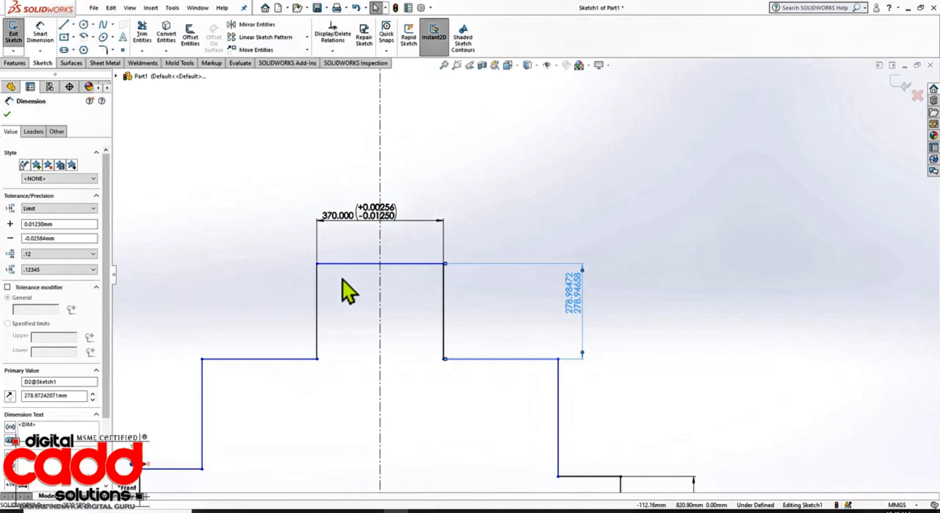
click(89, 209)
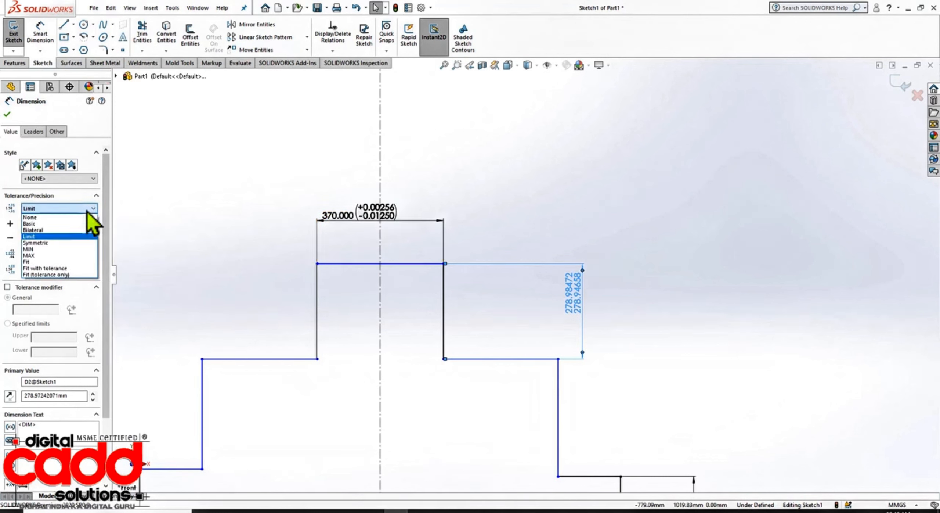
click(235, 212)
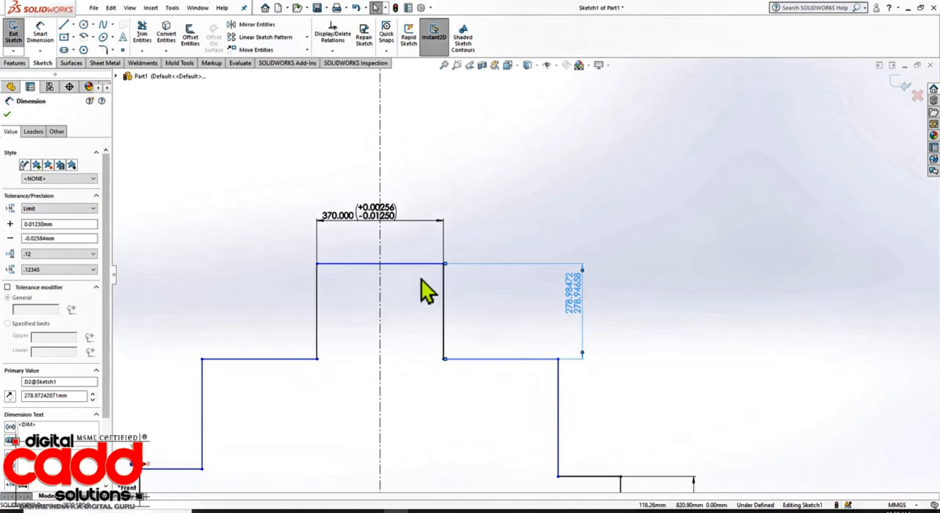
Add a diameter symbol in front of the value in the top step's height dimension text.
scroll(99, 300, down, 3)
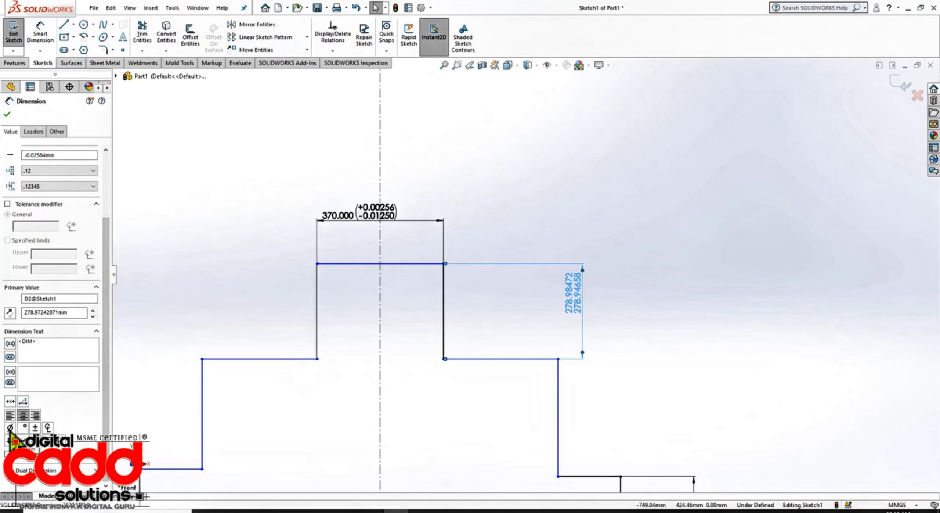
click(10, 427)
scroll(569, 306, up, 4)
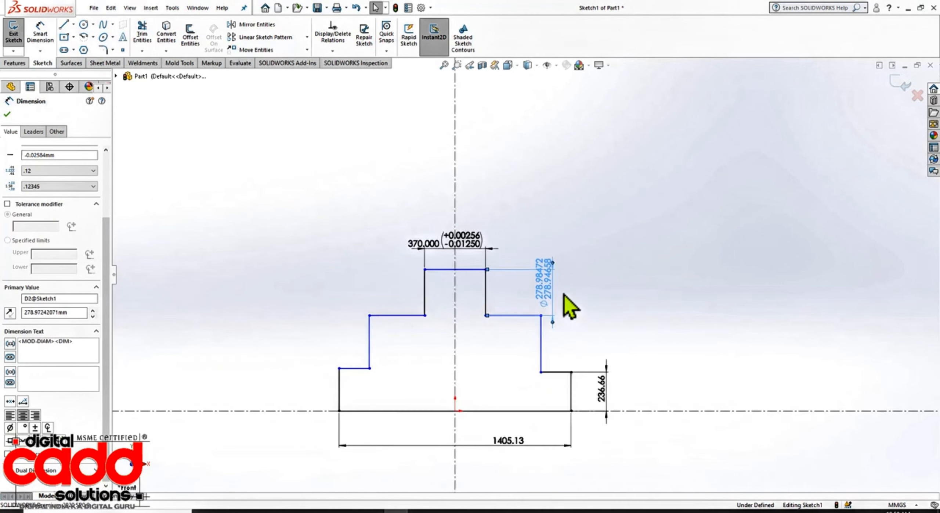
scroll(571, 306, down, 8)
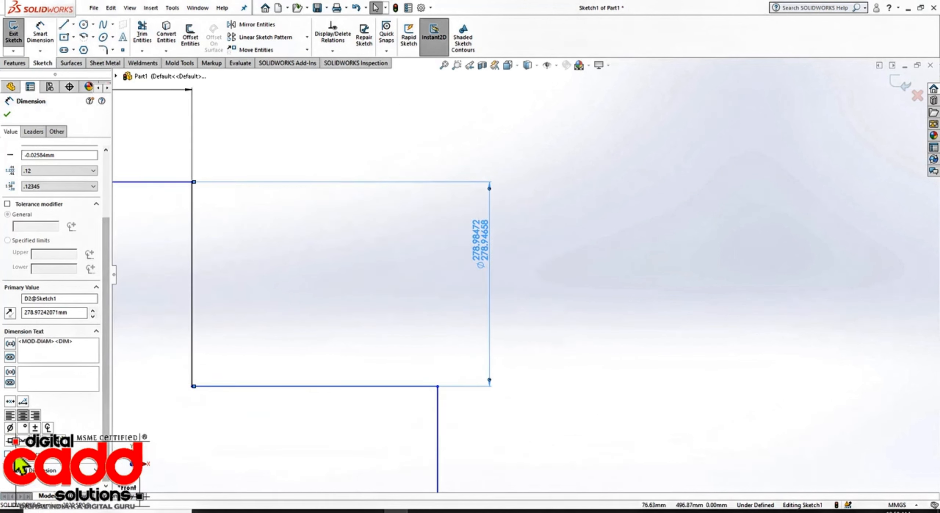
Add a square symbol after the diameter symbol in the top block's height dimension and accept the dimension properties.
click(10, 441)
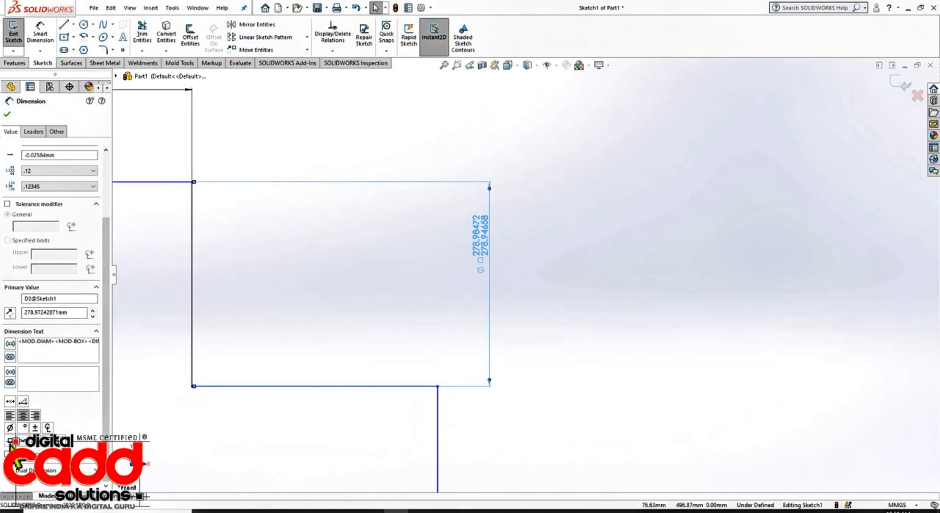
scroll(395, 342, up, 8)
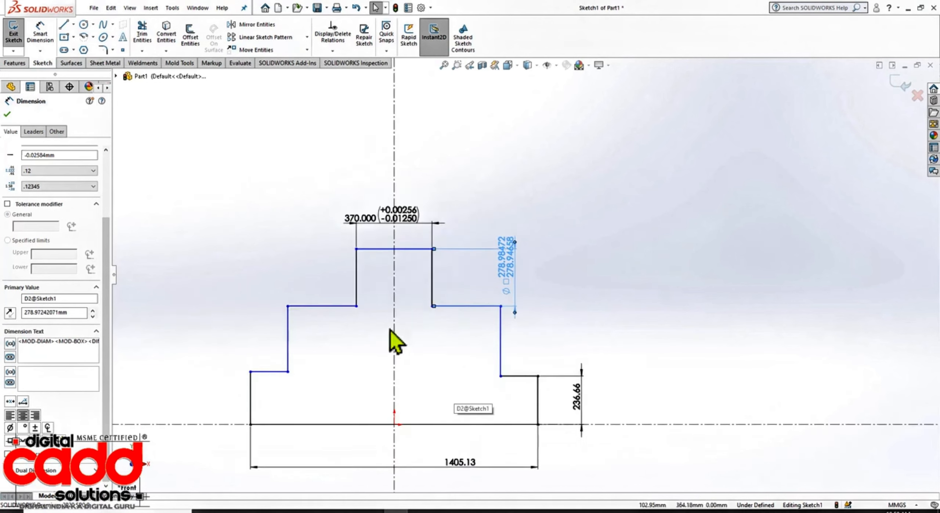
scroll(380, 199, down, 3)
click(7, 113)
scroll(453, 201, up, 3)
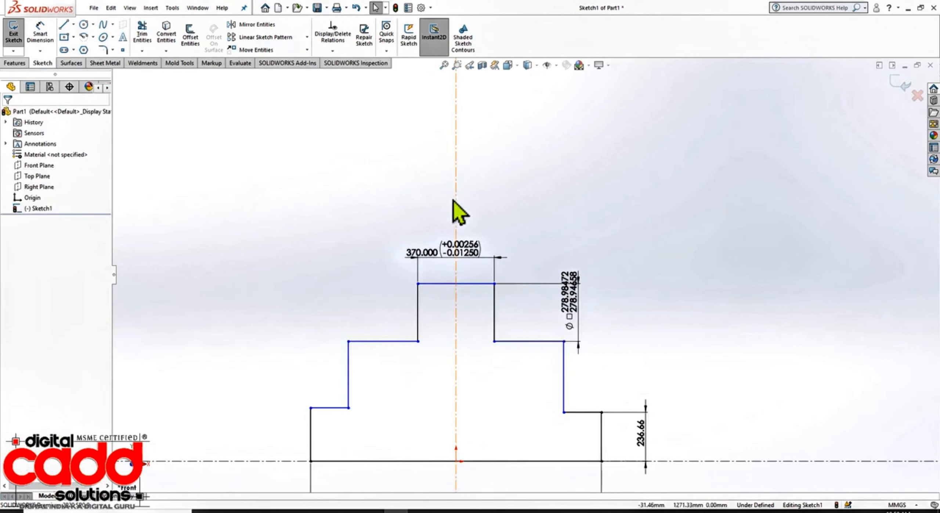
Add a diameter symbol and a degree symbol ahead of the value in the overall base width dimension.
scroll(532, 304, up, 2)
scroll(629, 435, down, 3)
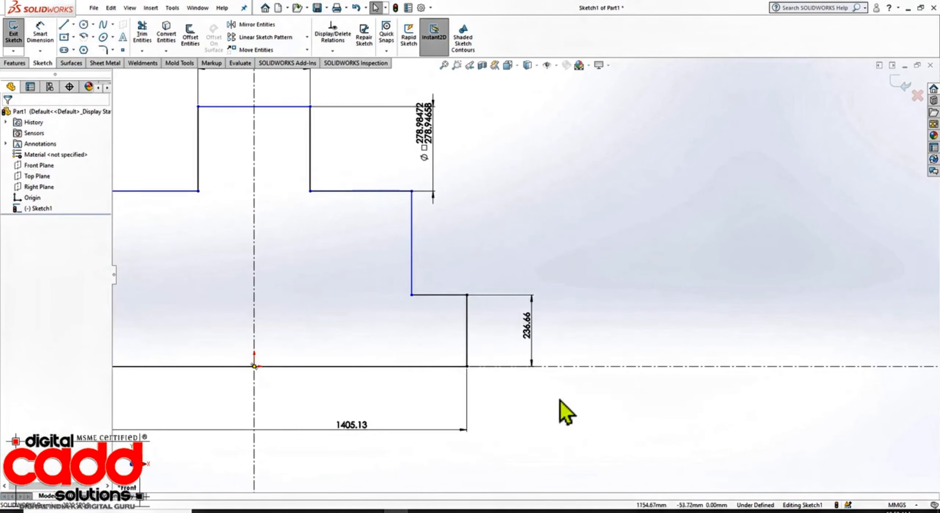
double_click(348, 431)
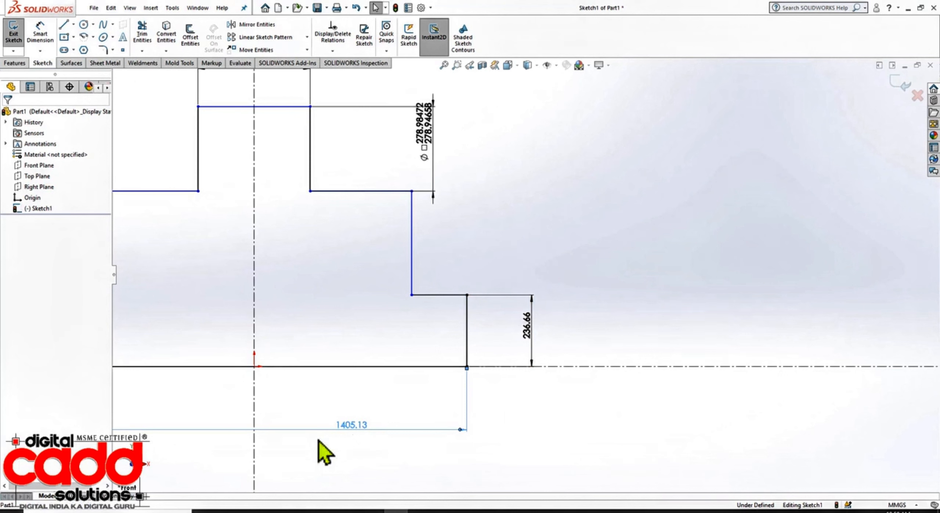
click(452, 445)
click(459, 433)
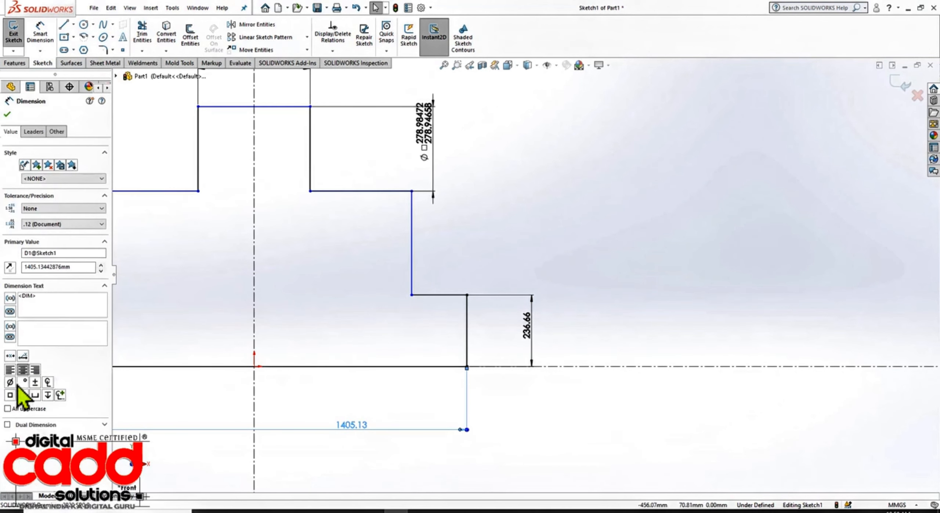
click(10, 382)
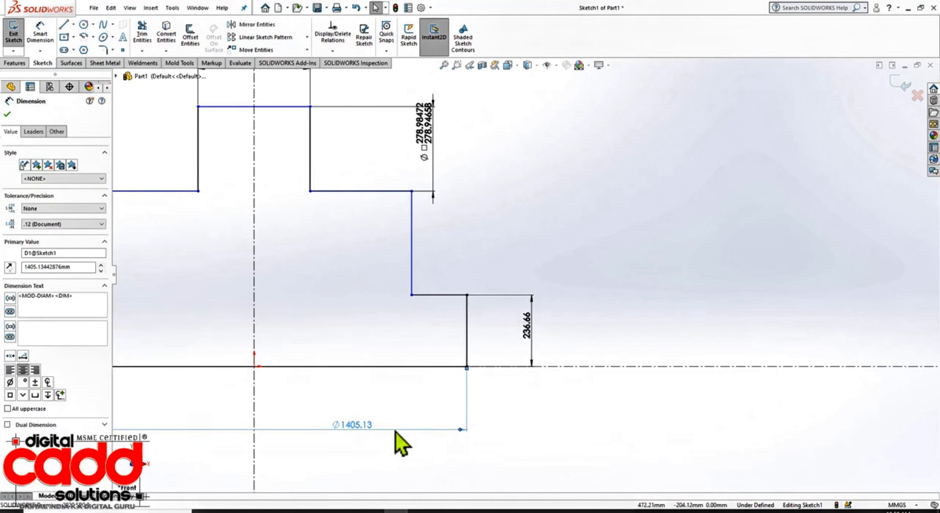
click(24, 382)
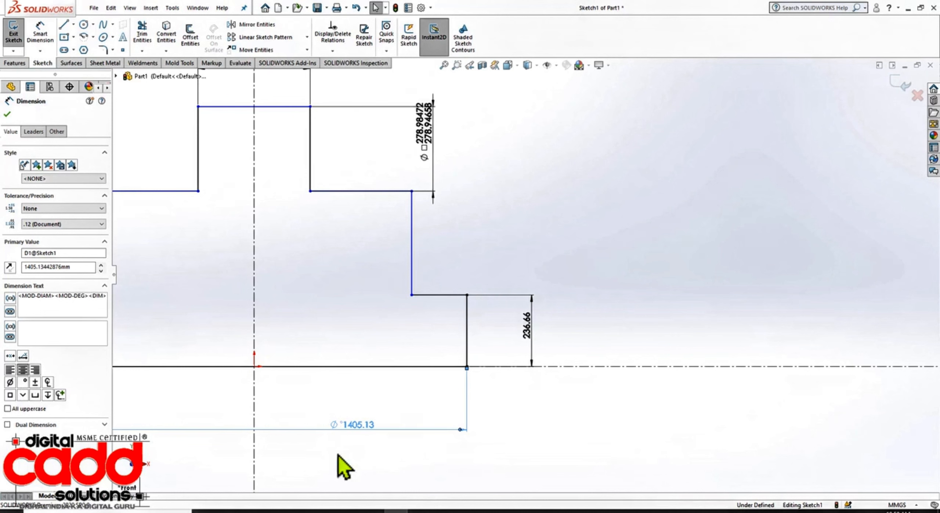
Delete the diameter and degree symbols from the base width dimension's text, keeping only the <DIM> value placeholder.
click(88, 296)
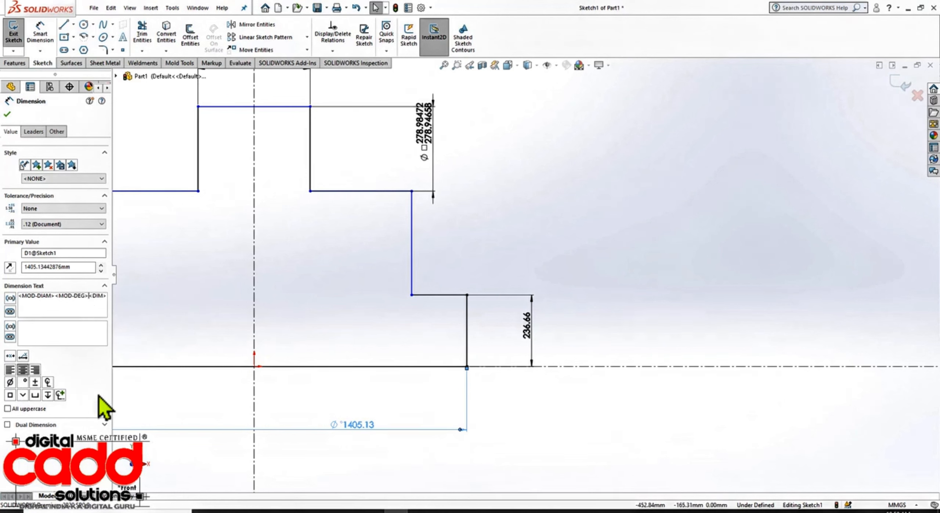
key(BackSpace)
key(BackSpace)
key(BackSpace)
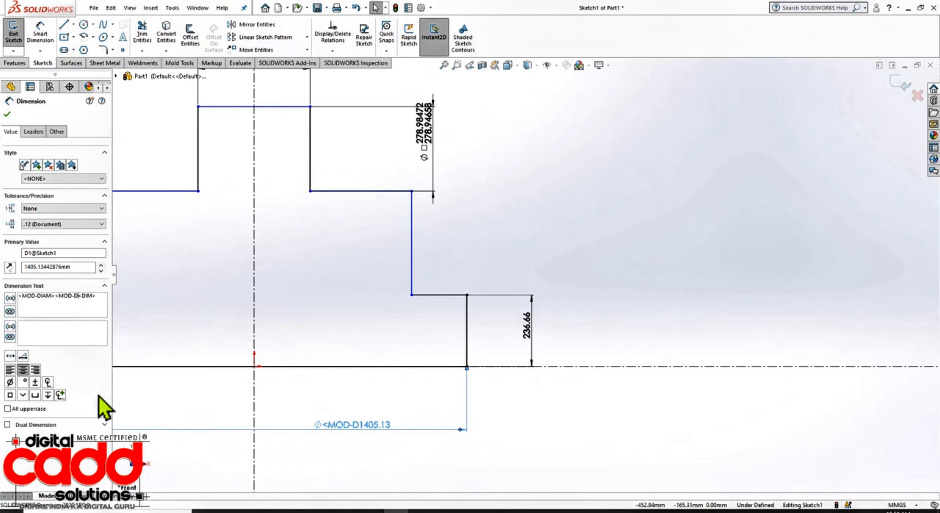
key(BackSpace)
key(BackSpace)
key(BackSpace)
key(BackSpace)
key(BackSpace)
key(BackSpace)
key(BackSpace)
key(BackSpace)
key(BackSpace)
key(BackSpace)
key(BackSpace)
key(BackSpace)
key(BackSpace)
key(BackSpace)
key(BackSpace)
key(BackSpace)
key(BackSpace)
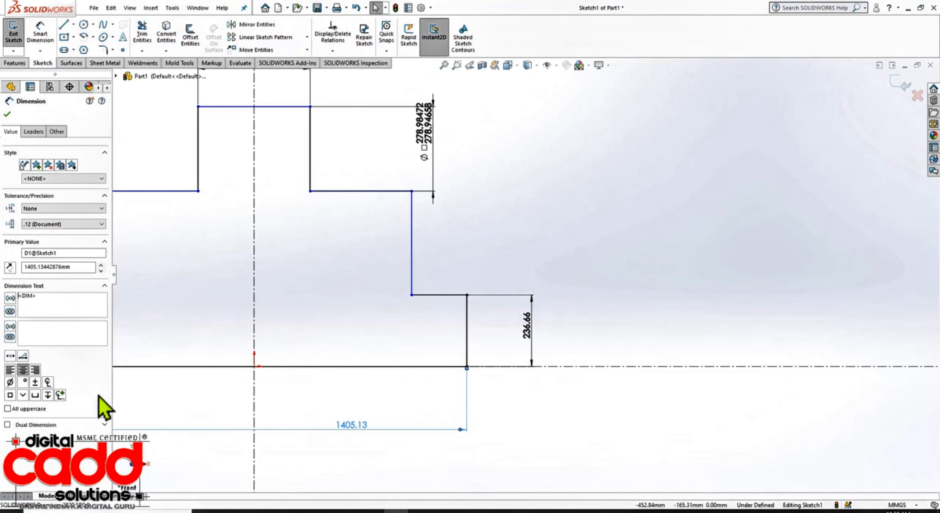
Append a degree symbol after the <DIM> placeholder in the base width dimension's text.
key(Right)
key(Right)
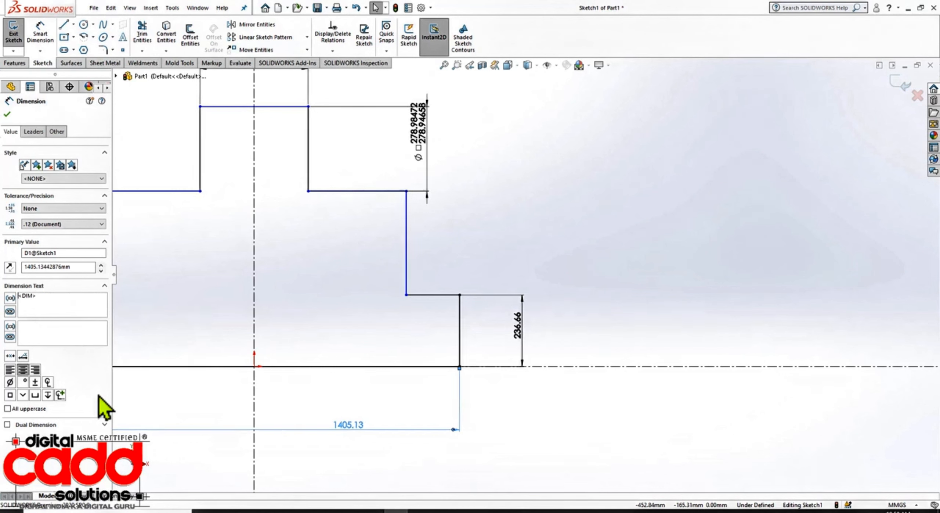
mouse_move(46, 298)
mouse_down()
mouse_move(1, 290)
mouse_move(8, 280)
mouse_move(48, 296)
mouse_up()
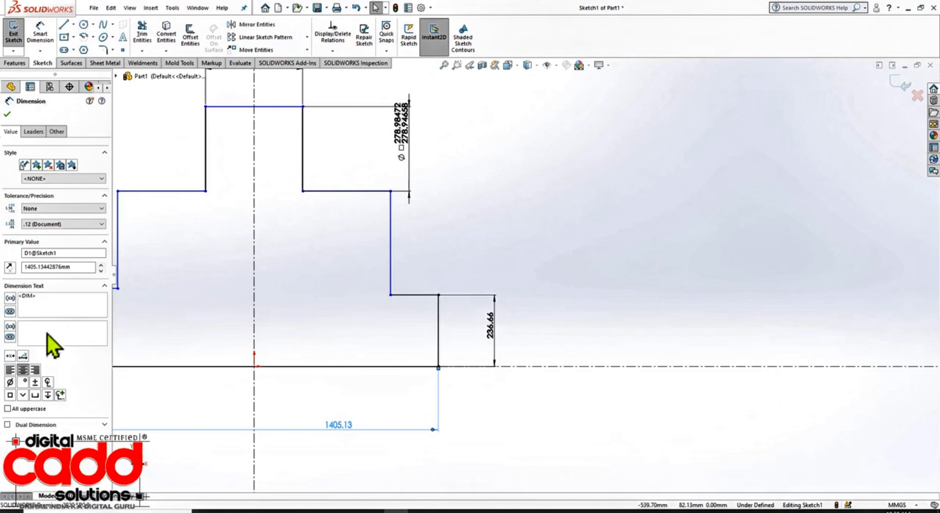
click(25, 381)
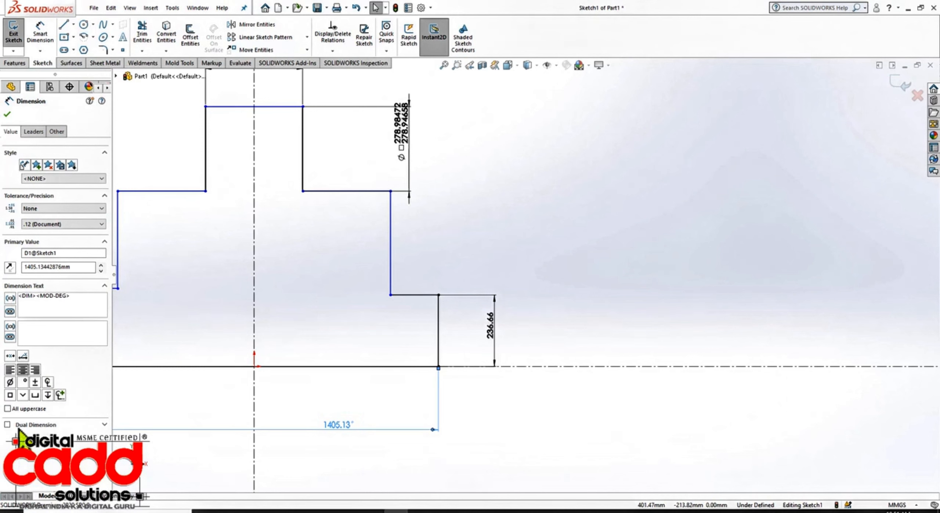
Enable dual dimension with the Split option on the base width dimension and choose its dual tolerance precision.
click(7, 424)
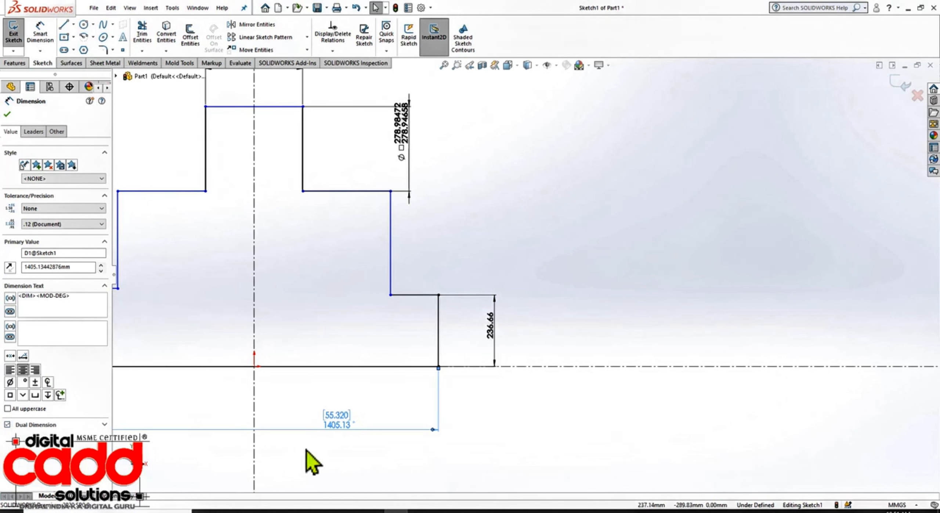
click(104, 426)
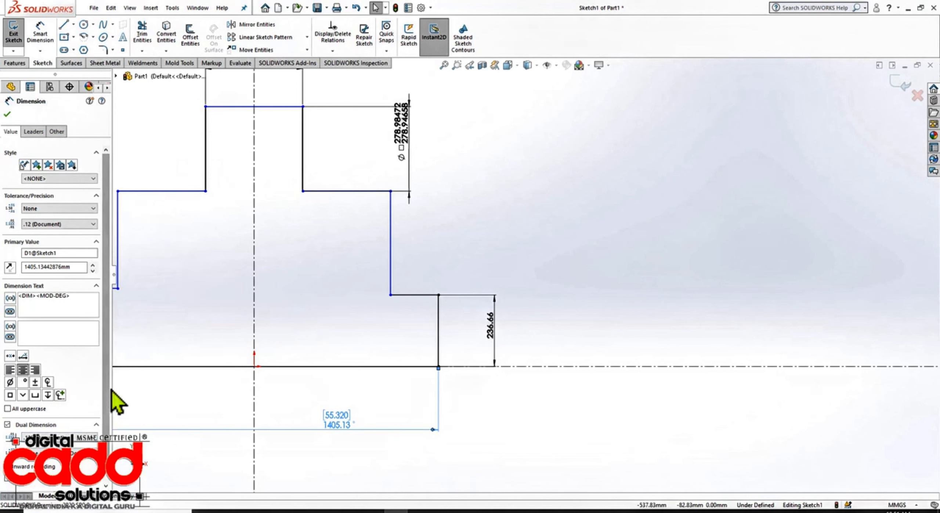
scroll(109, 384, down, 1)
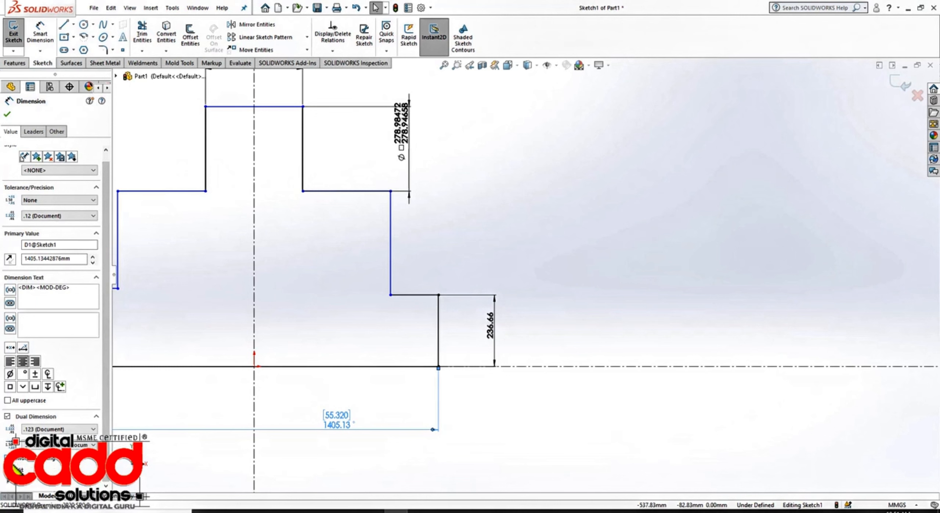
click(7, 472)
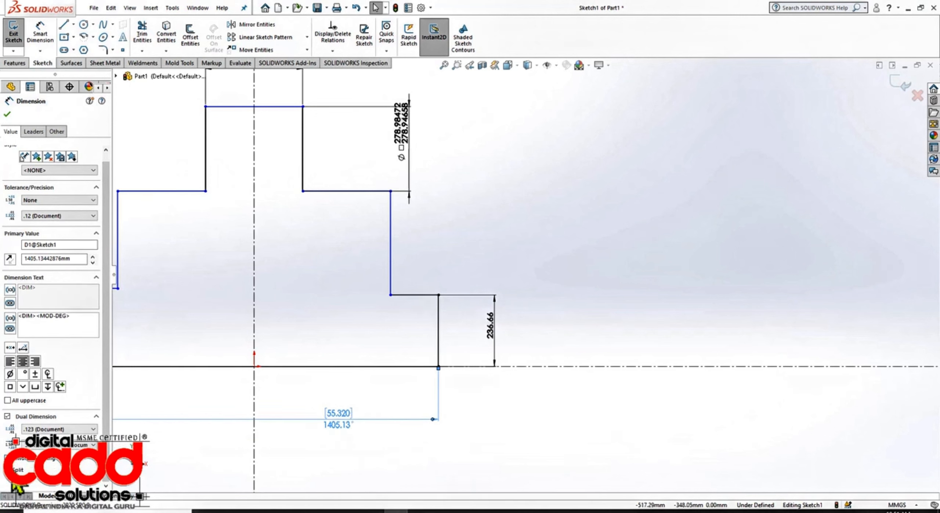
click(8, 472)
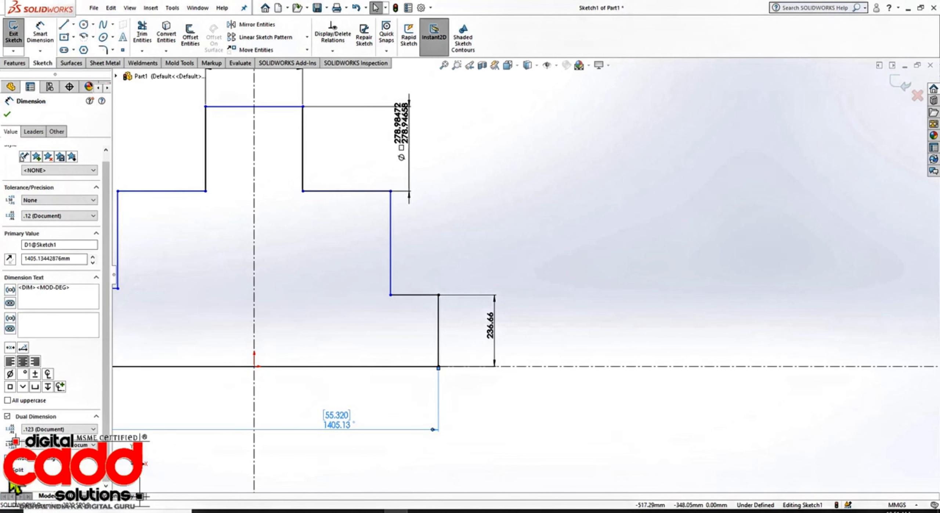
click(7, 472)
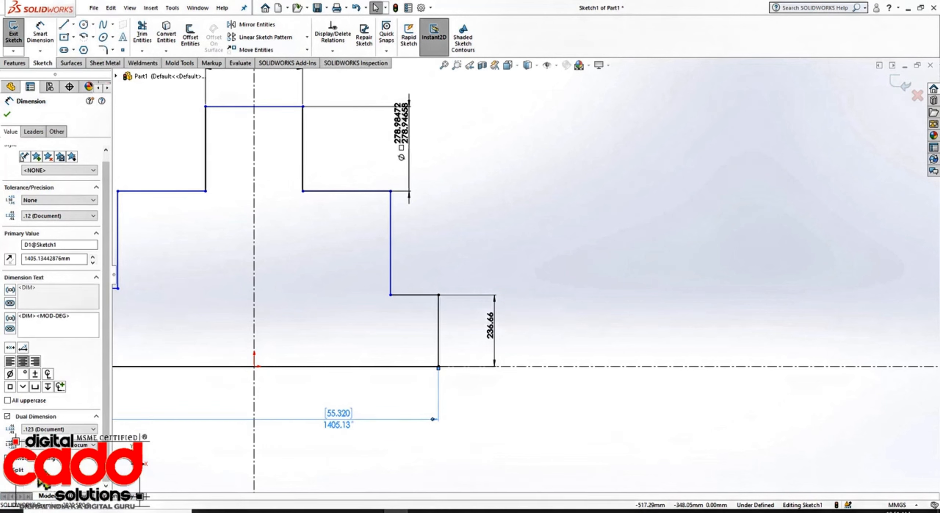
click(7, 471)
click(8, 472)
click(59, 444)
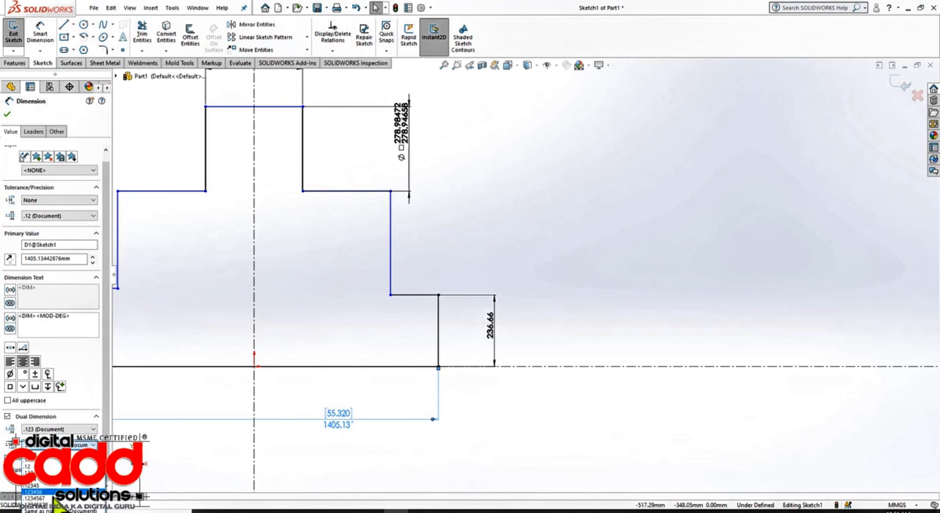
click(59, 481)
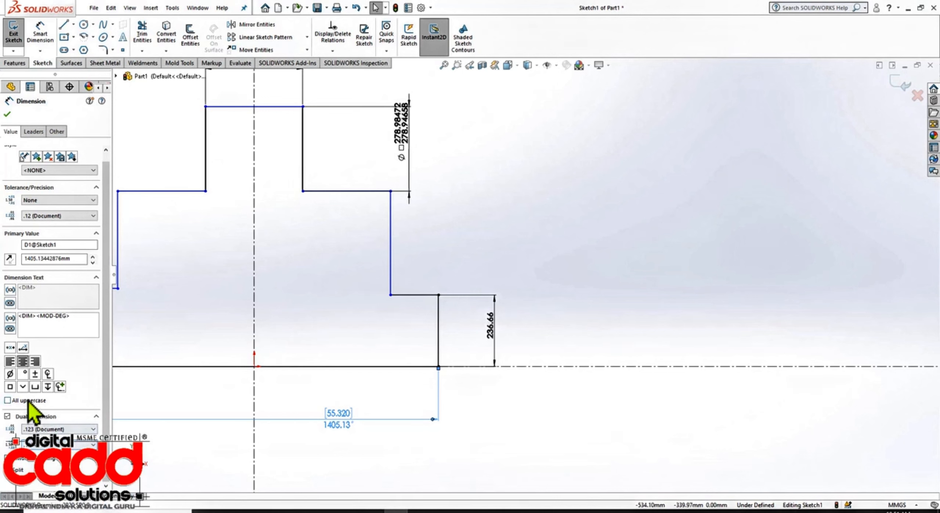
Turn on All uppercase and add the text "DigitalCADD" before the base width value in the lower dimension text.
click(8, 400)
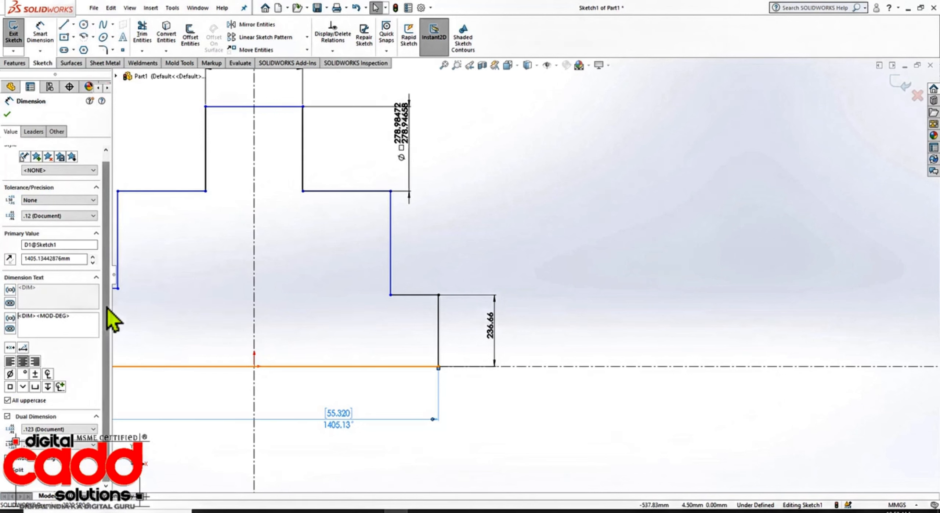
text(D)
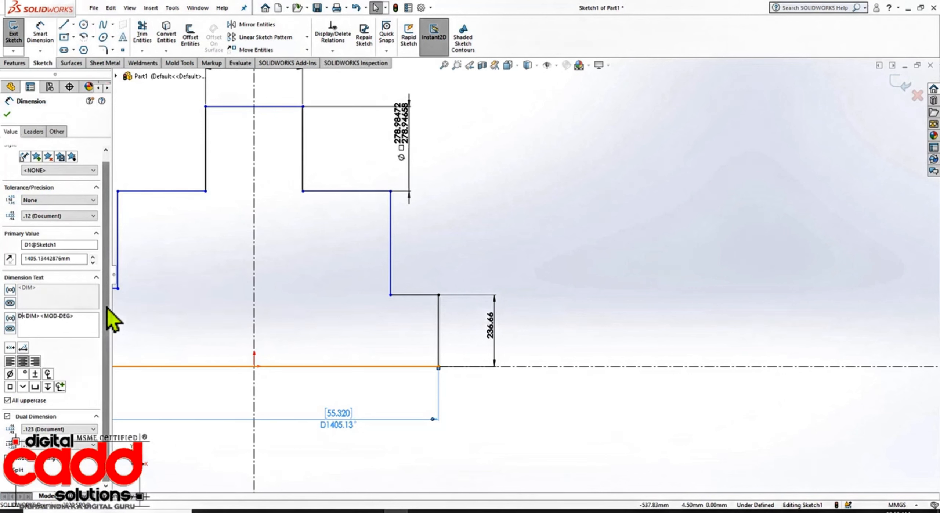
text(igitalC)
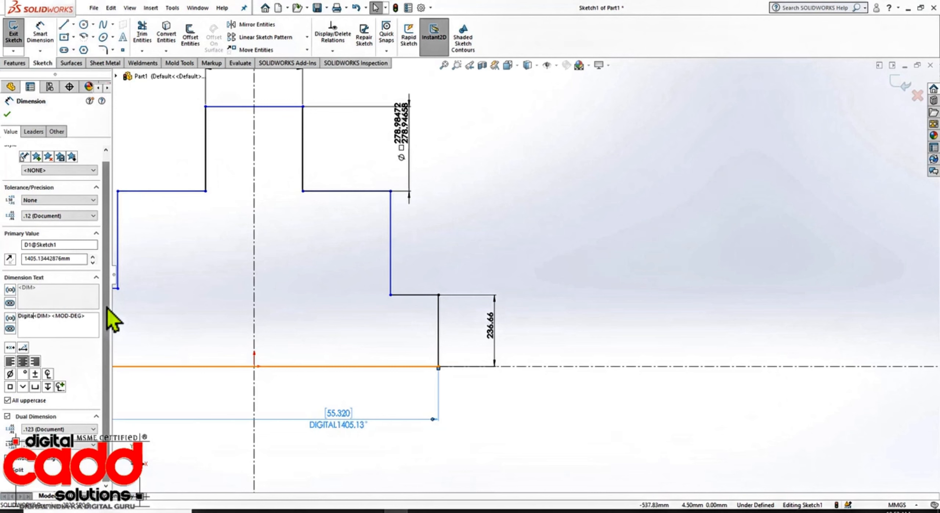
text(ADD)
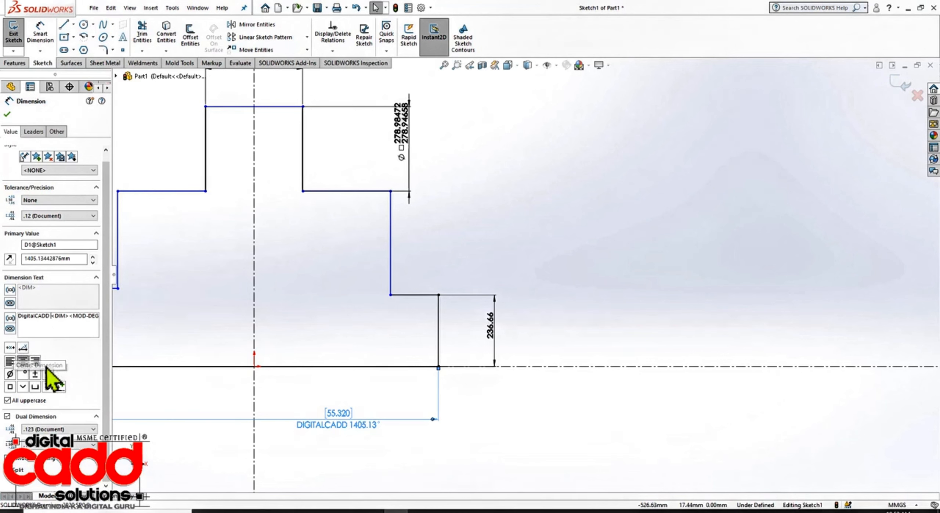
Compare the base width dimension's text with All uppercase off and on, leaving it on.
click(22, 402)
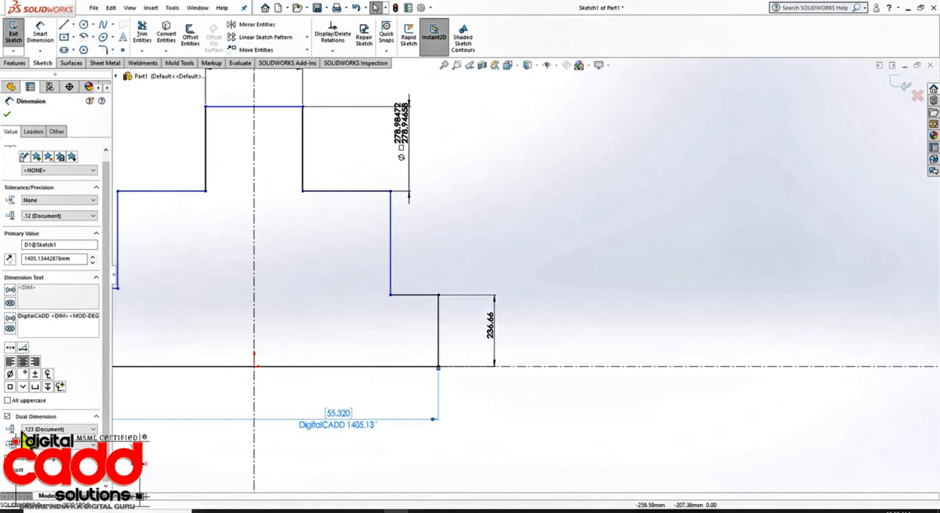
click(24, 402)
click(24, 401)
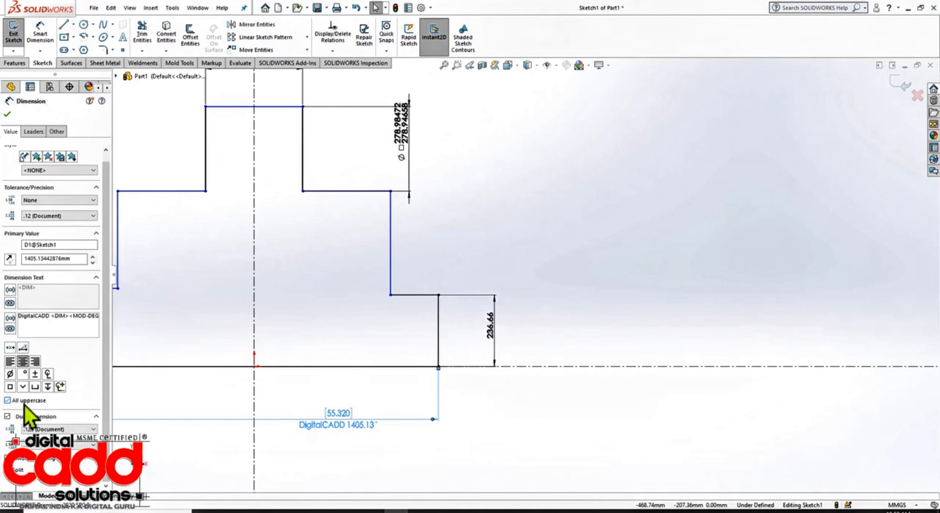
click(24, 402)
click(24, 401)
click(23, 405)
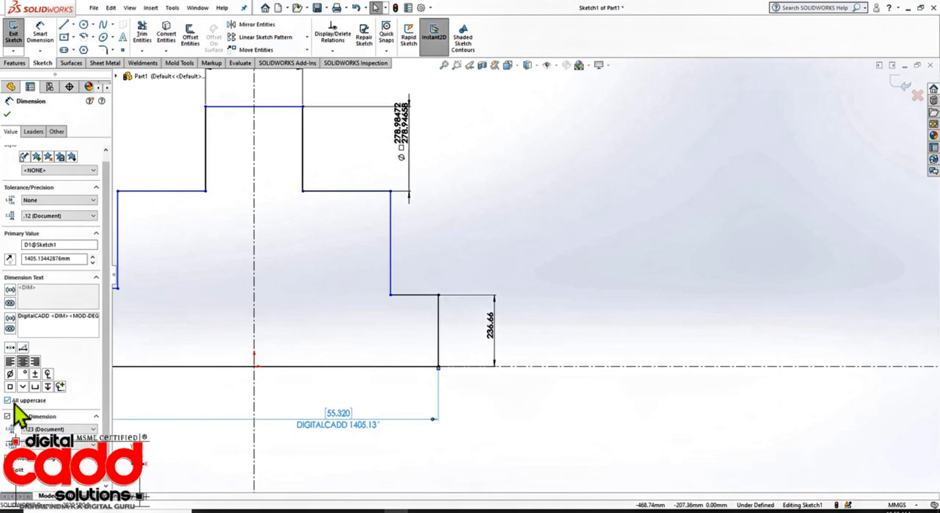
click(14, 403)
click(14, 403)
click(14, 403)
click(14, 403)
Place the base width dimension's arrows outside the extension lines in its leader display settings.
click(33, 131)
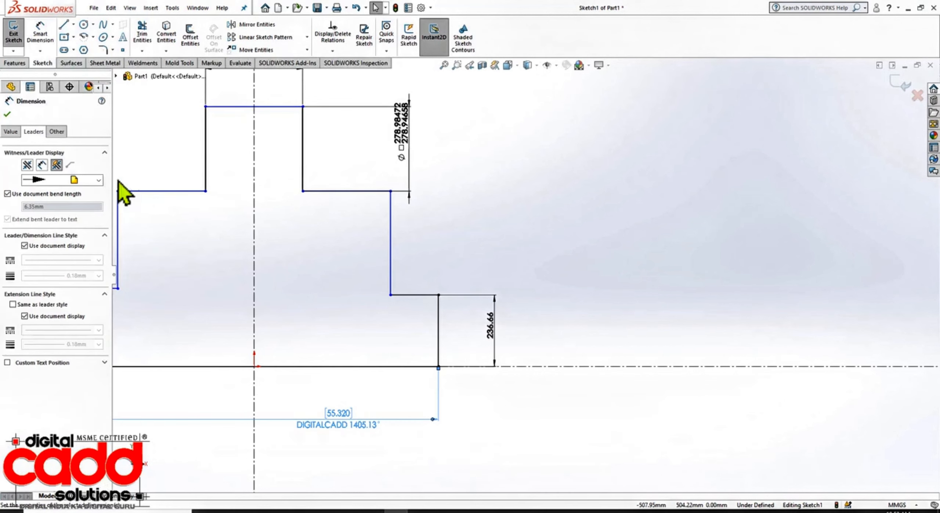
scroll(427, 438, down, 6)
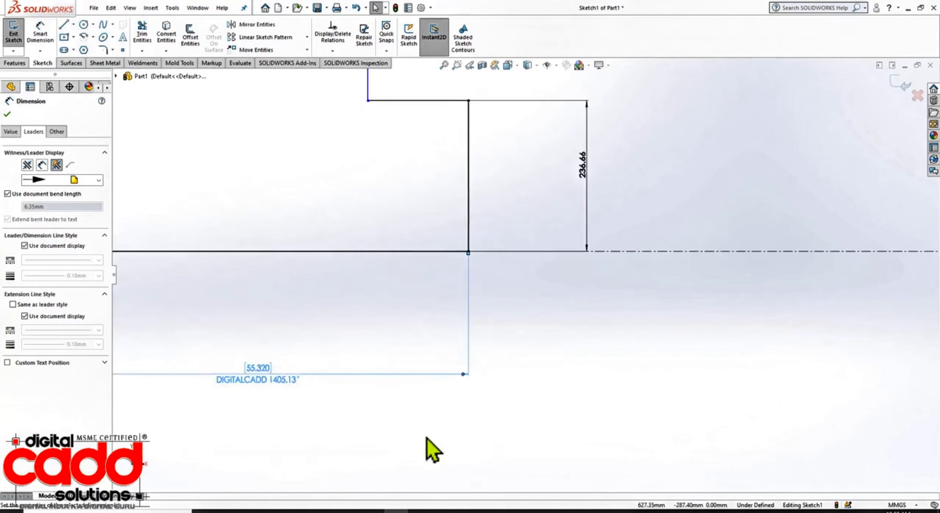
click(496, 343)
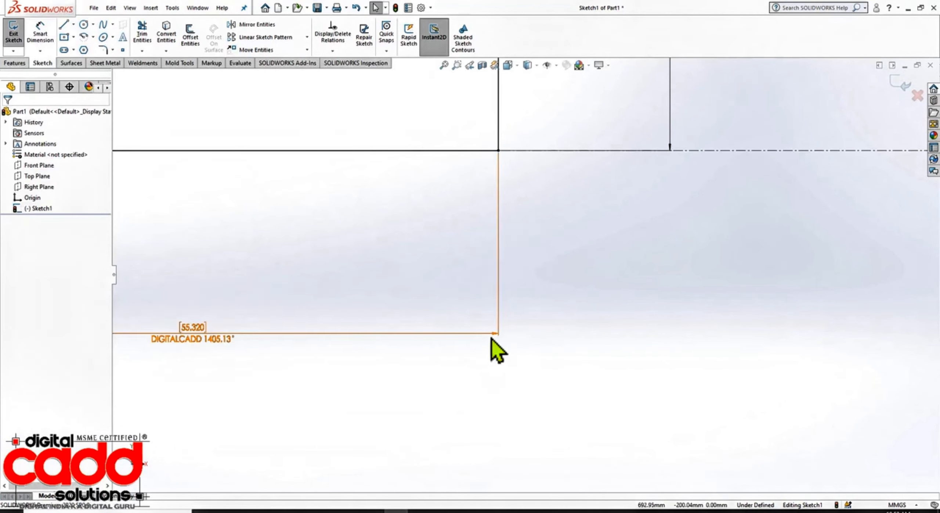
click(493, 340)
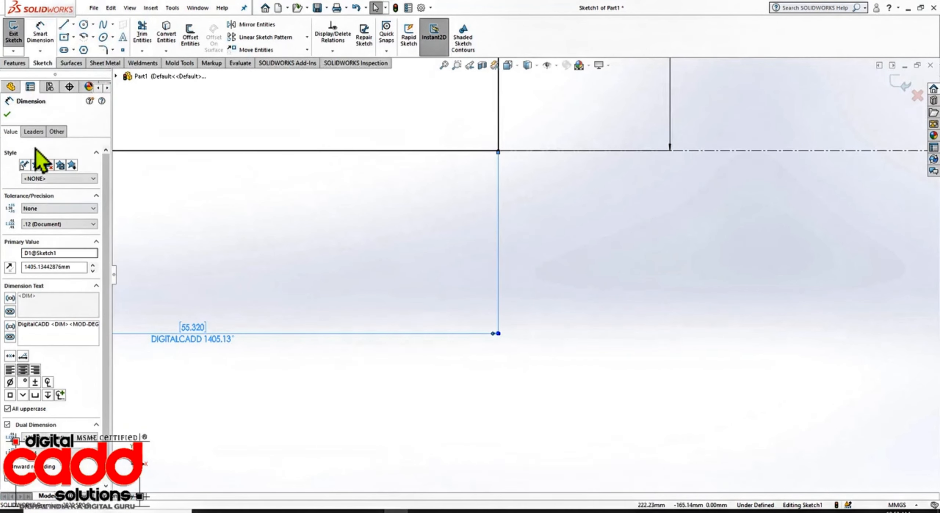
click(33, 132)
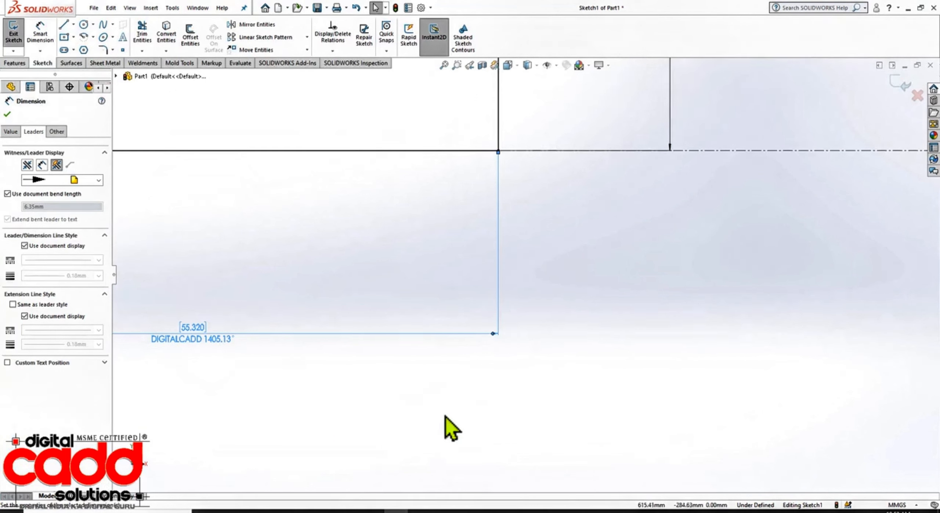
click(28, 165)
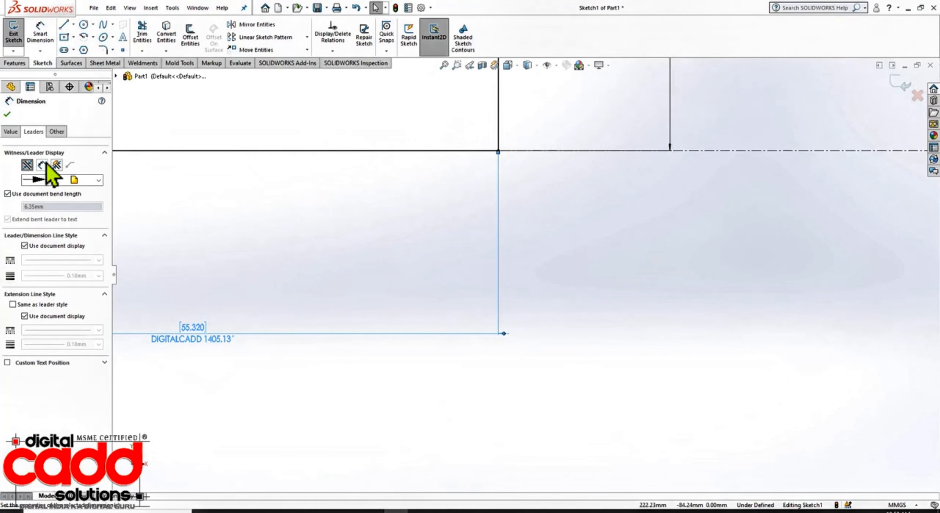
Compare the Inside, Smart and Outside arrow placements on the base width dimension, leaving the arrows outside.
click(42, 165)
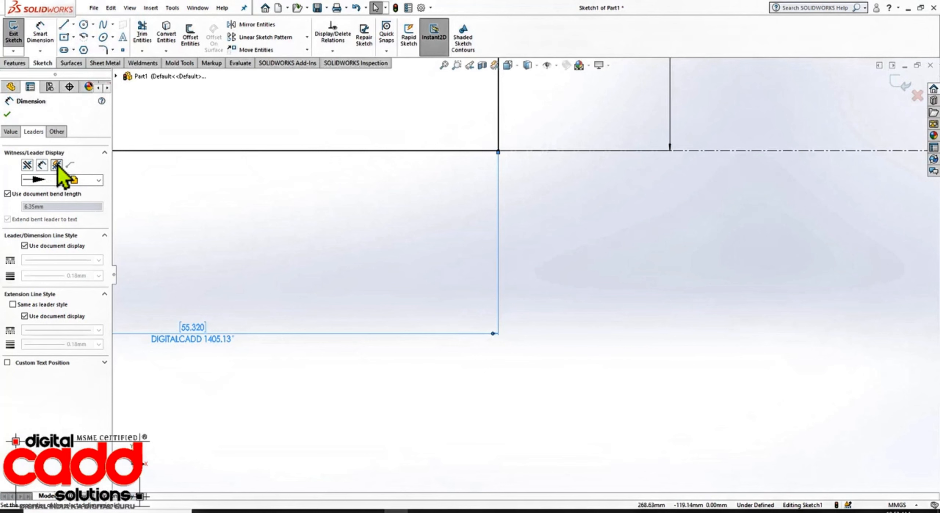
click(57, 165)
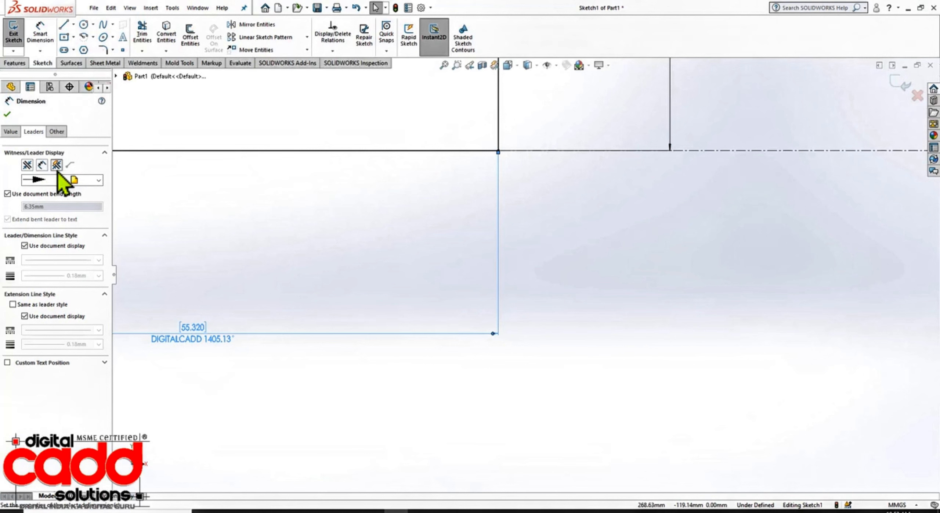
click(28, 166)
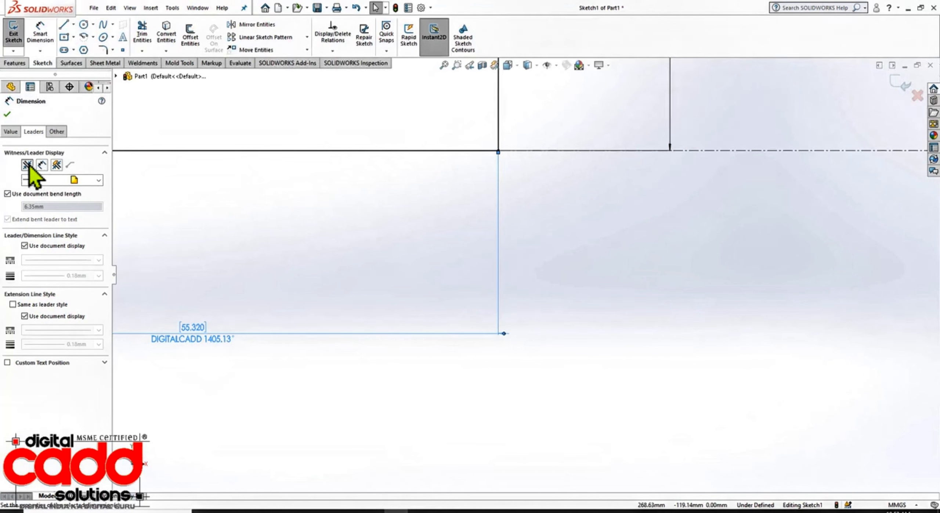
Set the base width dimension's arrowheads to the hollow triangle style and inspect the arrow at its right end.
click(98, 180)
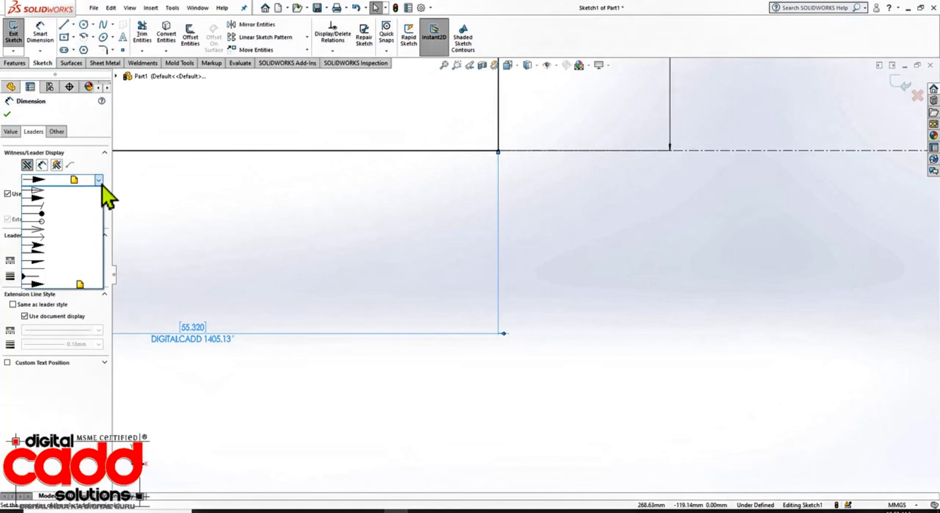
click(54, 192)
scroll(521, 304, up, 4)
scroll(514, 294, down, 8)
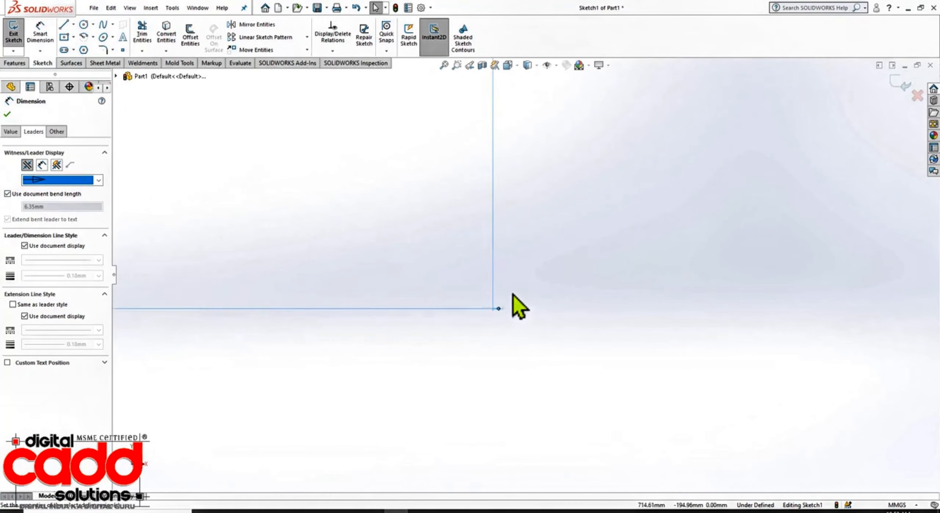
scroll(457, 356, down, 1)
click(488, 410)
scroll(497, 366, down, 3)
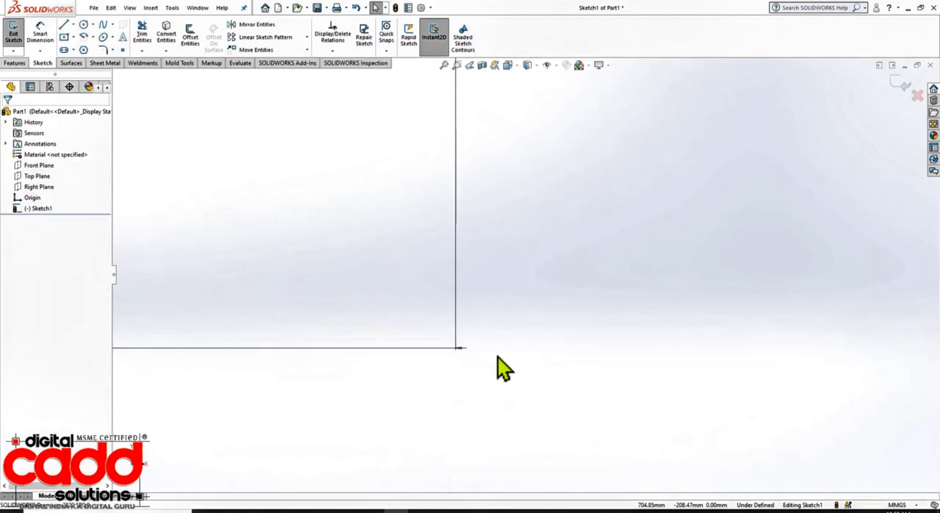
ctrl+middle_drag(455, 339, 470, 327)
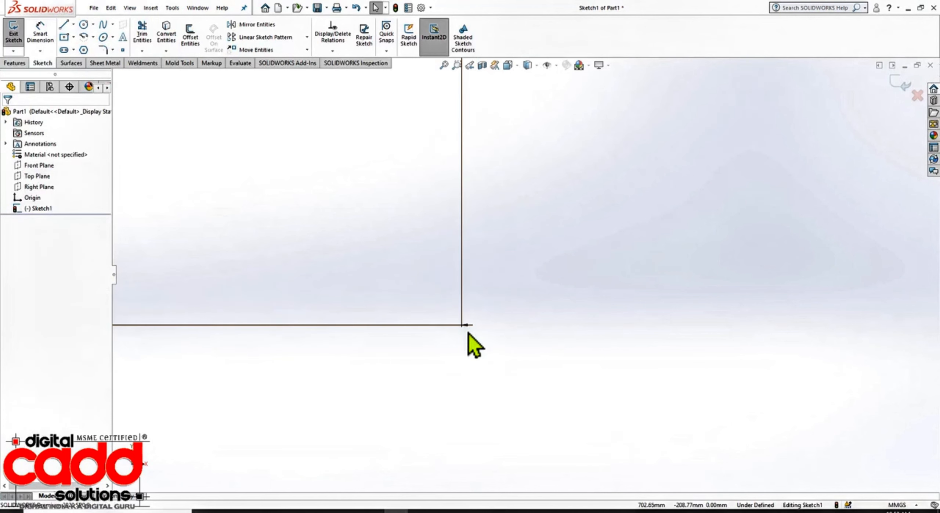
Change the base width dimension's arrowheads to the oblique slash style and accept the dimension properties.
click(471, 334)
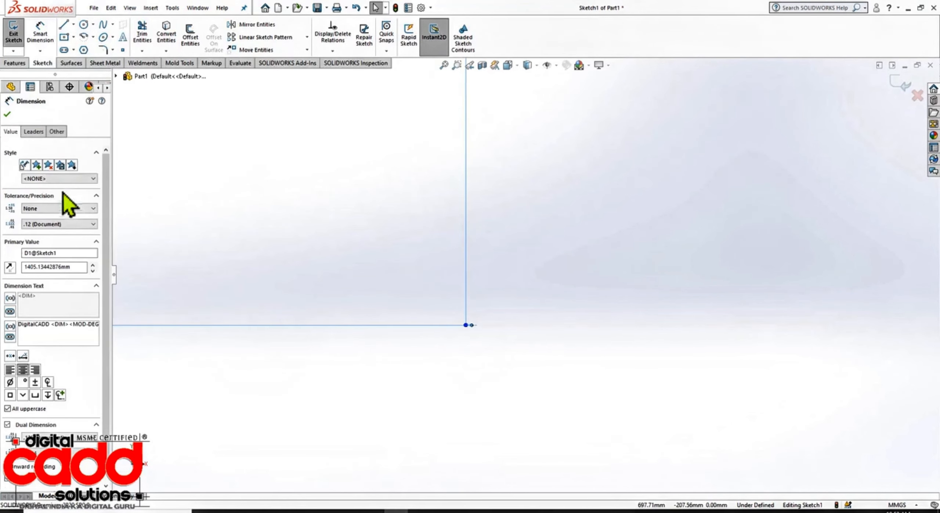
click(37, 133)
click(78, 180)
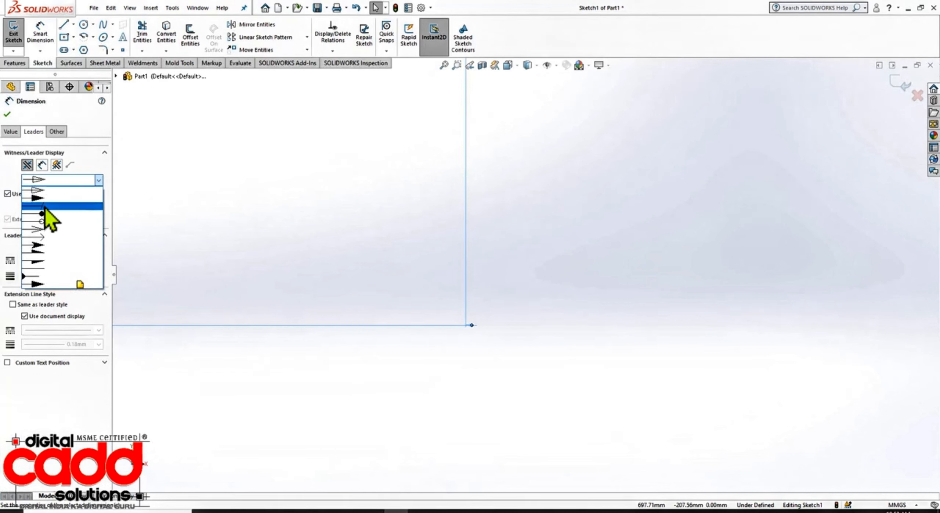
click(45, 207)
click(7, 114)
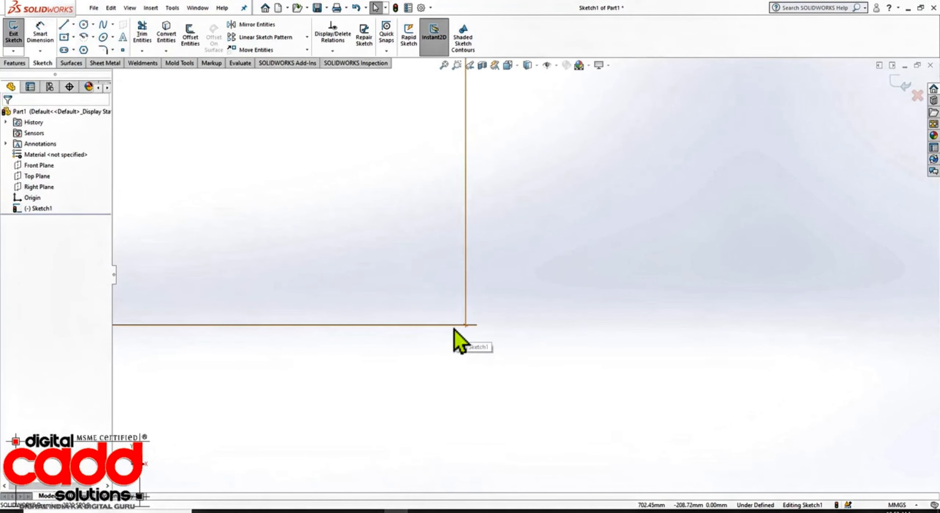
Reopen the base width dimension's leader settings and try the filled arrowhead style.
click(456, 334)
click(31, 135)
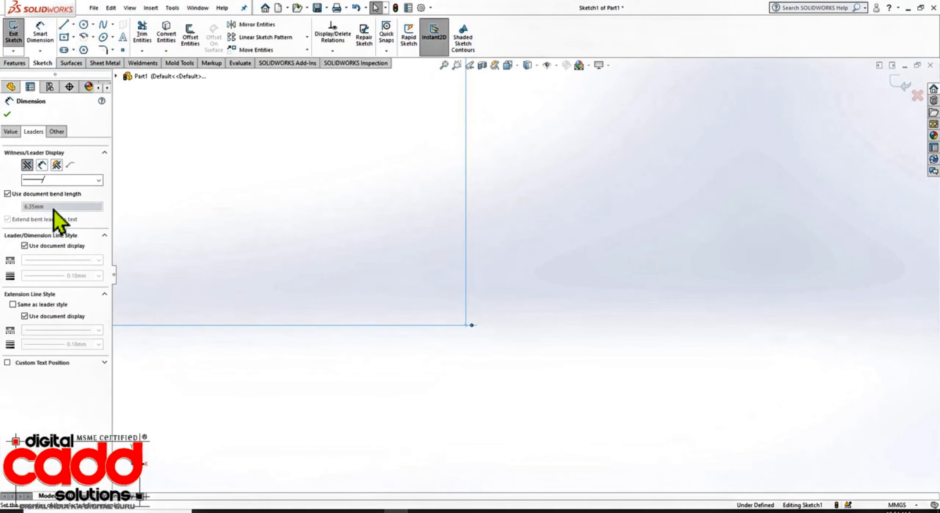
click(97, 180)
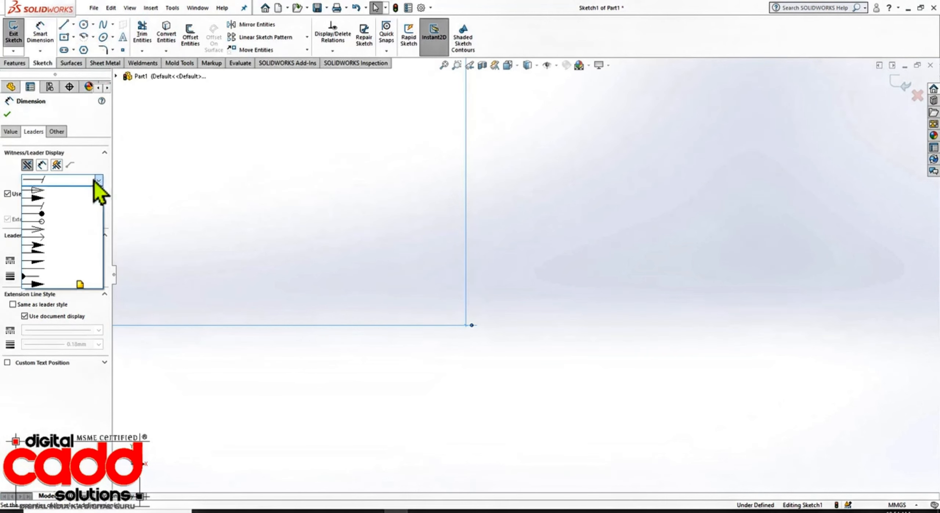
click(36, 199)
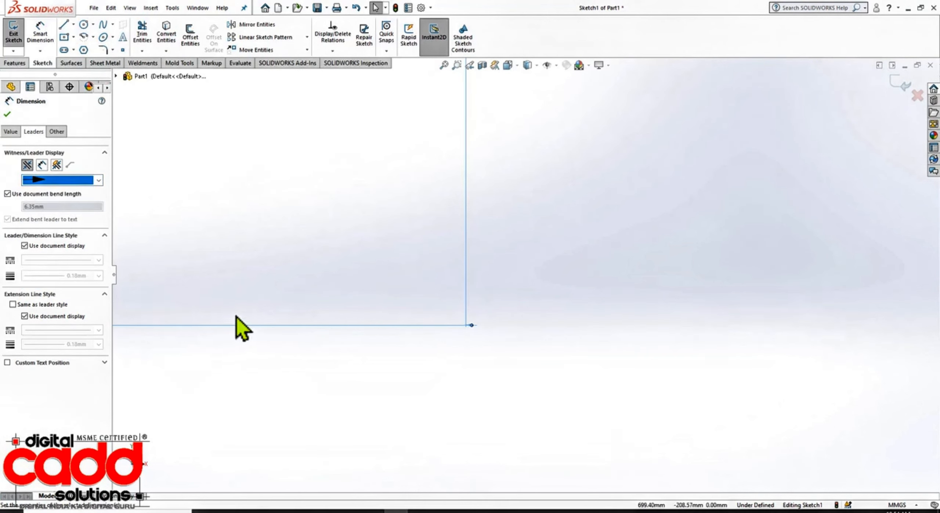
Stop using the document bend length for the base width dimension and set its bend length to 20 mm.
click(68, 195)
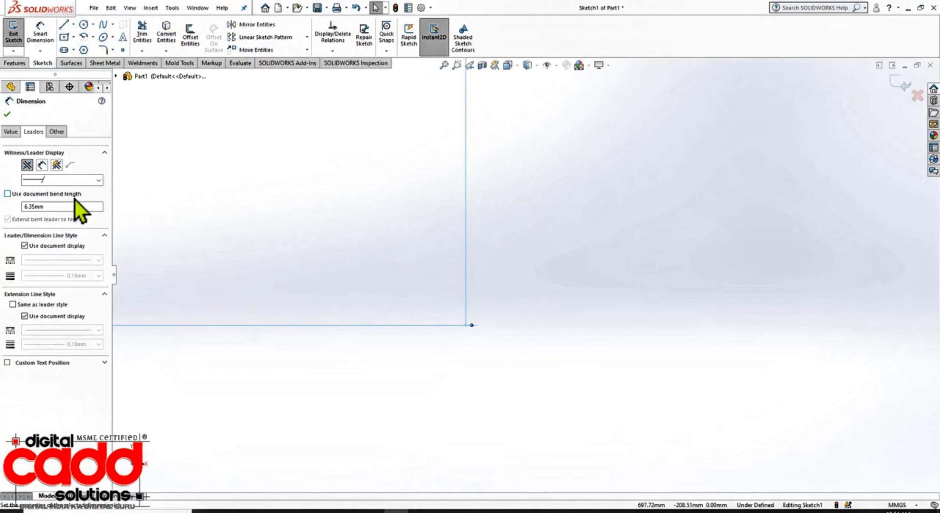
double_click(93, 207)
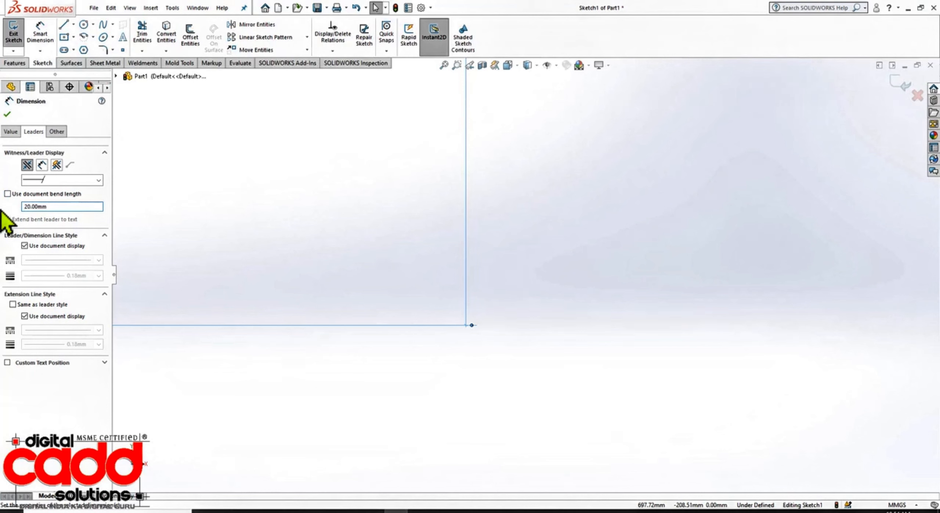
click(724, 347)
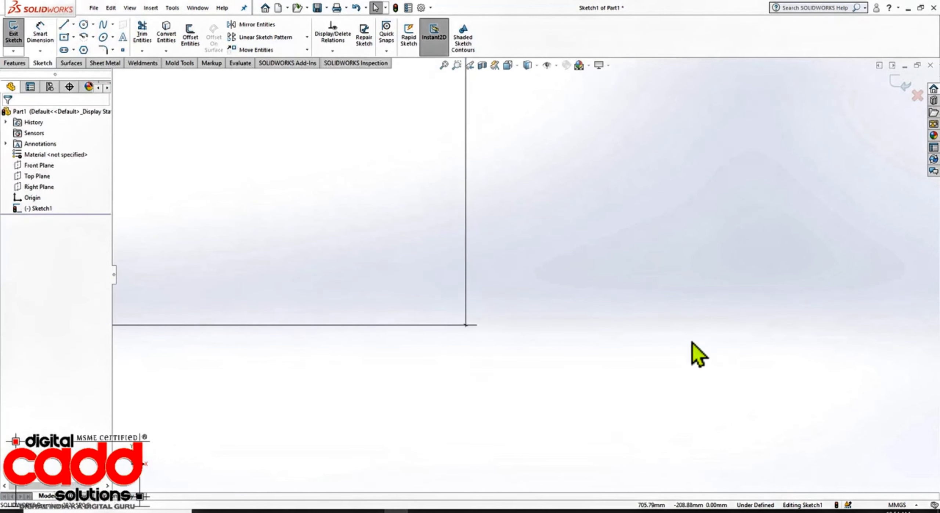
Set the base width dimension's arrowheads to the filled triangle style and accept the dimension properties.
scroll(673, 372, up, 3)
scroll(632, 362, down, 1)
scroll(617, 373, up, 3)
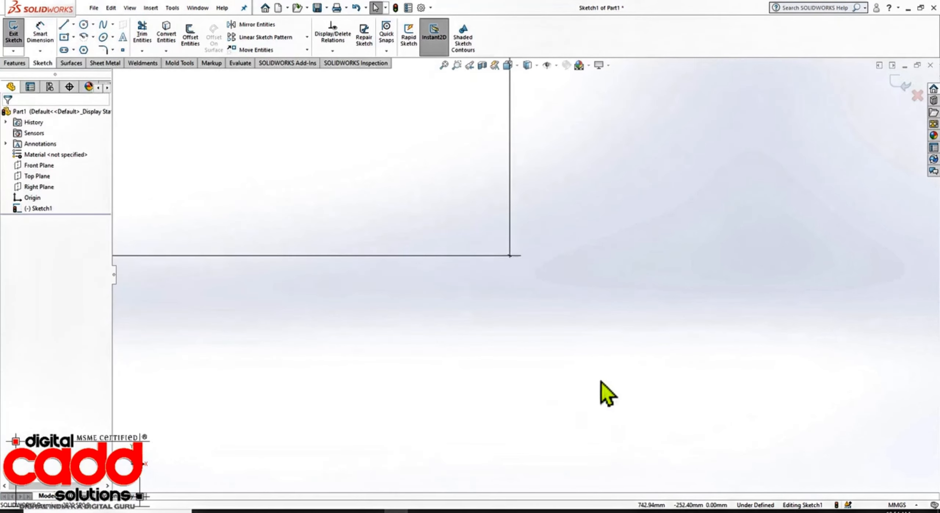
scroll(541, 249, down, 3)
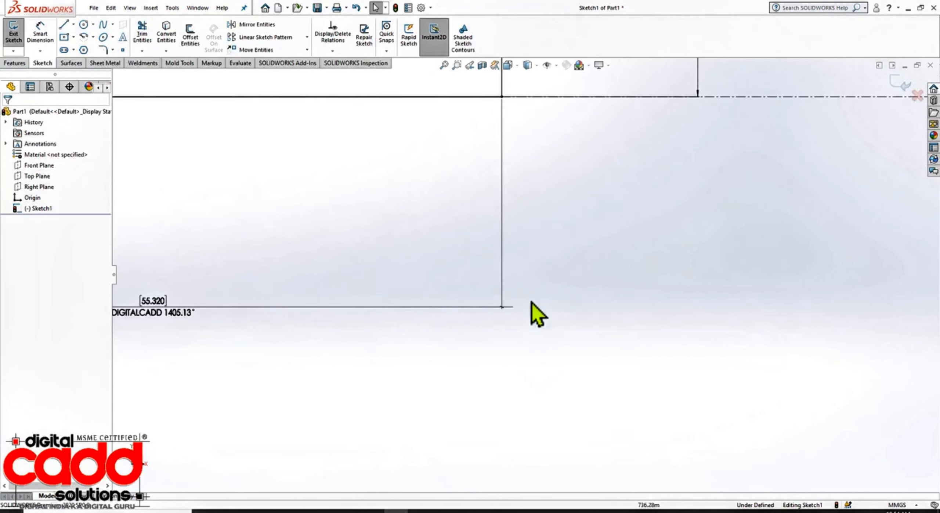
click(506, 309)
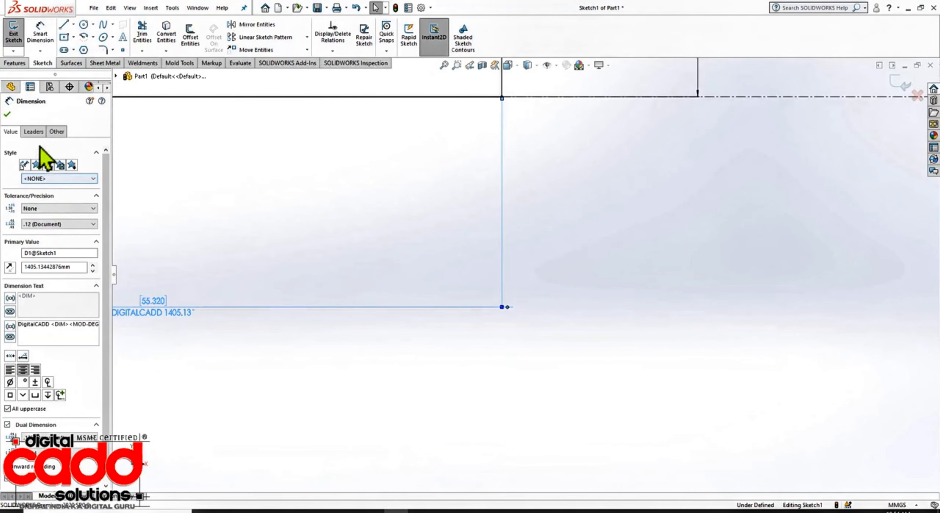
click(33, 132)
click(99, 181)
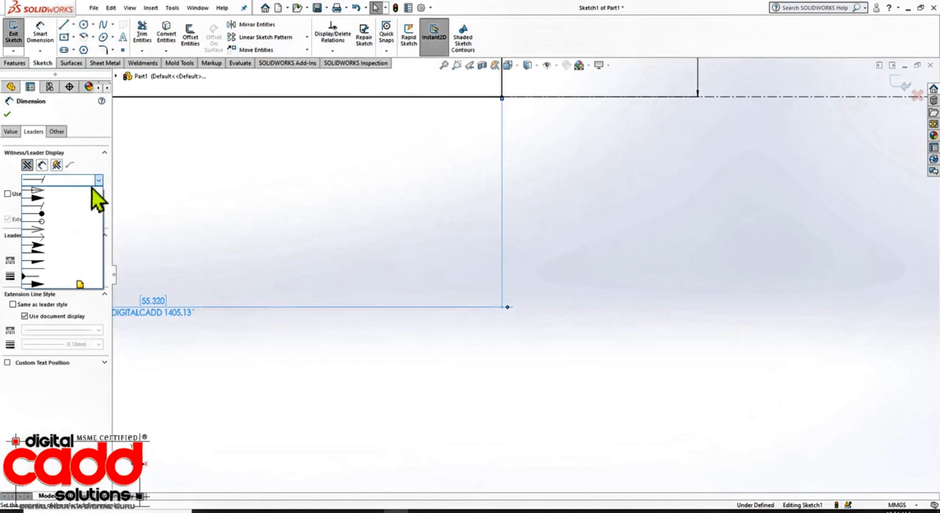
click(43, 207)
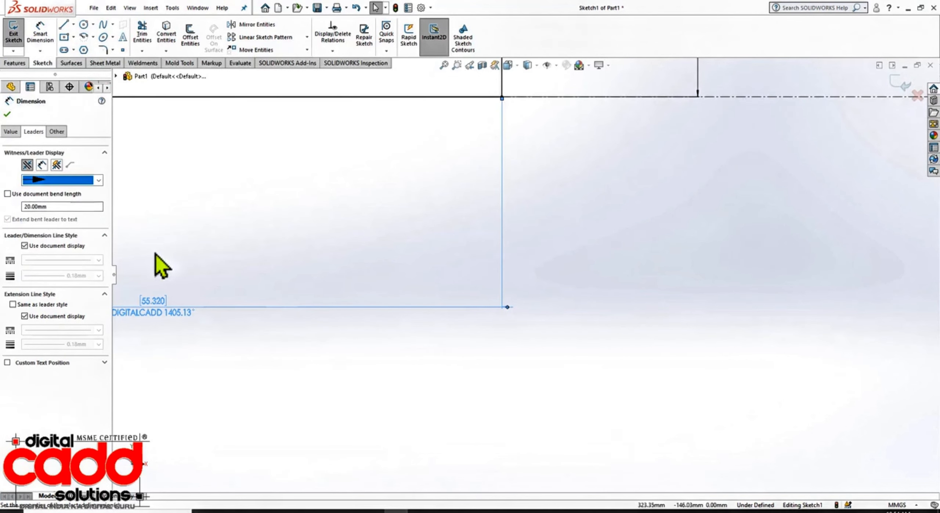
click(8, 114)
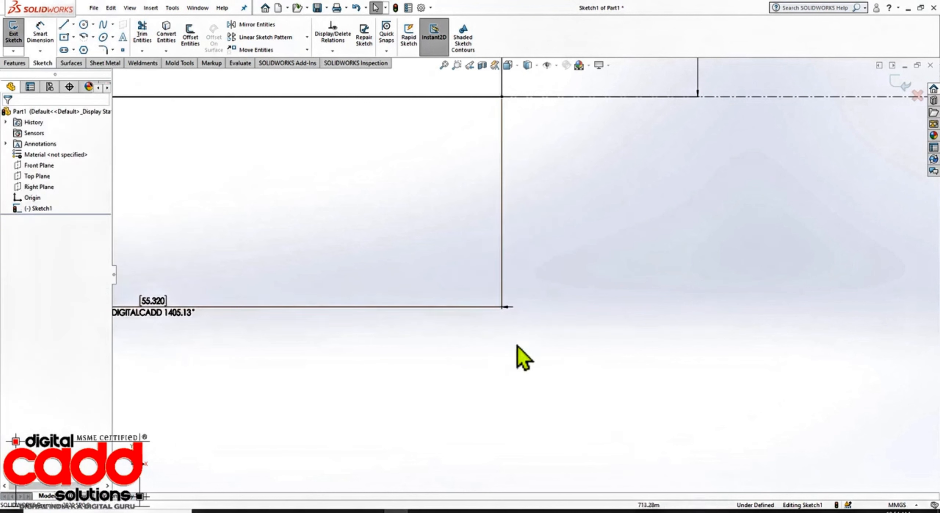
Override the base width dimension's units with millimetres and replace its document font with Century Schoolbook in Bold.
click(502, 311)
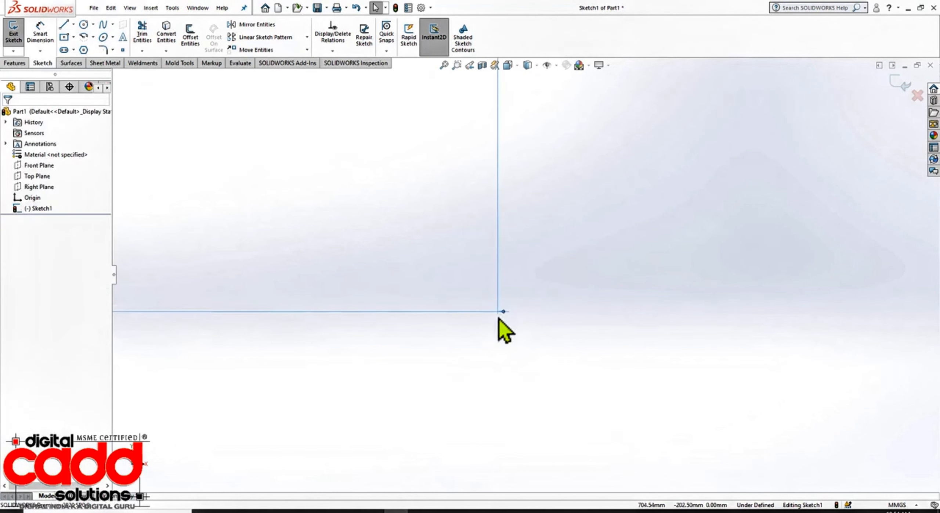
click(37, 134)
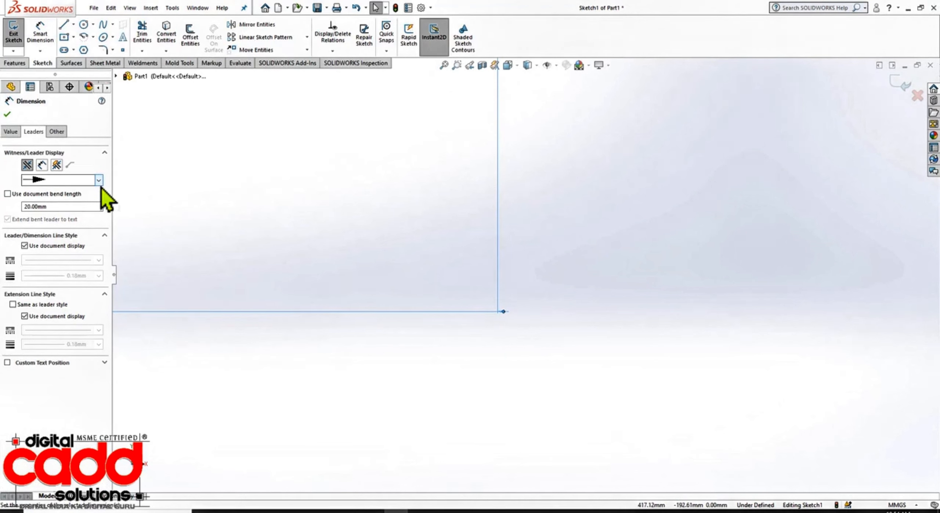
click(59, 133)
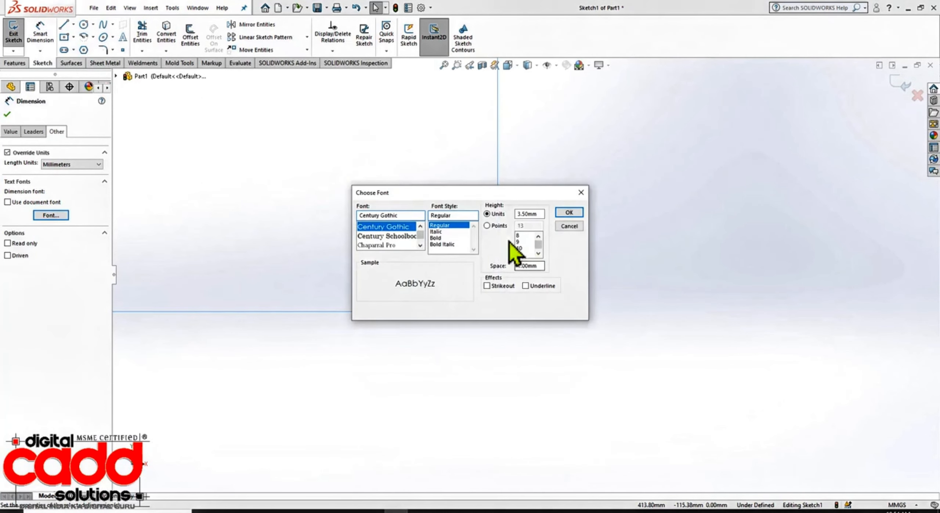
click(442, 244)
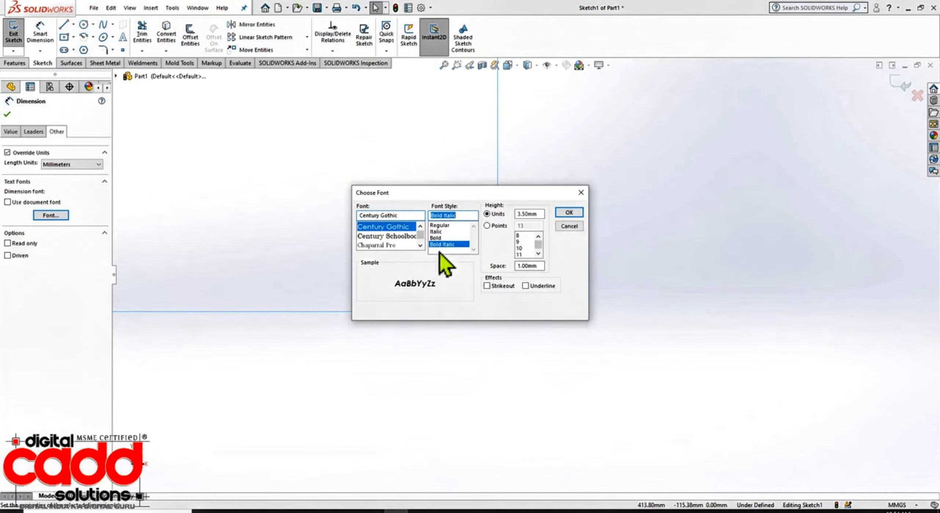
click(437, 238)
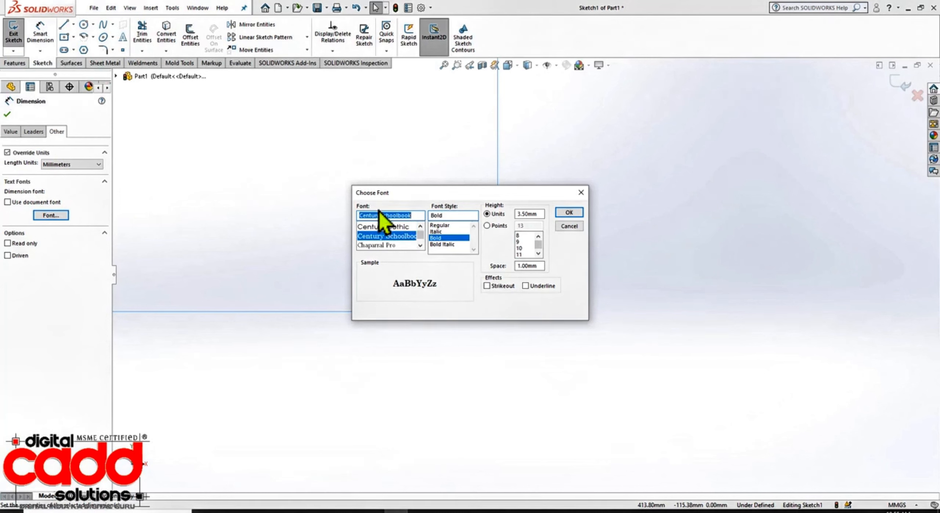
Set the base width dimension's font height to 48 points, apply it and check the enlarged text in the sketch.
click(487, 226)
scroll(529, 252, down, 4)
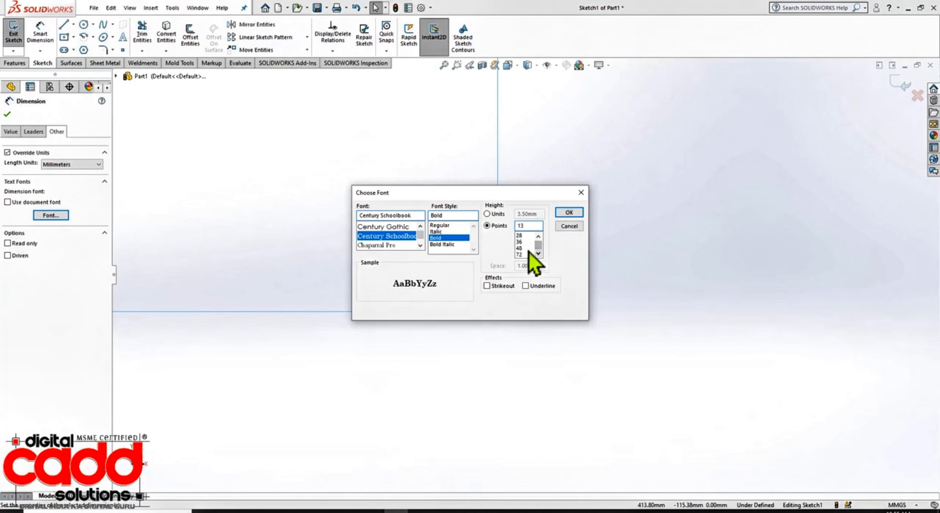
click(526, 249)
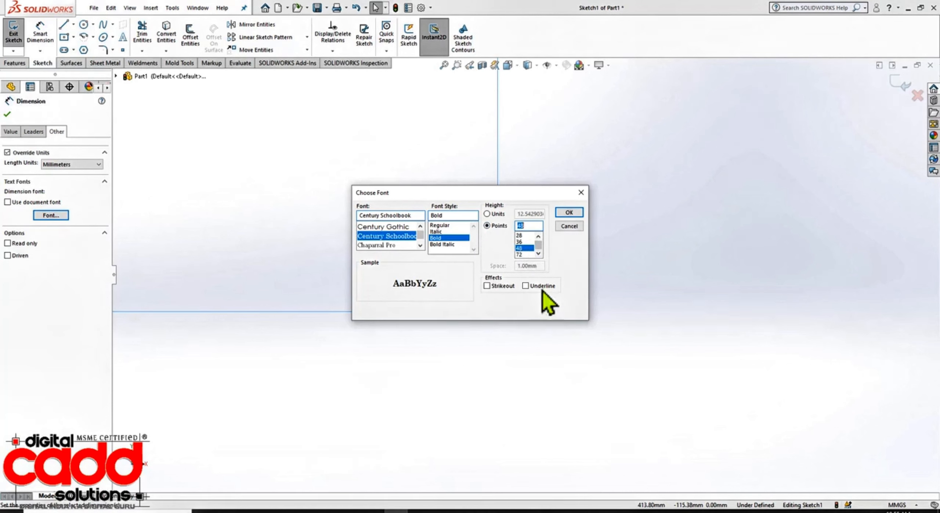
click(570, 216)
scroll(692, 346, up, 3)
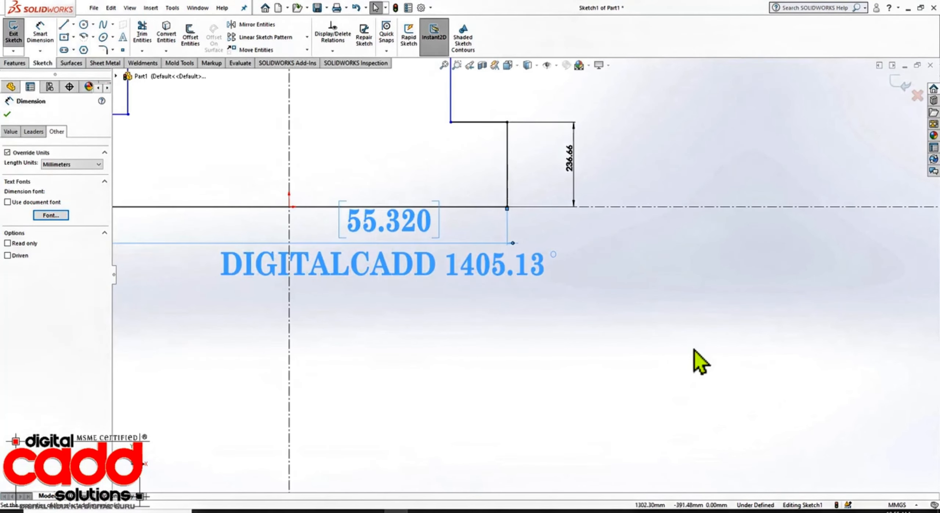
click(518, 348)
scroll(436, 161, up, 3)
scroll(436, 160, down, 3)
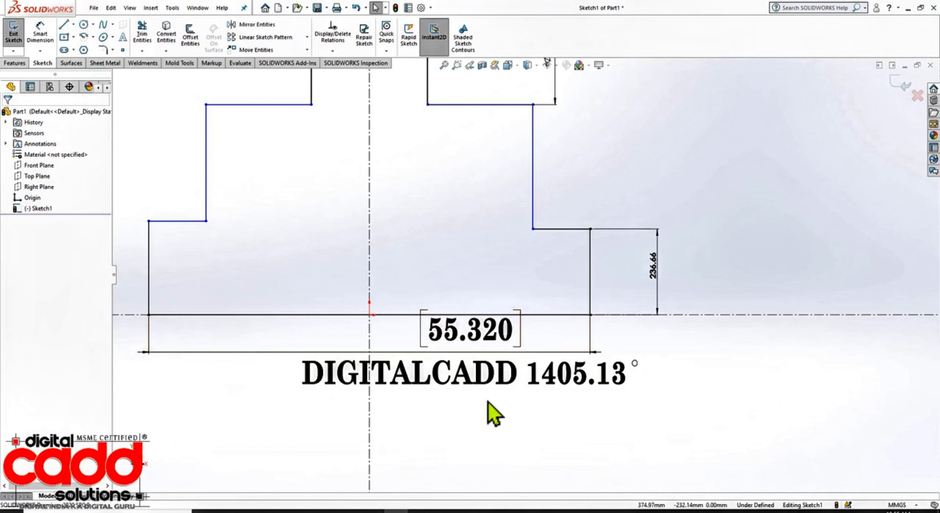
scroll(510, 346, up, 2)
scroll(567, 231, down, 1)
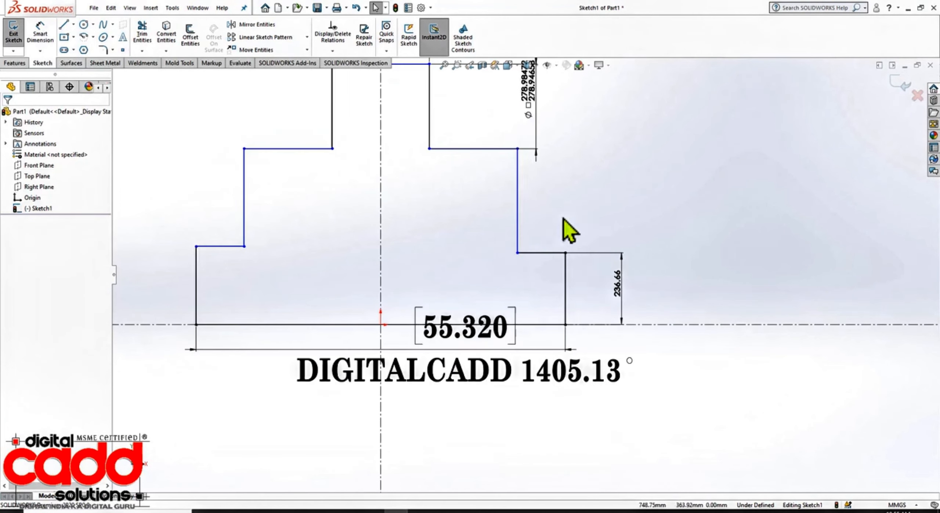
Dimension the vertical edge of the profile's left middle step with Smart Dimension, placing it outside the profile and keeping its length.
click(39, 35)
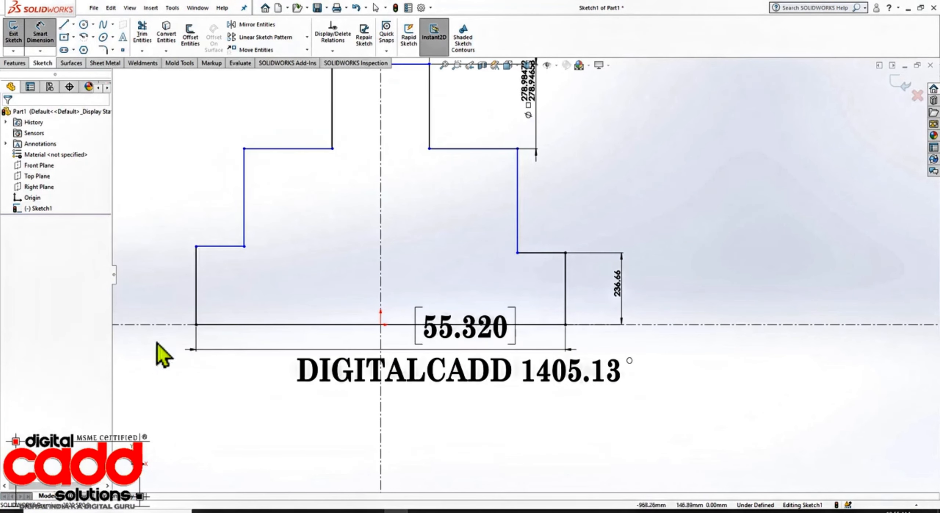
click(246, 231)
click(184, 217)
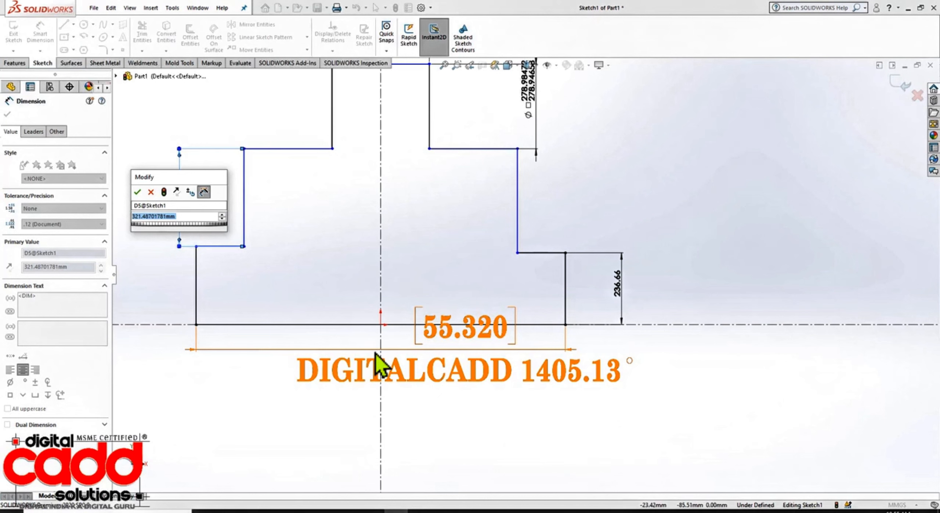
key(Return)
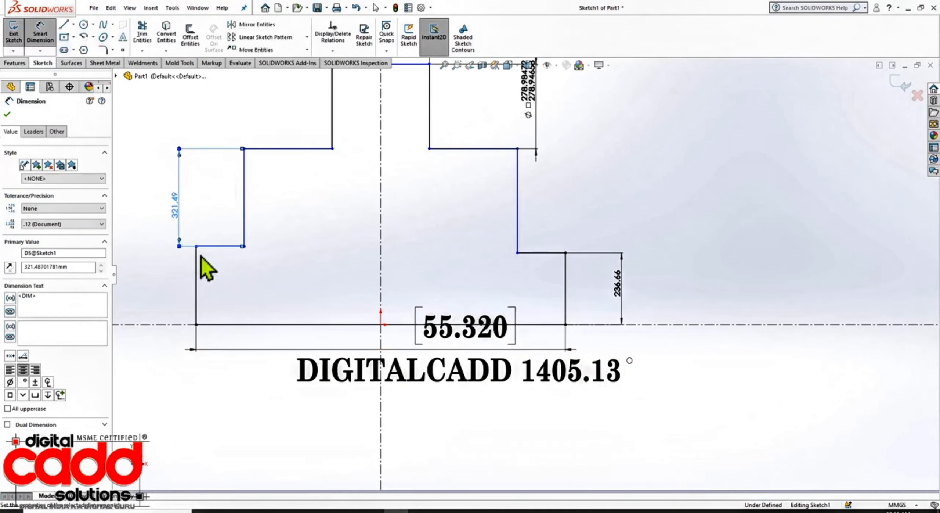
Replace the left middle step dimension's document font with Century Schoolbook Bold at a height of 48 points.
click(34, 132)
click(61, 131)
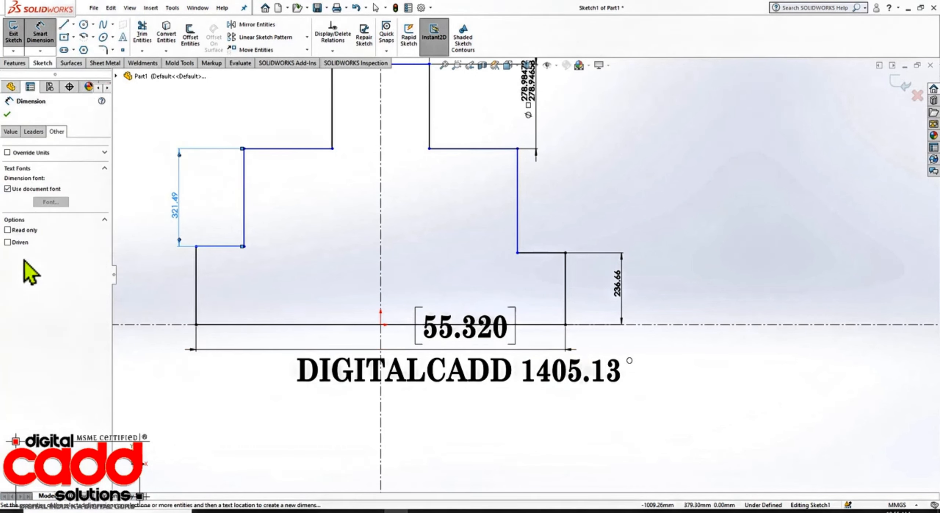
click(51, 203)
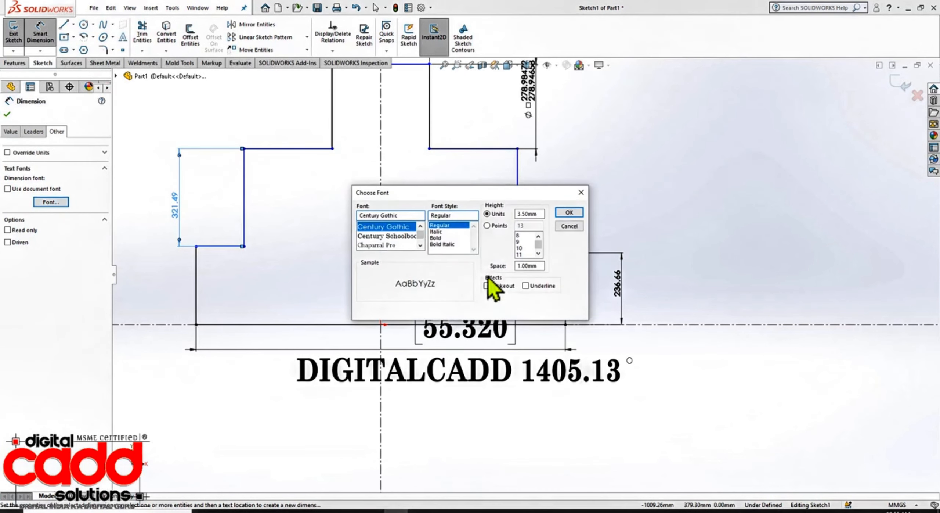
click(405, 236)
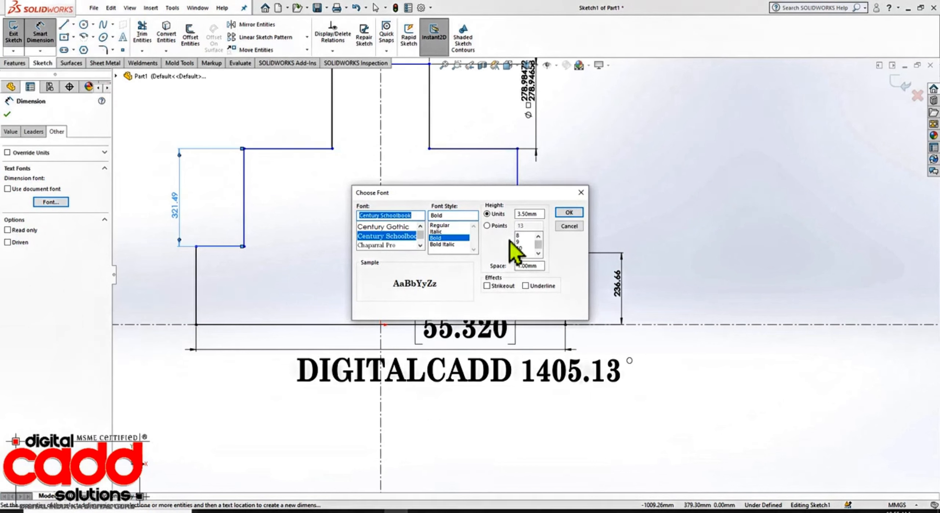
click(498, 225)
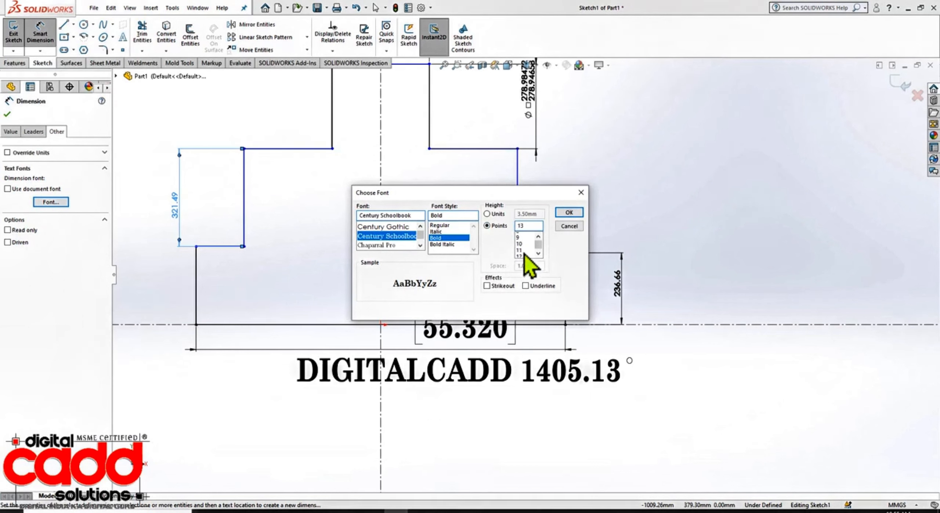
click(522, 248)
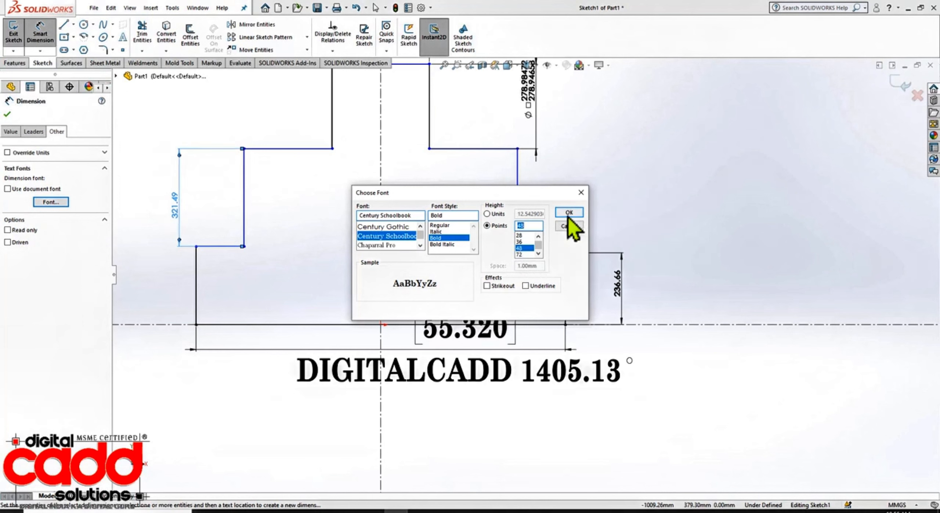
click(569, 217)
click(276, 268)
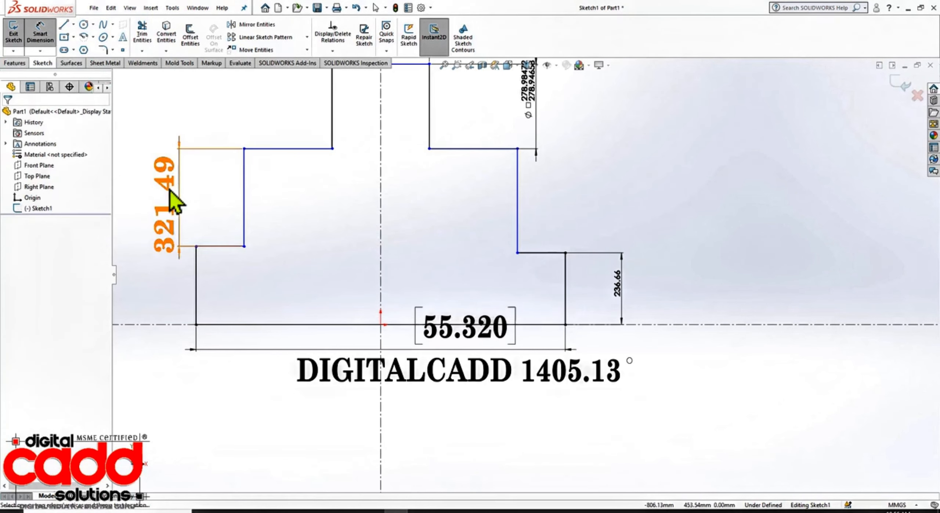
Move the left middle step's dimension text below its extension lines, outside the profile, and inspect the whole sketch.
drag(171, 191, 147, 378)
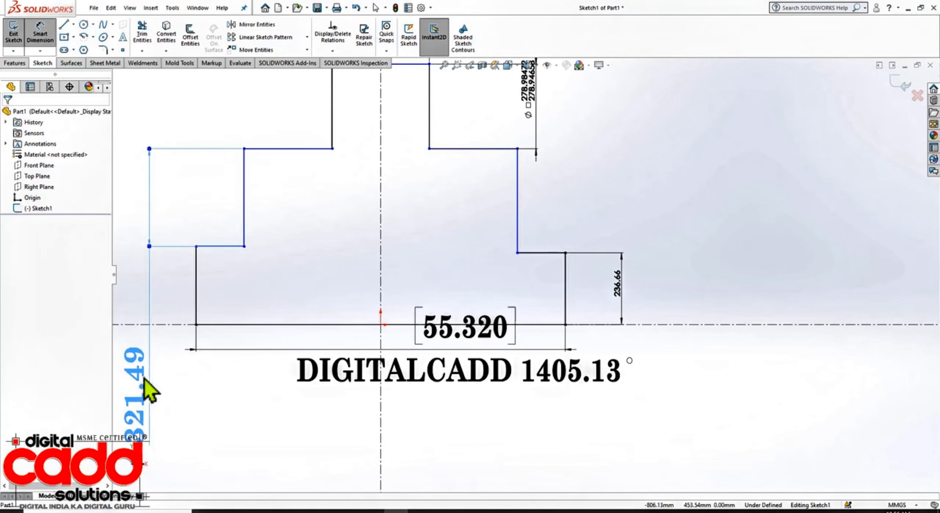
click(195, 411)
scroll(247, 380, up, 3)
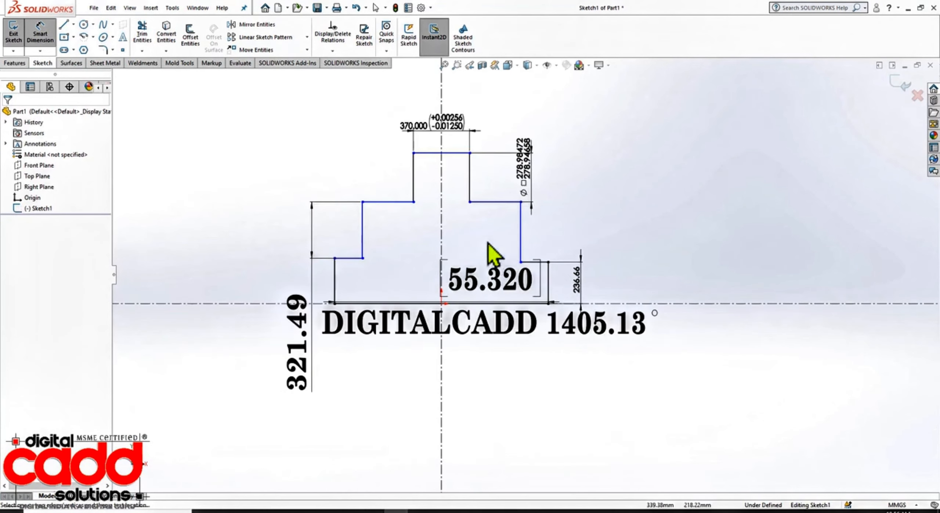
scroll(494, 254, down, 3)
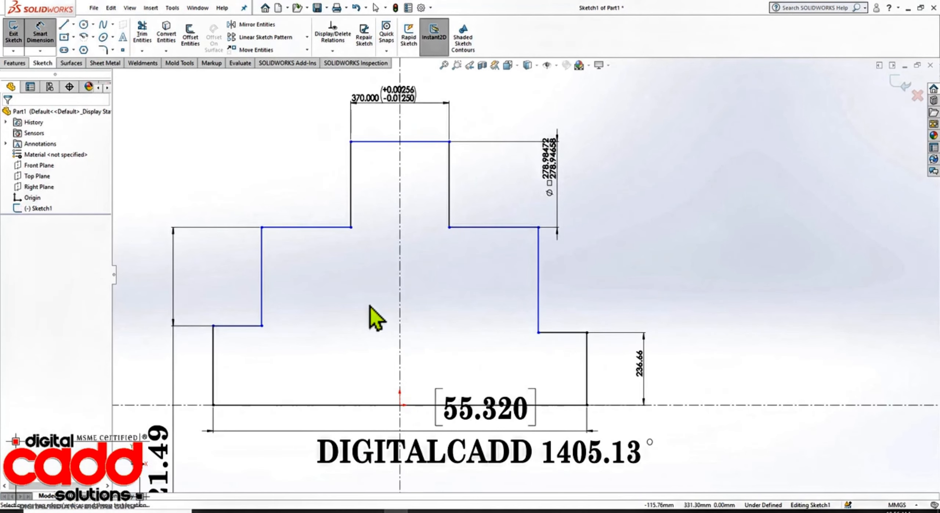
End dimensioning and reposition the left middle step's dimension text above its upper extension line.
key(Escape)
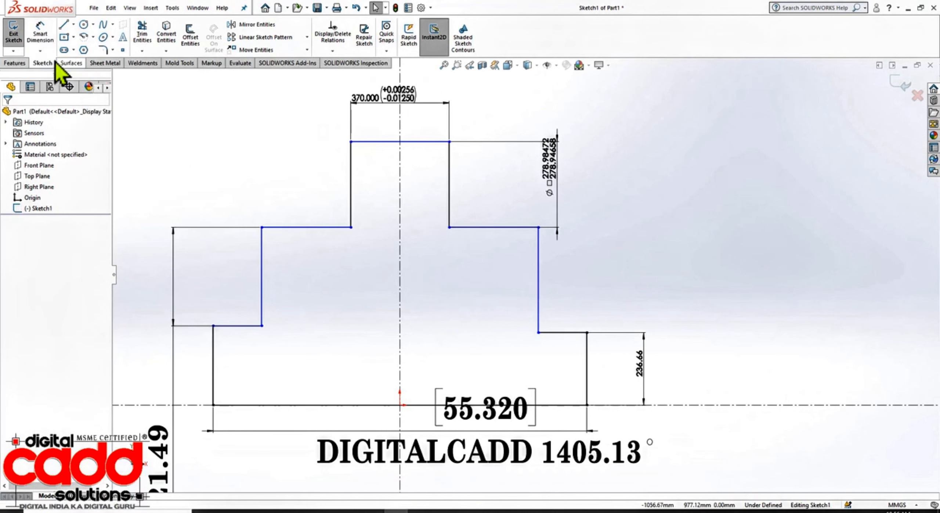
click(40, 50)
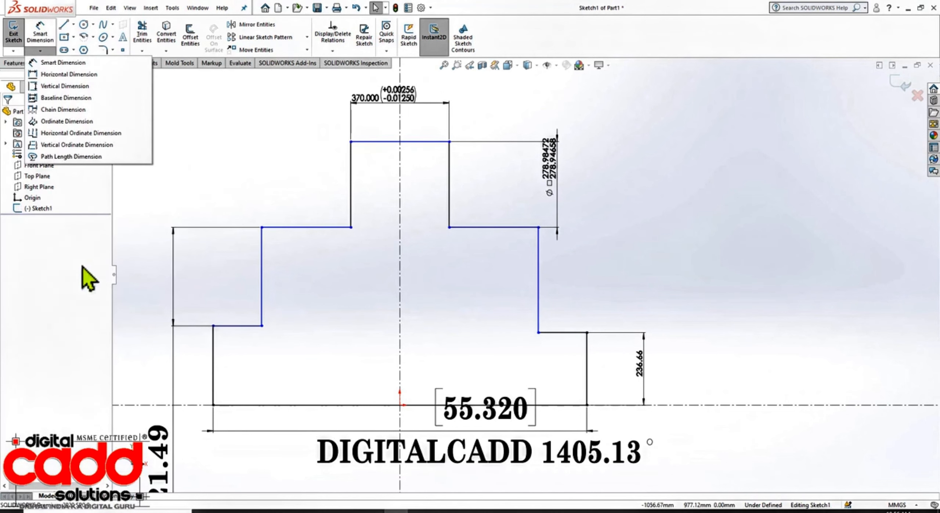
click(60, 290)
scroll(532, 239, up, 4)
scroll(455, 335, down, 2)
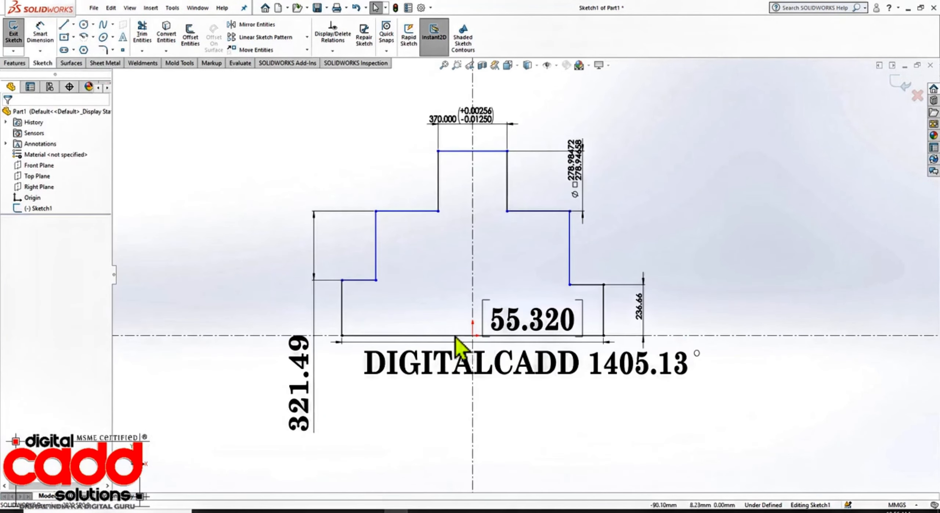
drag(309, 420, 331, 191)
click(365, 197)
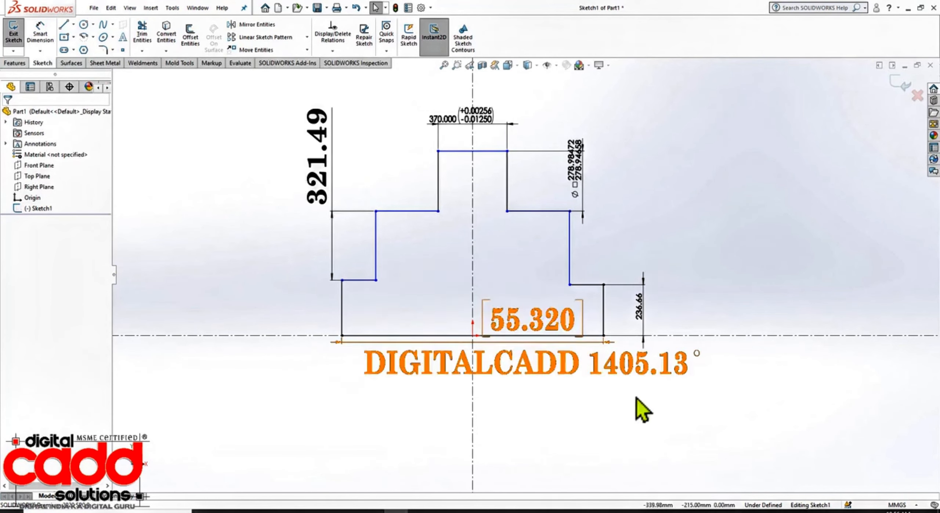
Undo the dimension edits and all dimensions placed on the stepped profile.
key(ctrl+z)
key(ctrl+z)
key(ctrl+z)
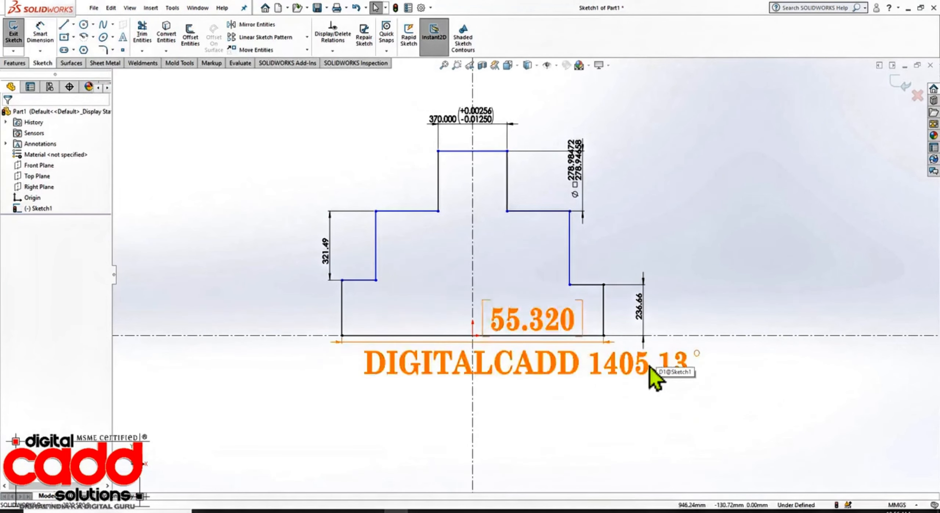
key(ctrl+z)
key(ctrl+z)
key(ctrl+z)
key(ctrl+z)
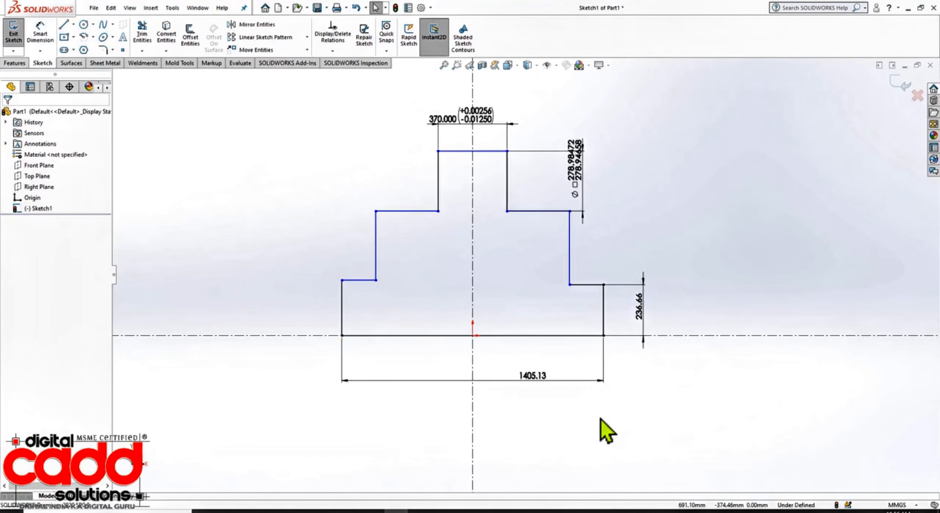
key(ctrl+z)
key(ctrl+z)
key(ctrl+z)
key(ctrl+z)
key(ctrl+z)
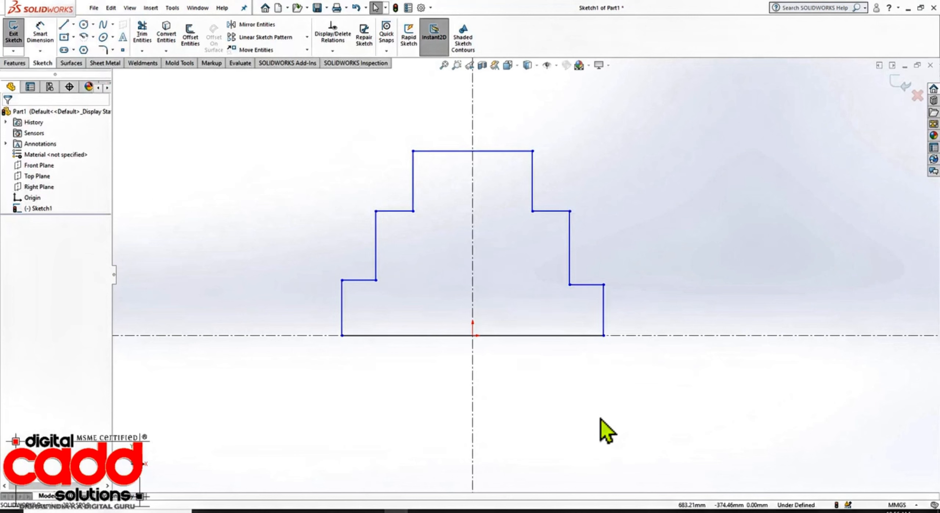
key(ctrl+z)
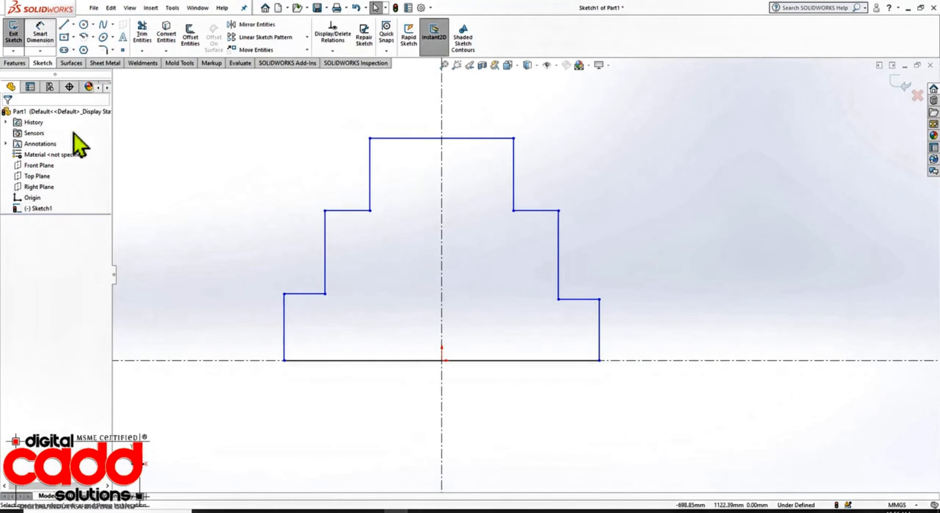
Dimension the profile's base line with Smart Dimension, placing it below the line and keeping its length.
click(376, 366)
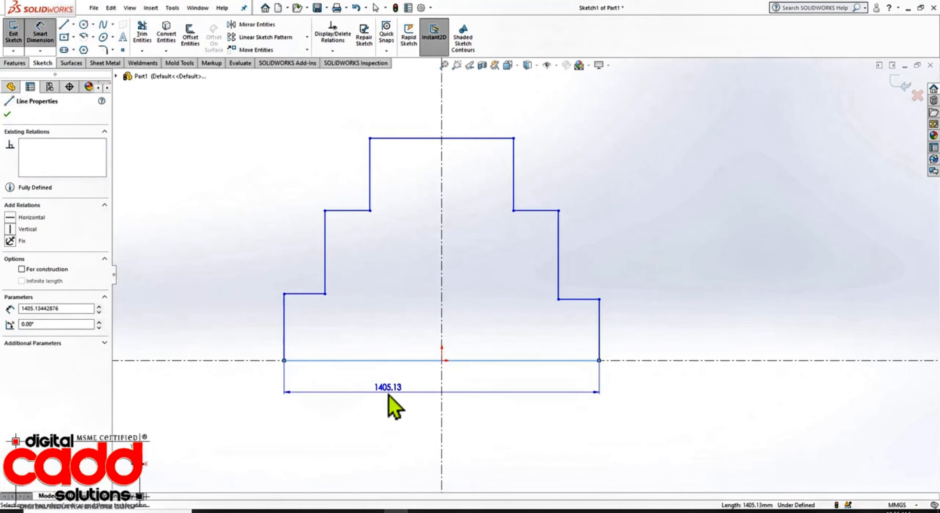
click(404, 402)
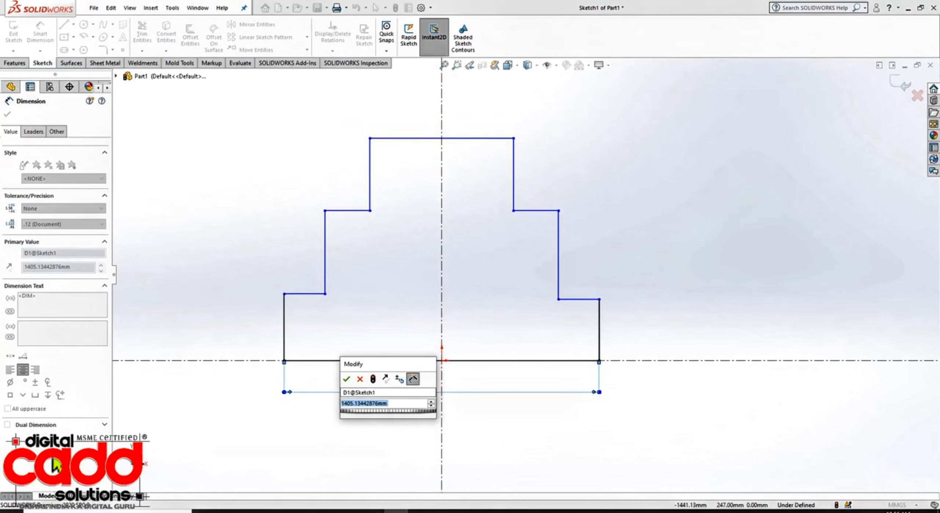
click(36, 136)
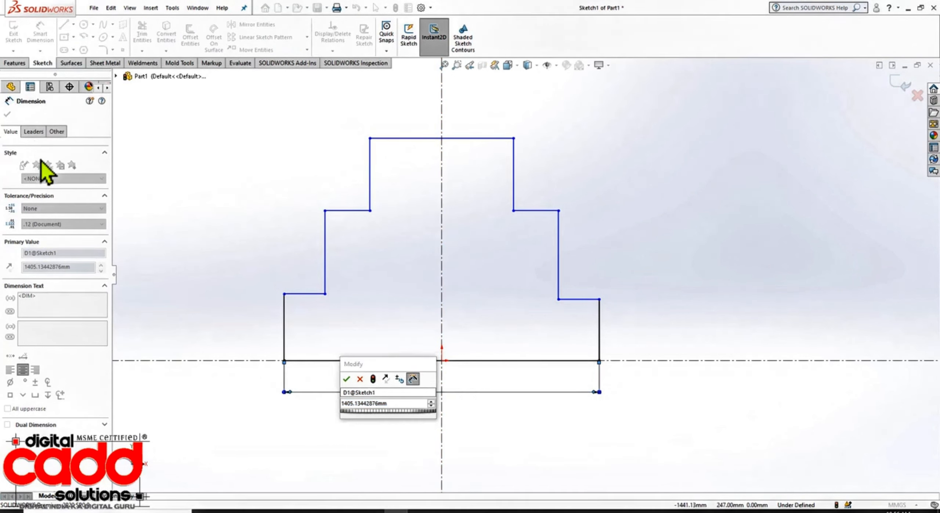
click(346, 379)
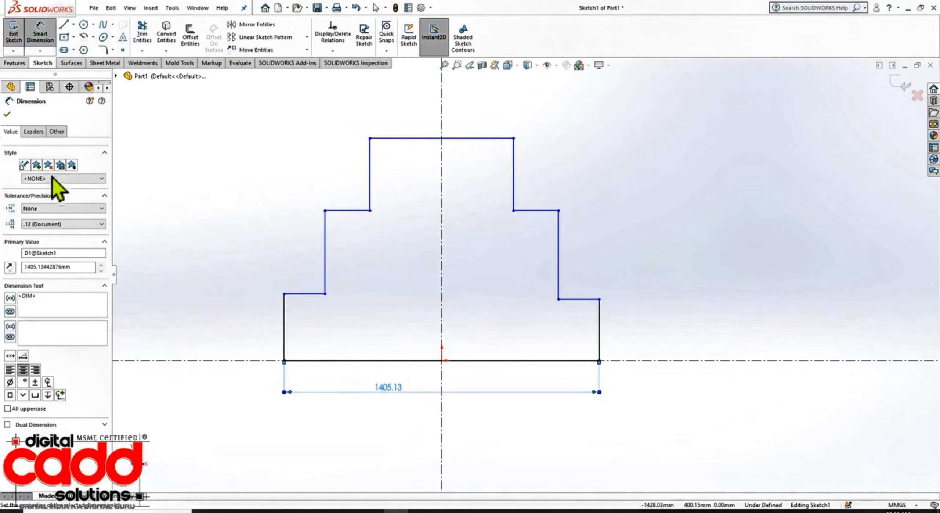
Replace the base width dimension's document bend length with 60 mm and accept the dimension properties.
click(38, 132)
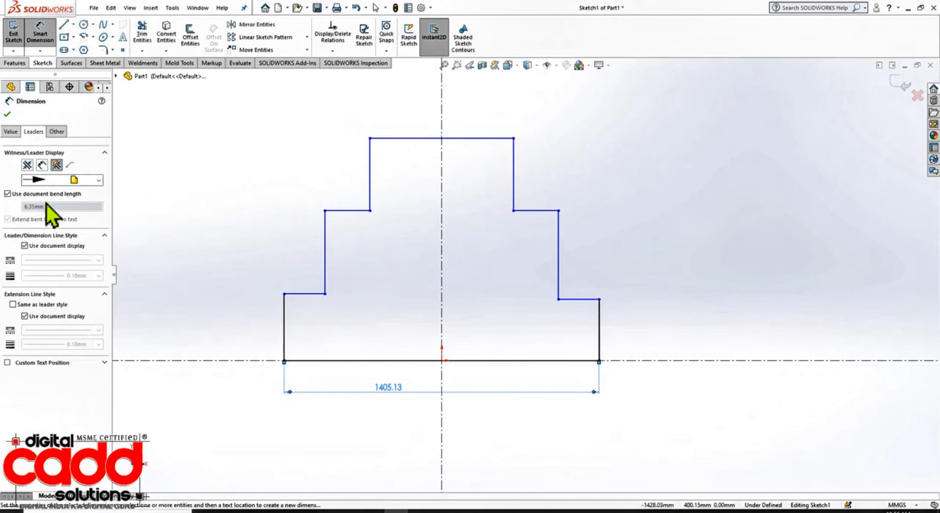
click(60, 195)
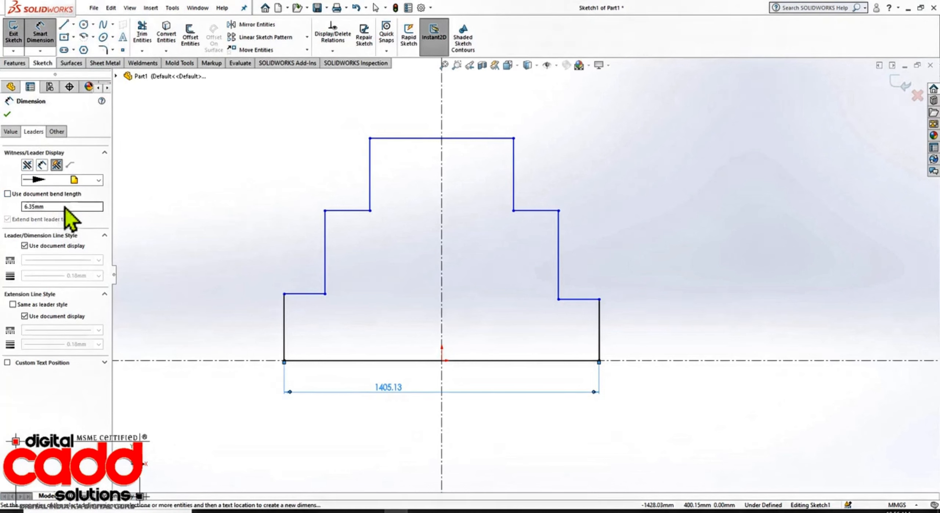
click(74, 181)
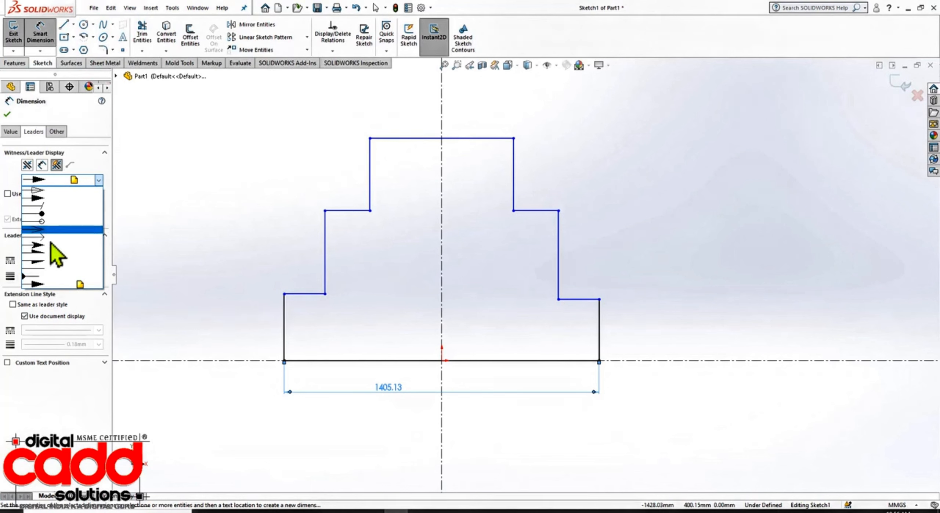
click(125, 189)
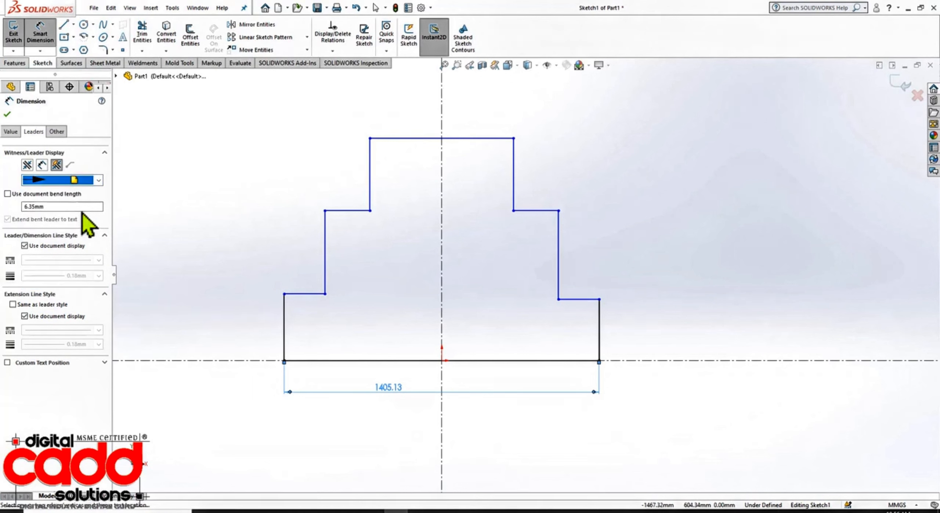
key(Tab)
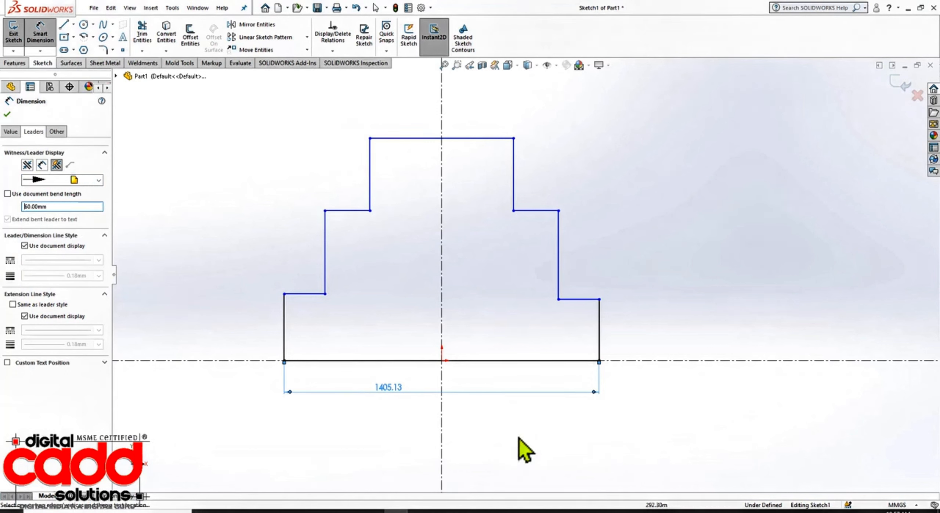
click(7, 114)
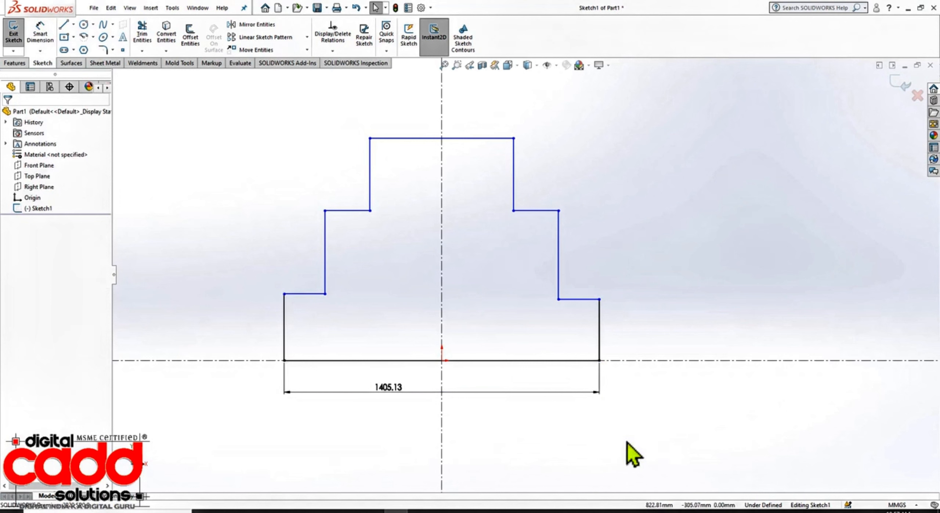
Reopen the base width dimension's leader properties and restore the document bend length.
click(471, 391)
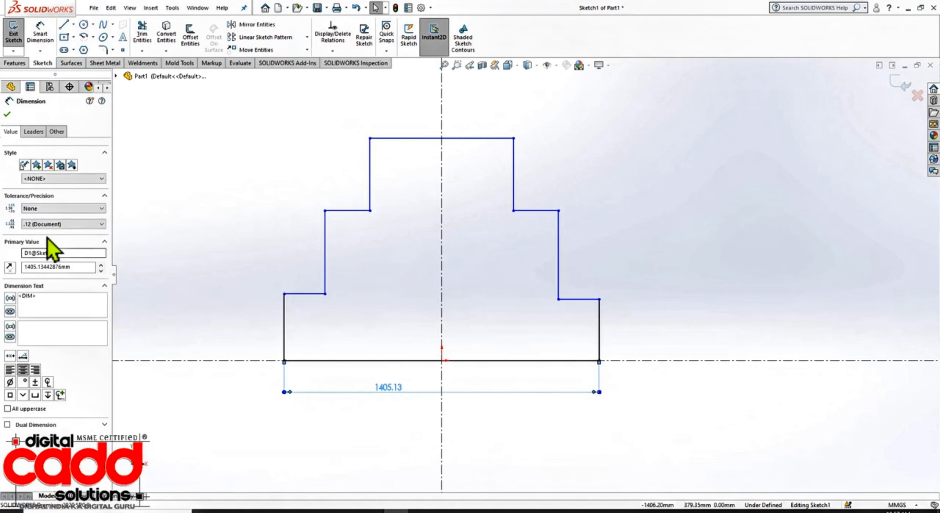
click(38, 133)
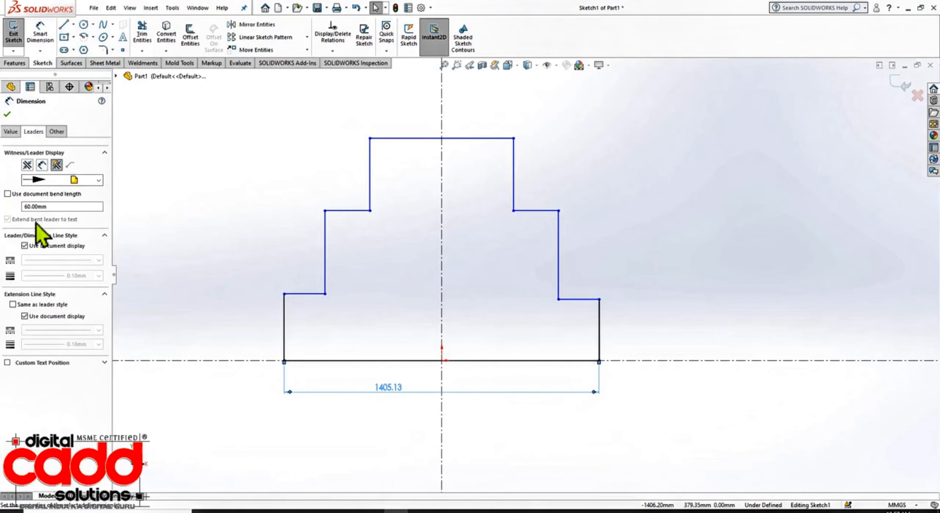
click(45, 193)
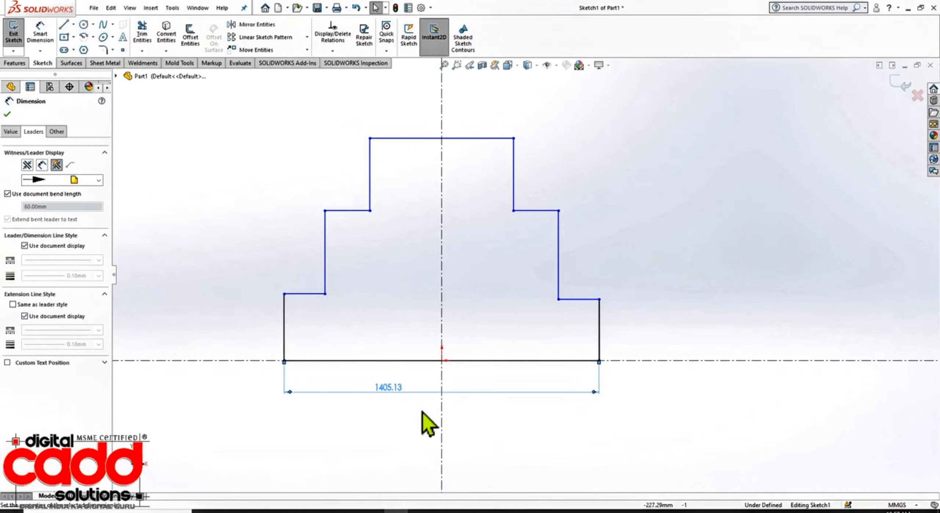
Turn off the document display for the base width dimension's line style and set the line to dashed.
click(82, 245)
click(99, 260)
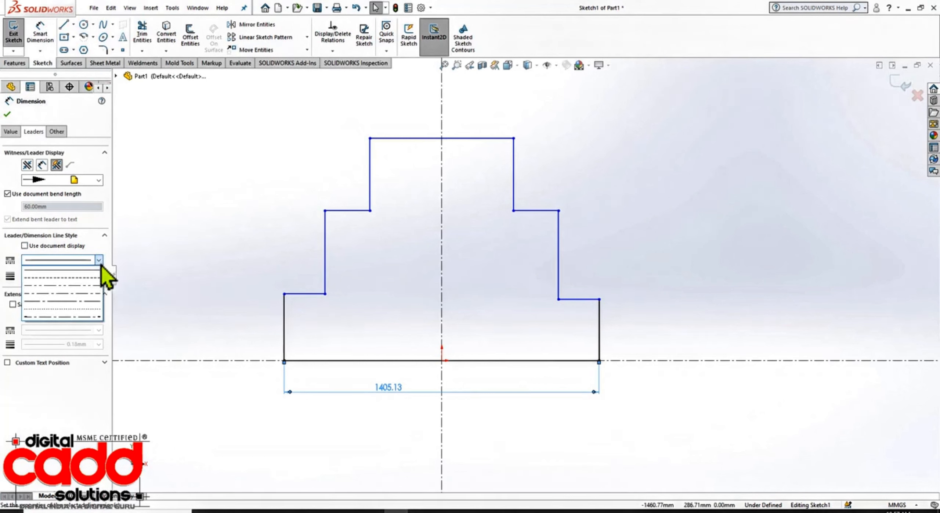
click(92, 285)
scroll(477, 394, down, 5)
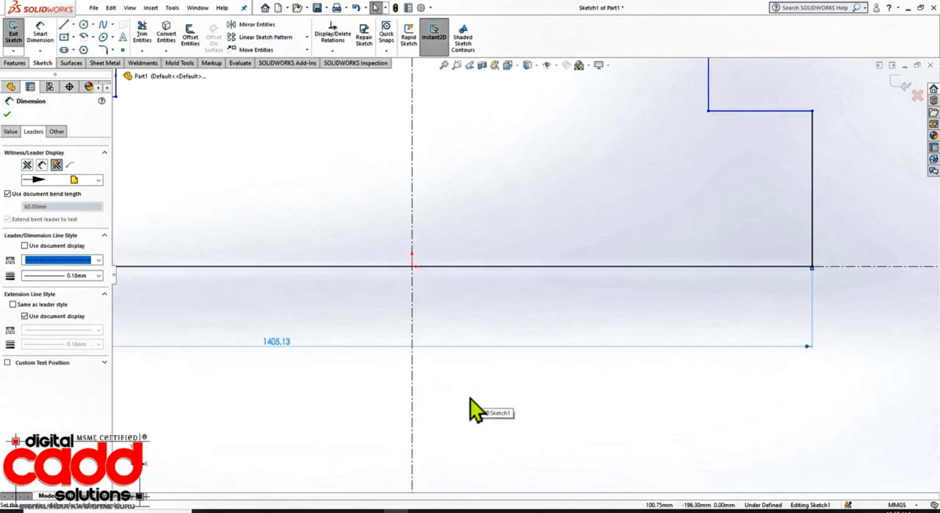
Try other line types for the base width dimension's leader, settle on a dash-dot line and set its thickness to 0.7 mm.
click(99, 260)
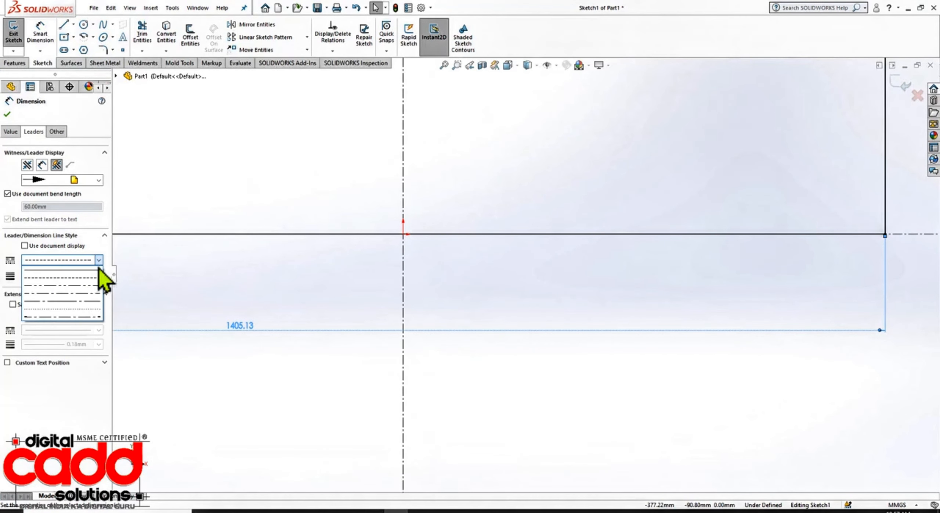
click(90, 303)
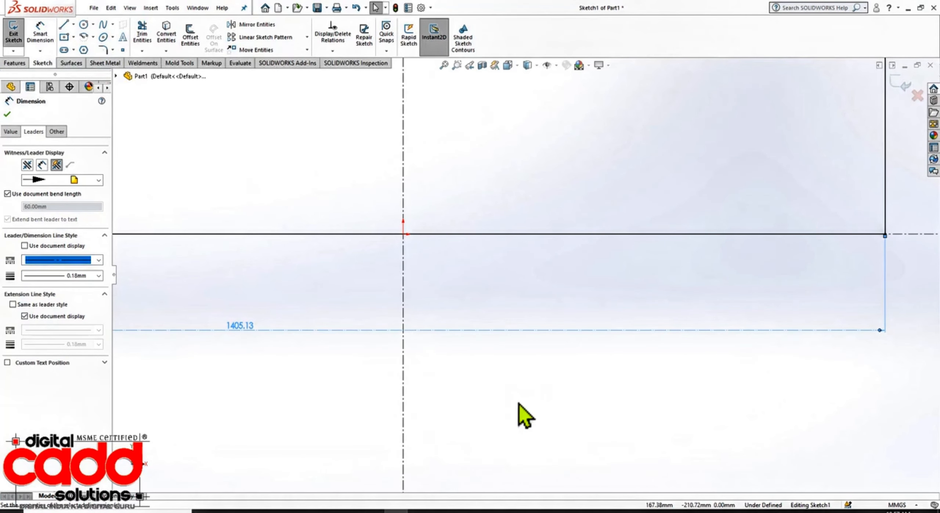
click(99, 260)
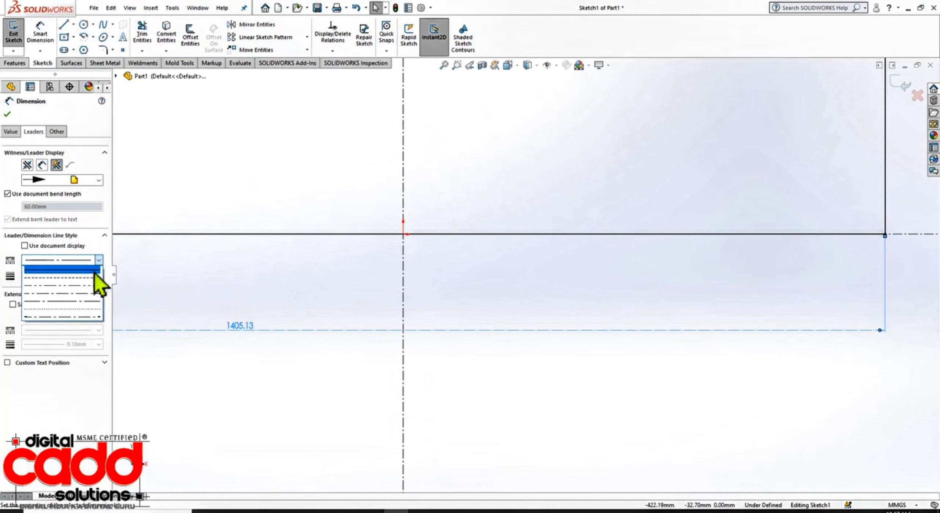
click(77, 301)
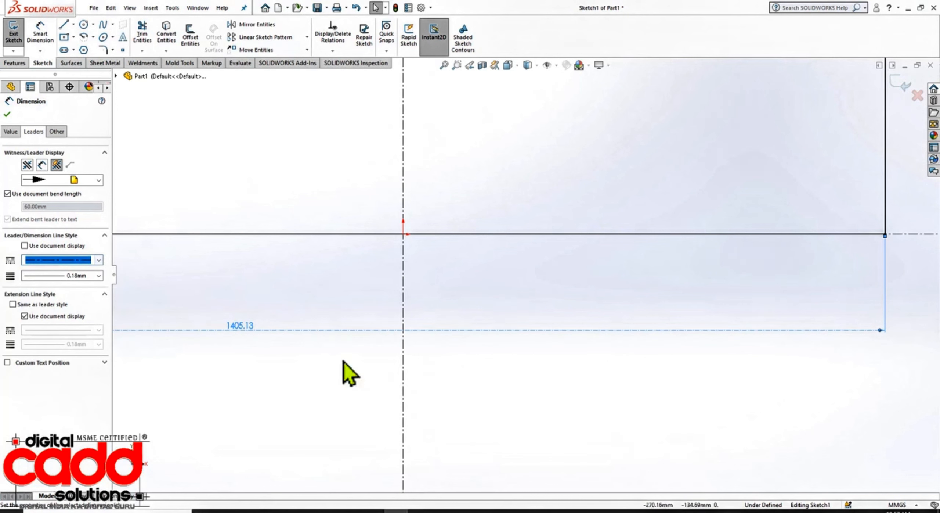
click(98, 276)
click(82, 316)
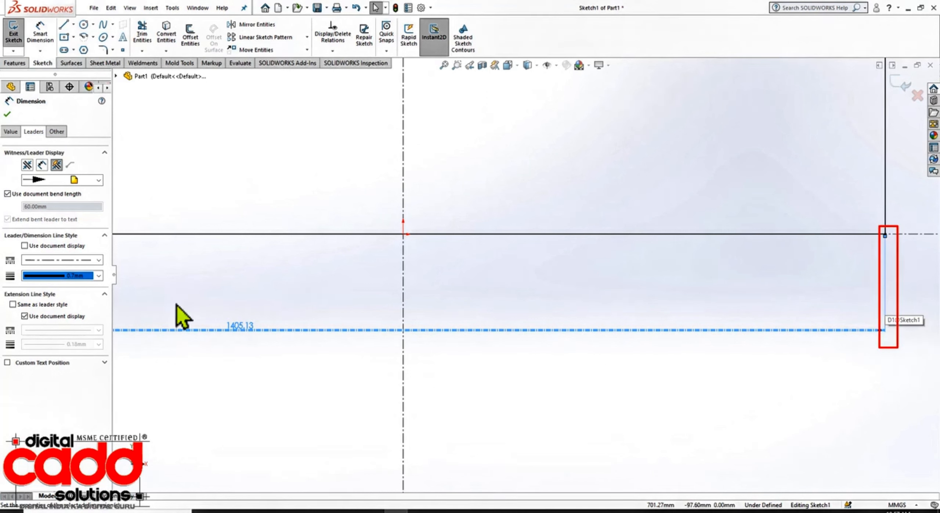
Turn off the document display for the extension lines and give them a dash-dot style with 2 mm thickness.
click(52, 316)
click(86, 330)
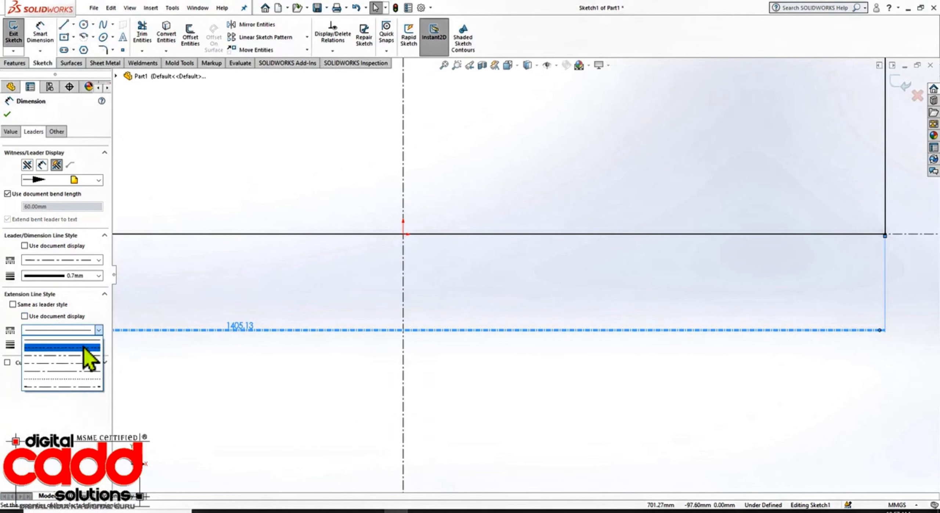
click(85, 371)
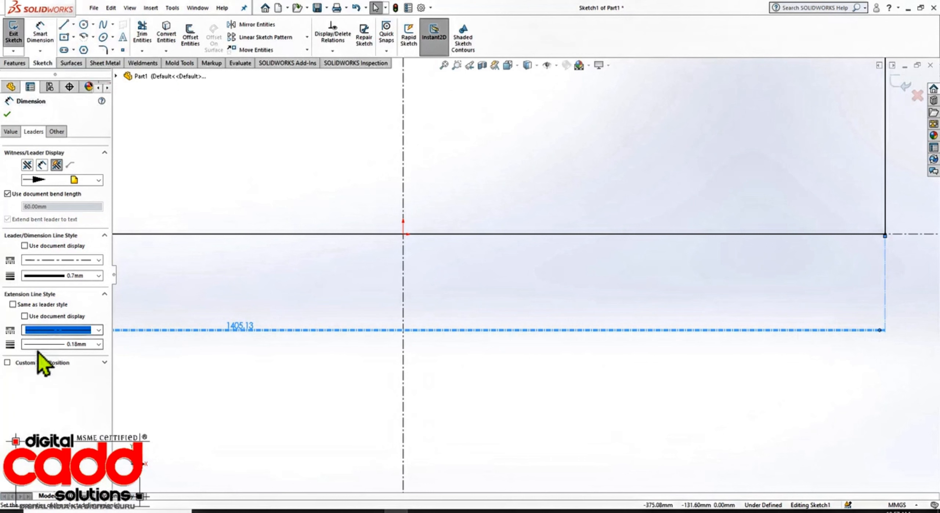
click(64, 345)
click(83, 426)
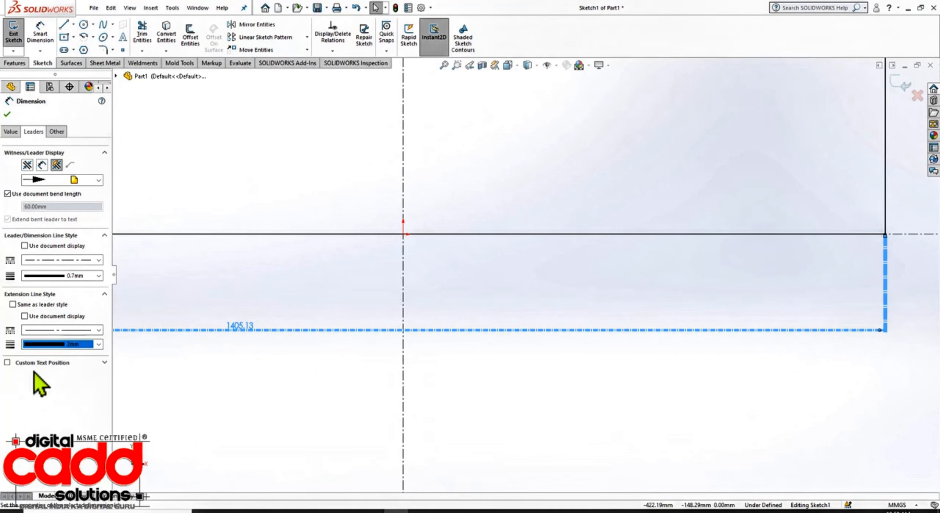
Enable a custom text position for the base width dimension, try all three layouts and keep the text above an unbroken line.
click(7, 363)
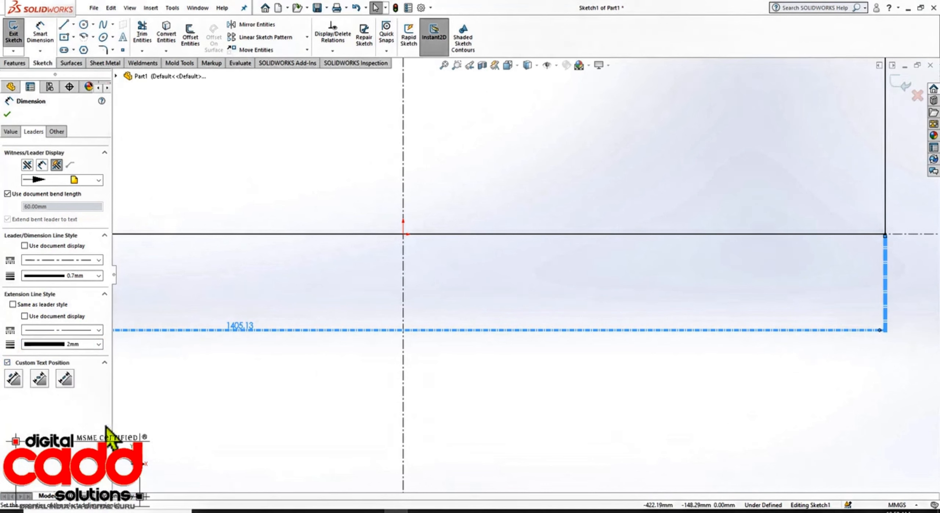
click(41, 380)
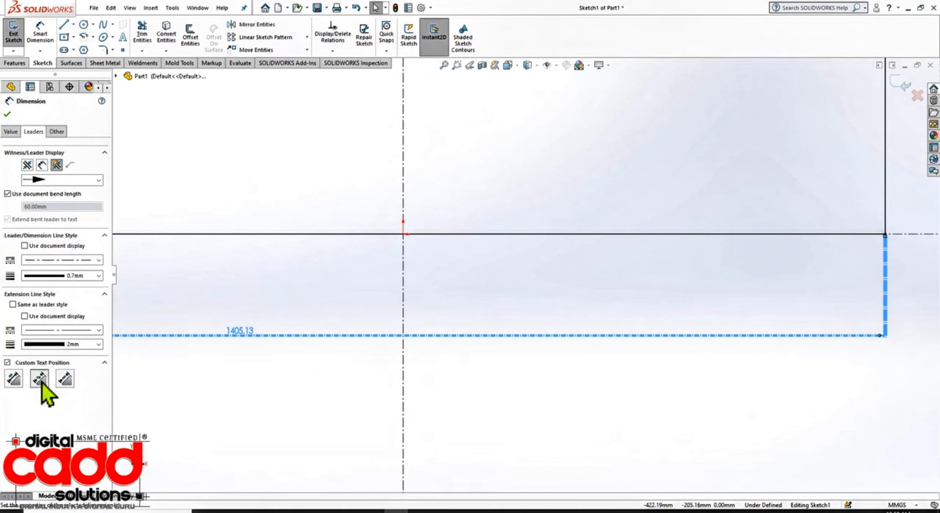
click(66, 385)
click(18, 381)
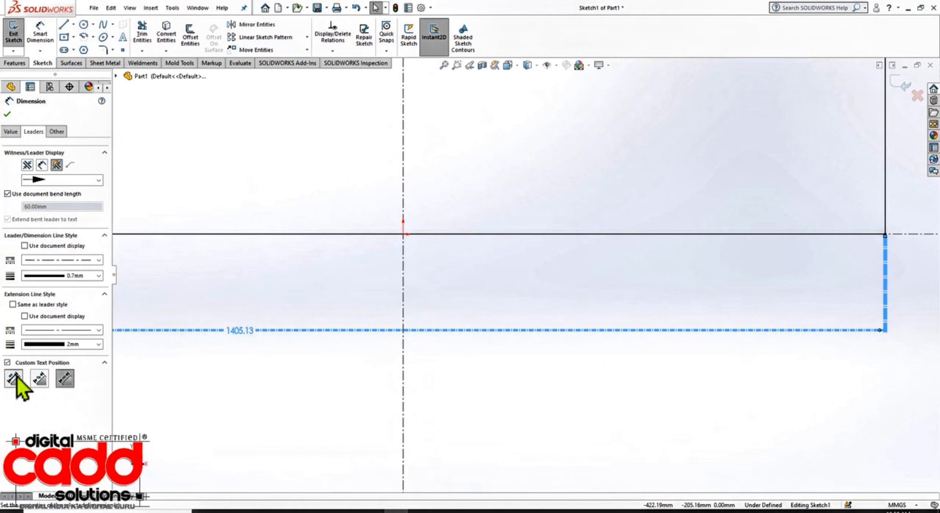
click(40, 382)
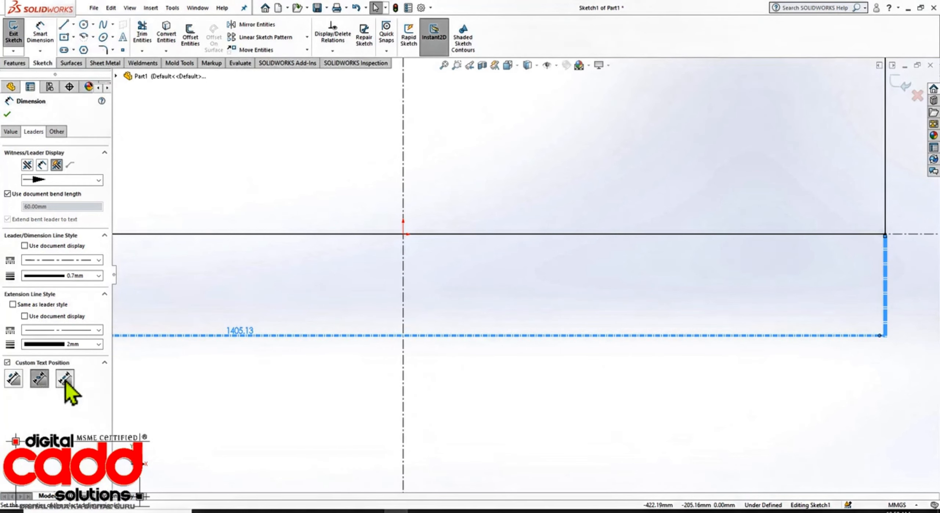
click(66, 382)
click(17, 382)
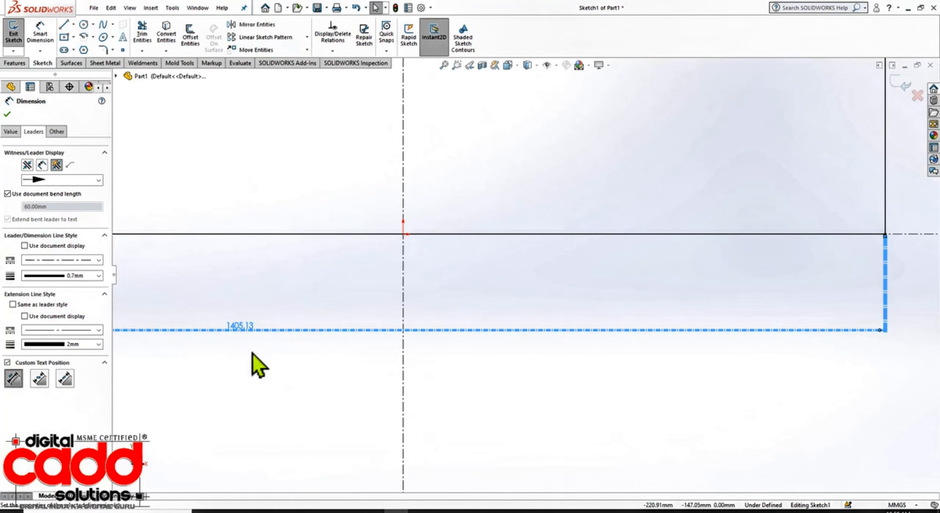
click(289, 379)
scroll(291, 374, up, 6)
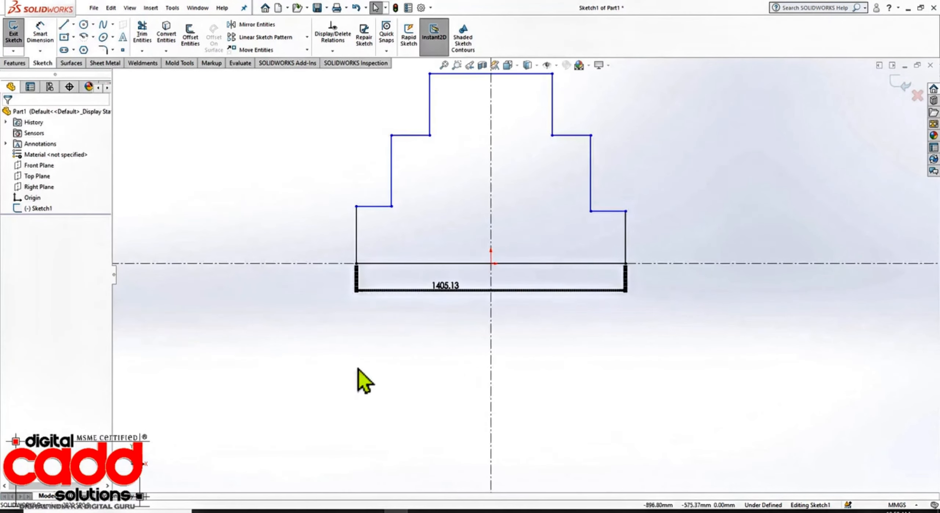
scroll(757, 169, down, 3)
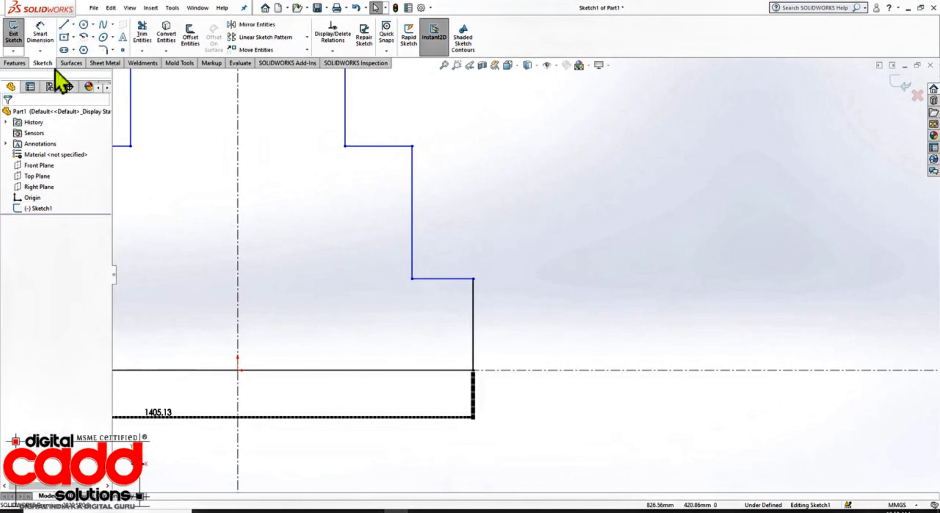
Examine the sketch dimension types offered alongside Smart Dimension, from Horizontal to Path Length Dimension.
click(42, 34)
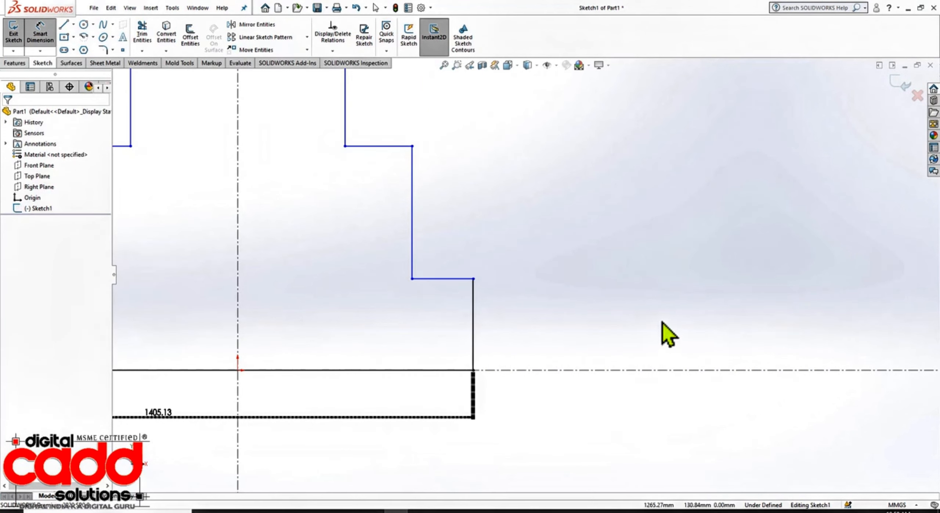
key(Escape)
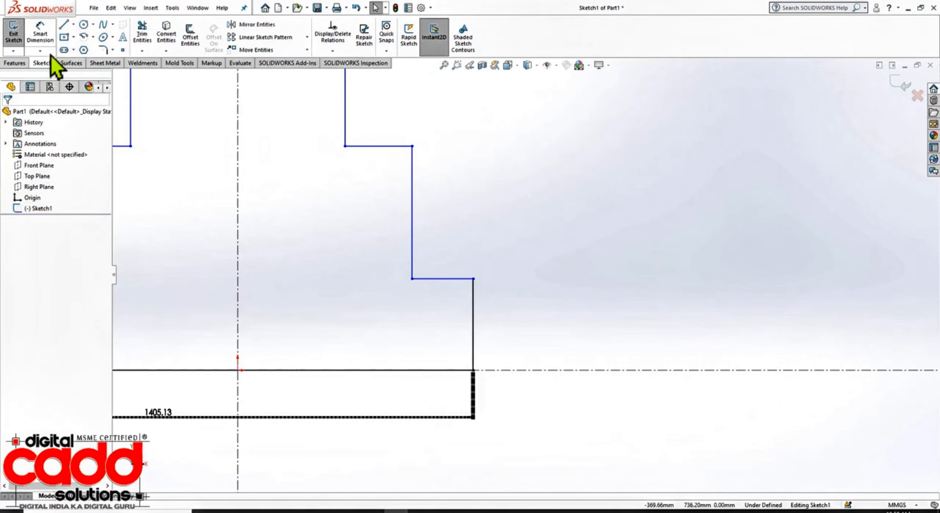
click(40, 51)
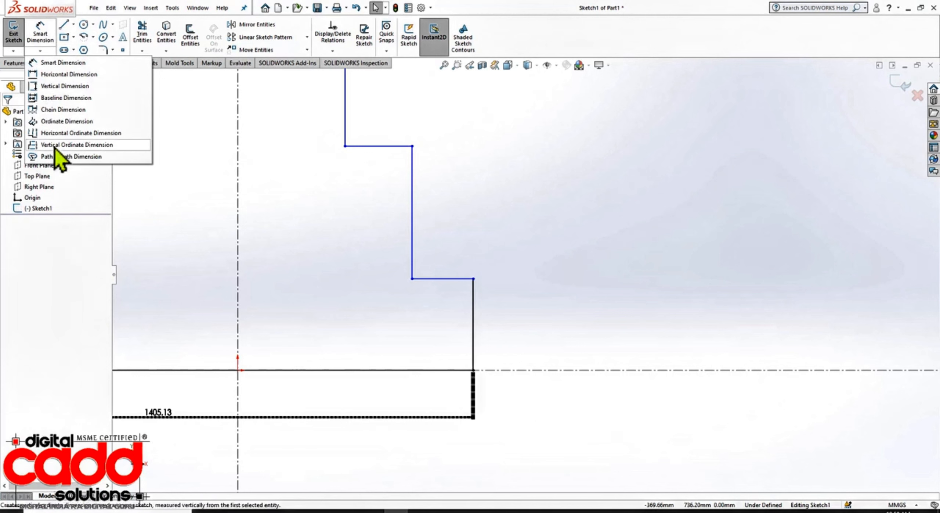
mouse_move(45, 51)
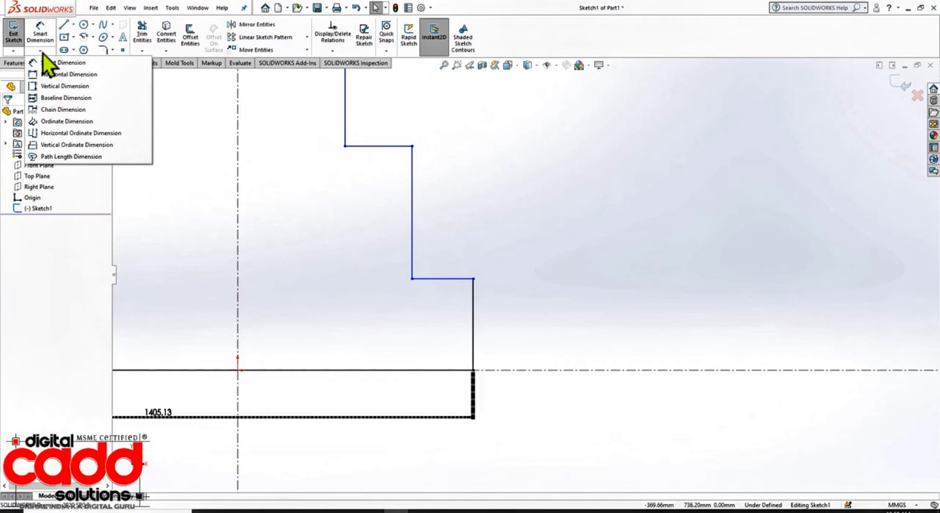
click(246, 224)
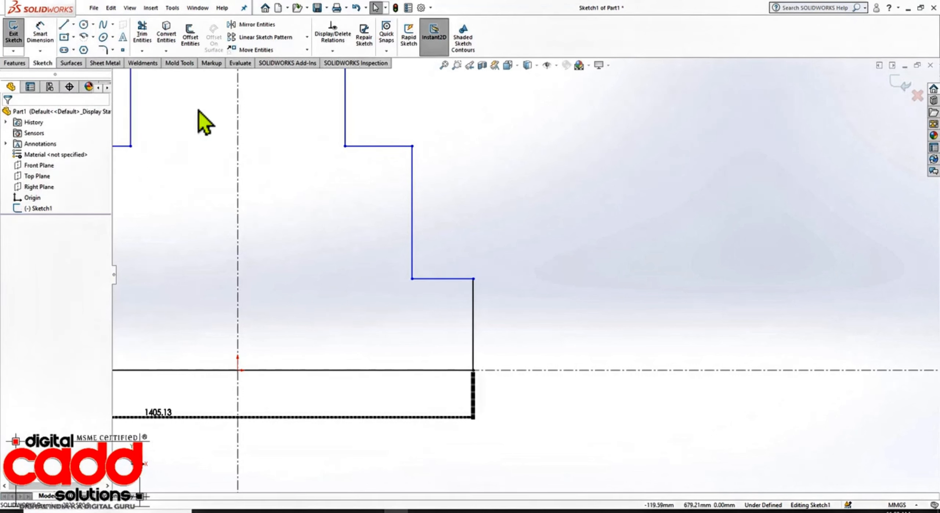
click(40, 51)
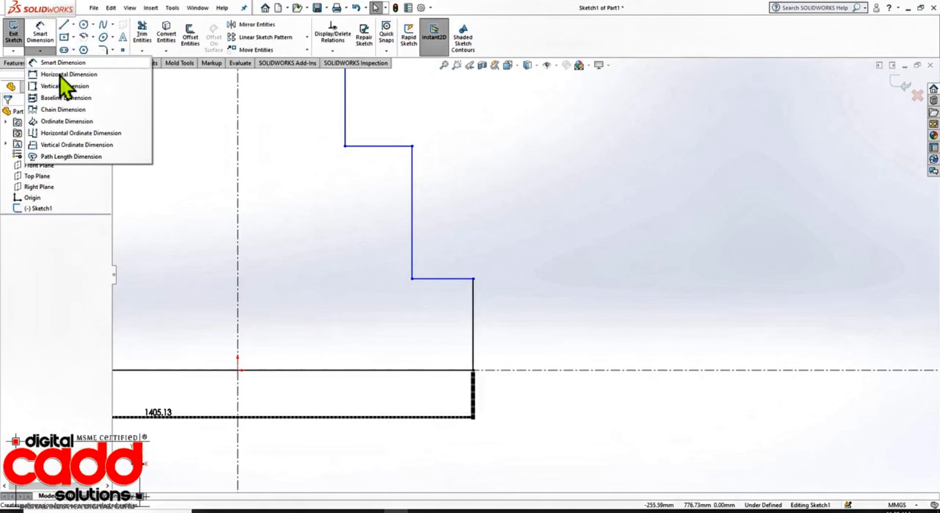
click(319, 237)
Delete the width dimension below the profile's base line.
scroll(434, 254, up, 5)
scroll(305, 240, down, 3)
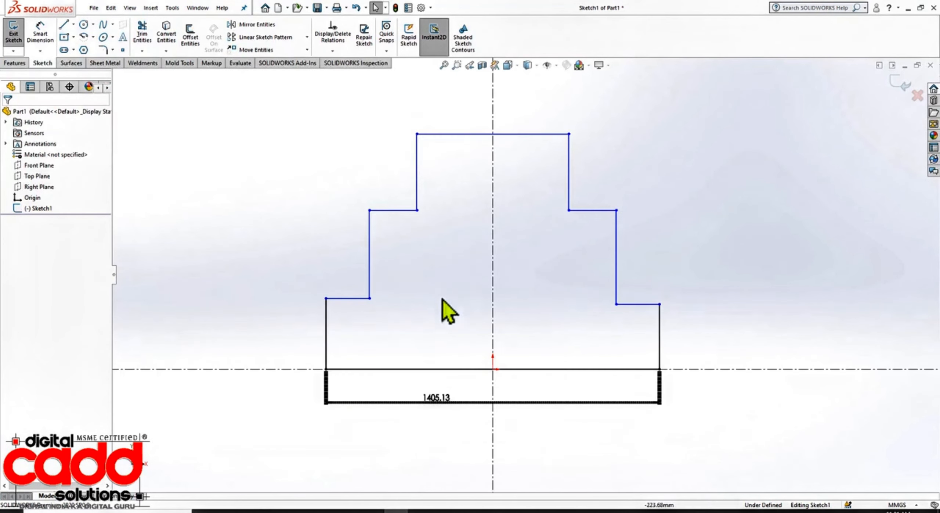
click(442, 407)
key(BackSpace)
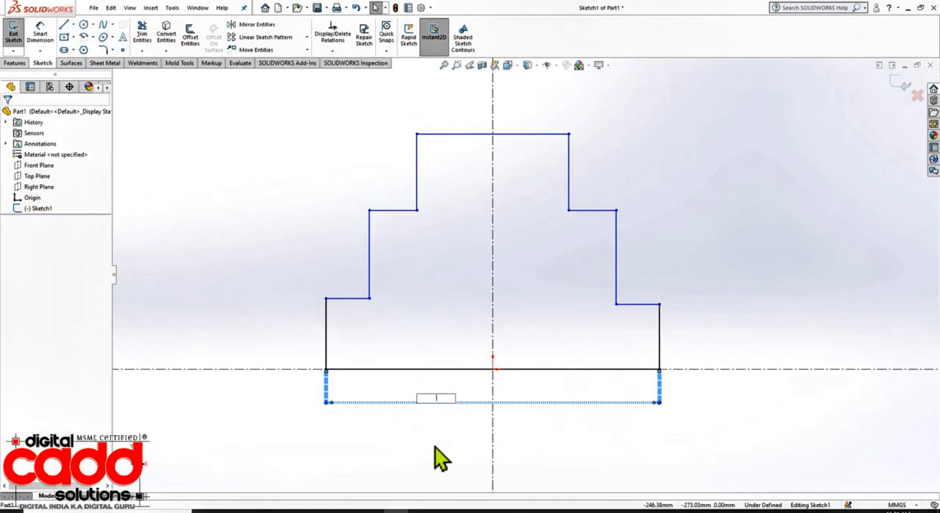
key(Return)
key(Return)
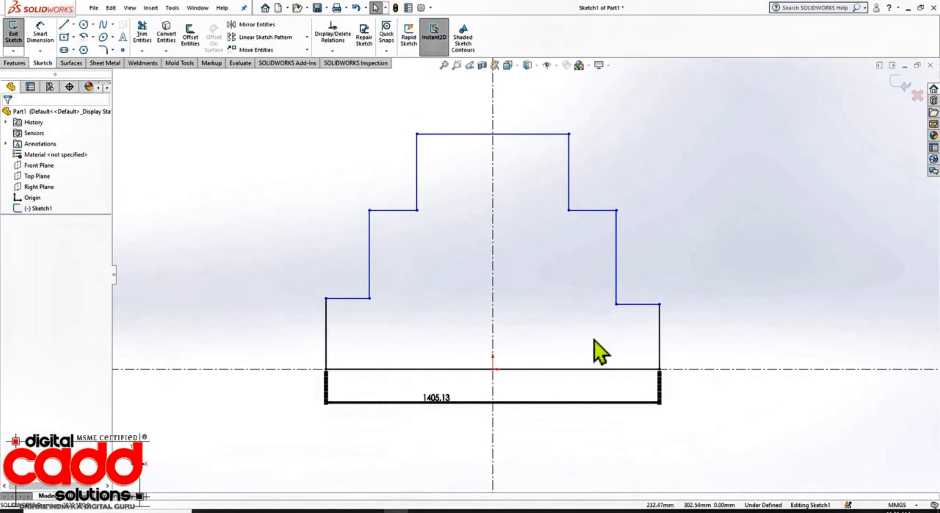
click(661, 404)
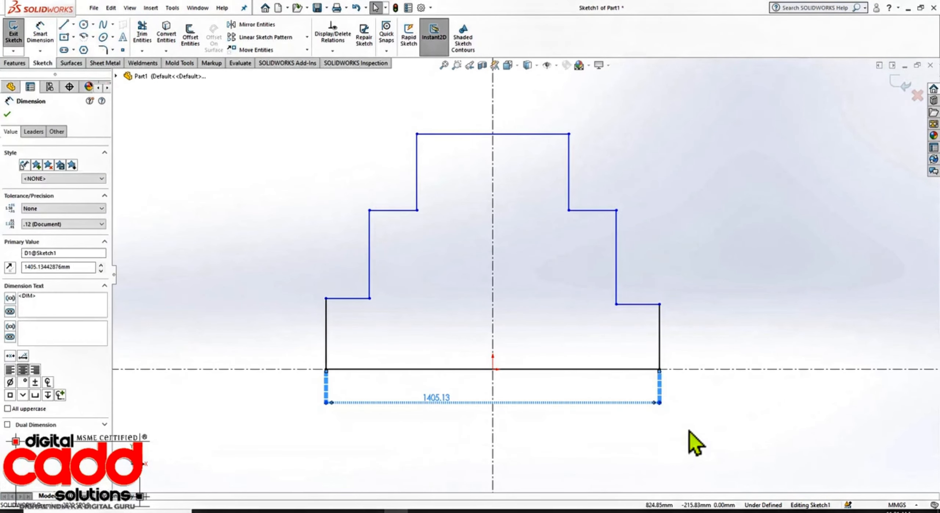
key(Delete)
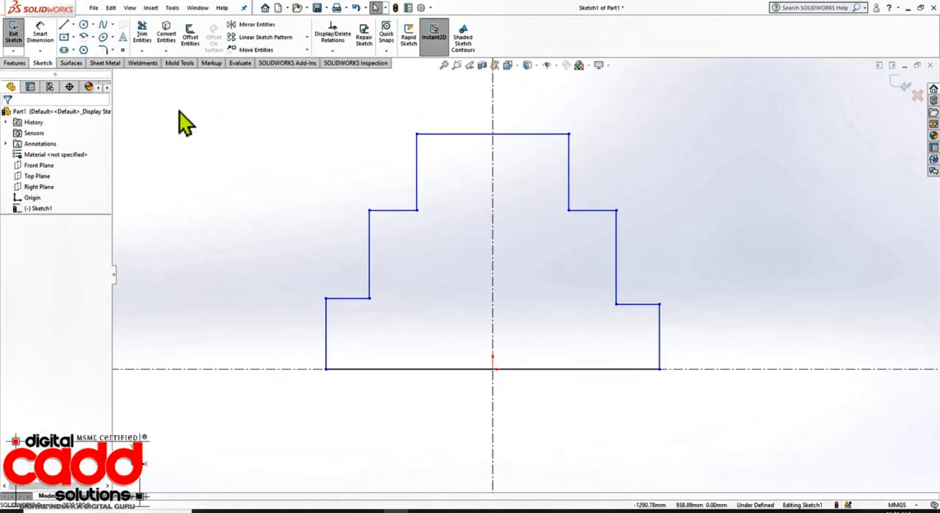
Add a Horizontal Dimension to the profile's base line, place it below the line and set it to 1450 mm.
click(41, 52)
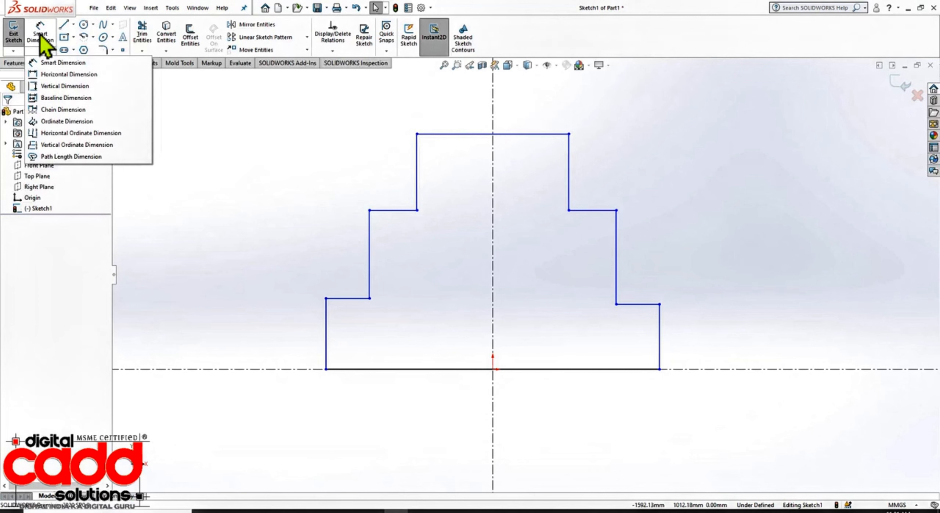
click(71, 77)
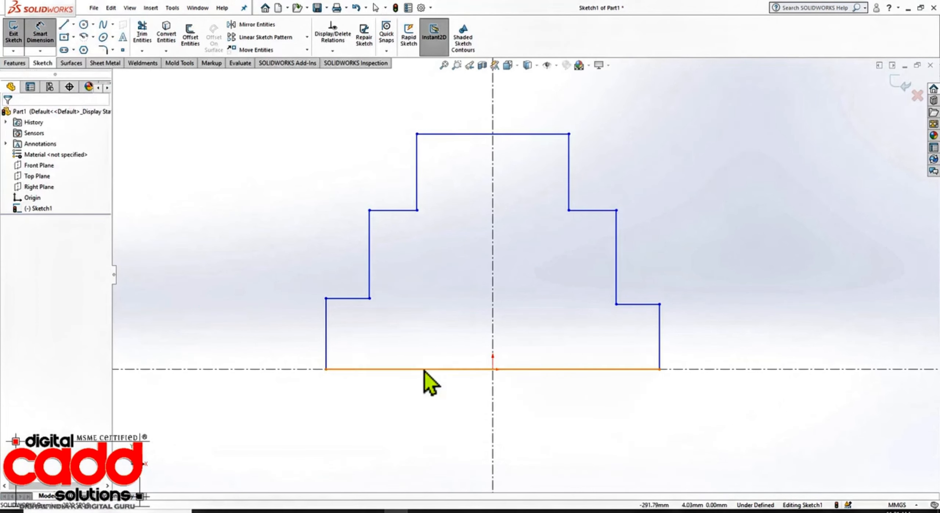
click(426, 380)
click(440, 426)
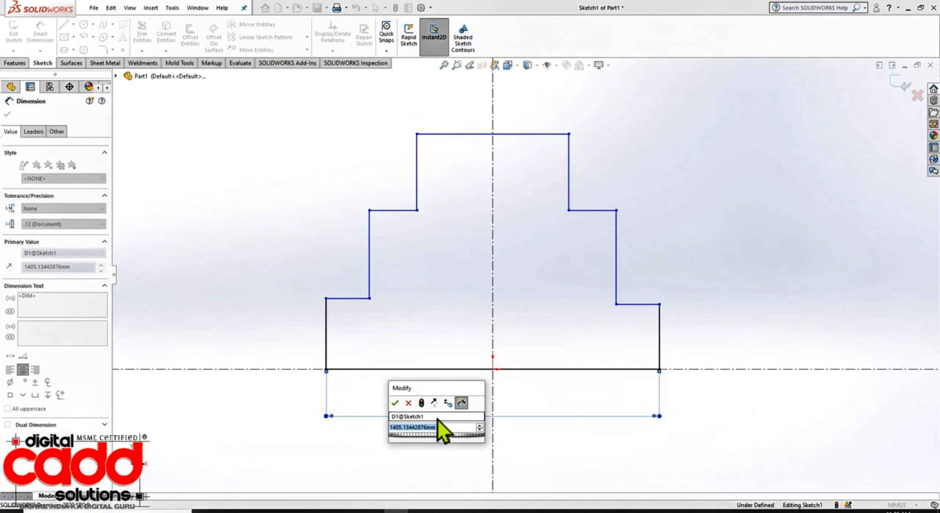
text(1450)
key(Return)
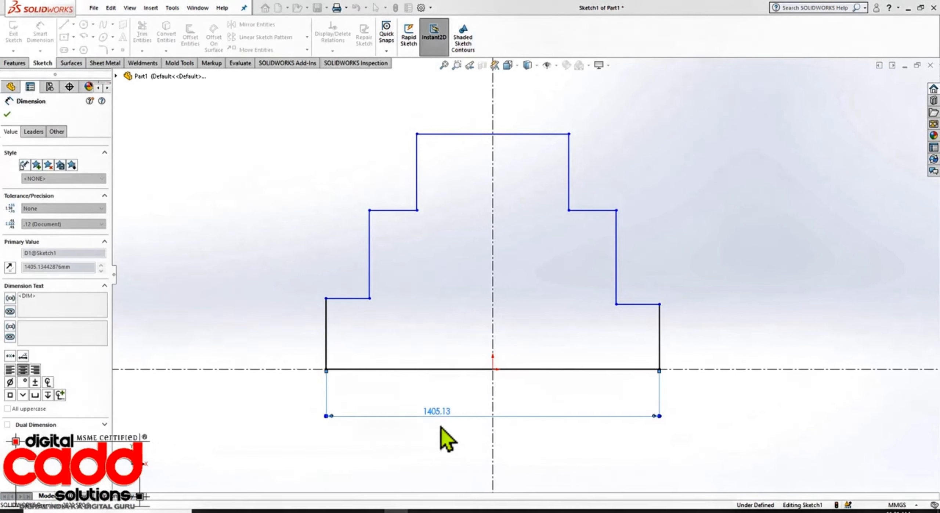
key(Escape)
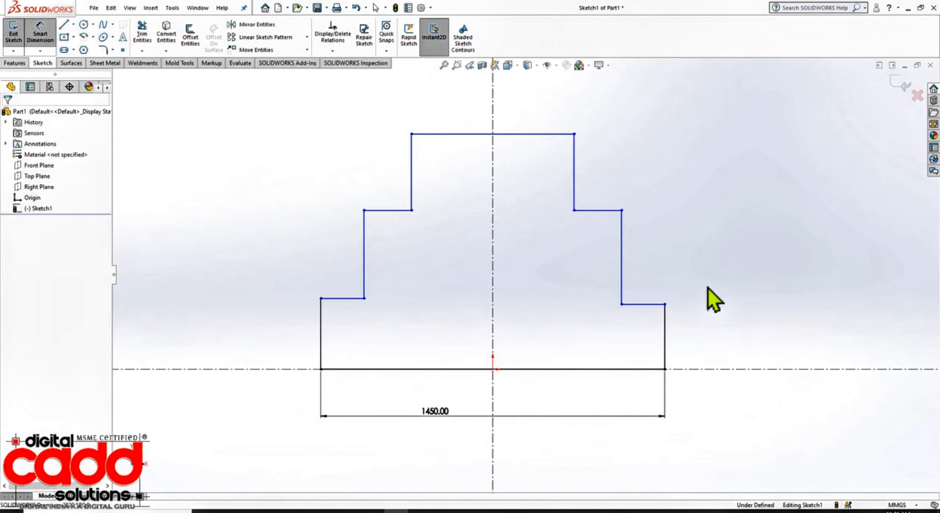
Add a Vertical Dimension to the profile's lower right outer edge, place it outside the profile and accept its current length.
click(666, 324)
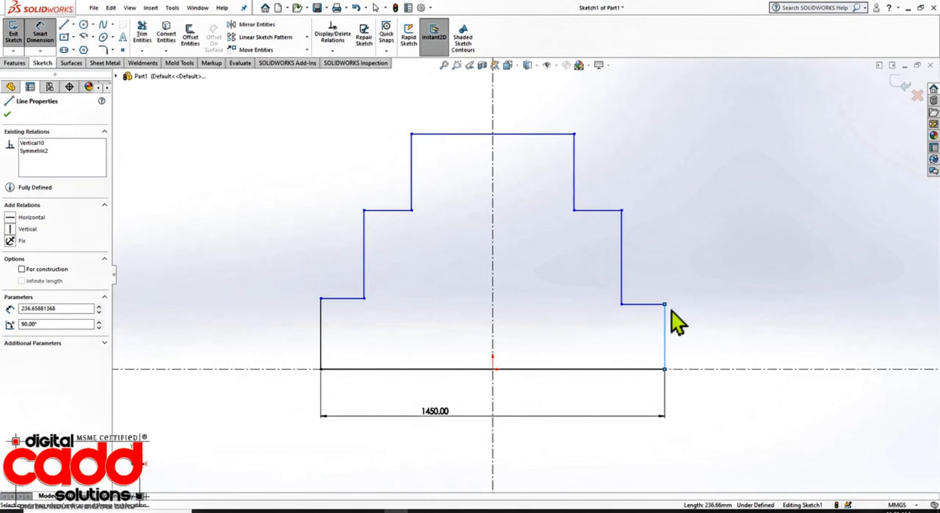
key(Escape)
click(41, 51)
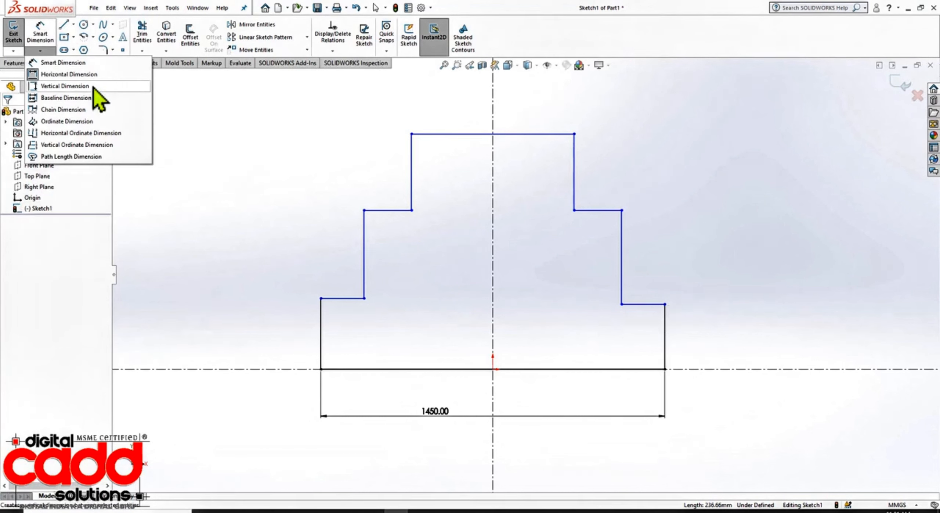
click(55, 87)
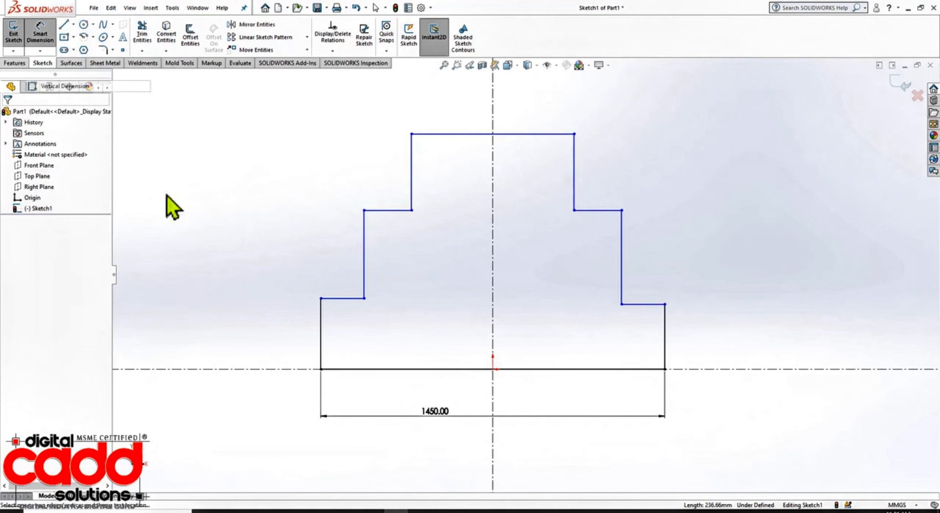
click(672, 337)
click(717, 343)
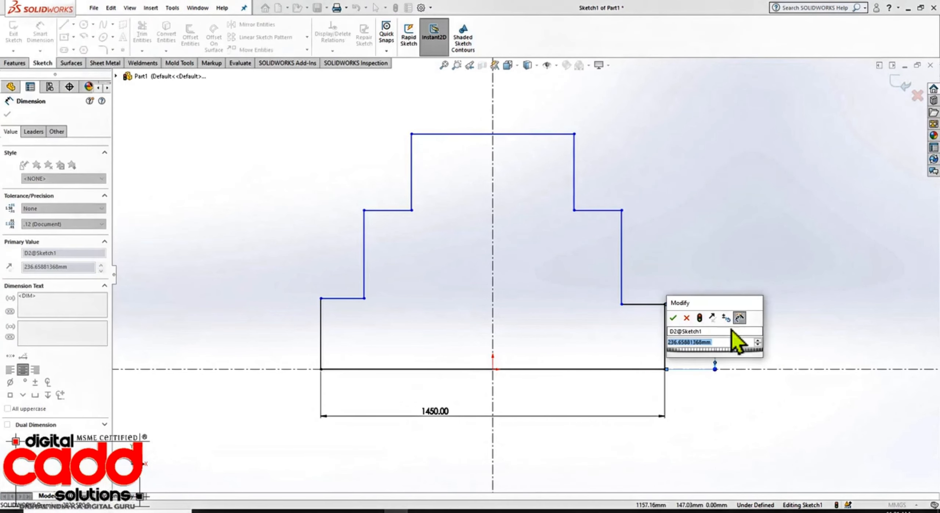
click(673, 318)
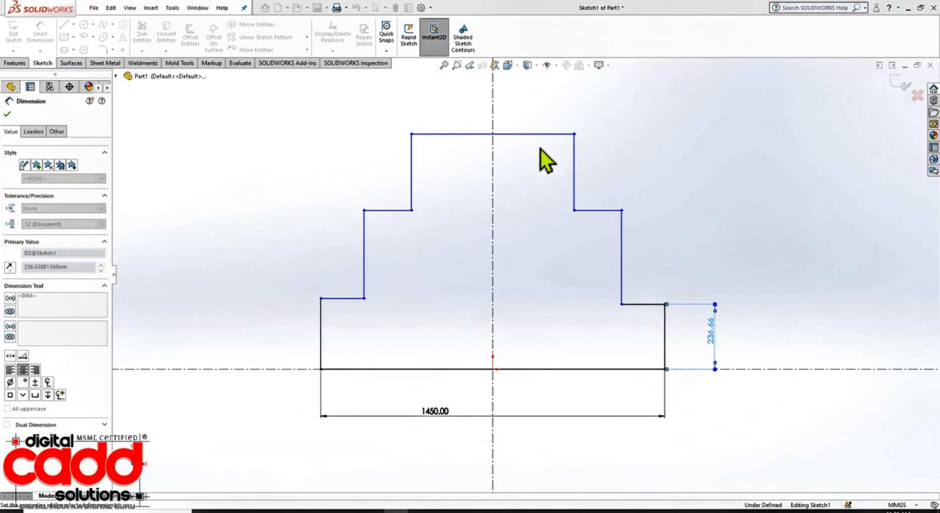
key(Escape)
click(537, 134)
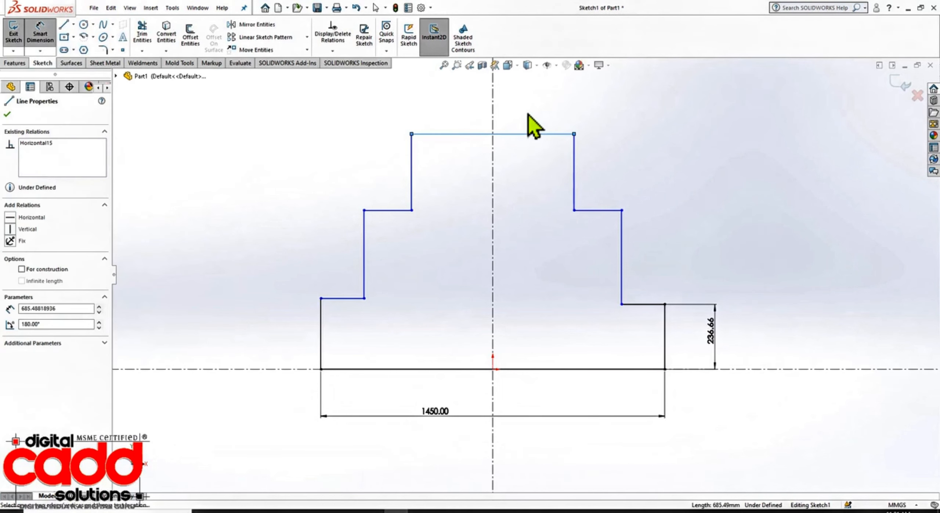
key(Escape)
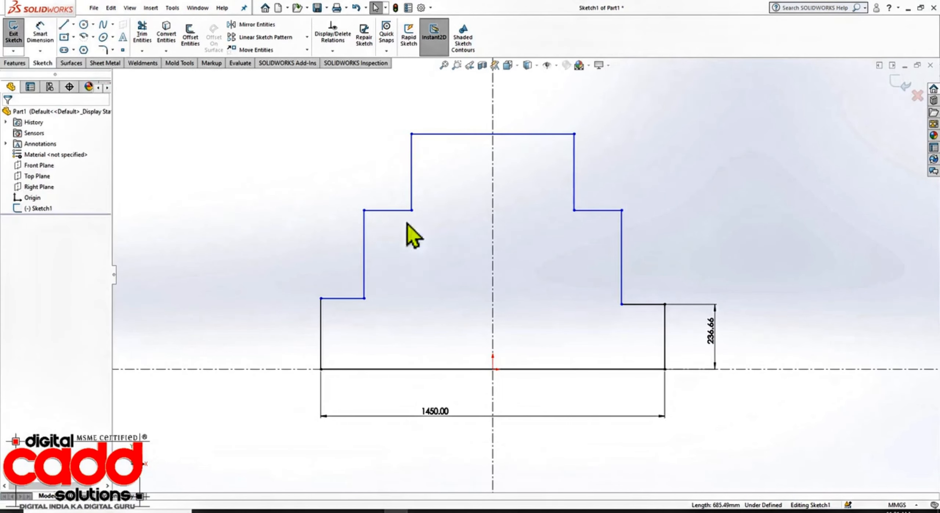
Delete the width dimension below the base line and the height dimension beside the lower right edge.
click(40, 51)
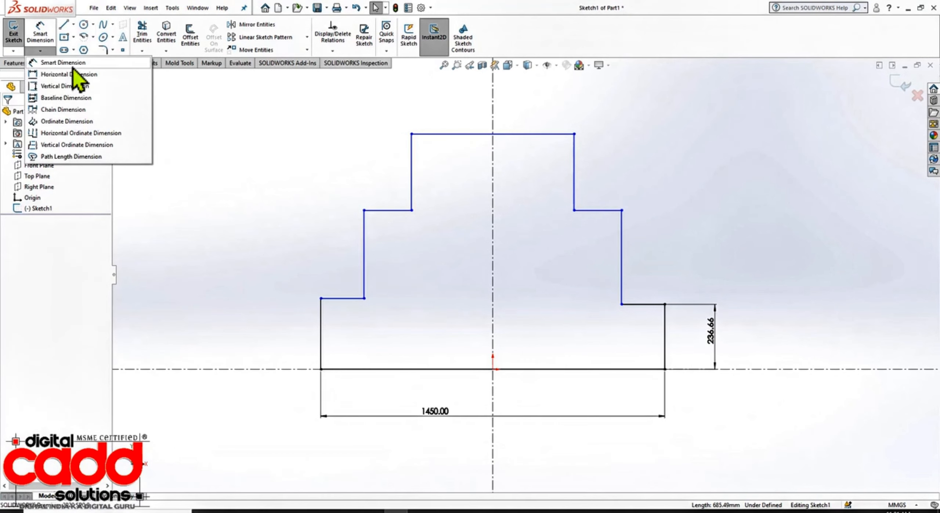
click(81, 100)
click(451, 416)
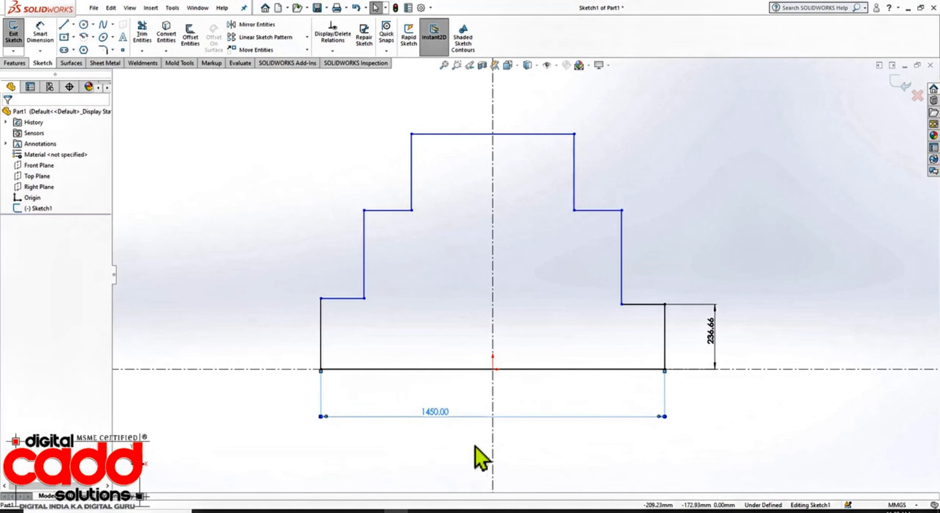
key(Delete)
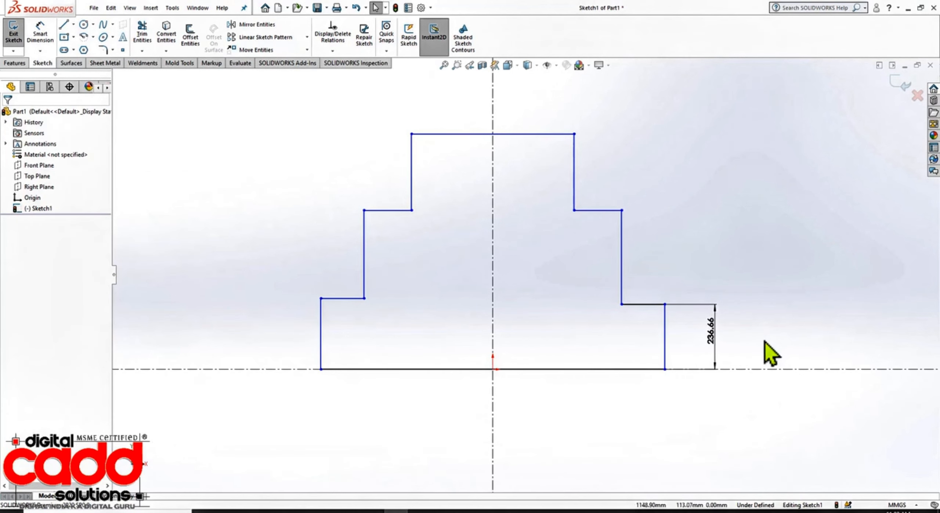
click(718, 348)
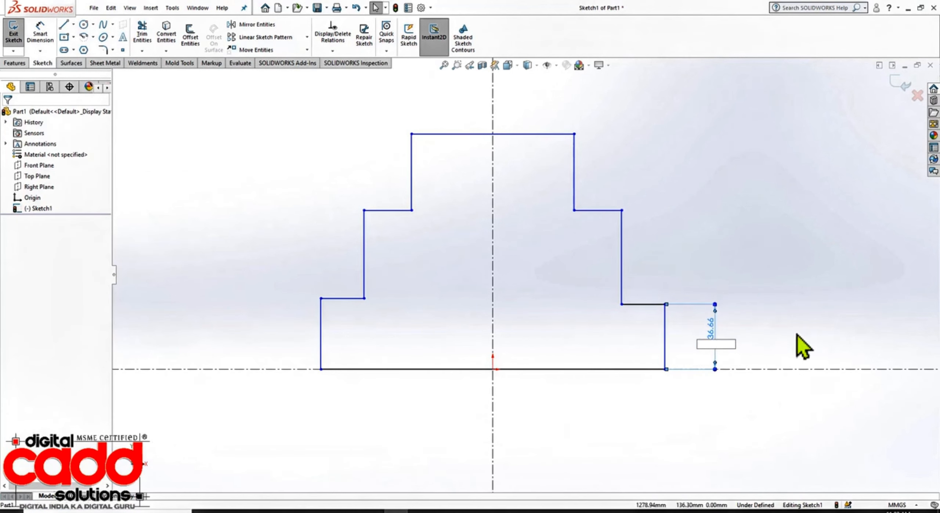
key(Return)
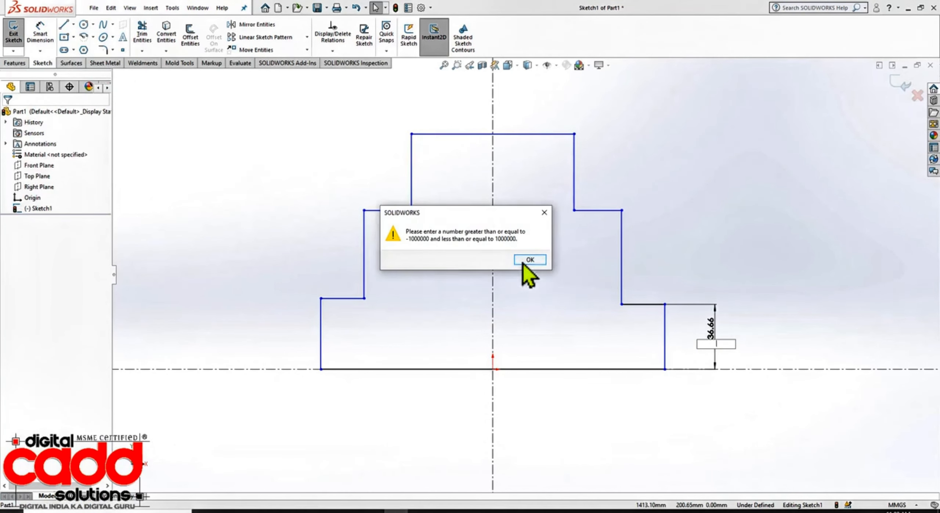
click(527, 260)
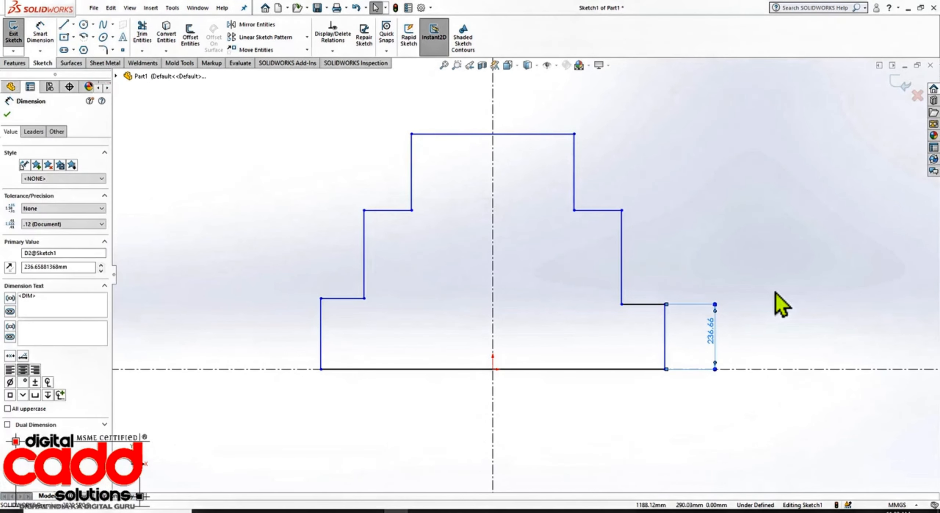
key(Delete)
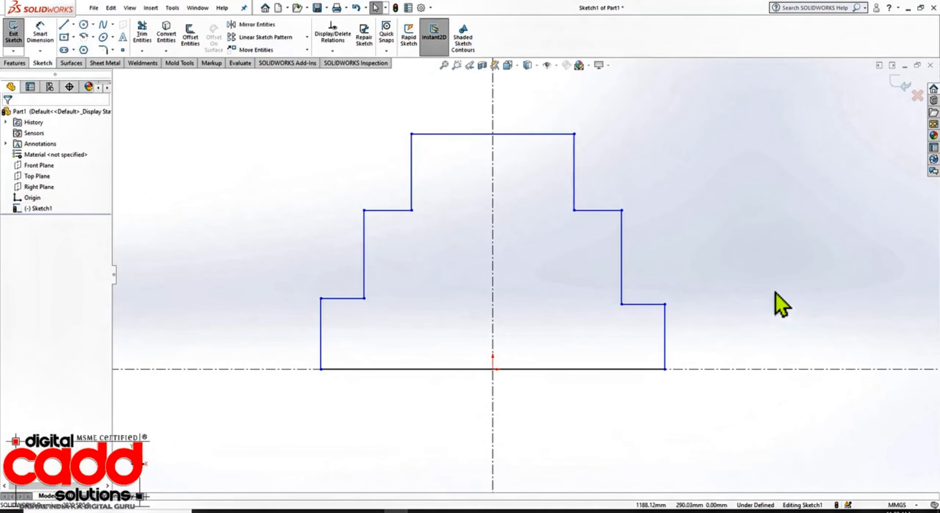
Try Baseline Dimensions from the lower left corner to the inner corners of the two left steps, and undo them.
click(40, 51)
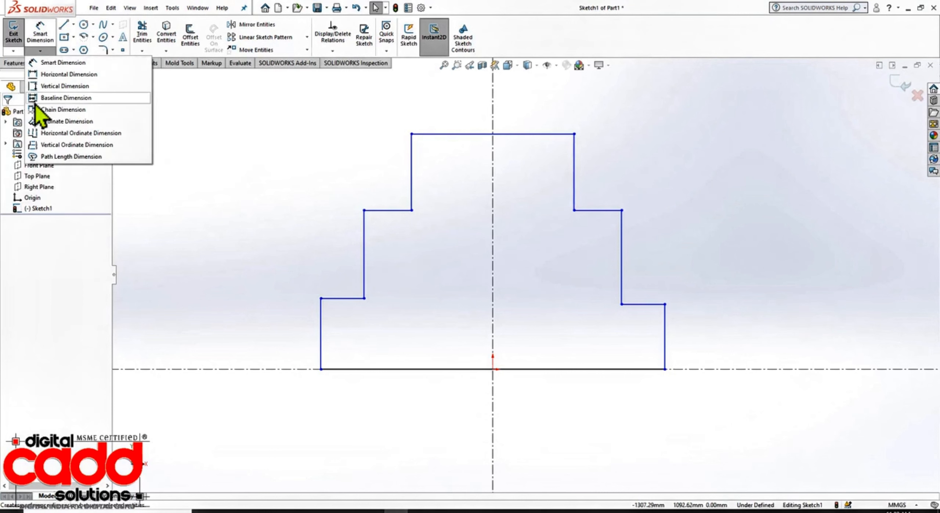
click(46, 100)
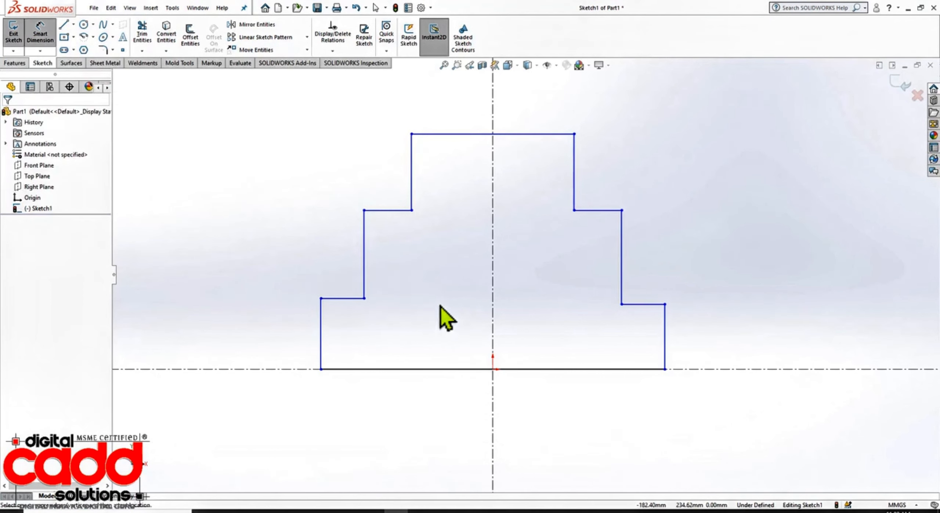
click(322, 370)
click(365, 299)
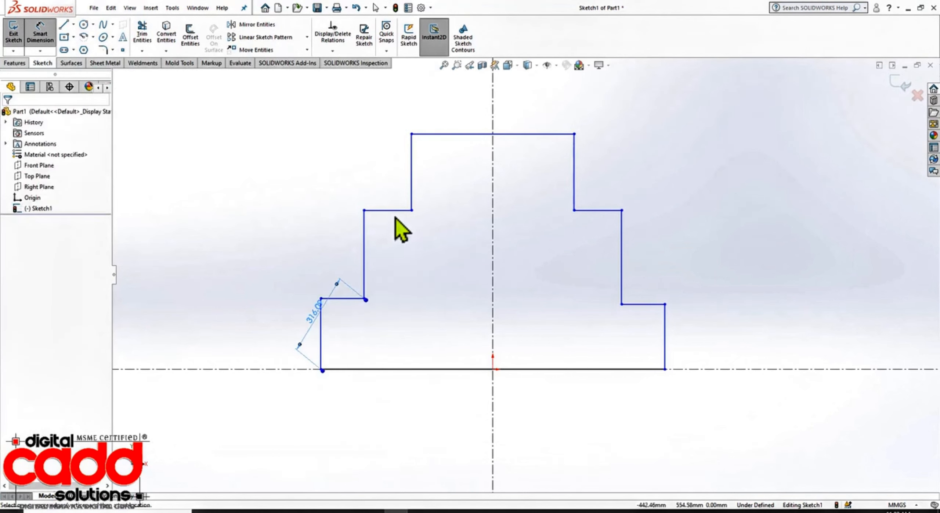
click(412, 210)
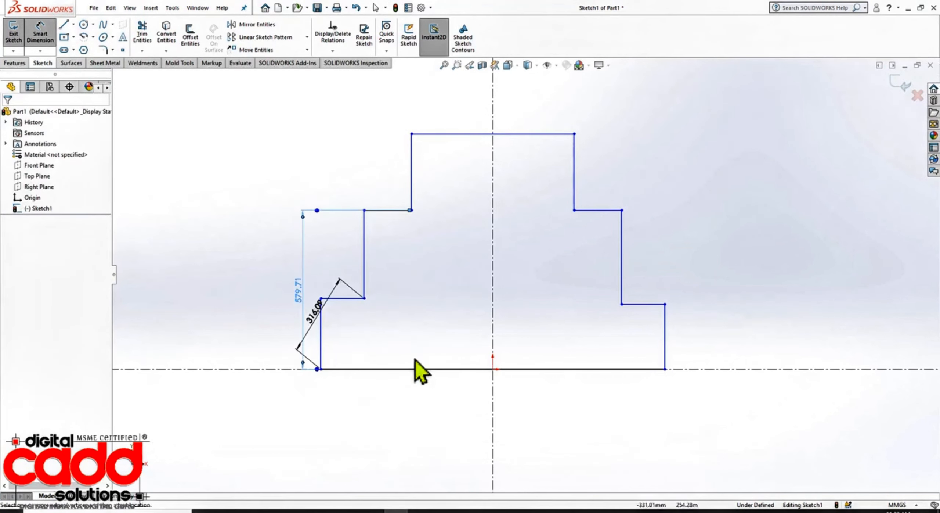
key(Escape)
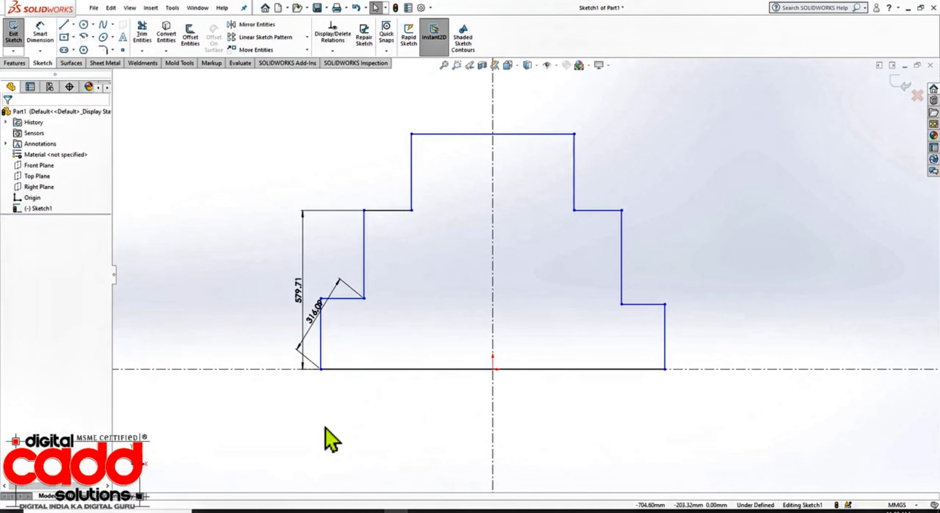
key(ctrl+z)
key(ctrl+z)
Try Baseline Dimensions from the left outer edge to the steps' vertical edges, and undo back to the original width and height dimensions.
click(40, 51)
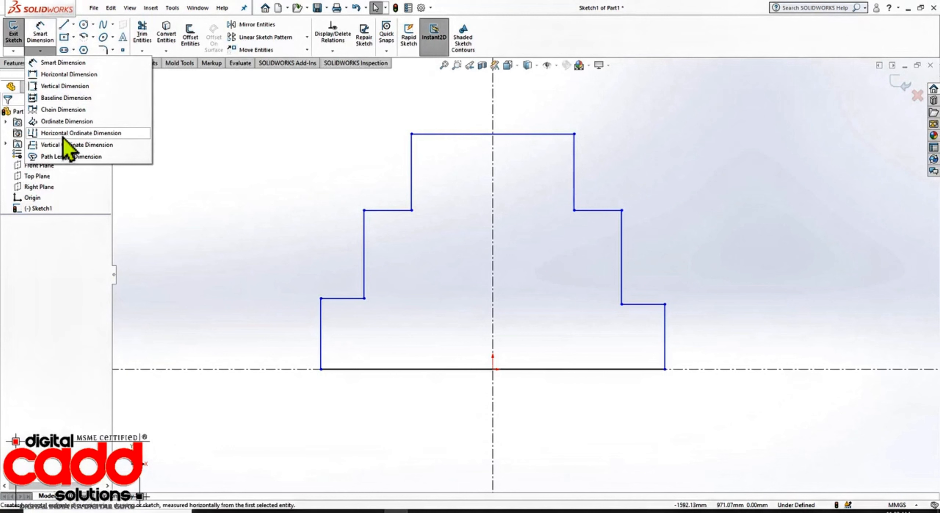
click(54, 102)
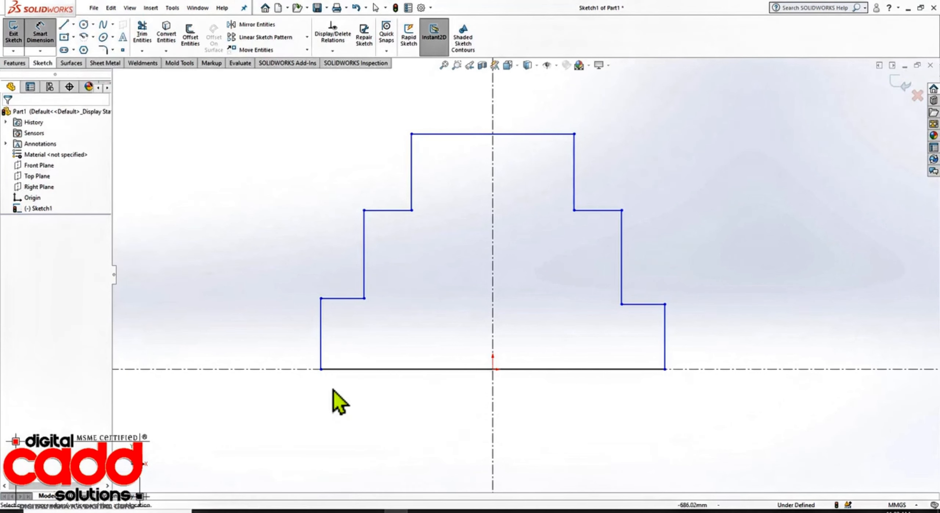
click(322, 355)
click(365, 299)
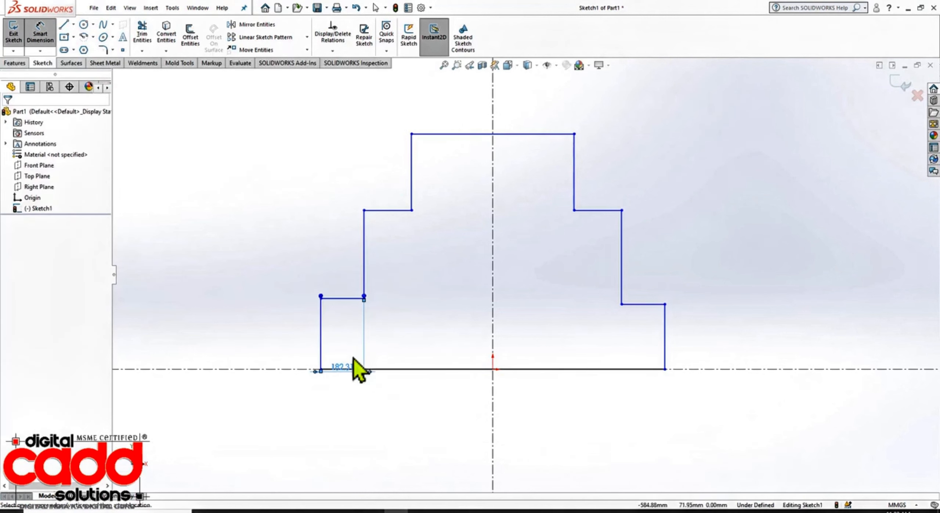
click(411, 203)
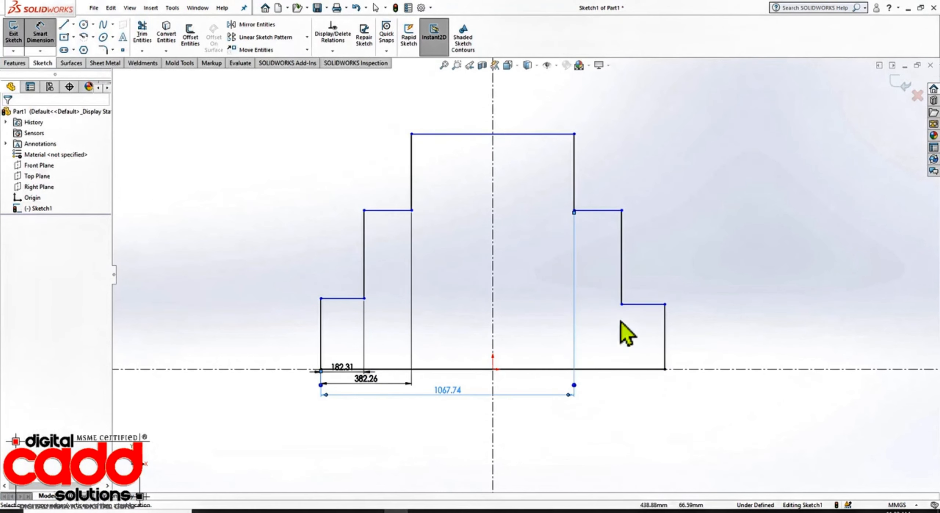
click(621, 287)
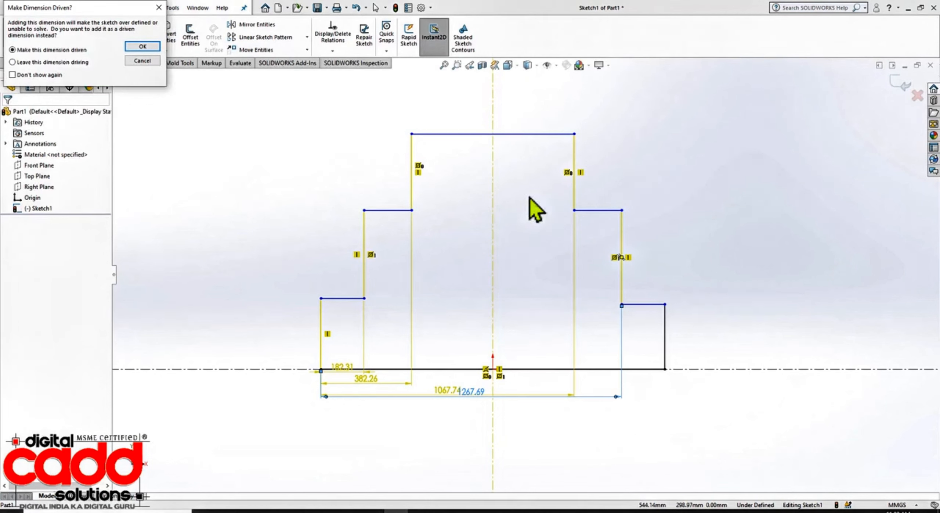
key(Escape)
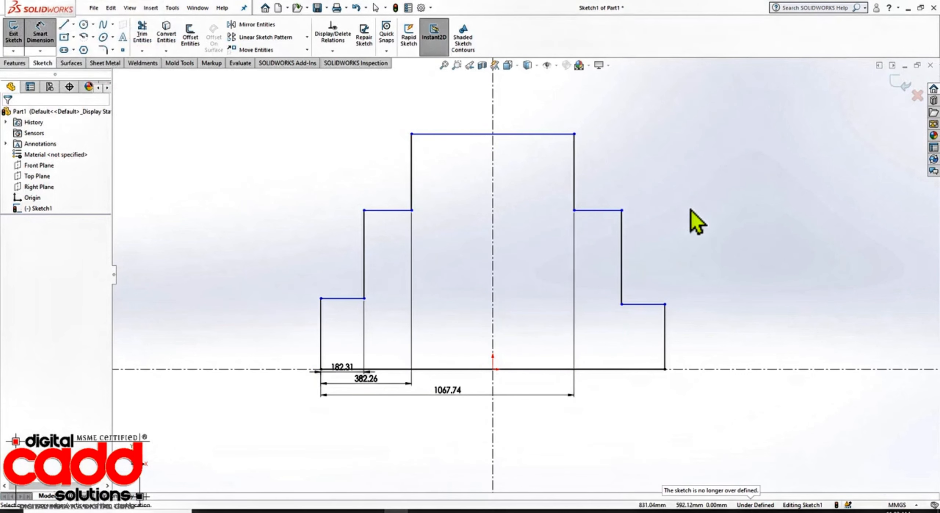
key(ctrl+z)
key(ctrl+z)
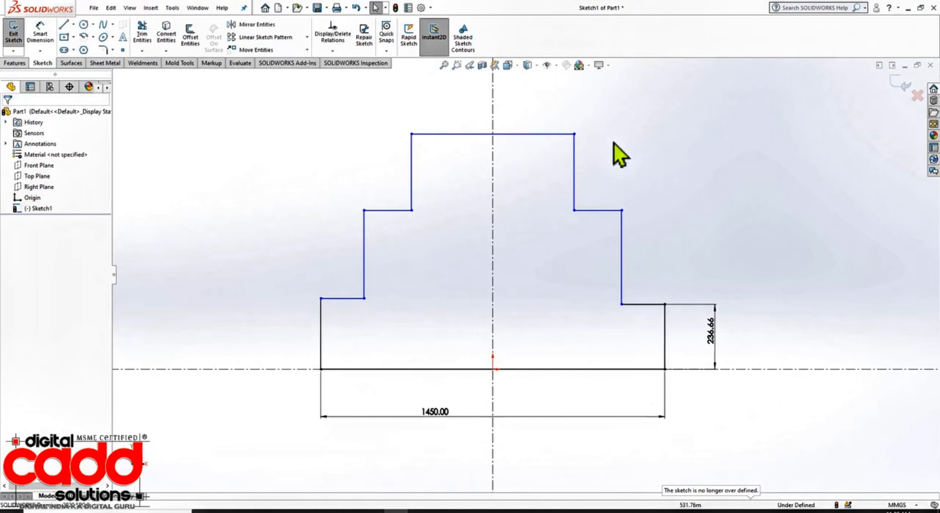
Show the sketch relations and delete the symmetric relation between the two uppermost vertical lines.
click(557, 66)
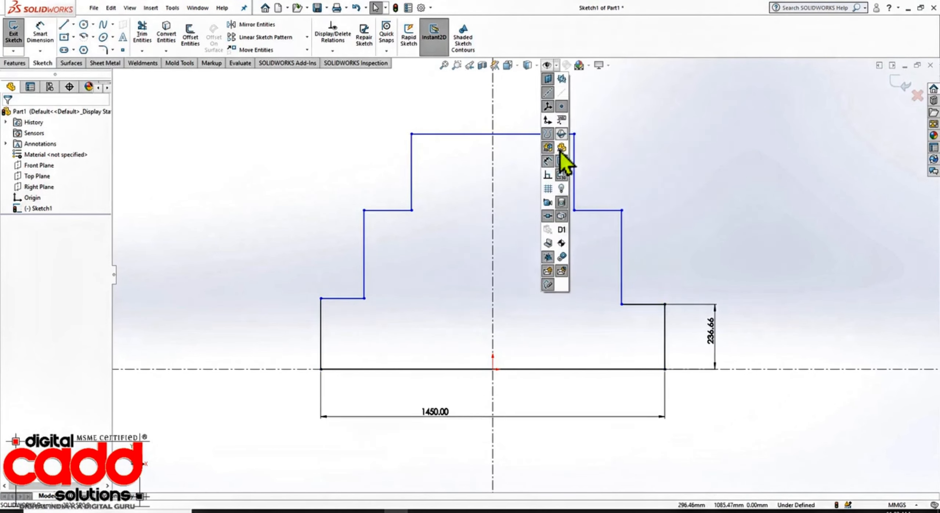
click(548, 175)
click(571, 176)
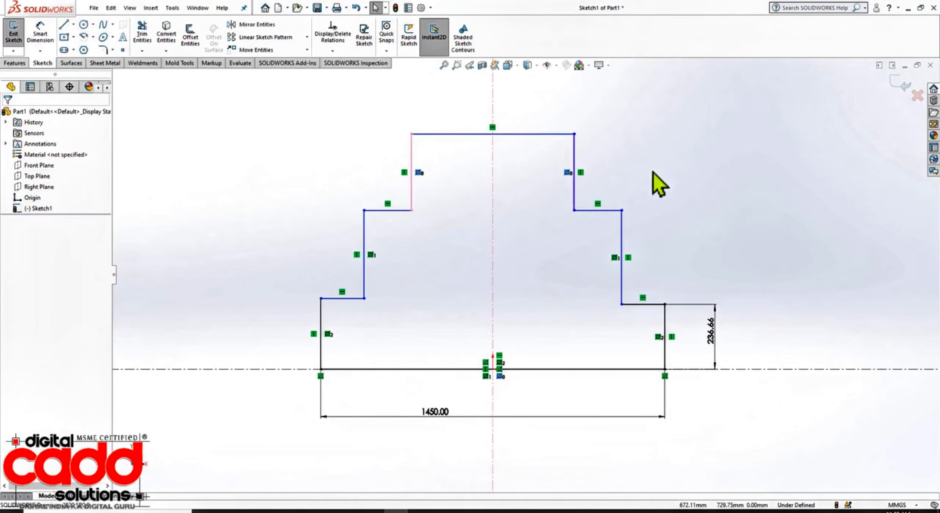
key(Delete)
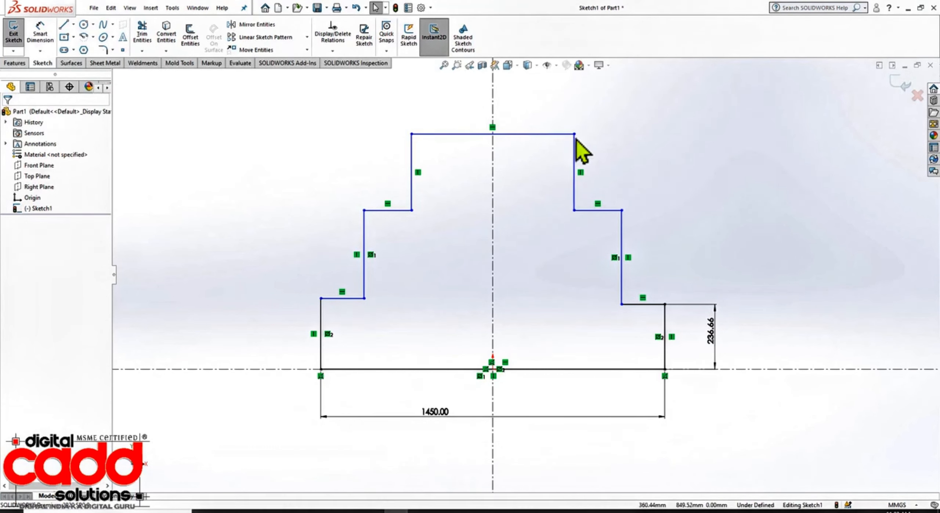
Move the profile's top right corner inward to about X 206 mm, Y 853 mm, and hide the sketch relations.
drag(581, 136, 542, 135)
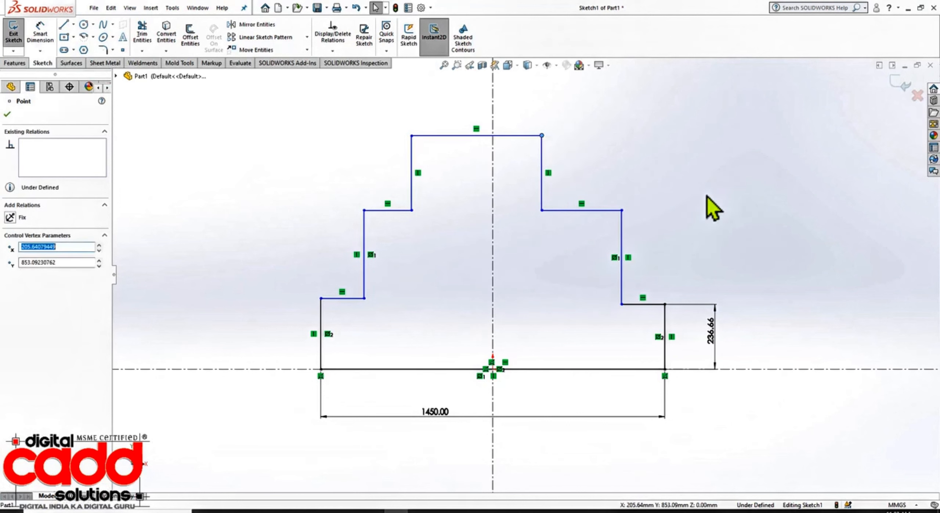
click(714, 206)
click(555, 66)
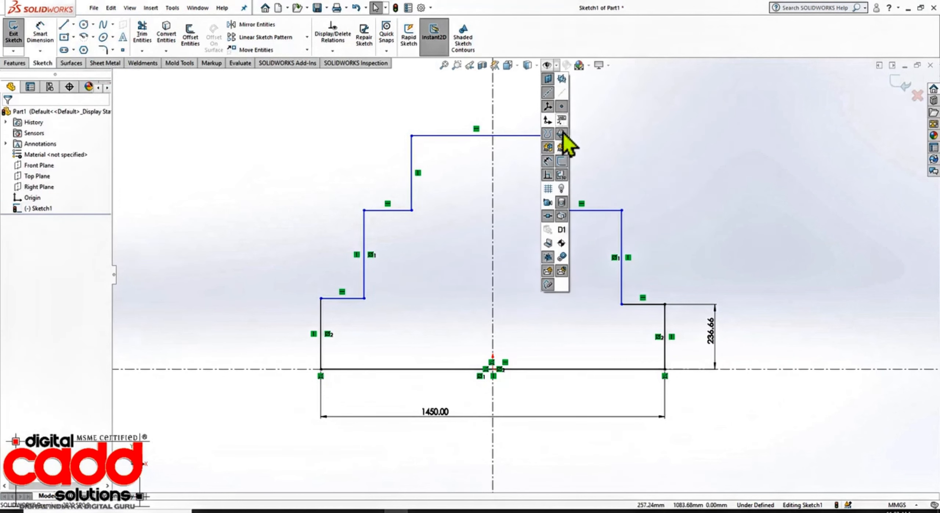
click(556, 189)
click(41, 35)
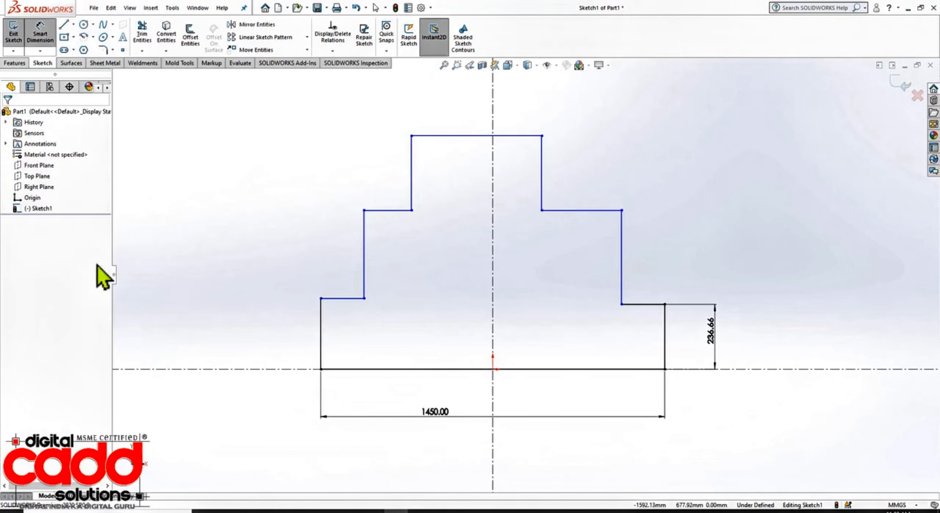
click(40, 51)
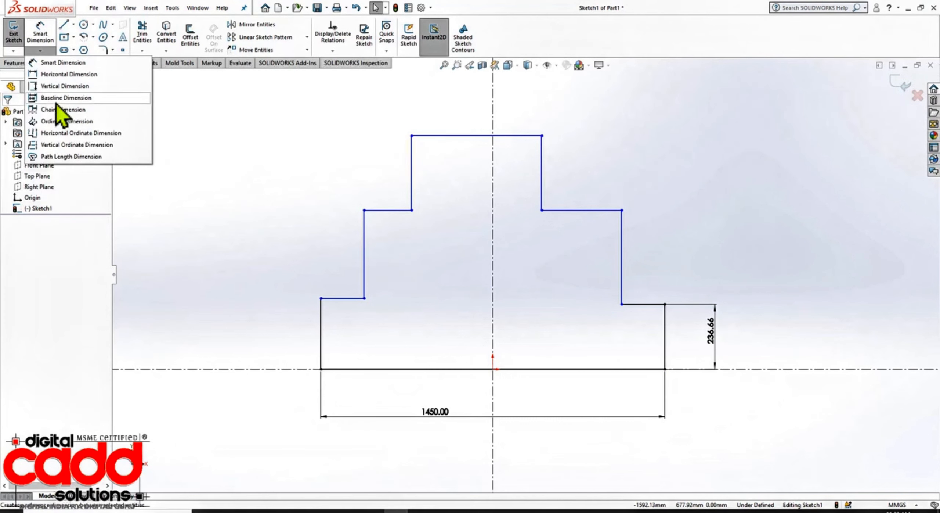
click(55, 99)
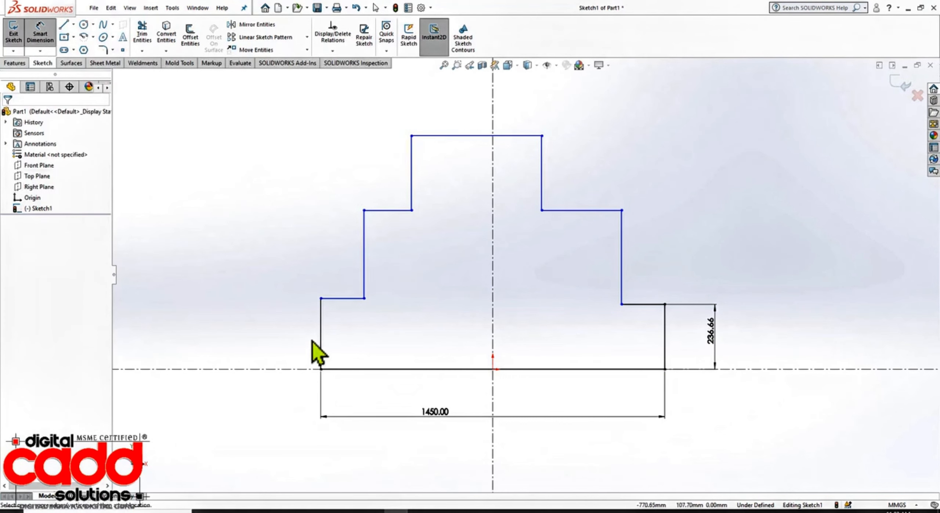
key(Escape)
Delete the overall width dimension below the profile and the height dimension of the lower right step.
click(454, 420)
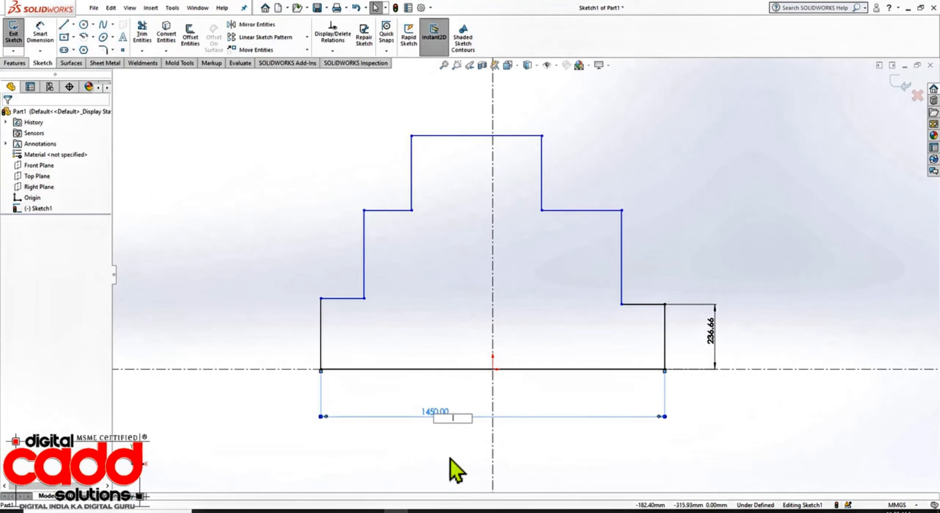
click(686, 453)
click(660, 421)
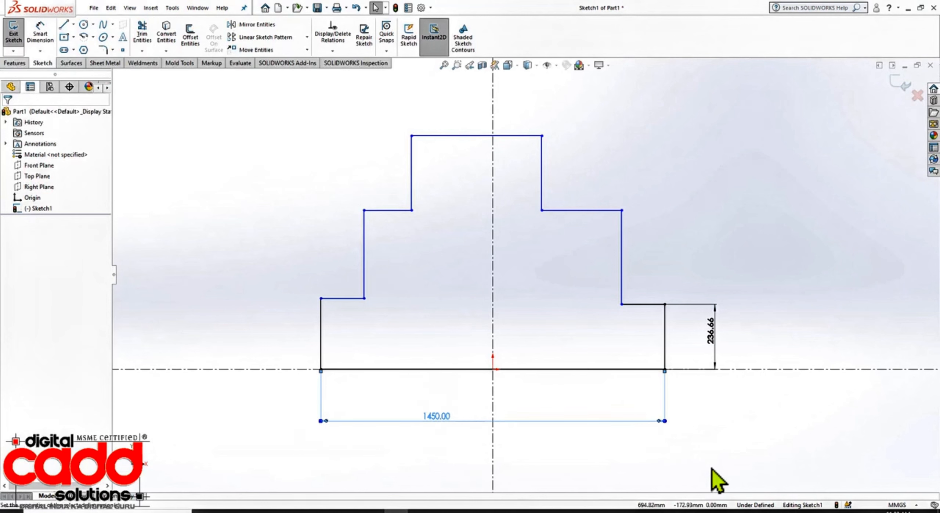
key(Delete)
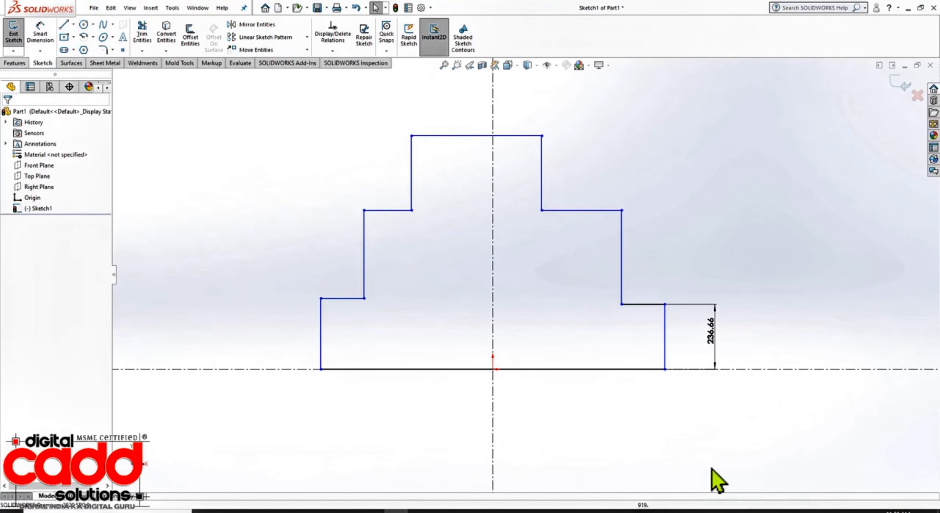
click(716, 358)
key(Delete)
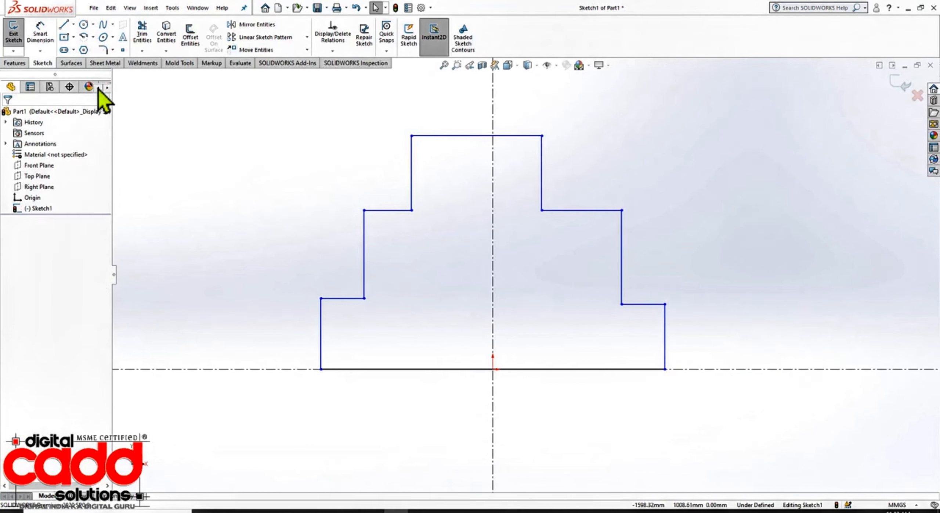
Try a Baseline Dimension from the left outer edge to the lower left step's inner vertical edge, cancelling the extra driven dimension.
click(44, 53)
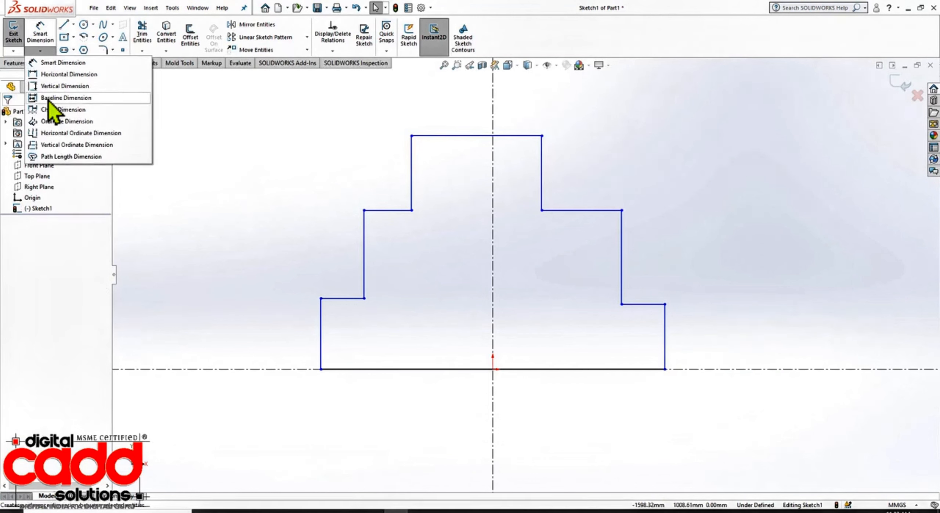
click(48, 101)
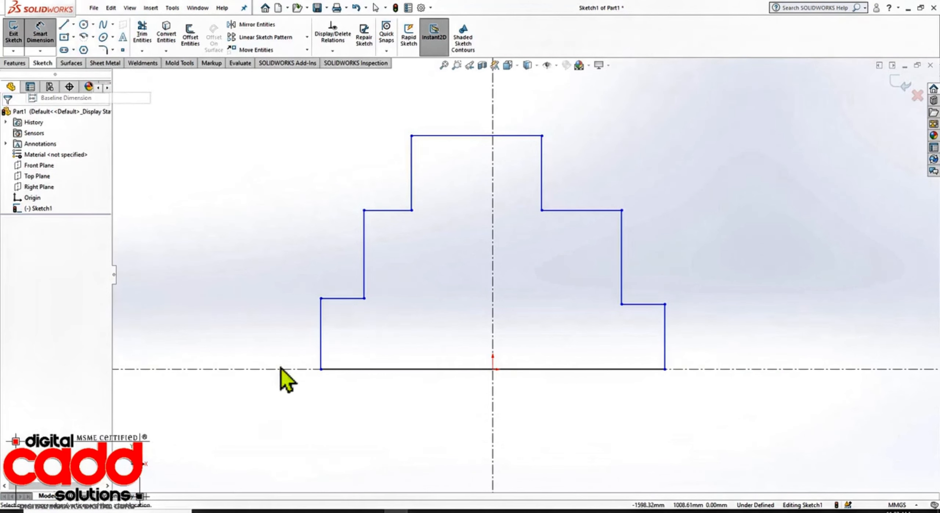
click(322, 361)
click(364, 293)
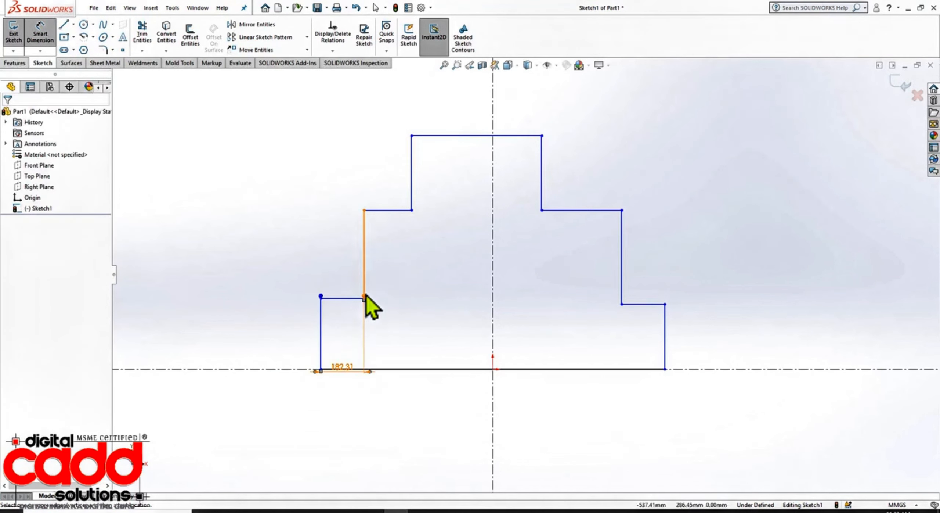
click(366, 382)
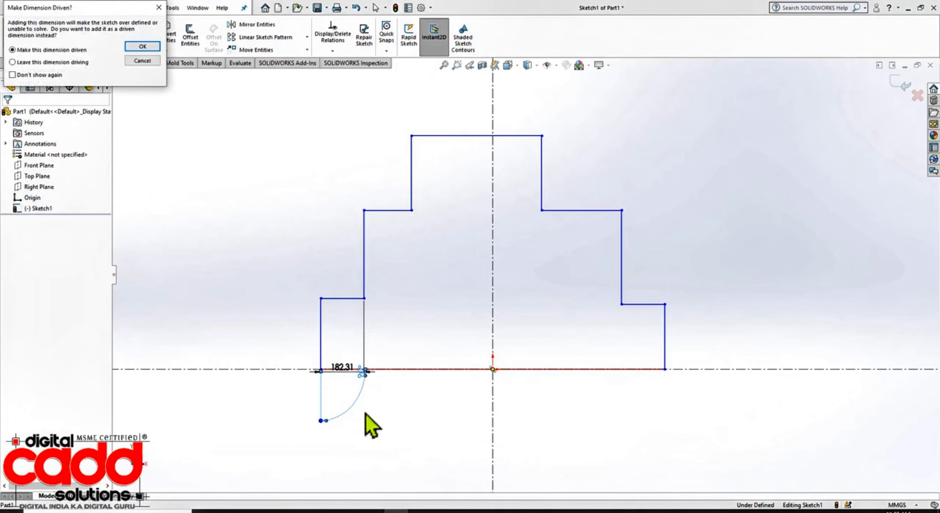
key(Escape)
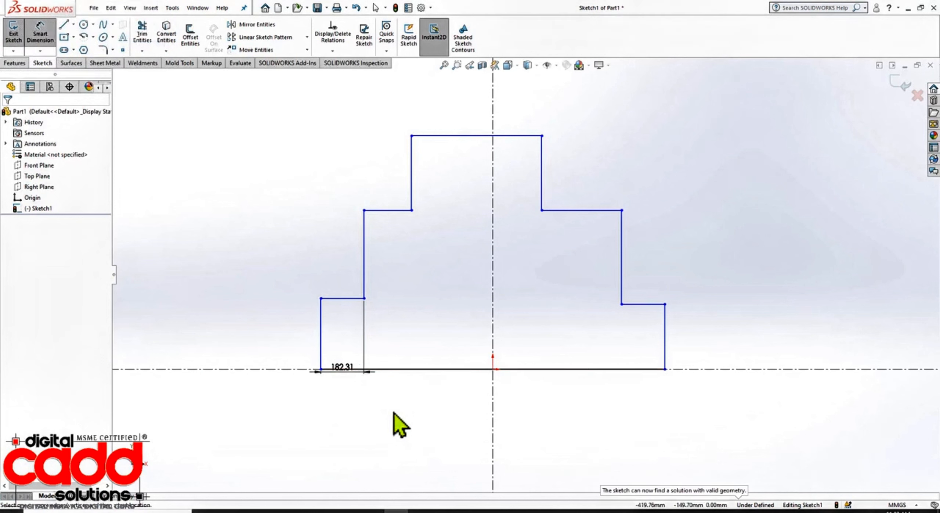
Extend the baseline dimensions to the remaining four vertical edges, accepting the overall width as a driven dimension.
click(413, 195)
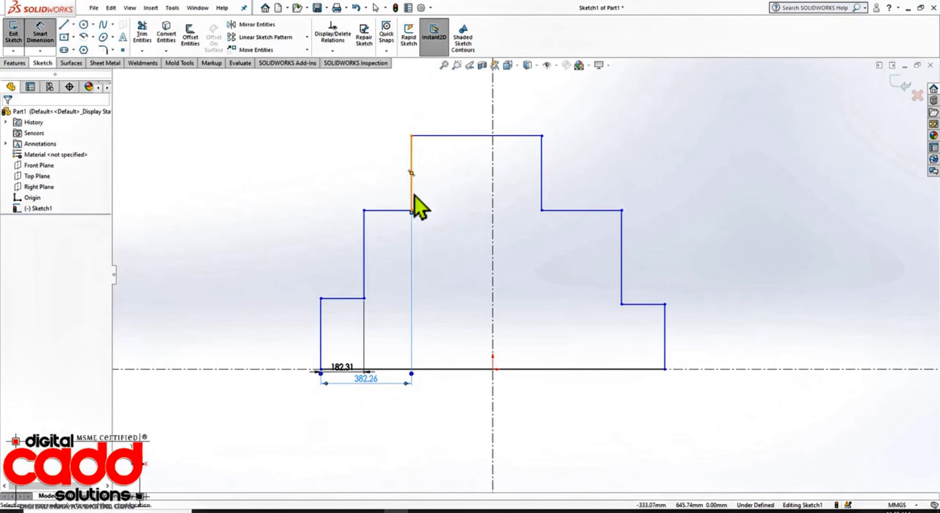
click(542, 199)
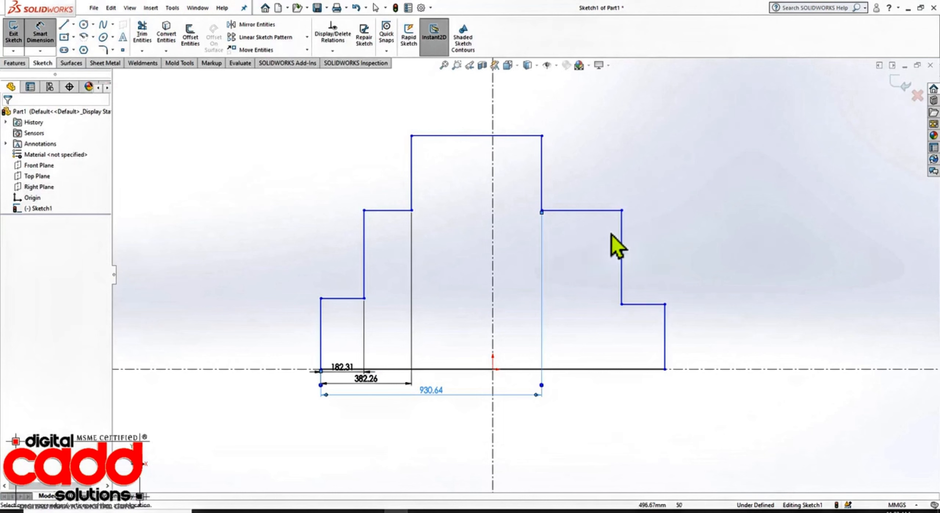
click(622, 240)
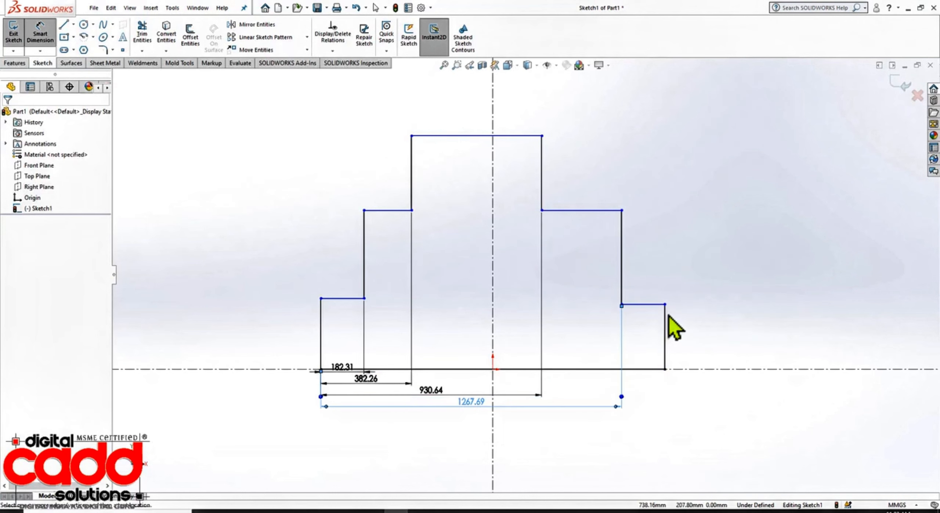
click(665, 325)
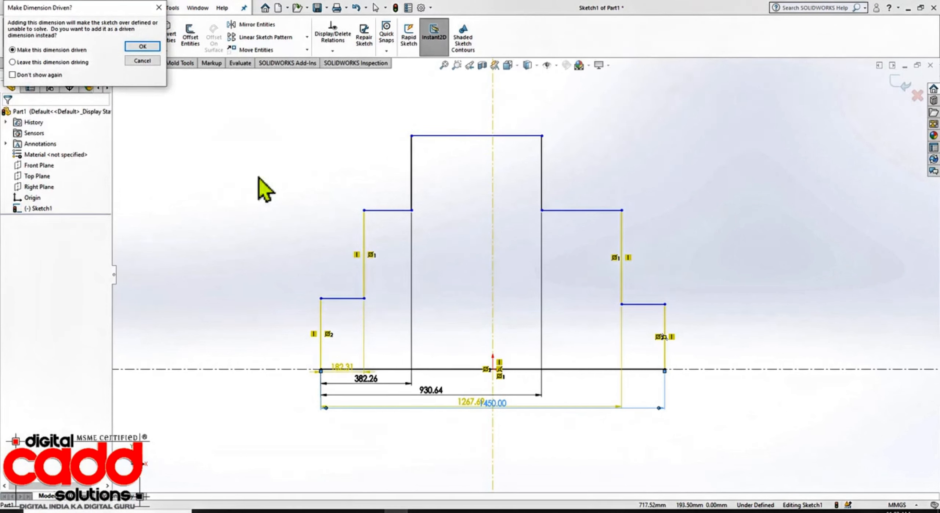
click(142, 46)
click(713, 412)
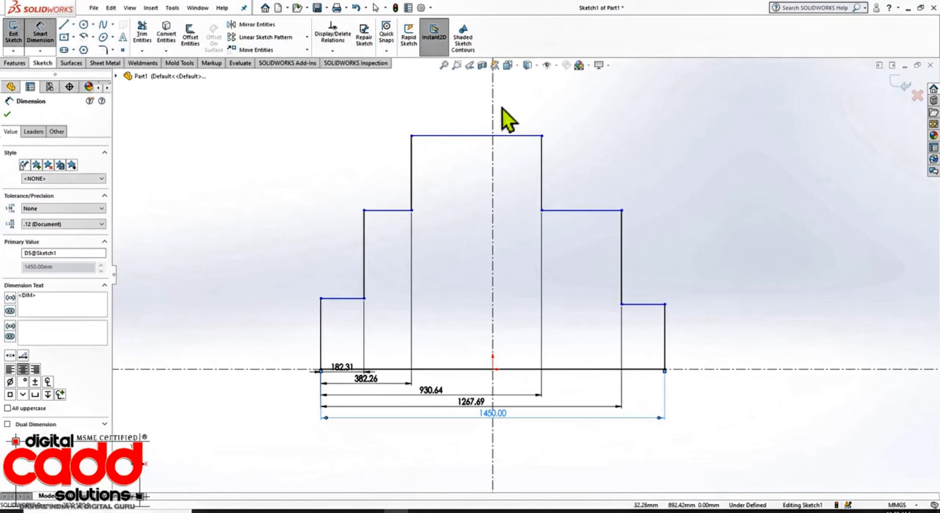
Show the sketch relations and delete the symmetric relation between the two outermost vertical lines.
click(556, 66)
click(556, 186)
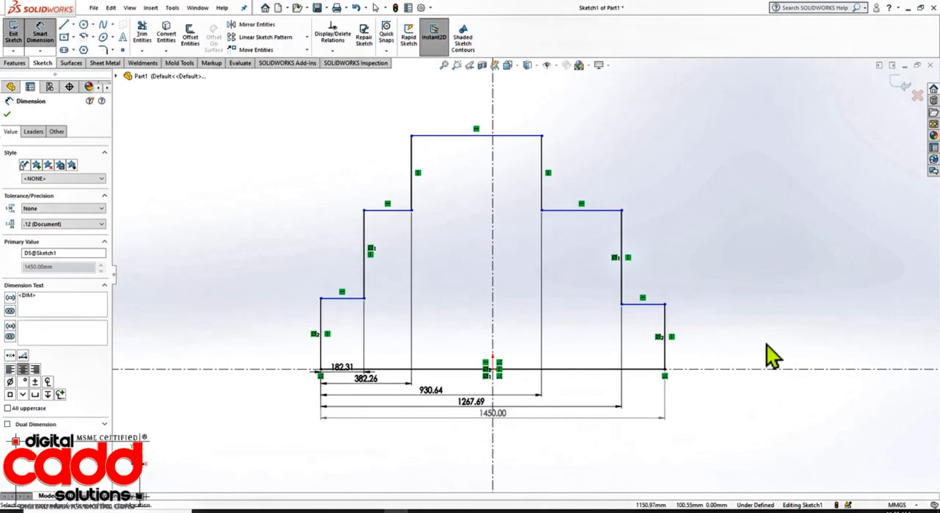
key(Escape)
click(658, 337)
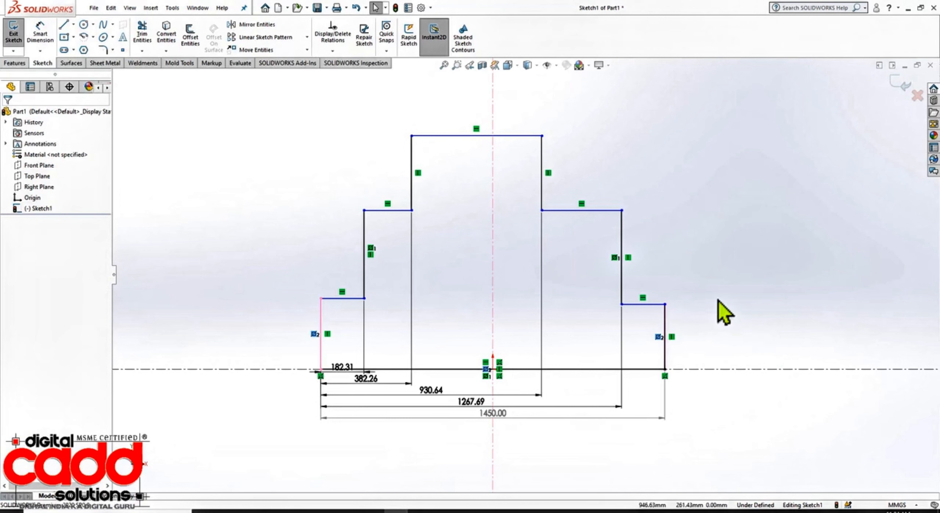
click(718, 299)
click(659, 337)
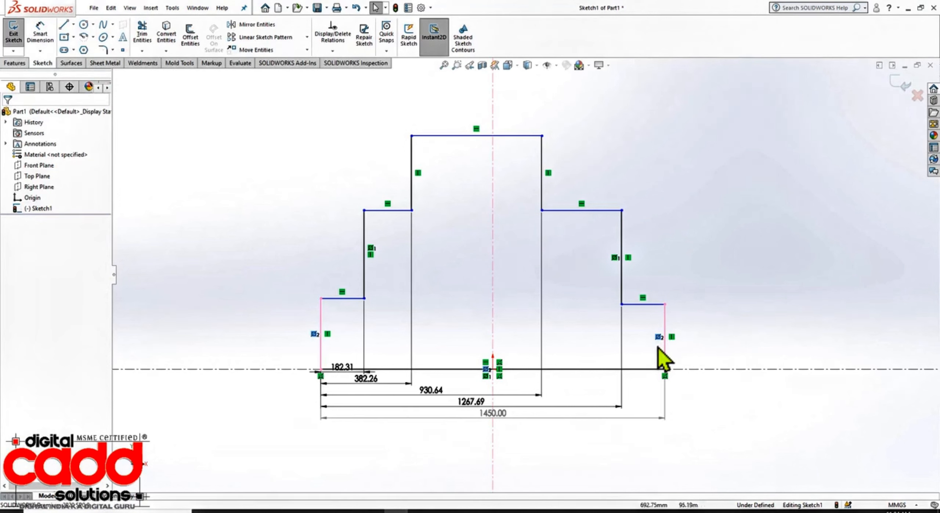
key(Delete)
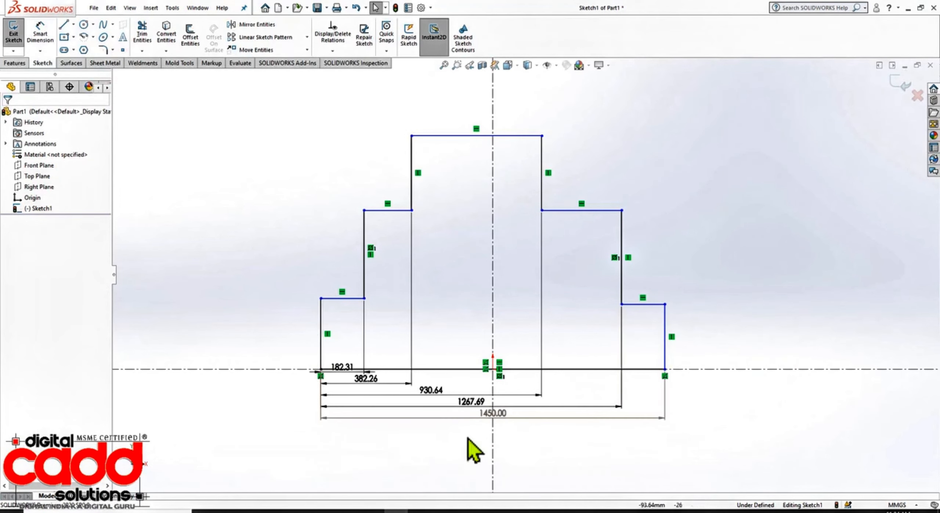
Move the baseline dimensions lower below the profile, and delete the whole set.
drag(496, 423, 503, 437)
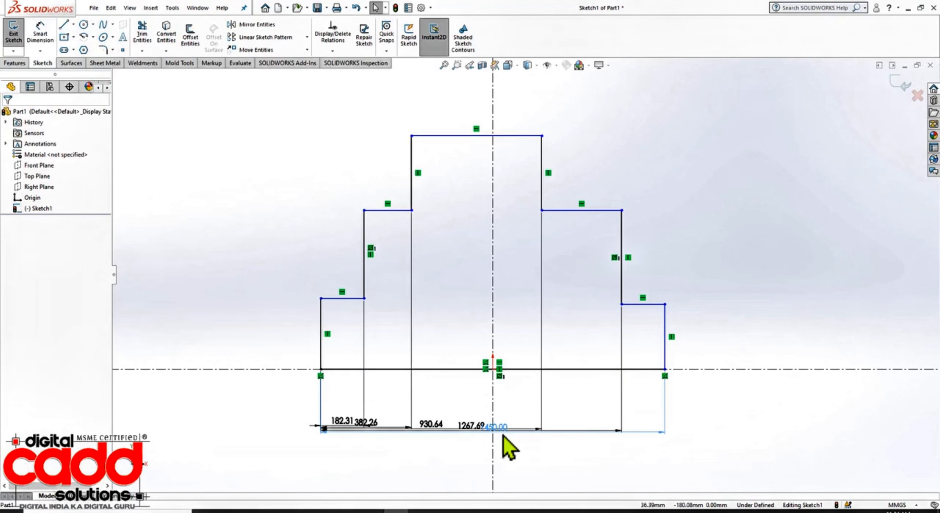
click(577, 464)
scroll(375, 440, up, 3)
scroll(462, 354, down, 5)
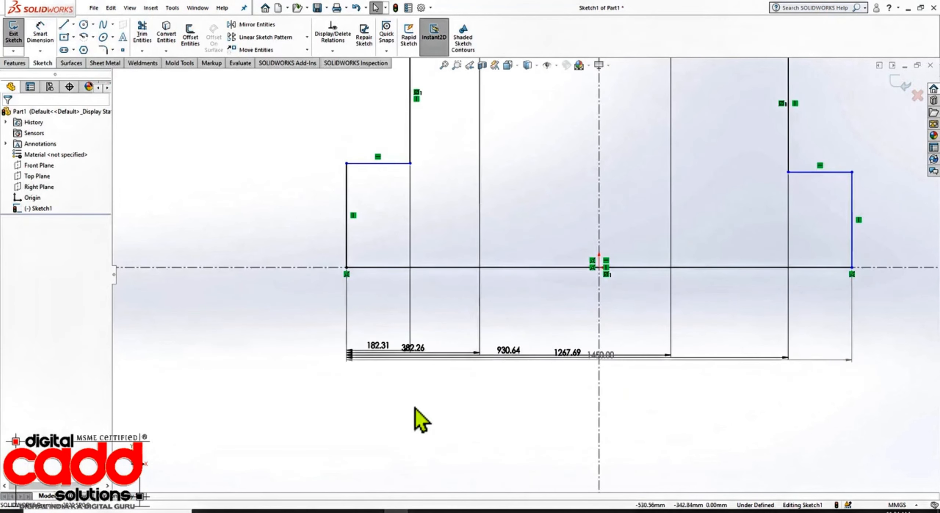
scroll(416, 408, up, 3)
scroll(439, 404, down, 2)
drag(514, 451, 358, 373)
key(Delete)
scroll(390, 375, up, 4)
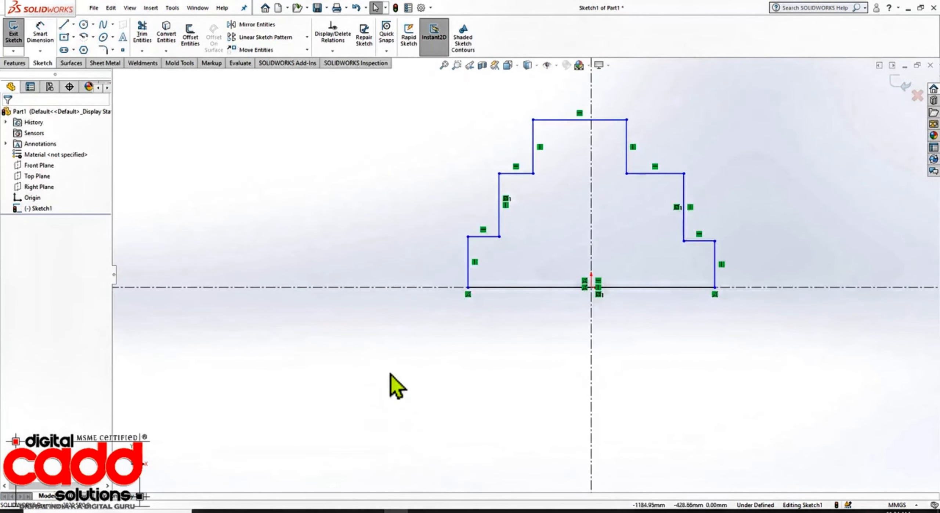
scroll(716, 118, down, 2)
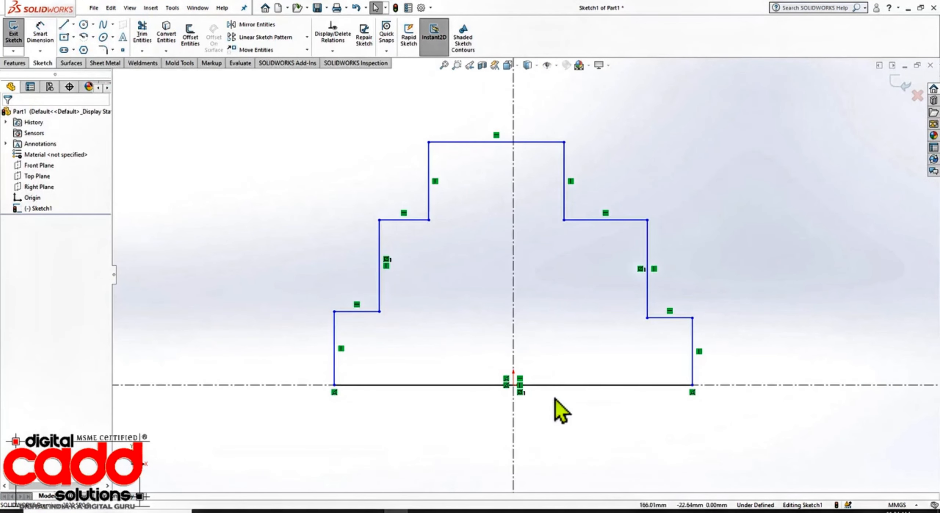
Delete the remaining symmetric relation between the two middle vertical lines and hide the sketch relations.
click(521, 396)
key(Delete)
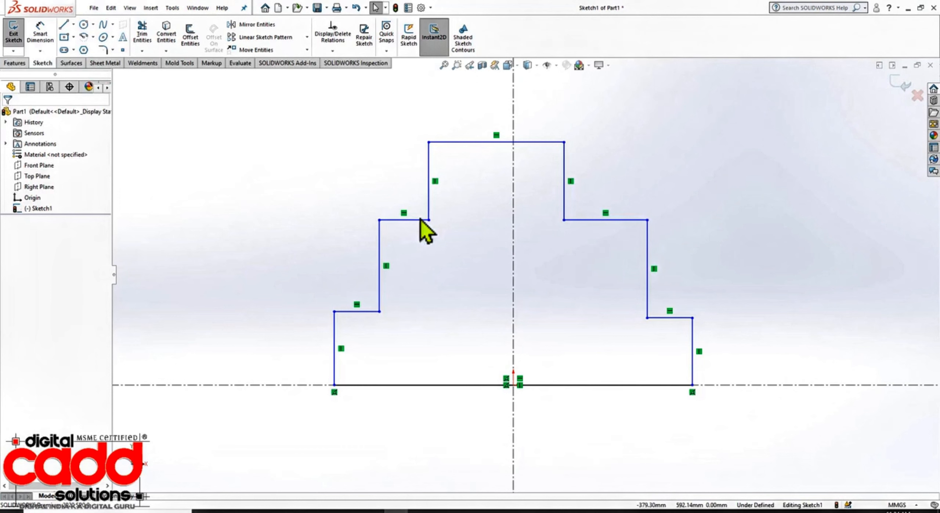
click(556, 65)
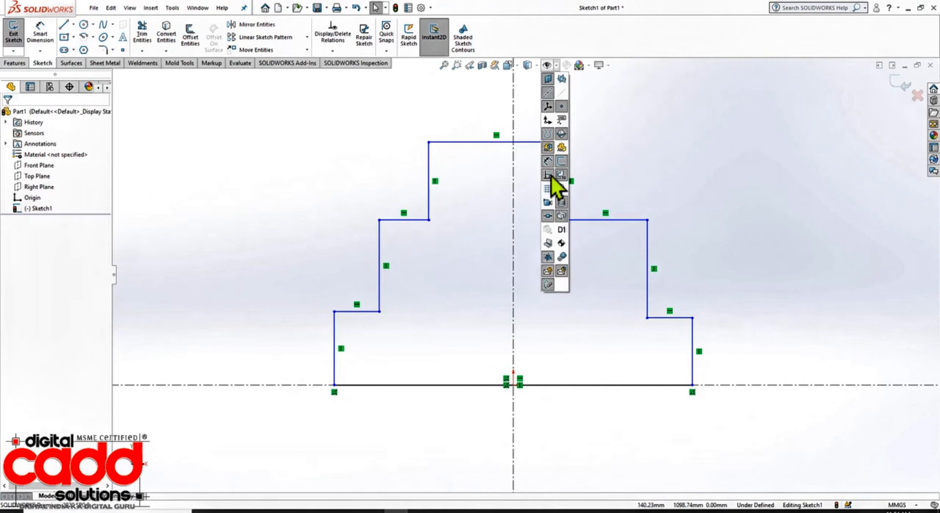
click(549, 175)
Add Baseline Dimensions from the left outer edge to each of the profile's other five vertical edges.
click(41, 51)
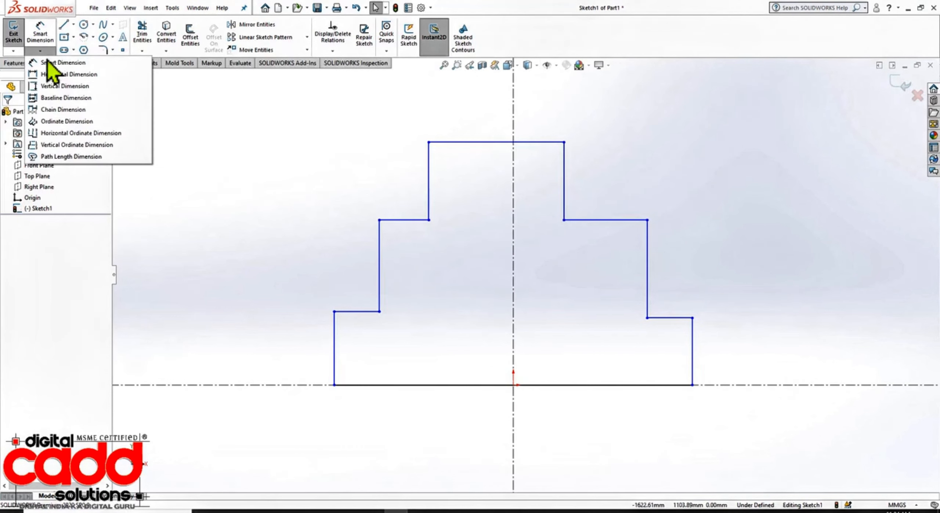
click(53, 98)
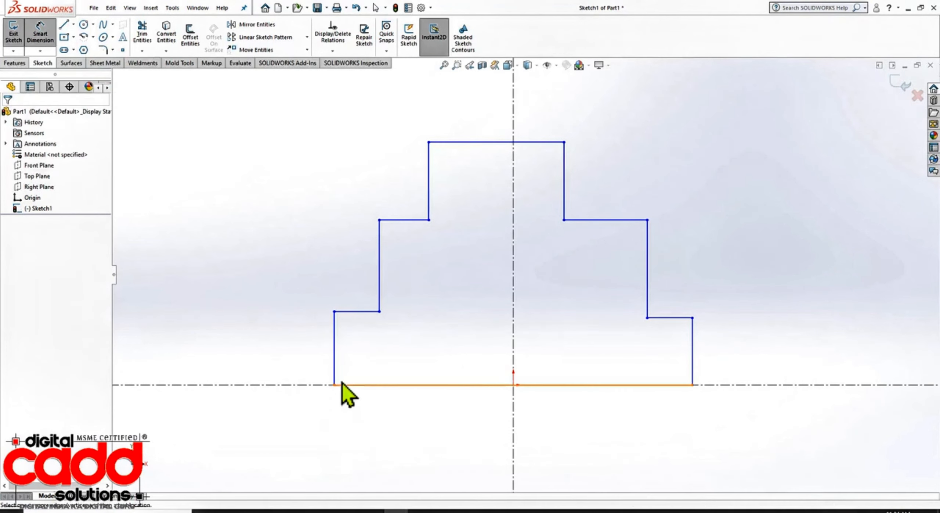
click(335, 369)
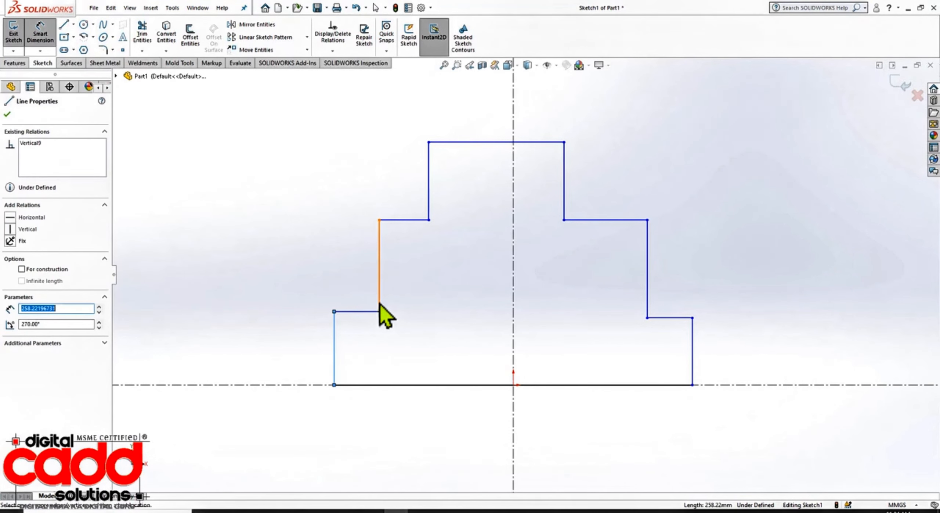
click(381, 306)
click(429, 206)
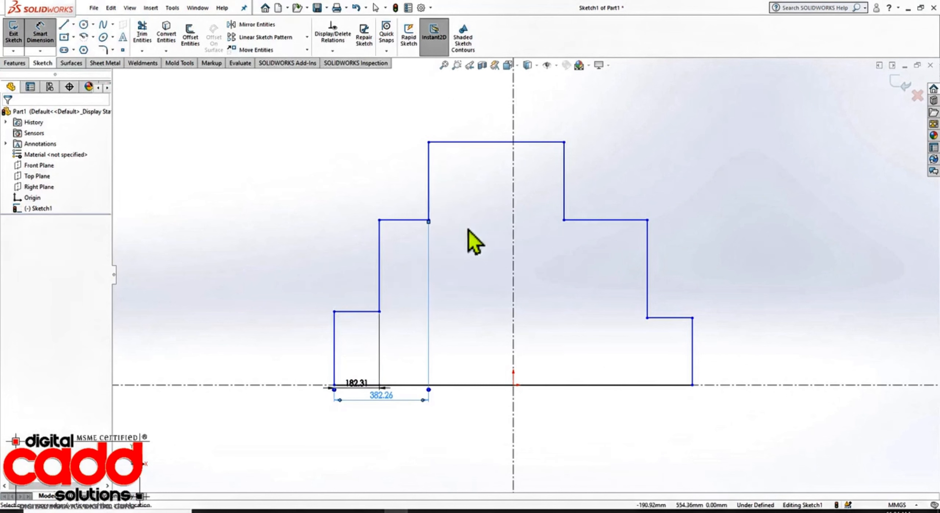
click(565, 200)
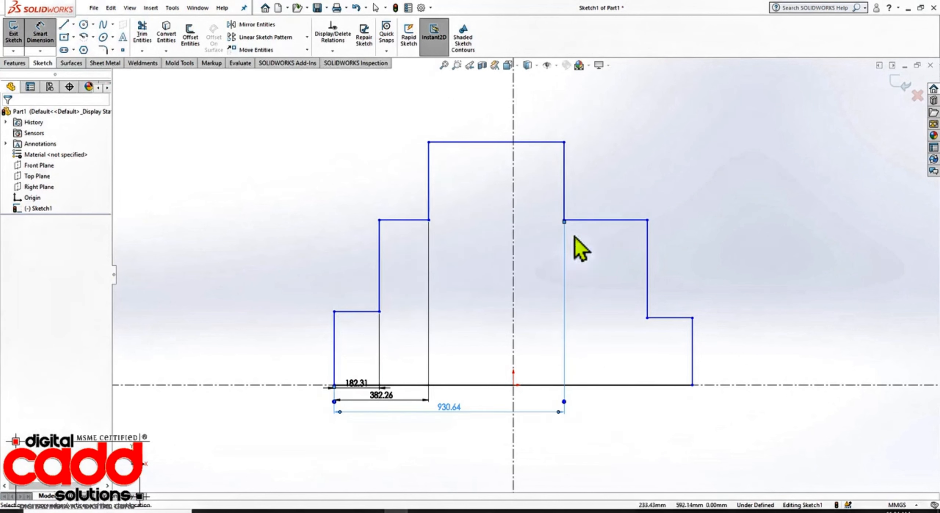
click(648, 261)
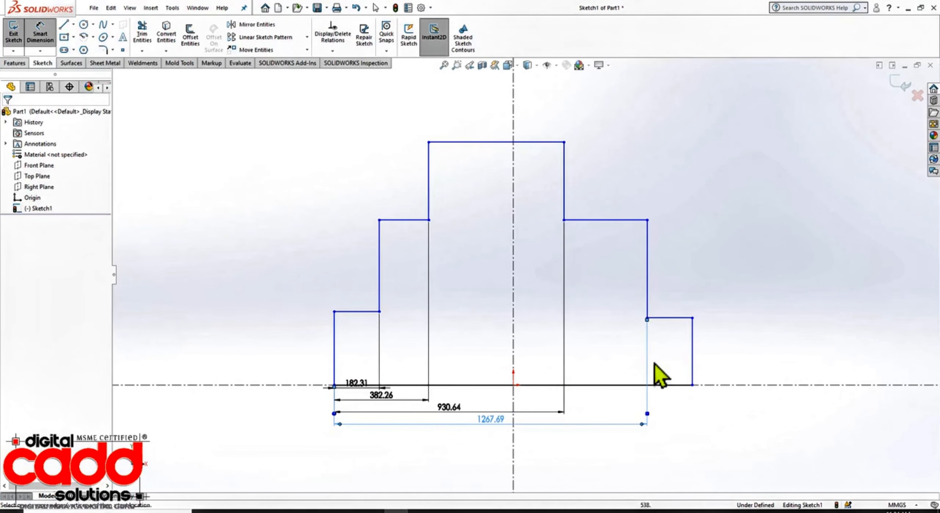
click(692, 349)
key(Escape)
Reposition the baseline dimension set farther below the profile's base line, with its dimension lines closely stacked.
key(f)
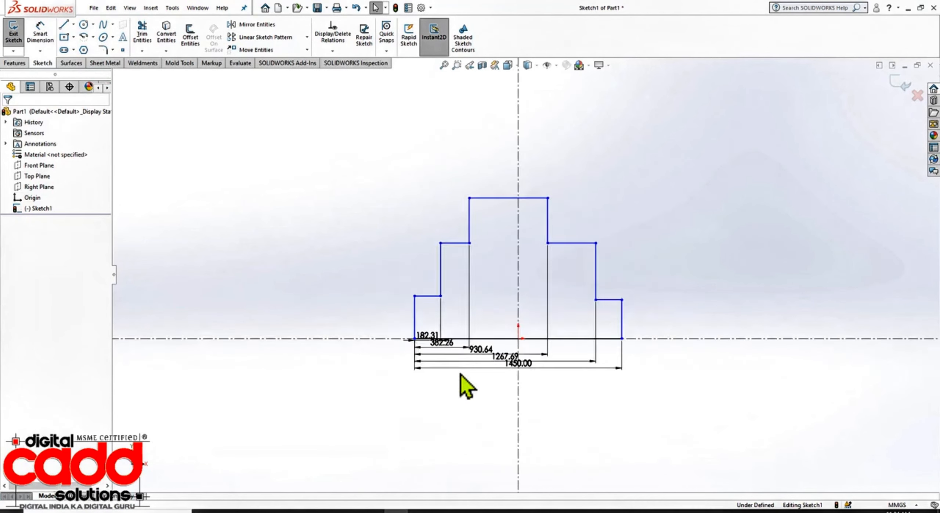
scroll(459, 371, down, 6)
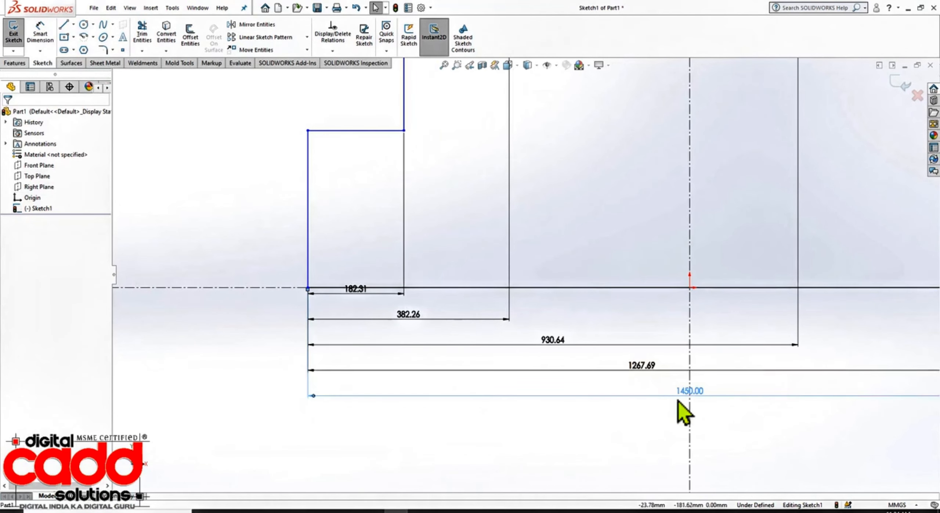
drag(678, 400, 678, 420)
click(360, 440)
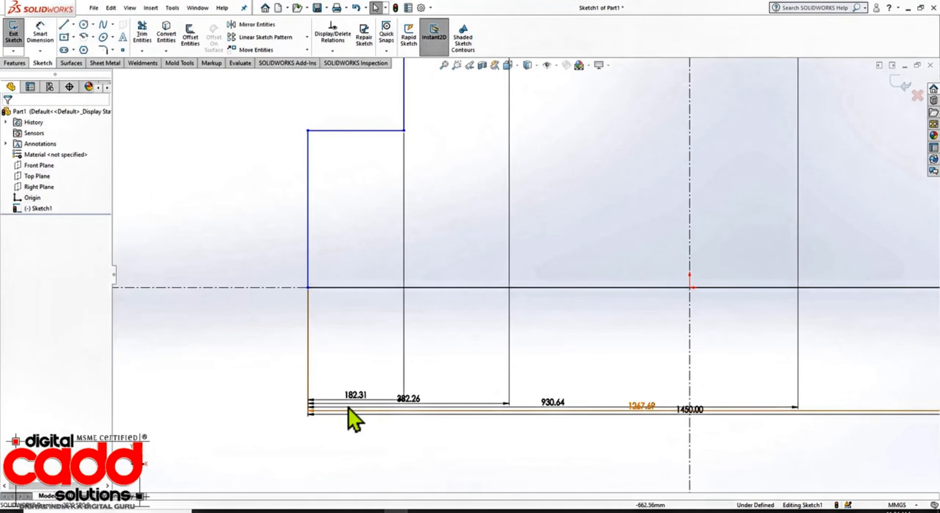
click(357, 402)
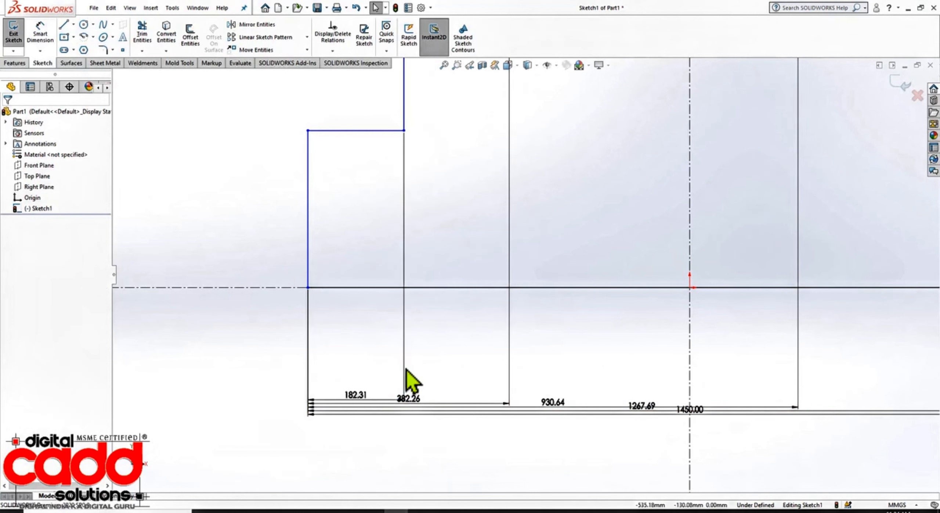
drag(406, 373, 404, 347)
click(409, 450)
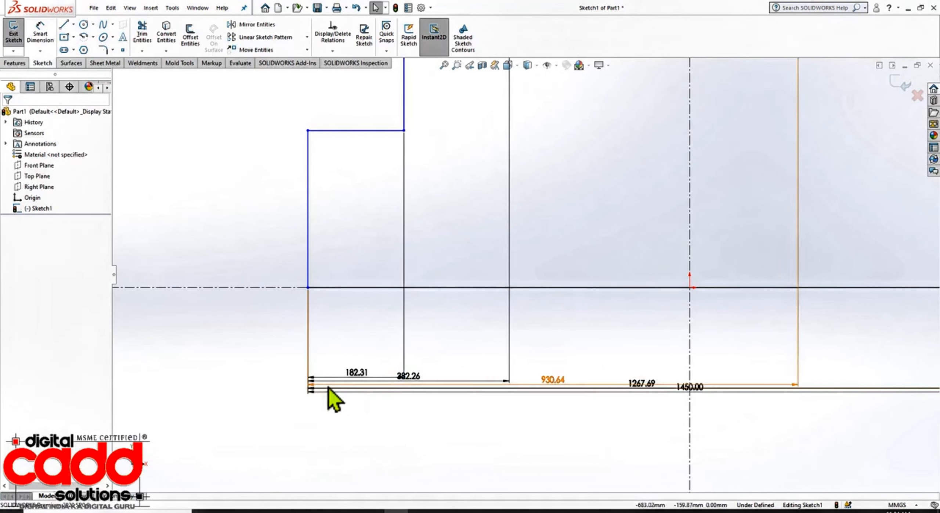
Try to adjust the shortest baseline dimension by its left end, and undo the resulting change.
click(321, 379)
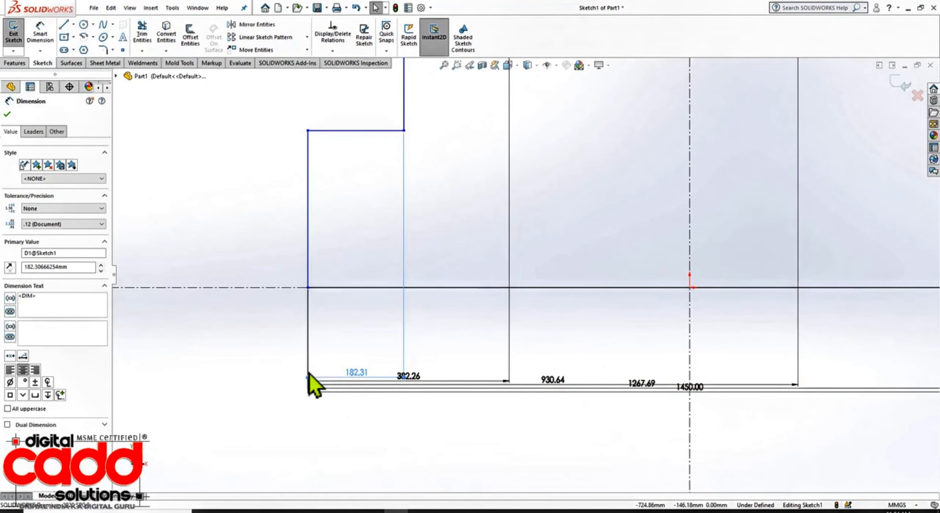
drag(310, 374, 313, 342)
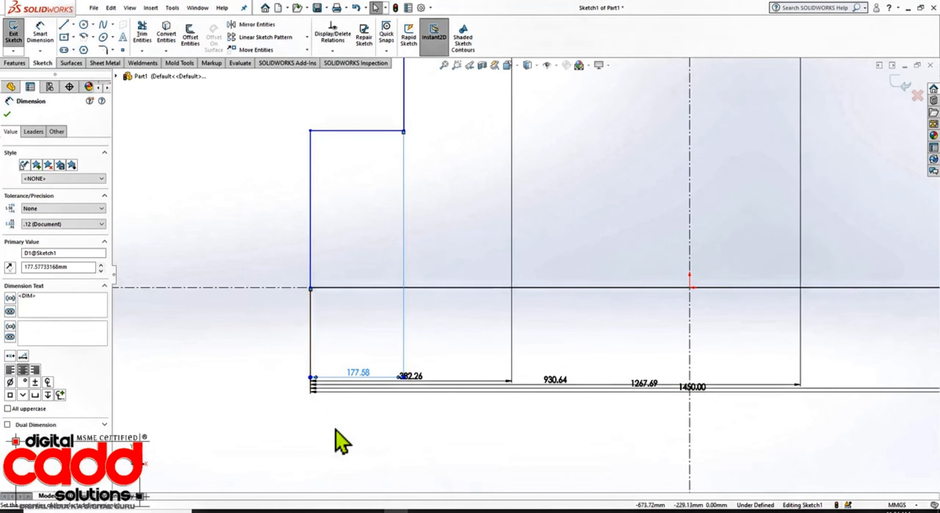
click(335, 429)
scroll(550, 340, up, 7)
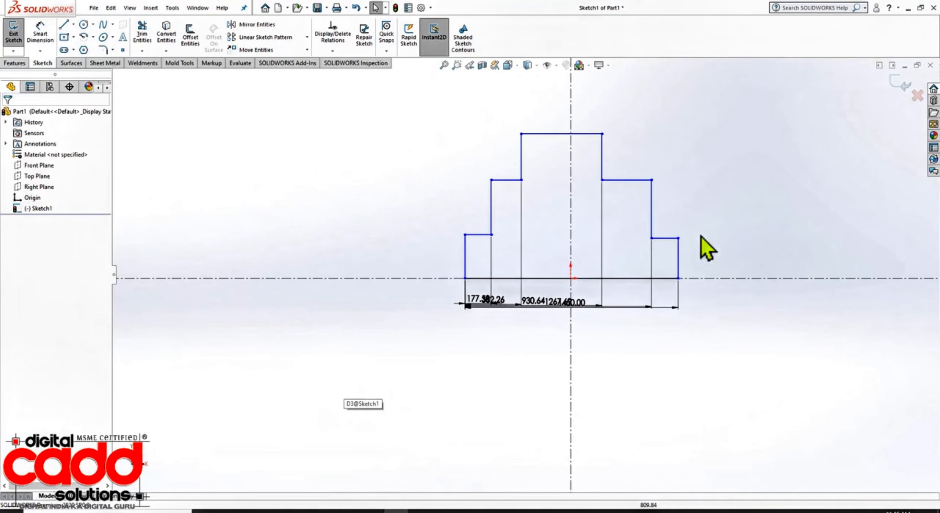
key(ctrl+z)
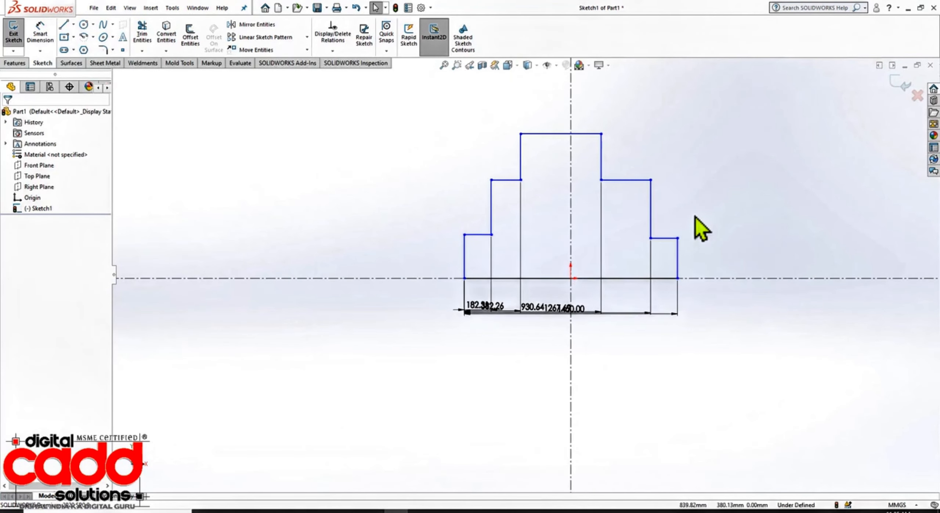
Reposition the shortest baseline dimension slightly lower, just below the profile's base line, keeping the set closely stacked.
scroll(694, 227, down, 5)
scroll(540, 296, up, 3)
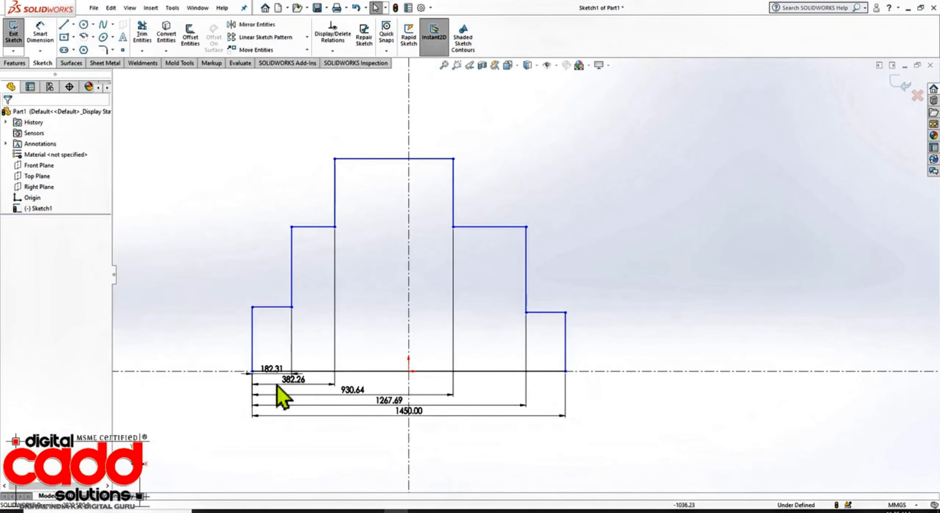
scroll(277, 385, down, 3)
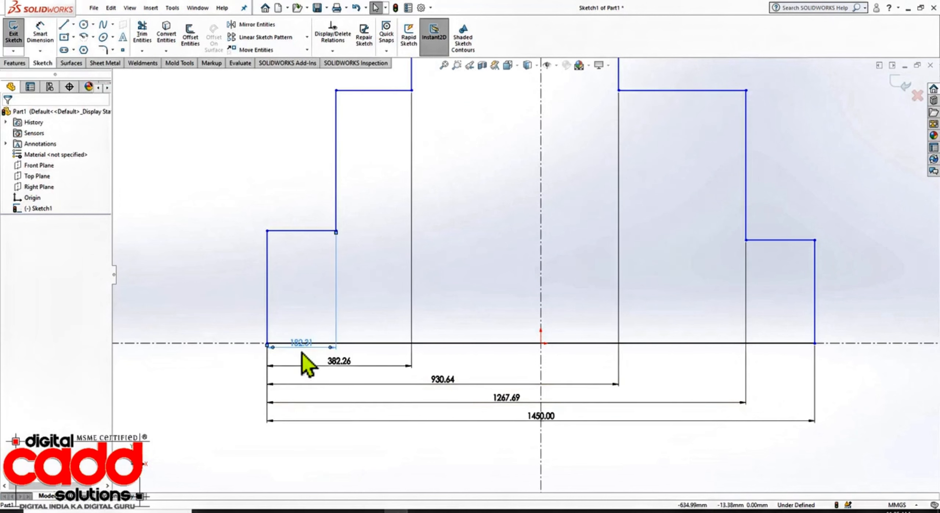
drag(303, 354, 303, 369)
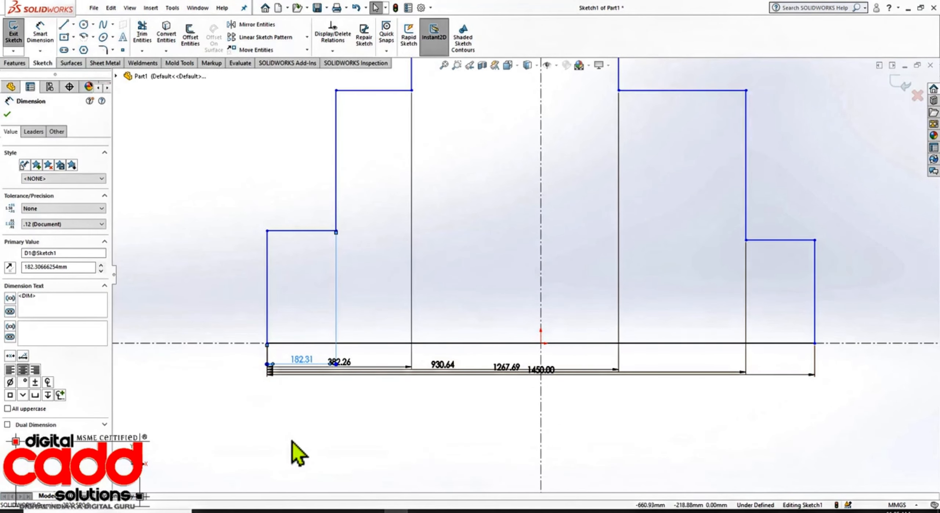
Try Add To Baseline on all five selected baseline dimensions, applying the current rules to the legacy set, and leave the command.
drag(403, 409, 278, 359)
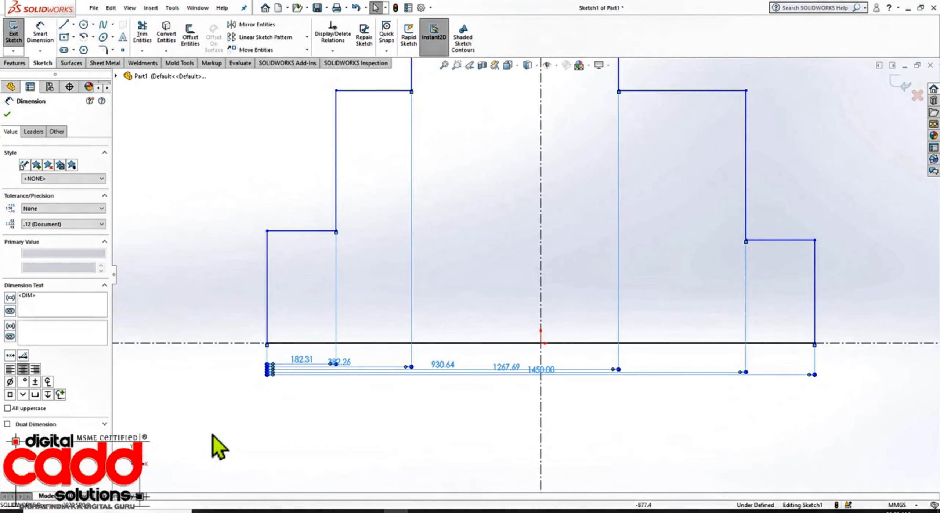
right_click(330, 411)
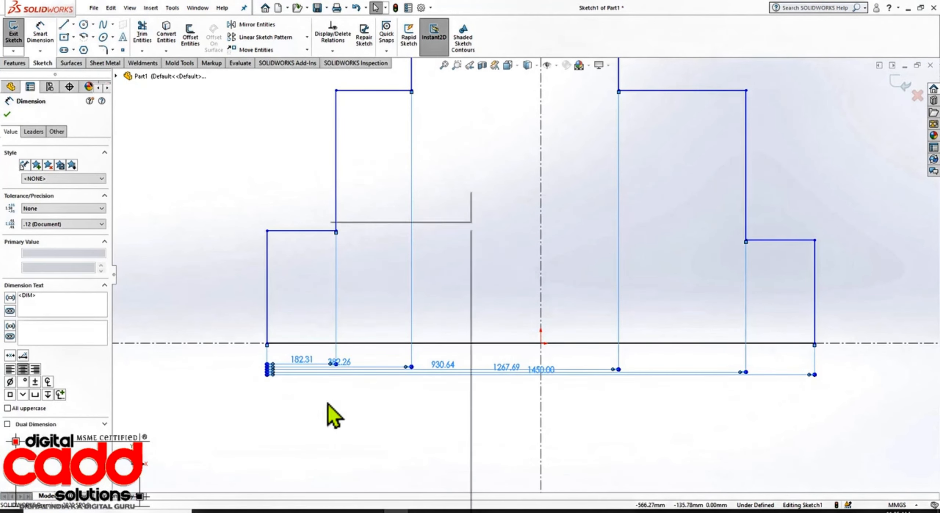
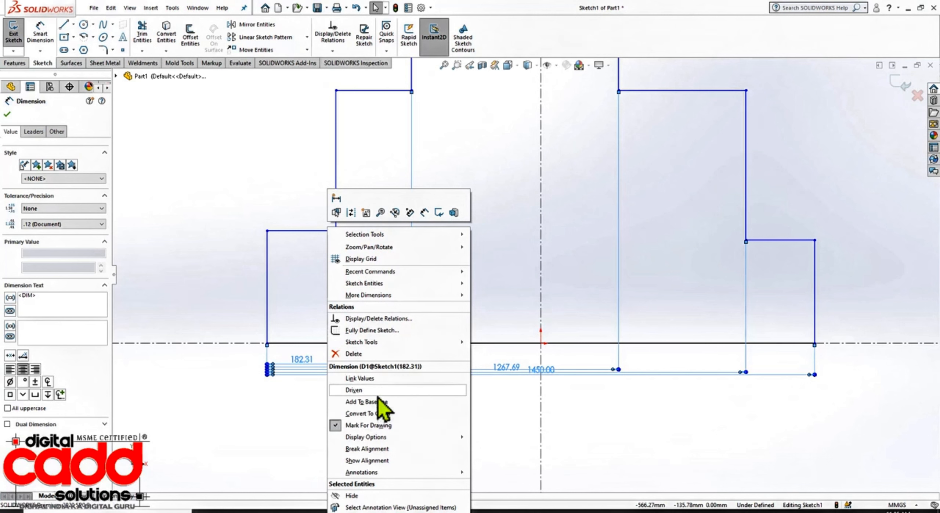
click(401, 405)
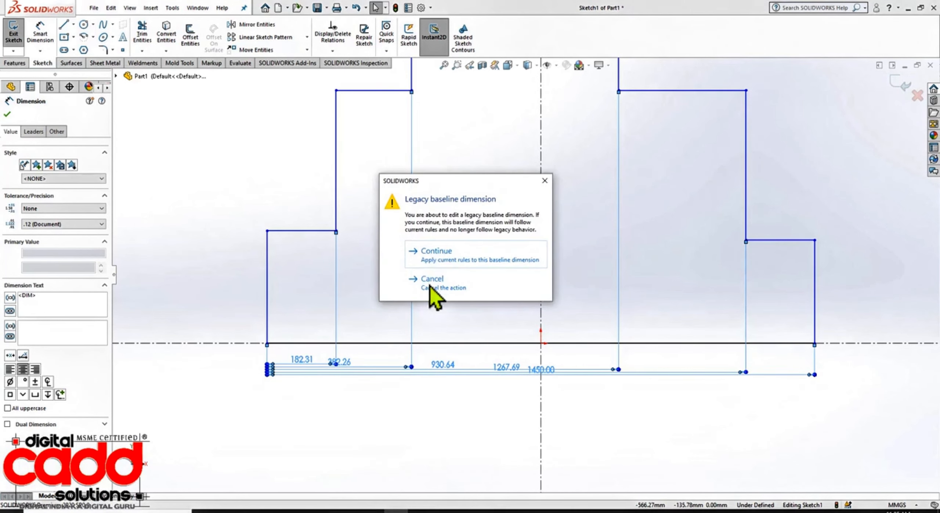
click(437, 252)
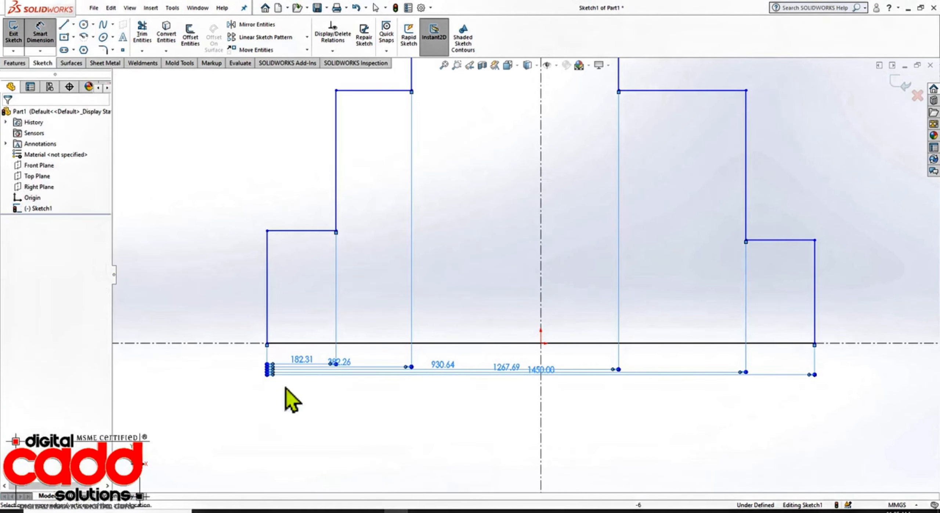
scroll(280, 386, down, 3)
scroll(279, 384, down, 5)
key(Escape)
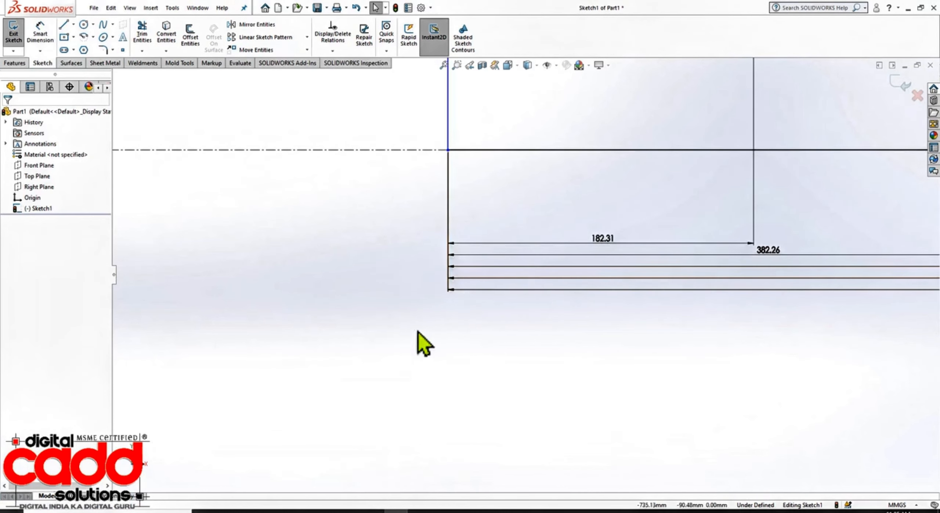
scroll(441, 342, up, 5)
scroll(443, 342, up, 5)
scroll(527, 235, up, 3)
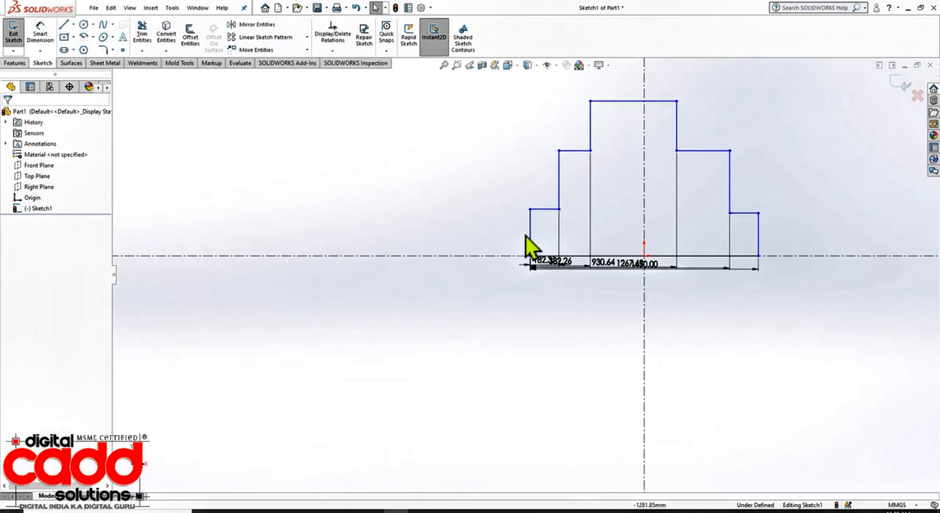
key(f)
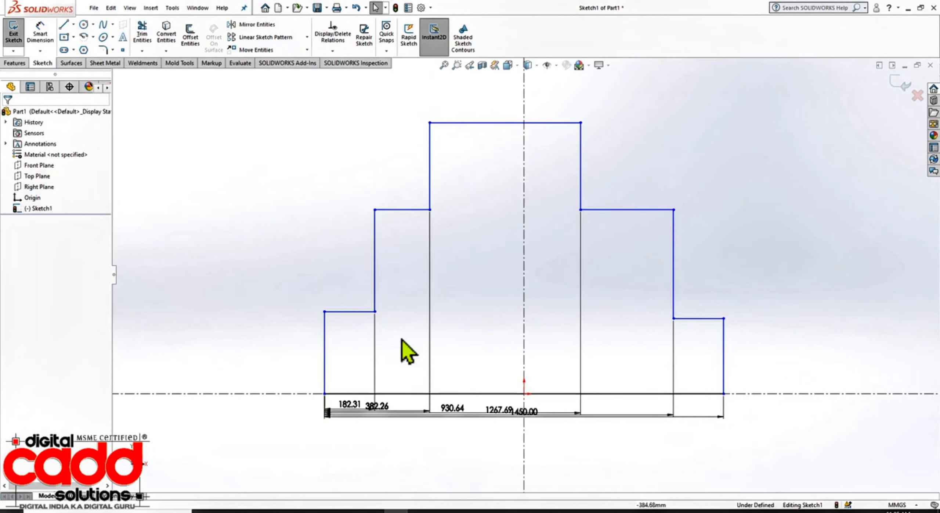
scroll(514, 281, up, 3)
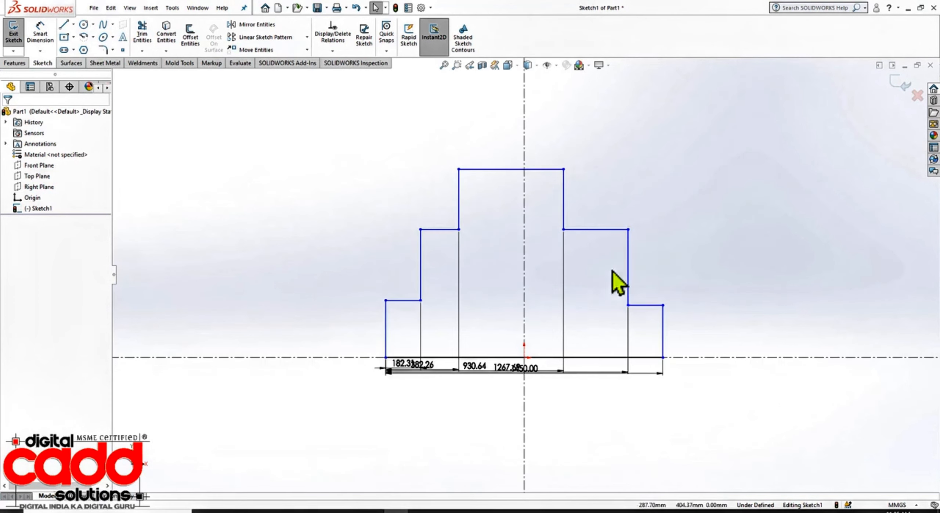
scroll(631, 304, down, 2)
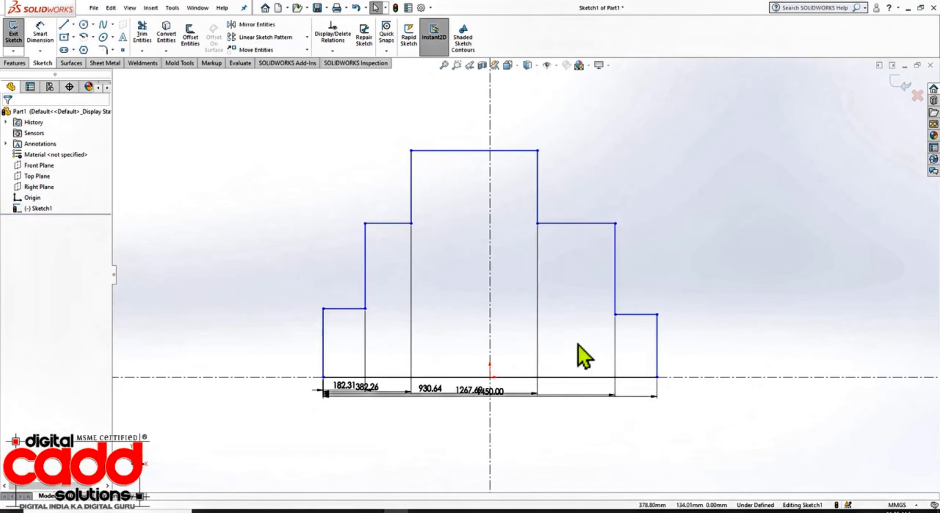
Close the current part without saving and create a new part document.
click(931, 65)
click(485, 281)
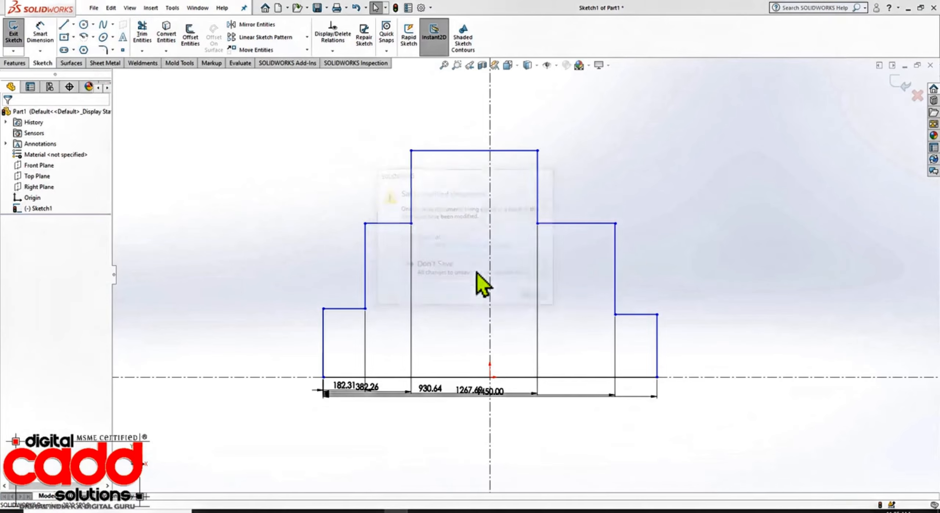
click(208, 7)
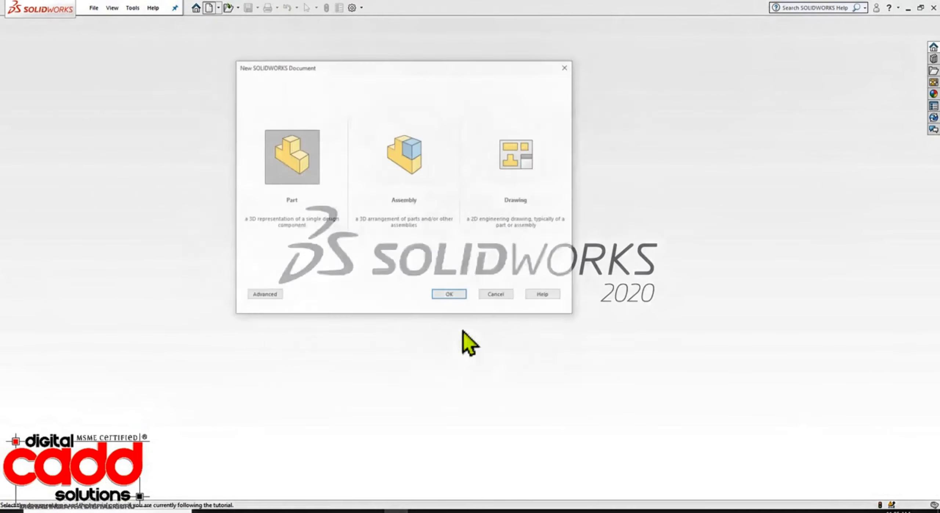
click(451, 298)
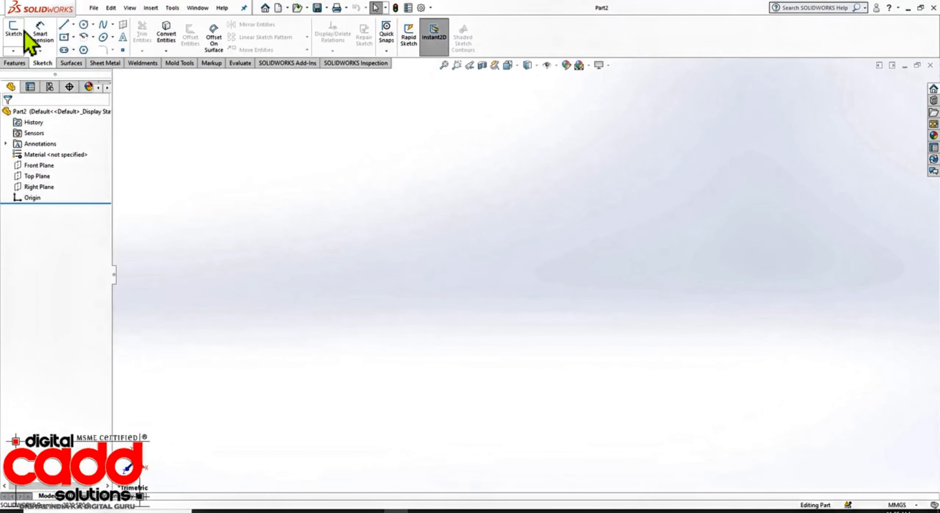
On the Front Plane, sketch a four-step staircase of lines rising rightward from the origin, with horizontal runs about 28, 30, 36 and 49 mm.
click(23, 32)
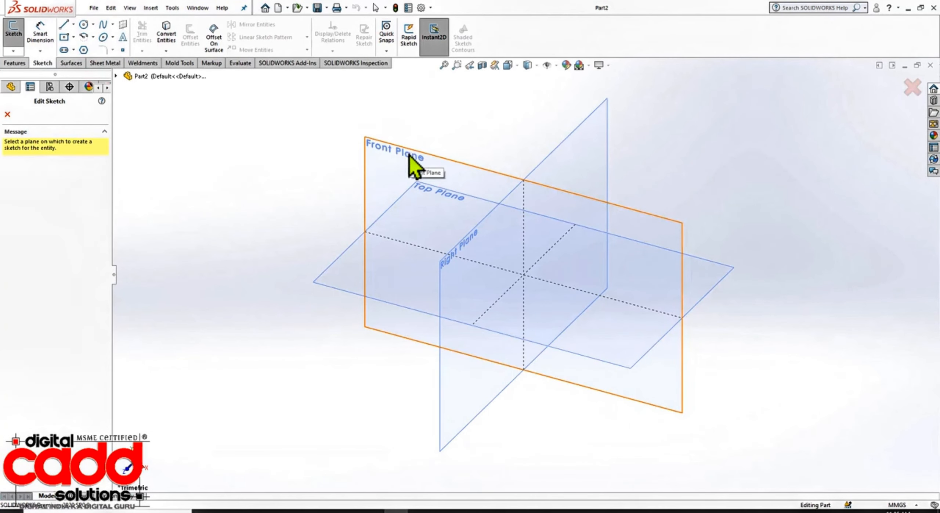
click(410, 156)
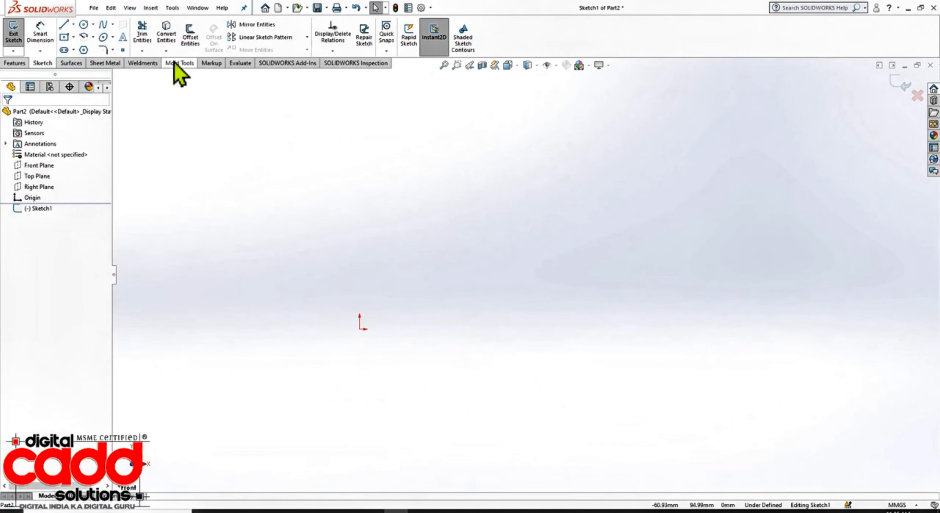
click(68, 26)
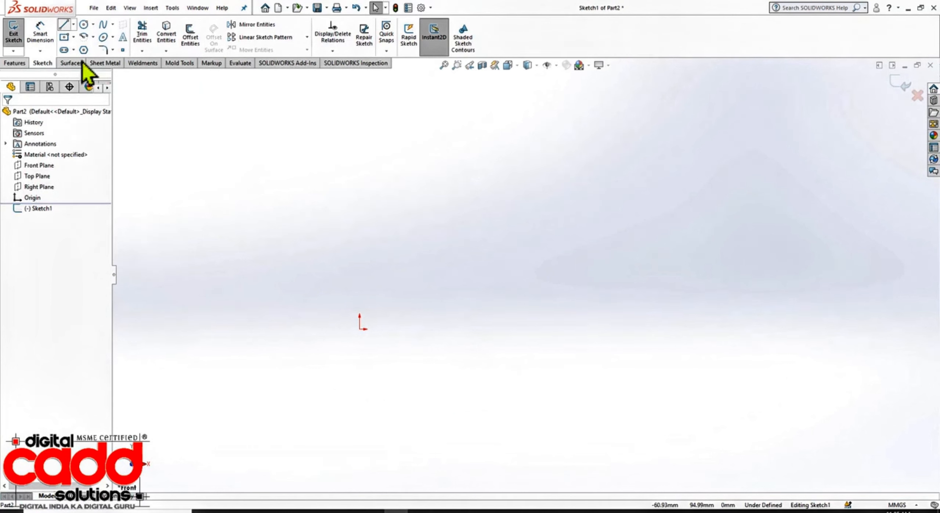
click(360, 330)
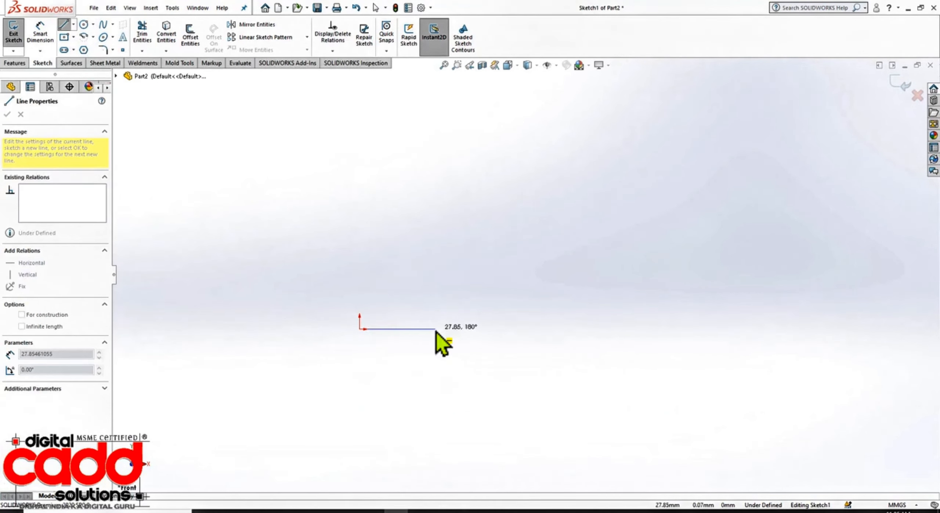
click(436, 329)
click(436, 274)
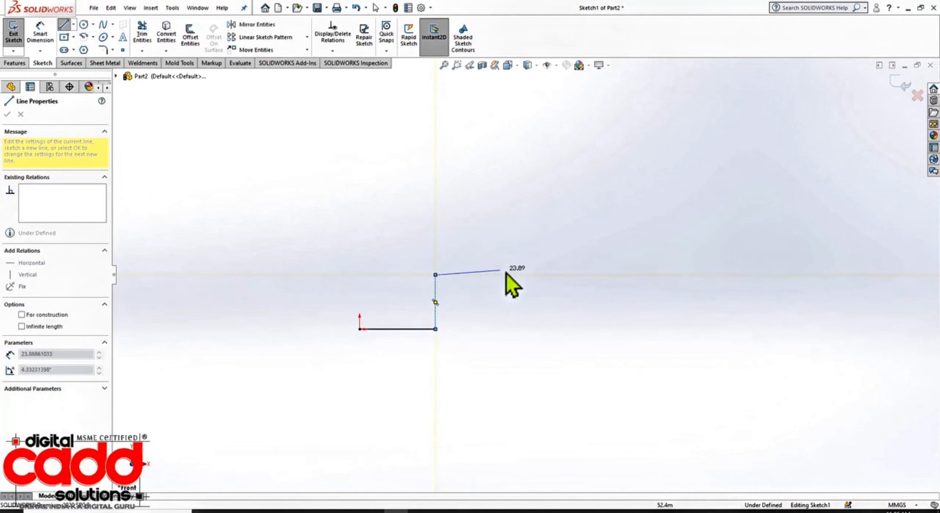
click(517, 275)
click(517, 222)
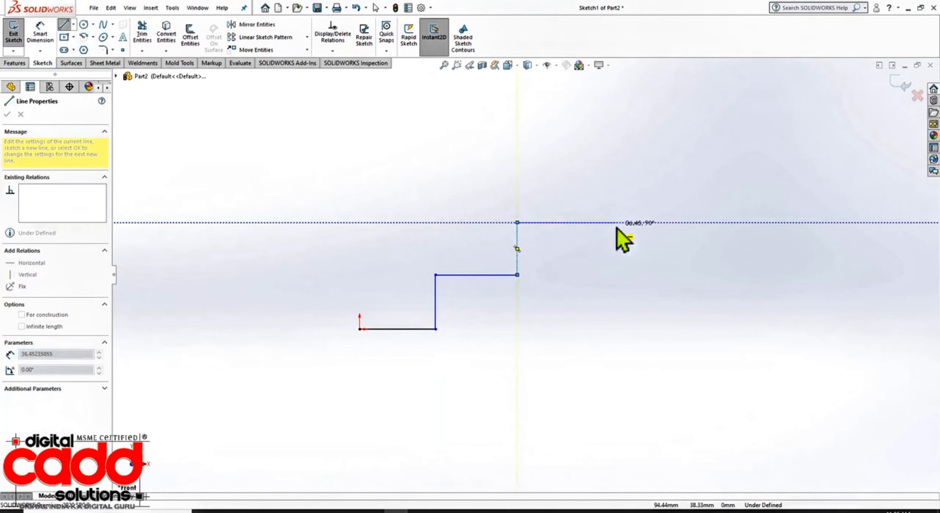
click(616, 223)
click(616, 163)
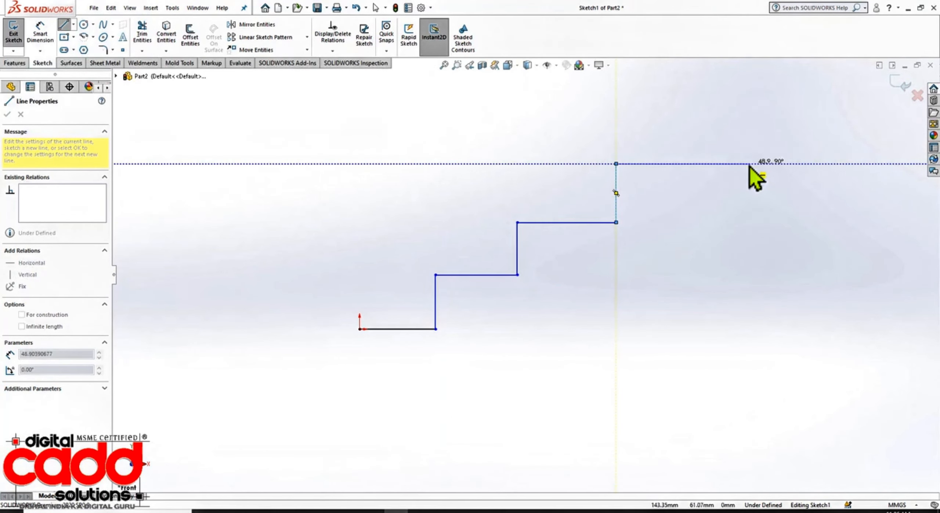
click(749, 164)
click(749, 77)
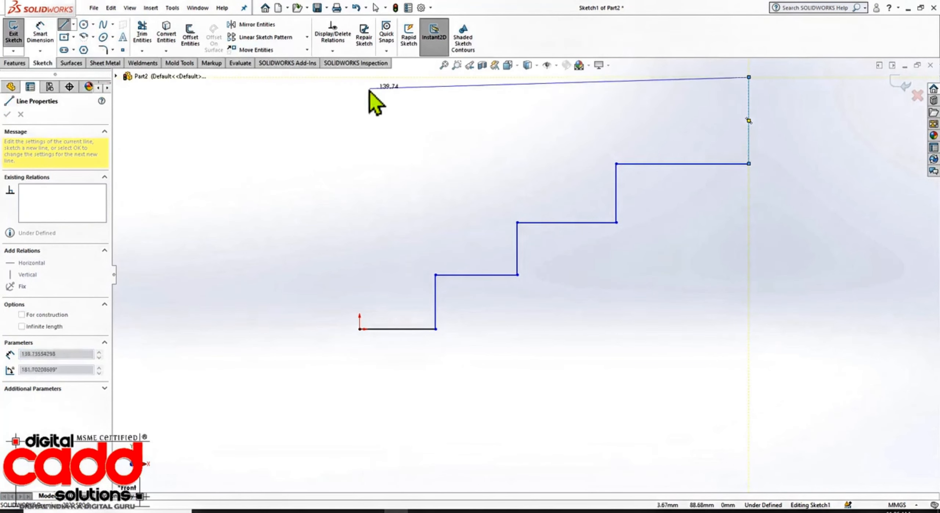
Close the staircase profile with a horizontal top line to above the origin and a vertical line down to the origin.
scroll(346, 235, up, 3)
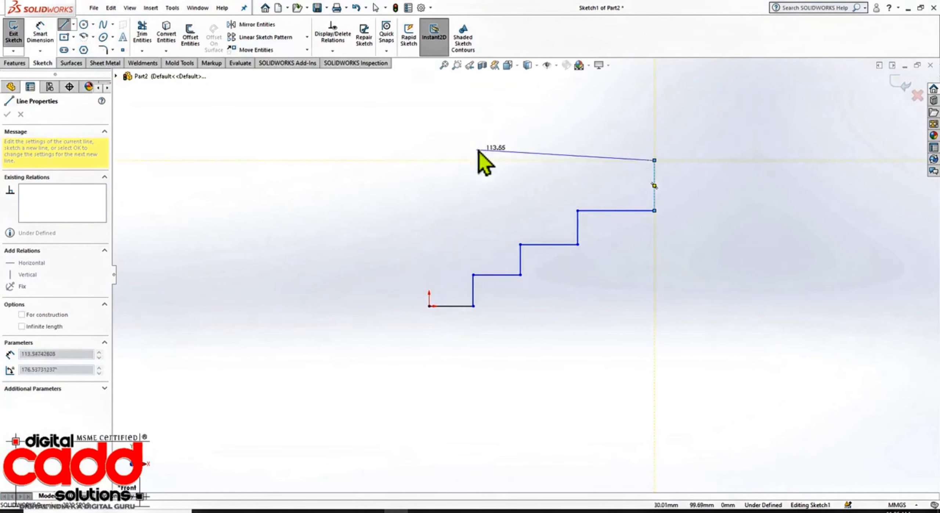
click(430, 161)
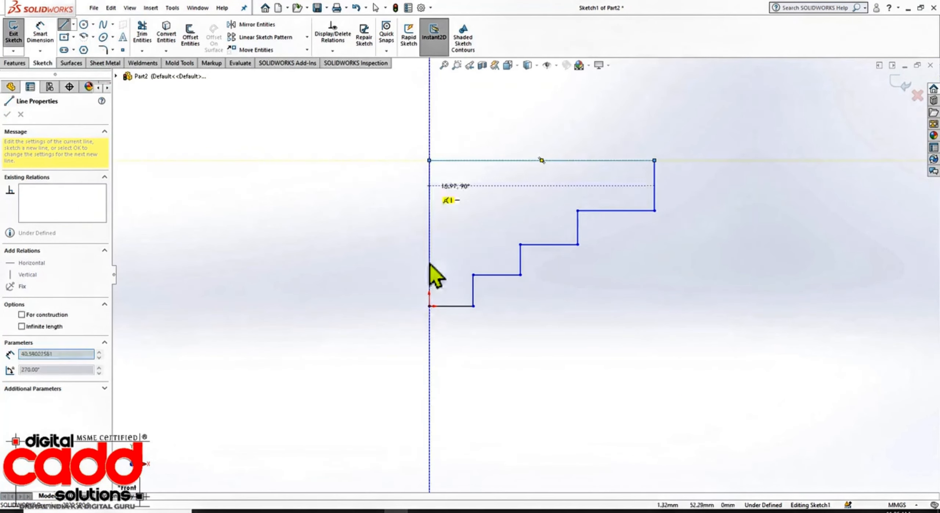
click(429, 305)
key(Escape)
scroll(693, 183, down, 2)
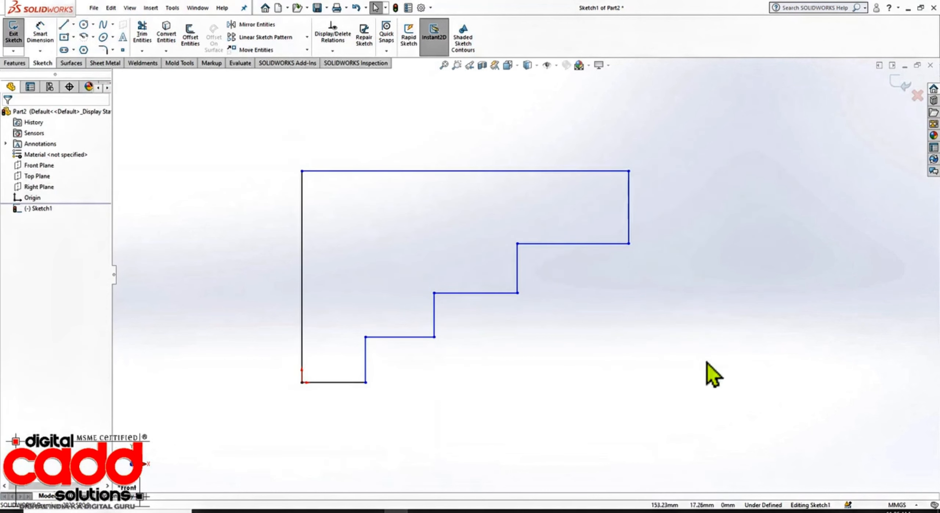
Add horizontal baseline dimensions from the long vertical edge at the origin to each of the four risers, placed below the profile.
click(40, 50)
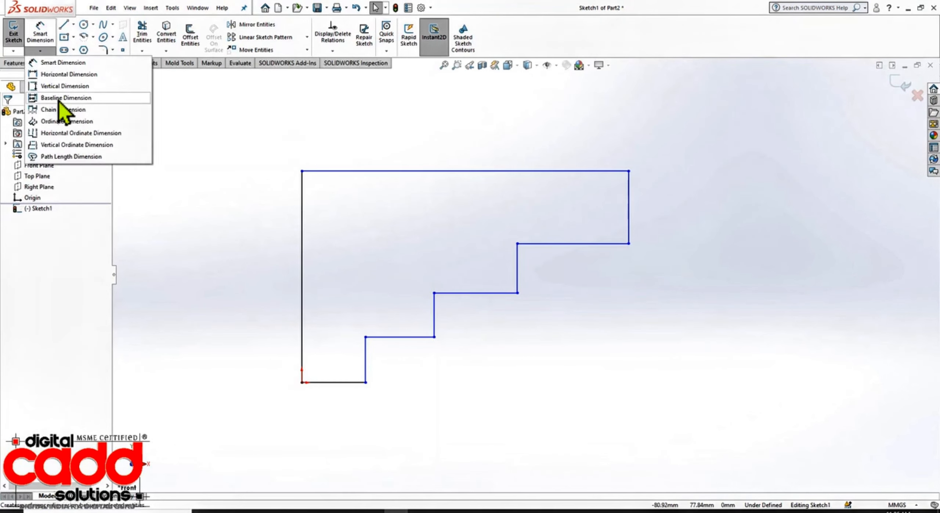
click(59, 100)
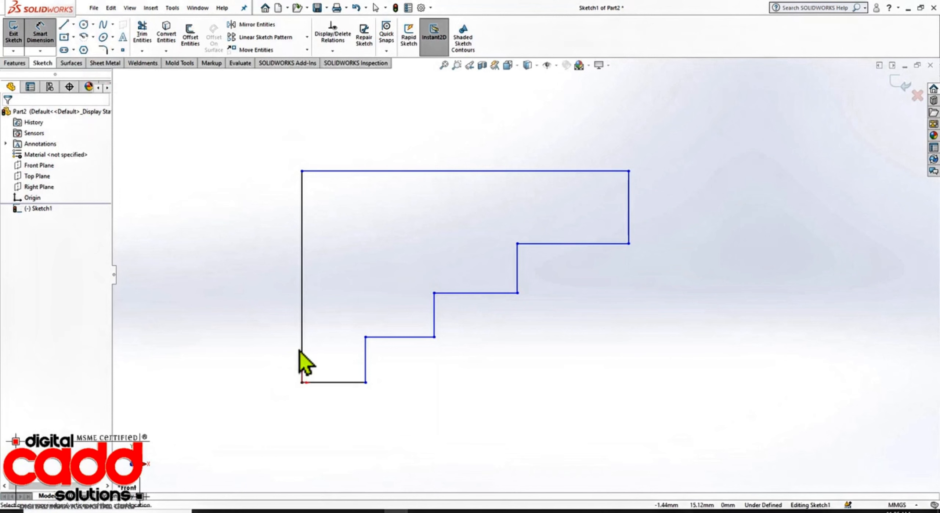
click(301, 351)
click(366, 377)
click(366, 406)
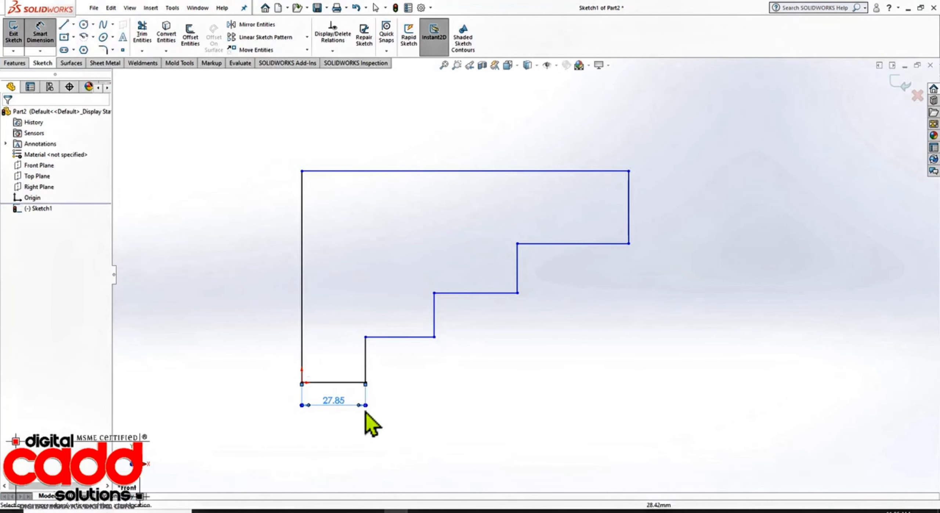
click(435, 326)
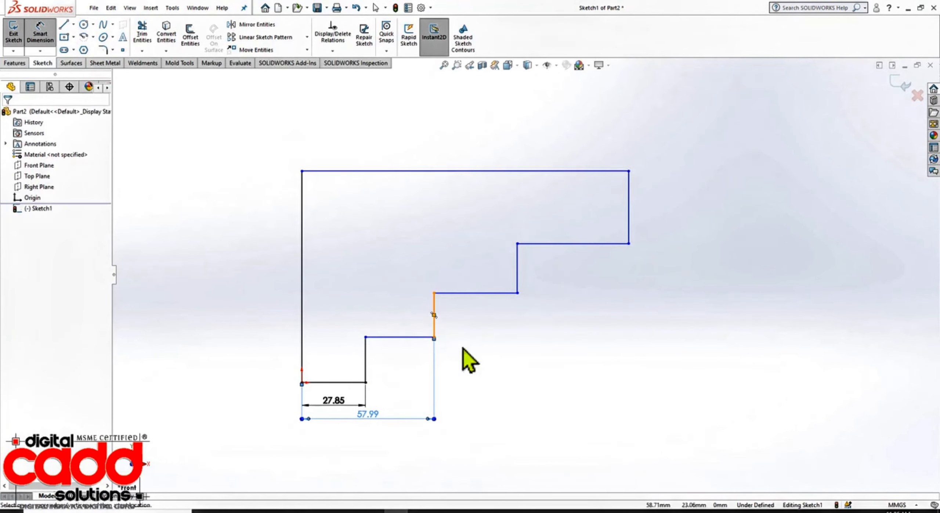
click(518, 282)
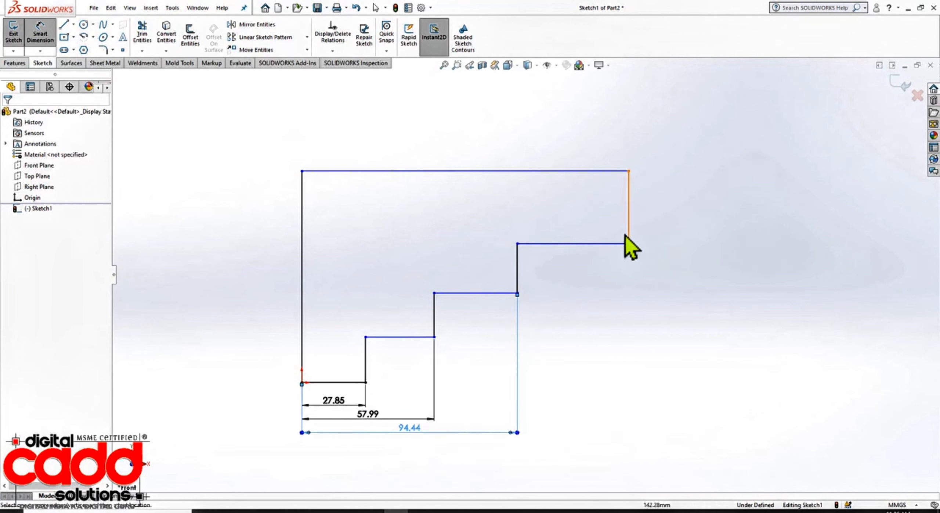
click(629, 272)
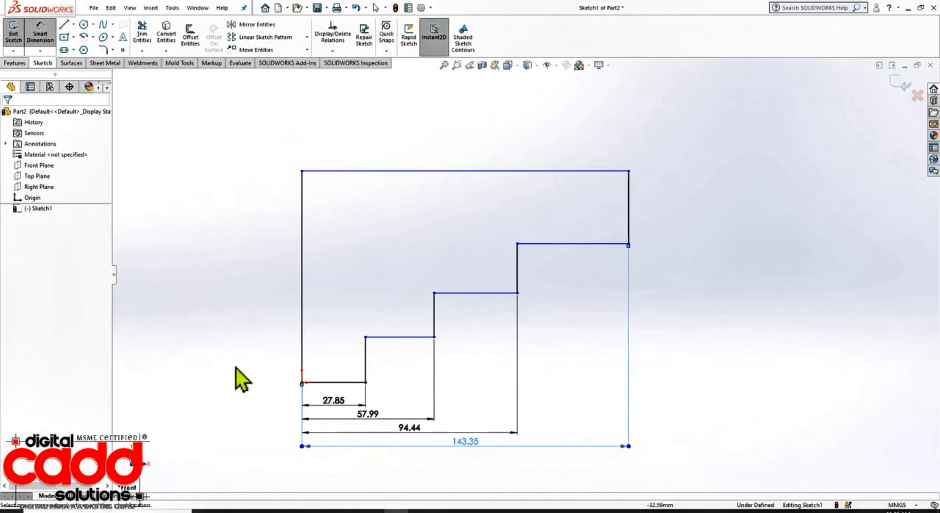
key(Escape)
Add vertical baseline dimensions from the bottom line to the three upper treads and the top line of the profile.
click(40, 50)
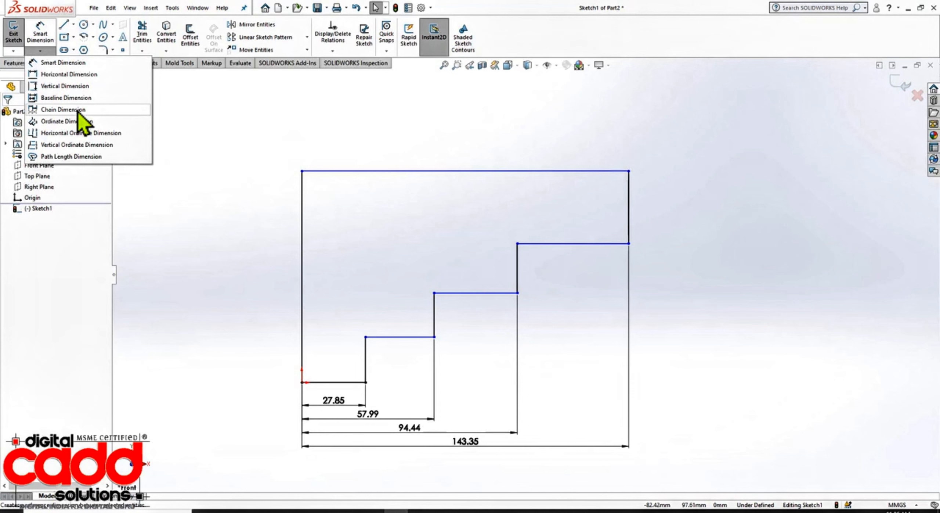
click(67, 97)
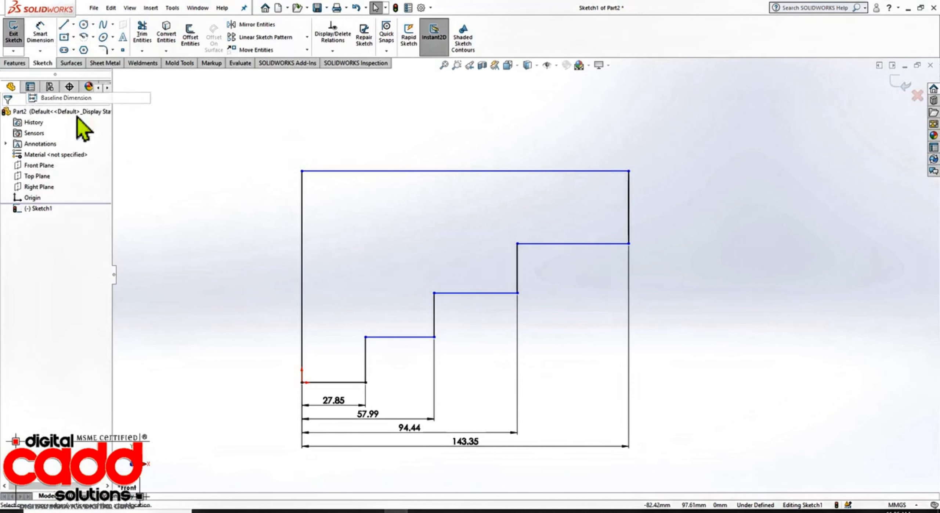
click(322, 383)
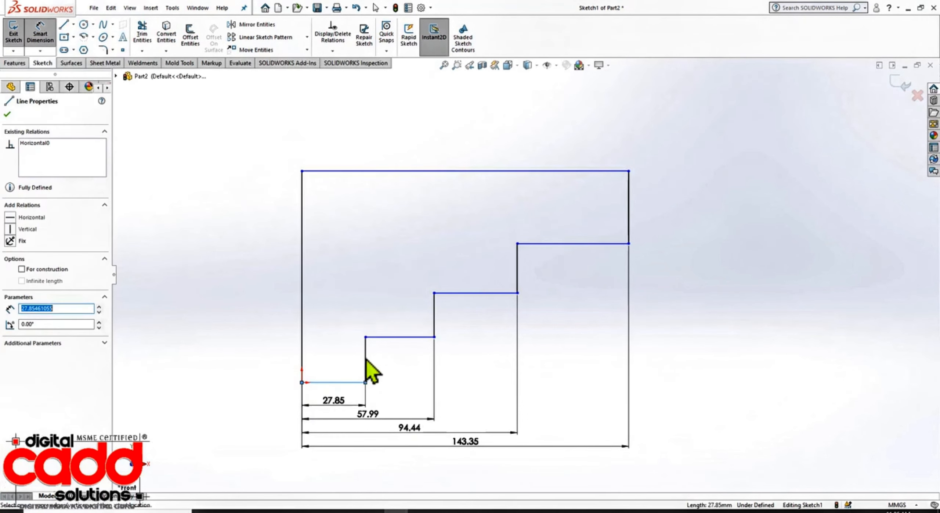
click(375, 338)
click(455, 293)
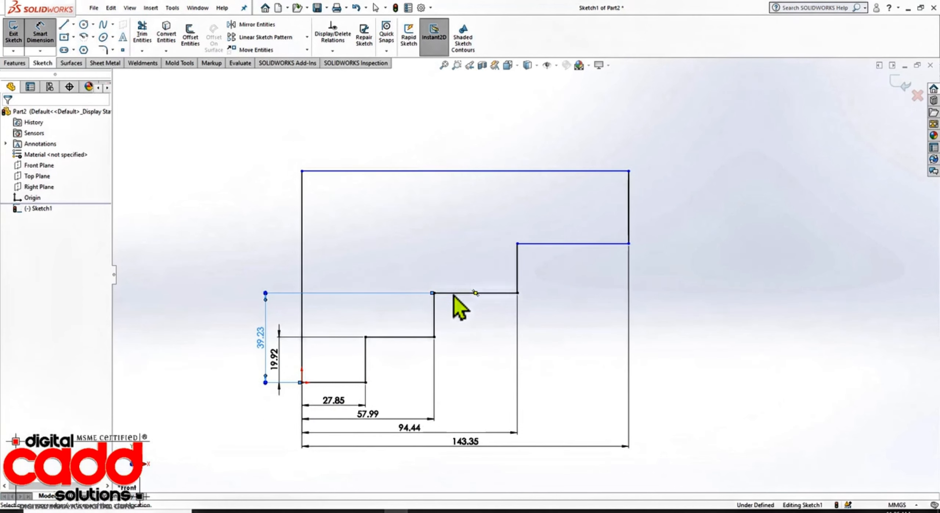
click(541, 243)
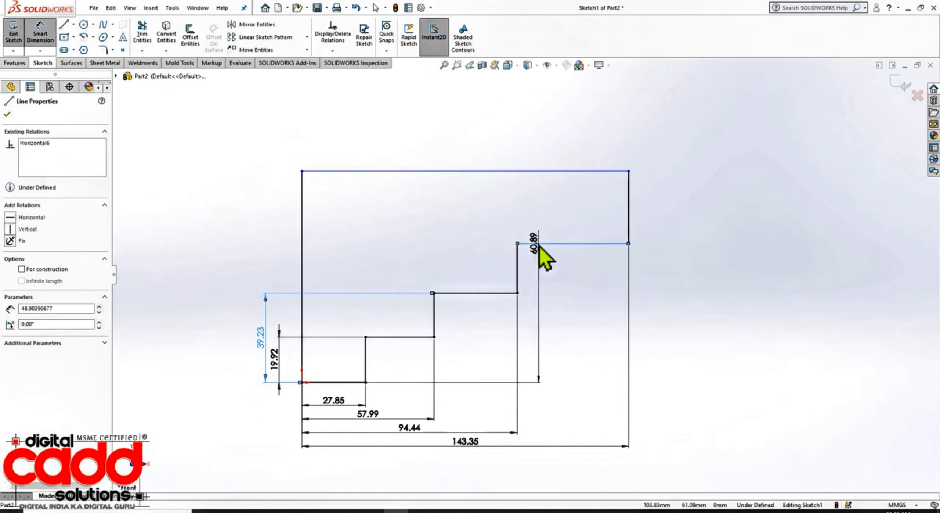
click(429, 173)
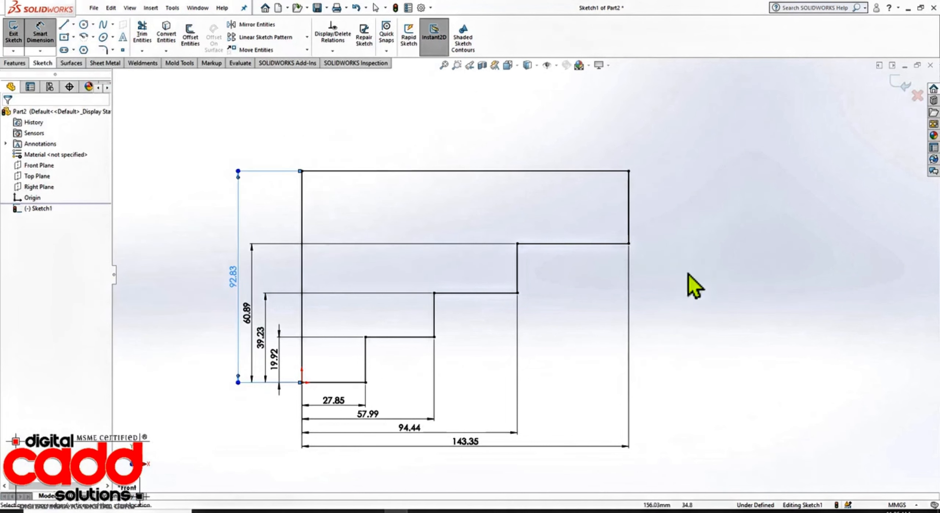
key(Escape)
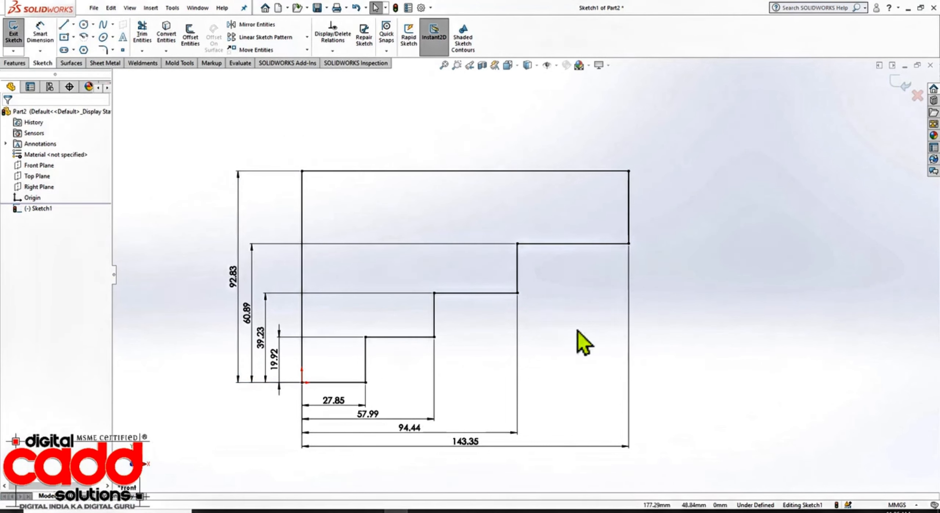
Set the two shortest horizontal baseline dimensions to 30 mm and 60 mm.
click(342, 410)
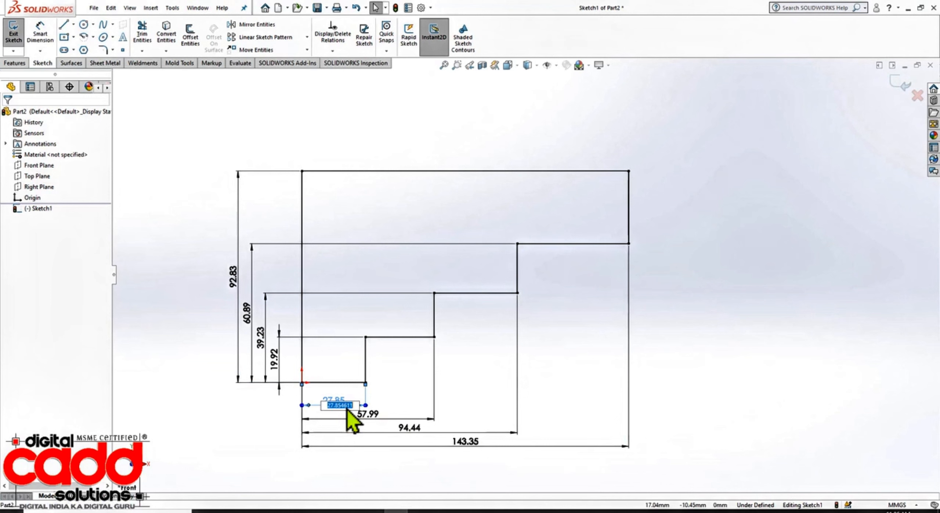
key(Return)
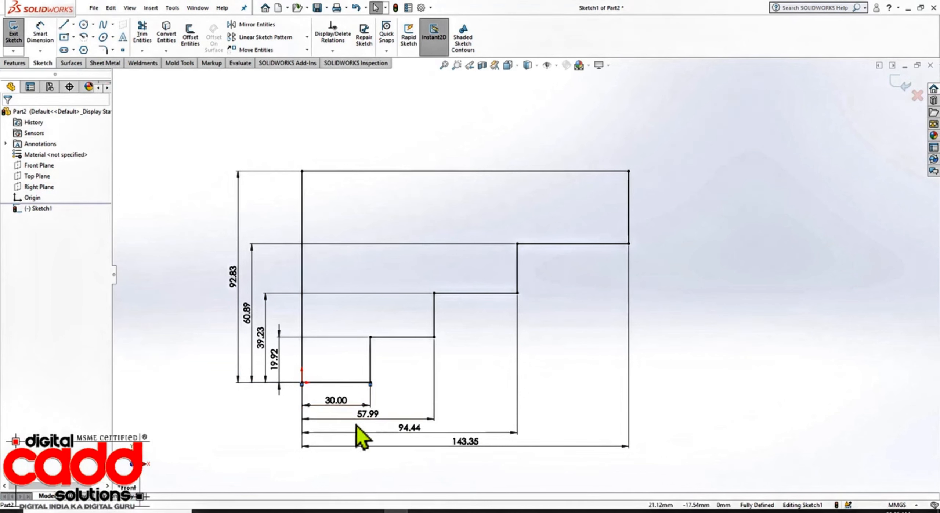
click(378, 421)
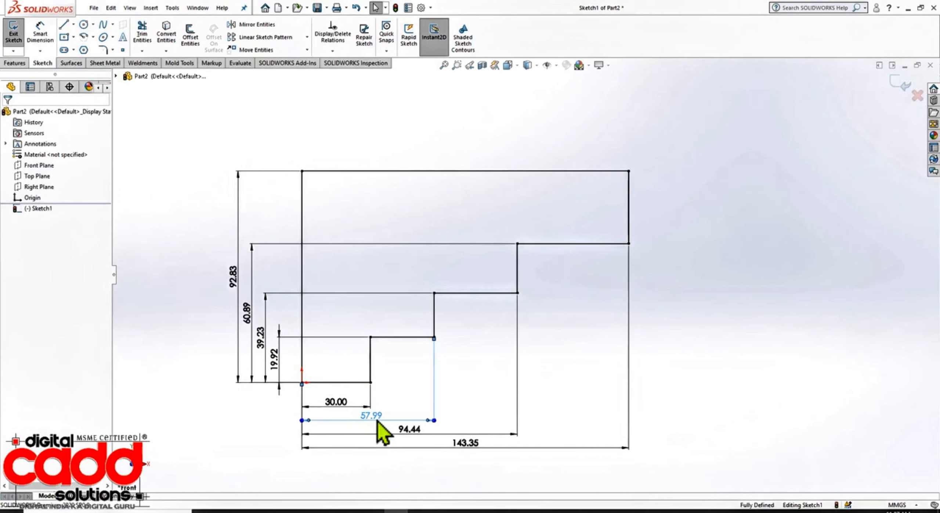
text(60)
key(Return)
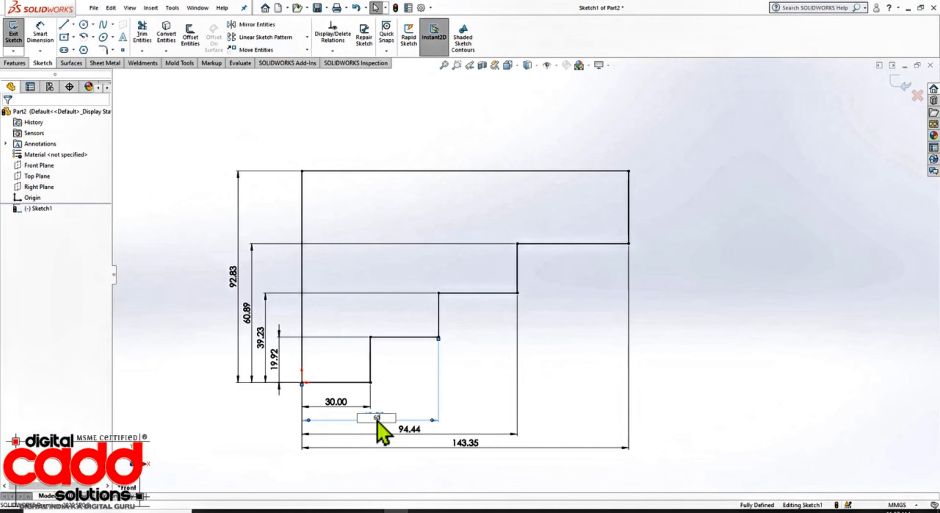
Set the third horizontal baseline dimension to 100 mm and the overall width to 150 mm.
click(406, 430)
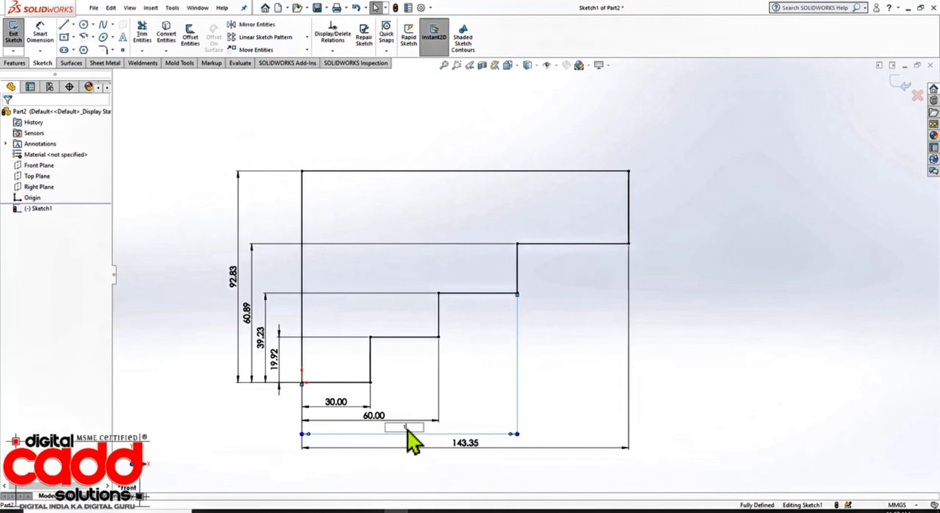
text(100)
key(Return)
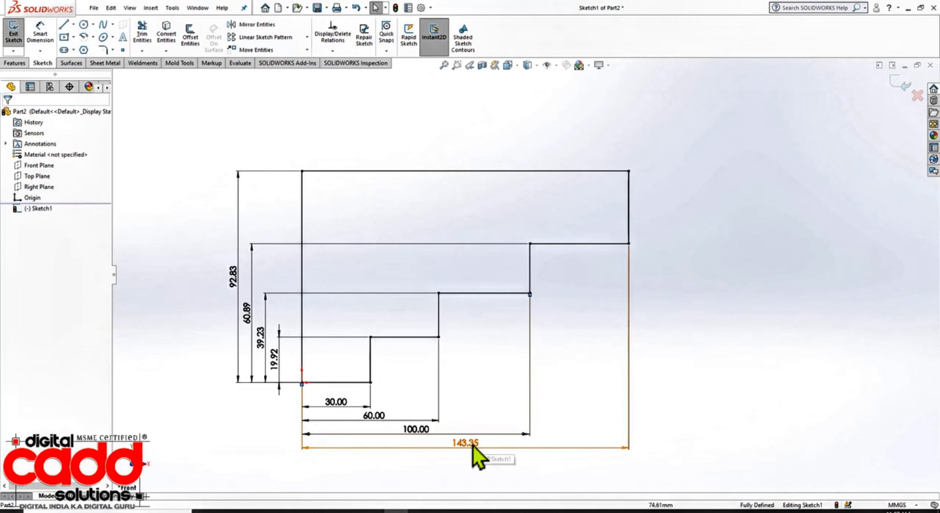
click(473, 446)
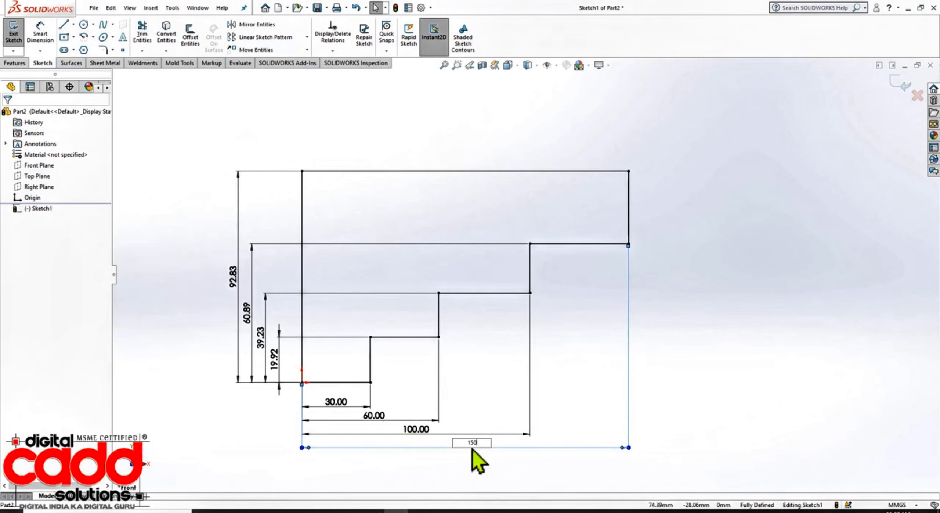
text(150)
key(Return)
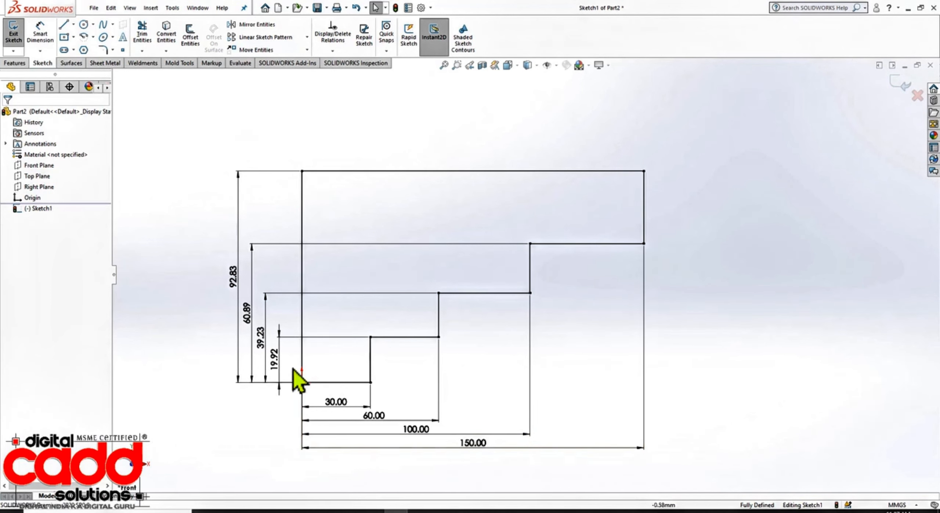
Set the two shortest vertical baseline dimensions to 25 mm and 45 mm.
click(280, 364)
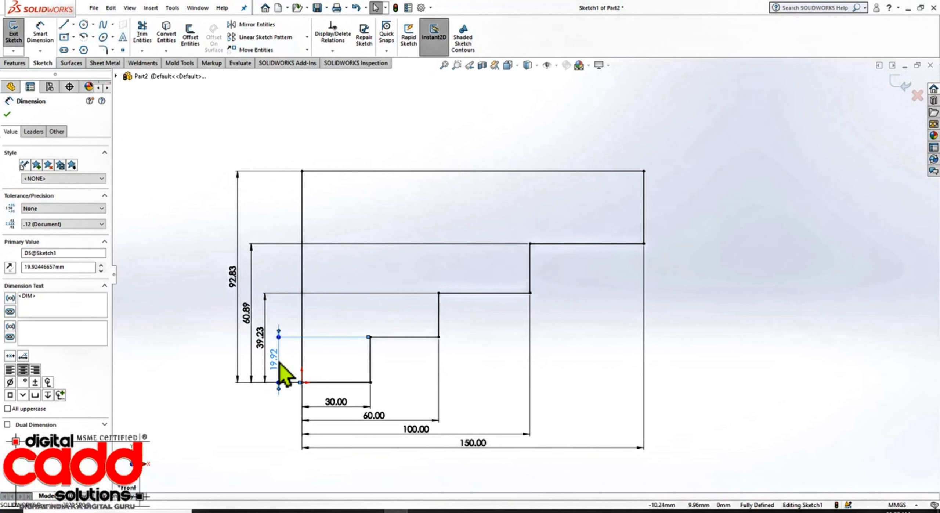
double_click(280, 363)
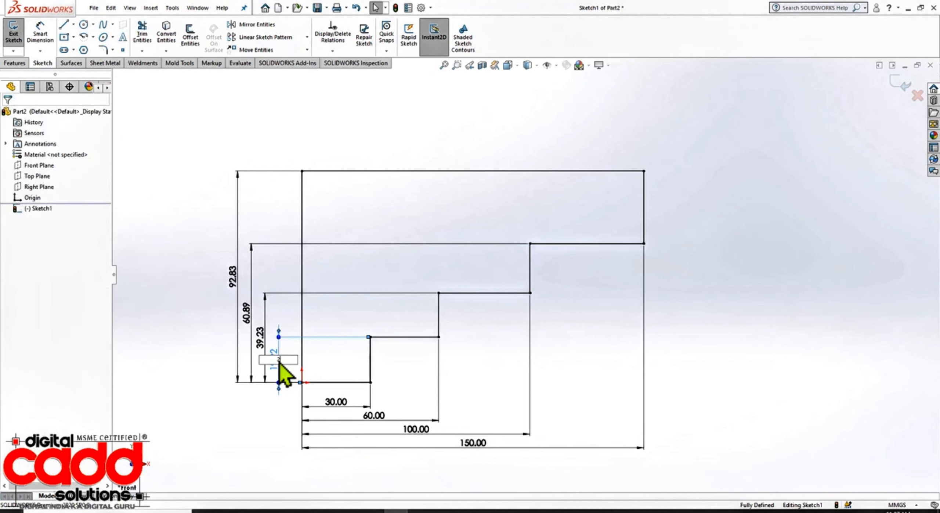
text(25)
key(Return)
click(260, 342)
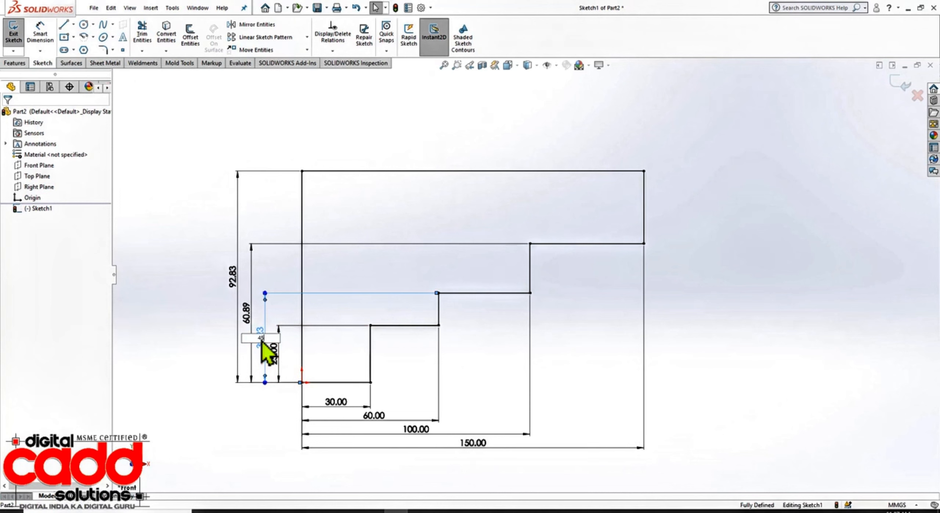
key(Return)
Set the third vertical baseline dimension to 60 mm and the overall height to 90 mm.
click(248, 316)
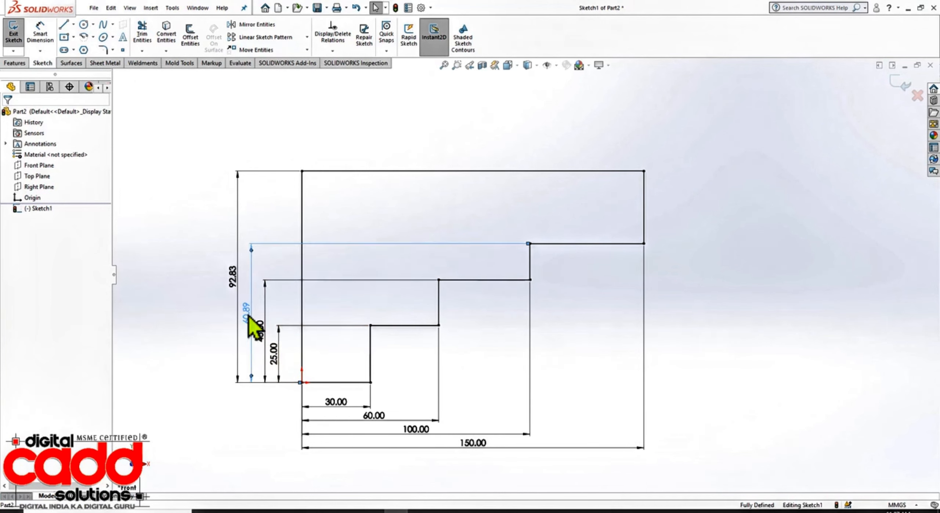
text(60)
key(Return)
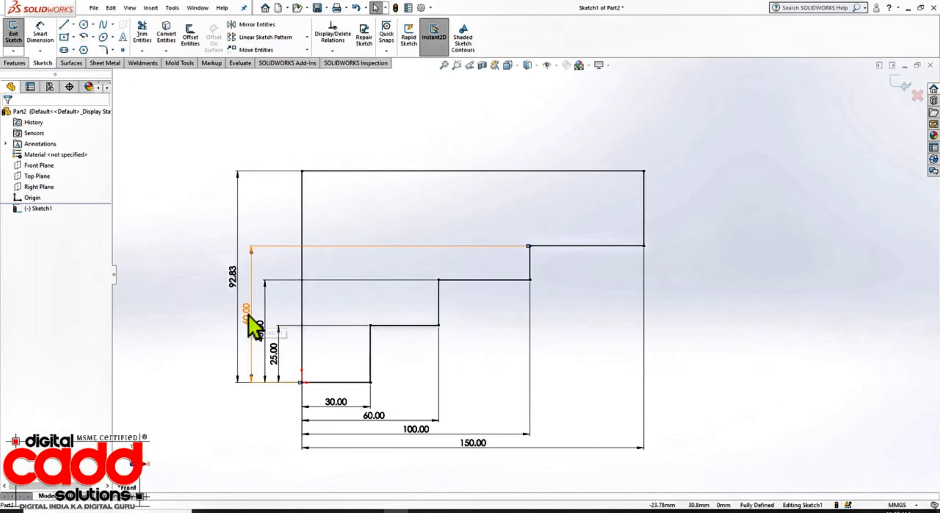
double_click(236, 297)
text(90)
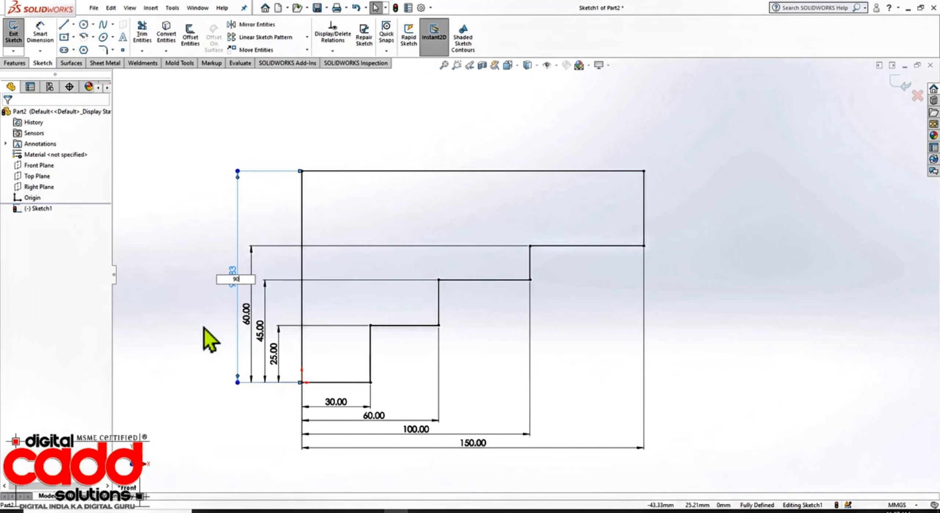
key(Return)
click(181, 308)
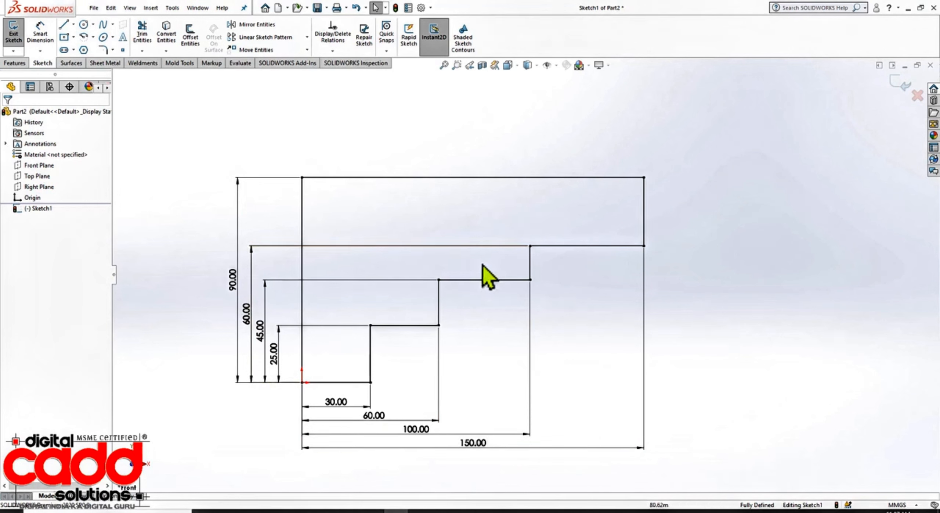
Undo the last six value changes, covering all four vertical dimensions and the two longest horizontal ones.
scroll(506, 311, up, 3)
scroll(554, 319, down, 2)
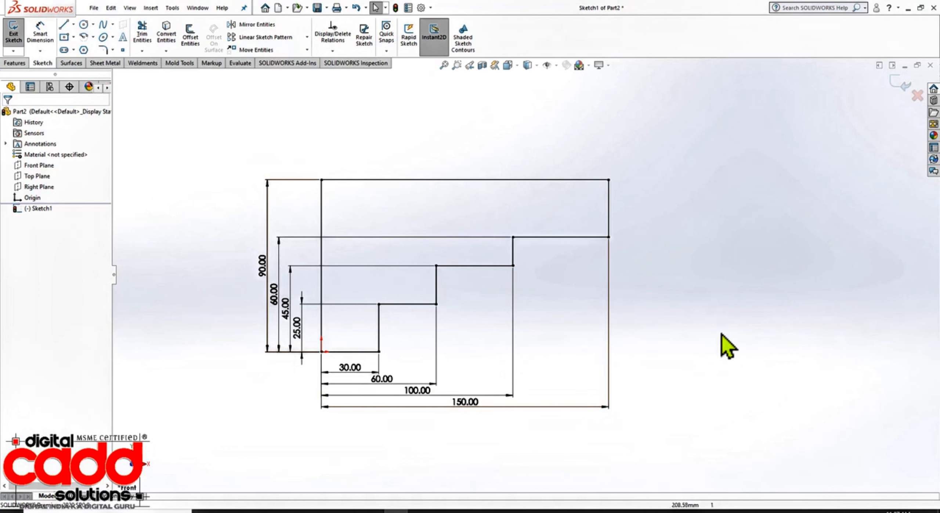
key(ctrl+z)
key(ctrl+z)
key(ctrl+z)
key(ctrl+z)
key(ctrl+z)
key(ctrl+z)
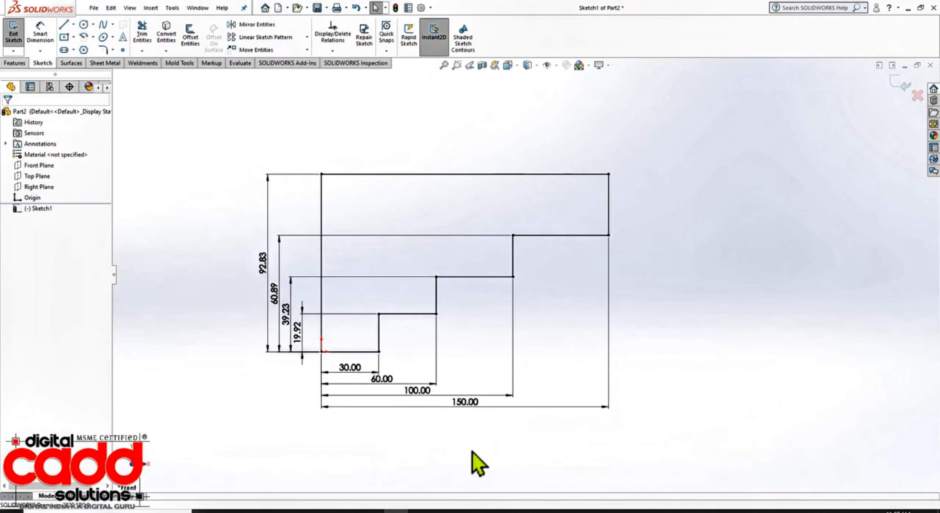
Delete all horizontal baseline dimensions below the profile and all vertical baseline dimensions beside it.
drag(412, 446, 337, 363)
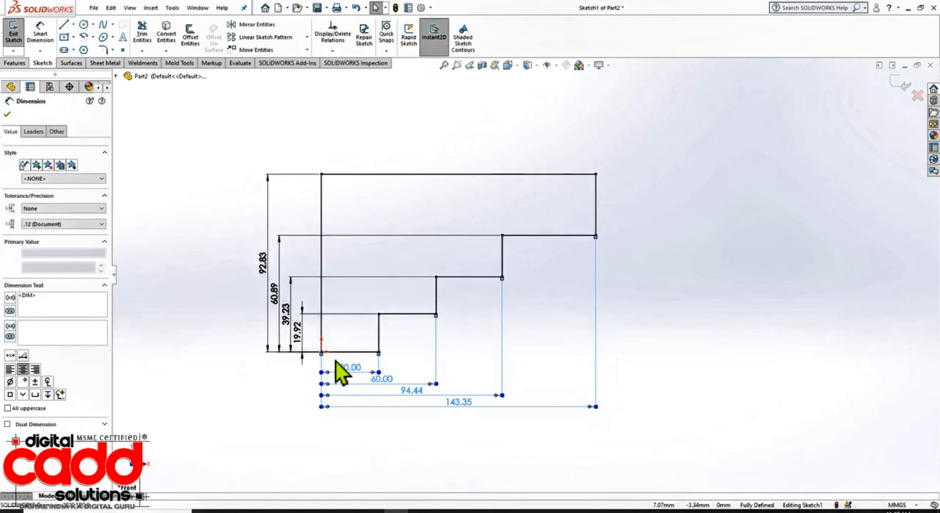
key(Delete)
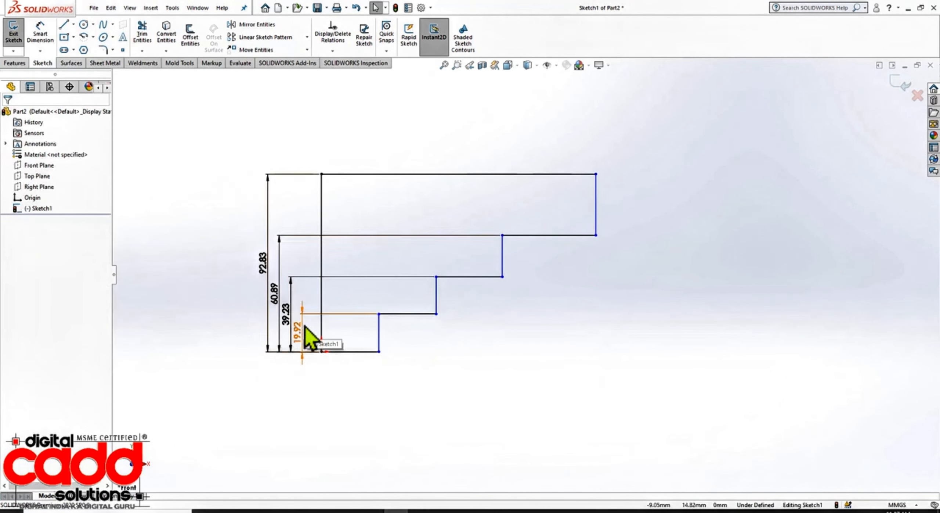
drag(236, 349, 235, 349)
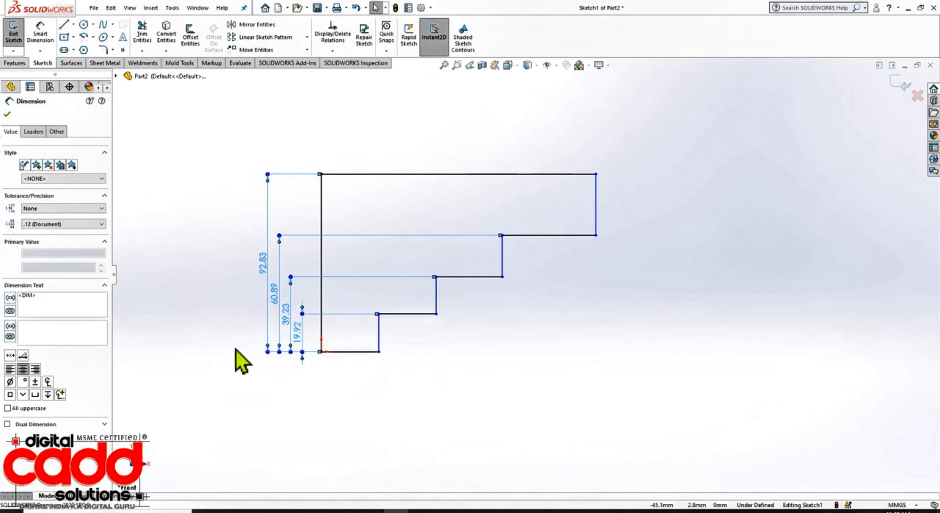
key(Delete)
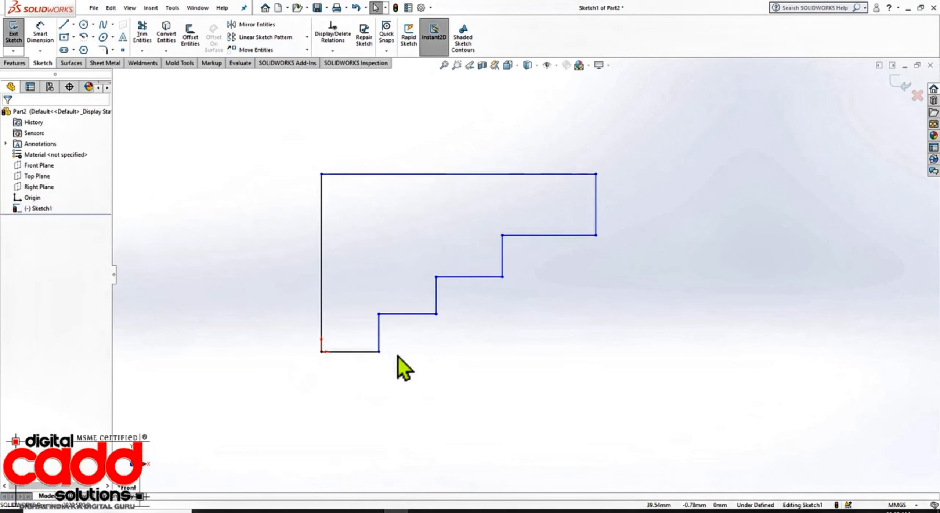
Add horizontal chain dimensions below the profile, from the full-height vertical edge across each successive riser to the far edge.
click(40, 51)
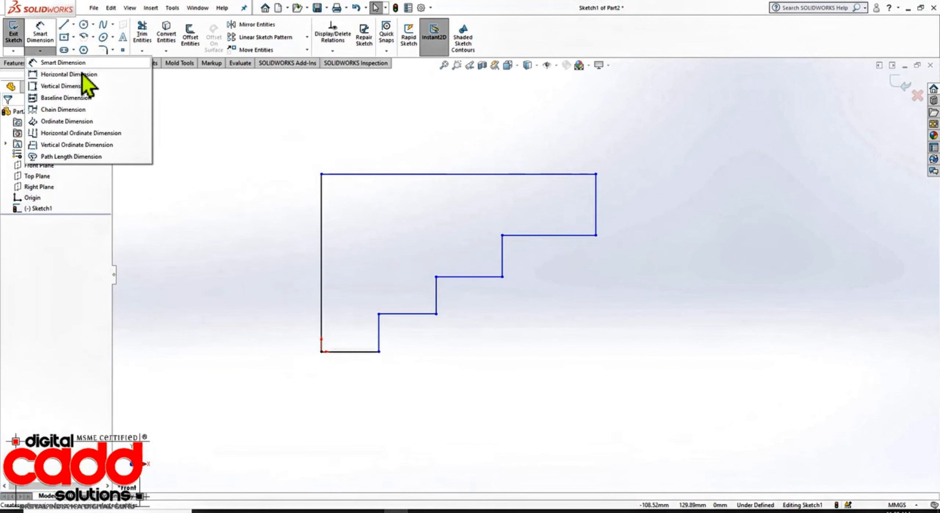
click(63, 109)
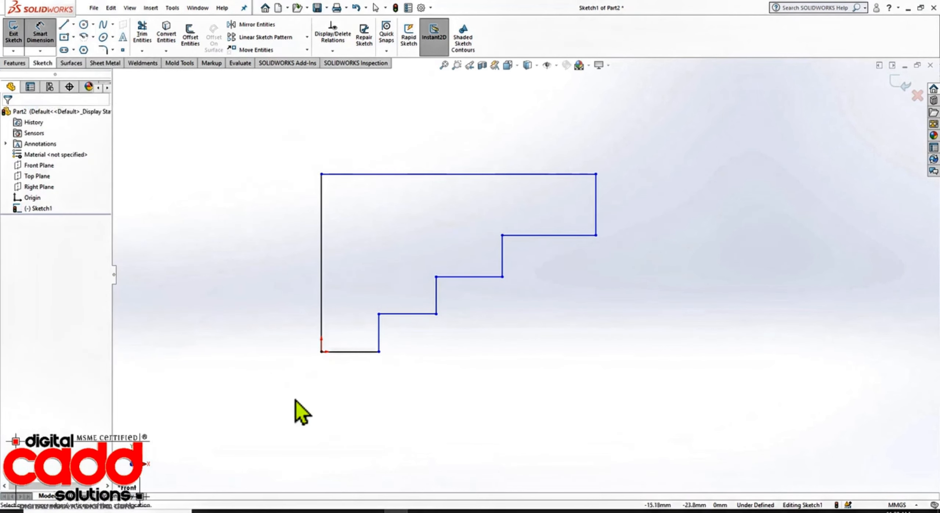
click(322, 332)
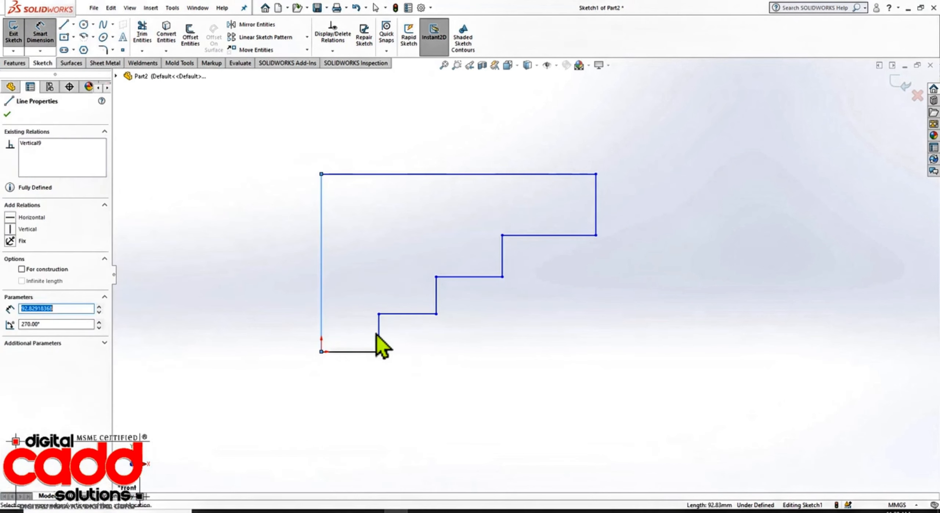
click(379, 335)
click(436, 303)
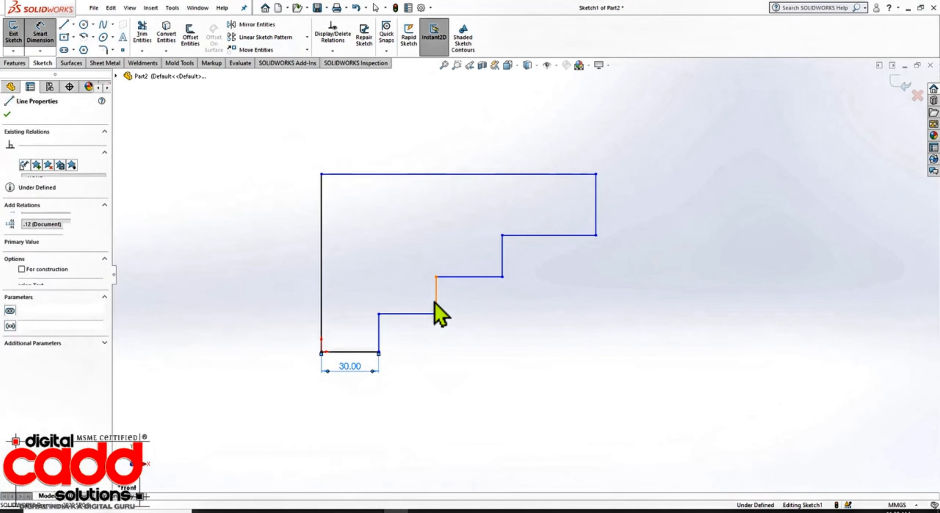
click(503, 268)
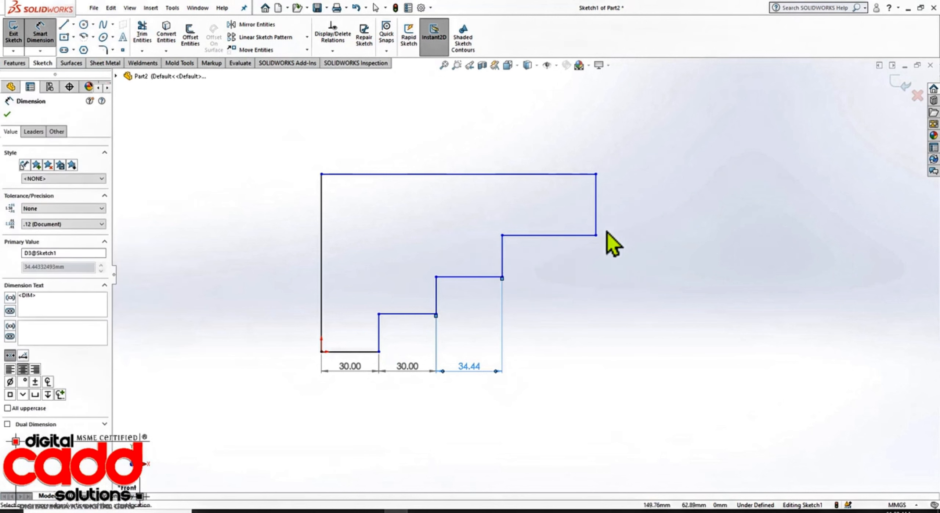
click(597, 227)
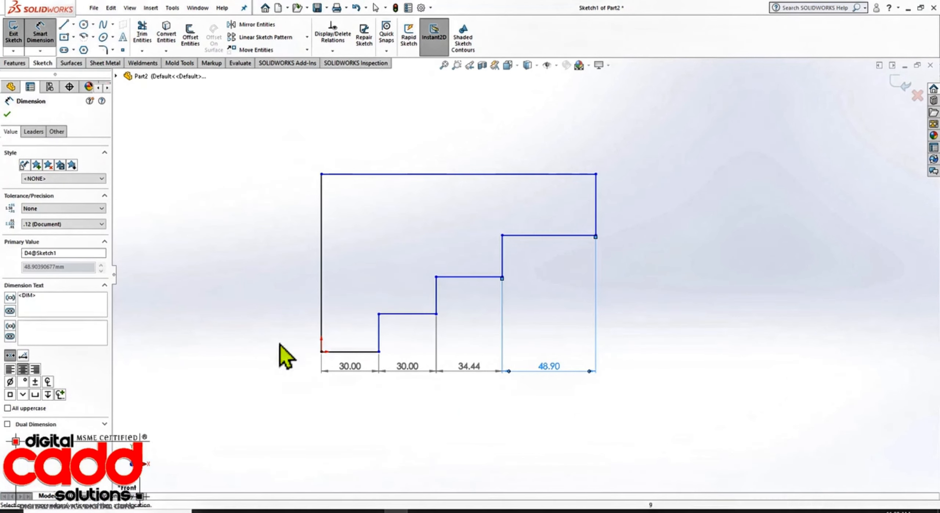
click(238, 364)
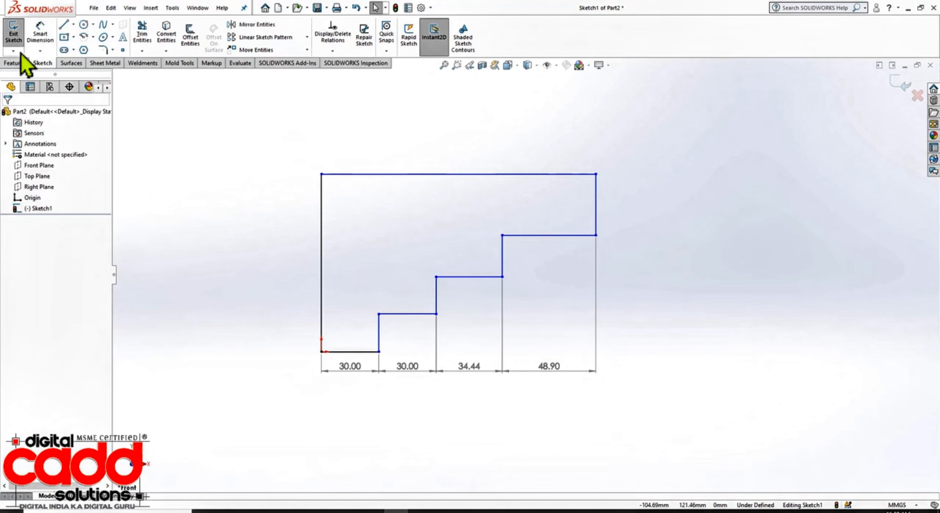
Add vertical chain dimensions beside the profile, from the base through each stair tread up to the top edge.
click(40, 51)
click(63, 110)
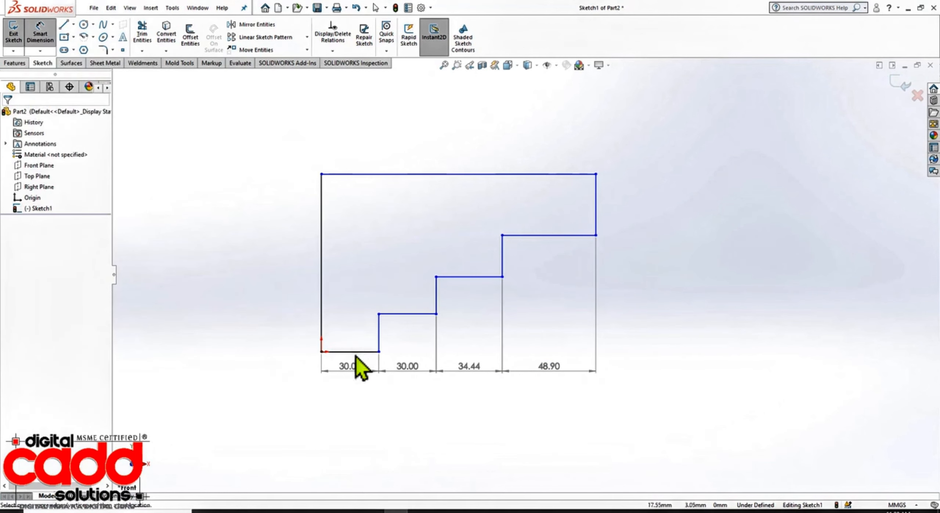
click(389, 316)
click(387, 319)
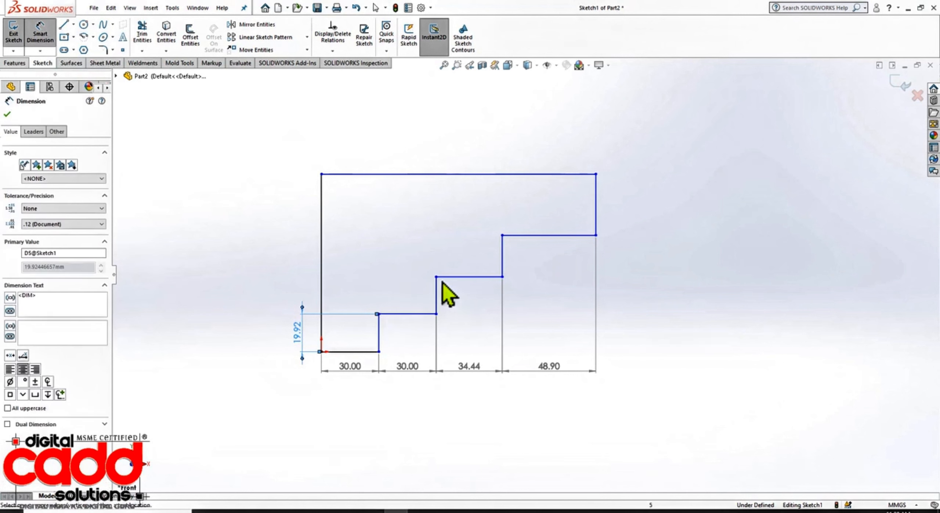
click(442, 278)
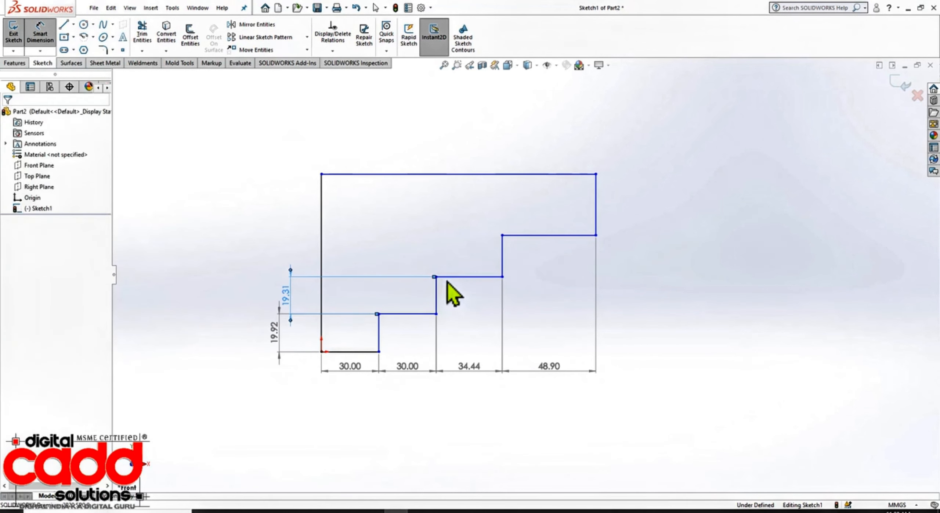
click(520, 238)
click(503, 179)
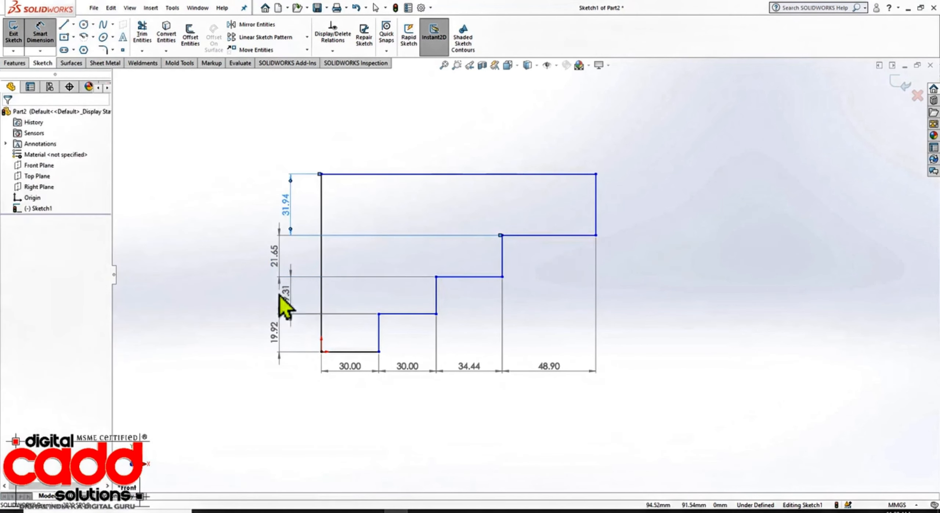
key(Escape)
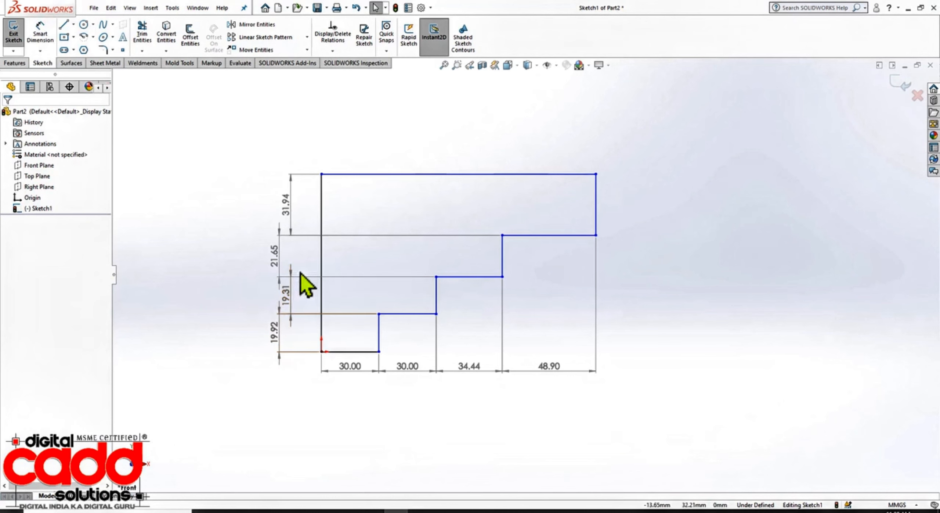
Move the vertical chain dimensions farther outward from the profile's full-height edge.
scroll(269, 272, up, 2)
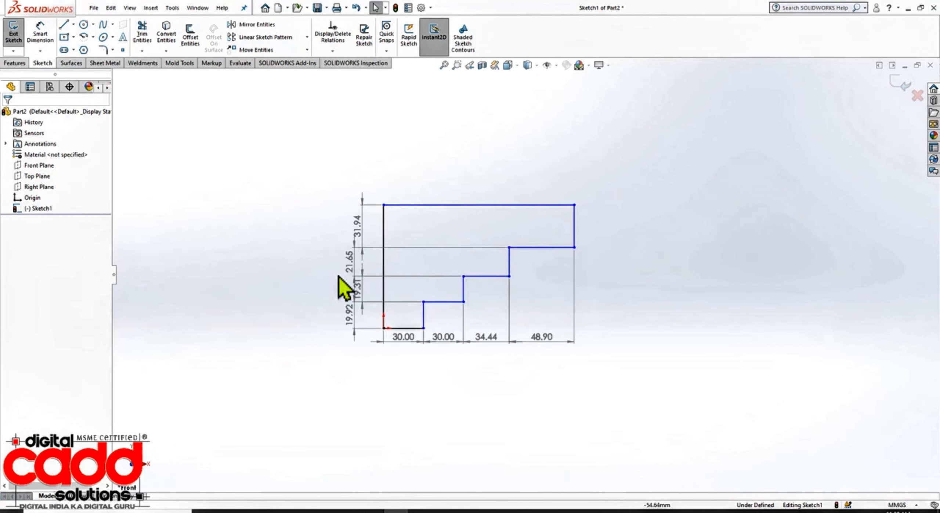
scroll(341, 275, down, 3)
scroll(397, 280, down, 3)
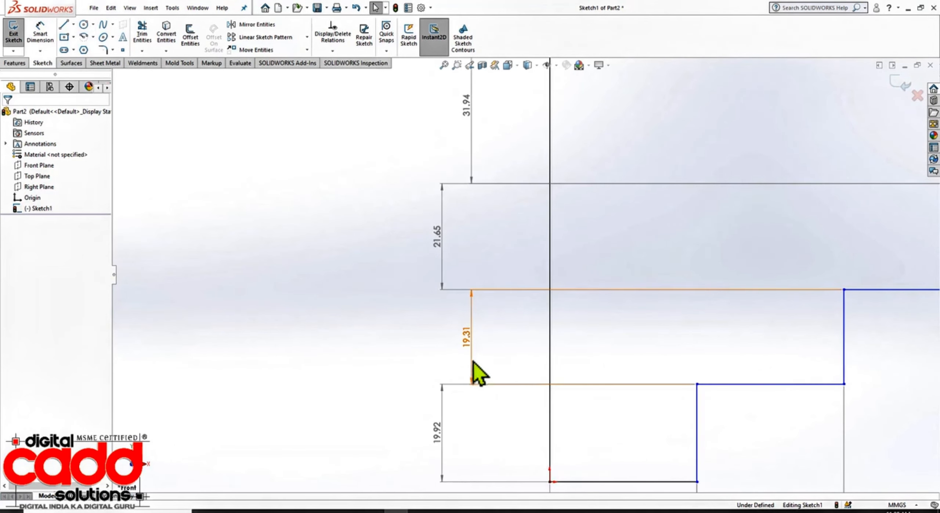
drag(473, 362, 417, 361)
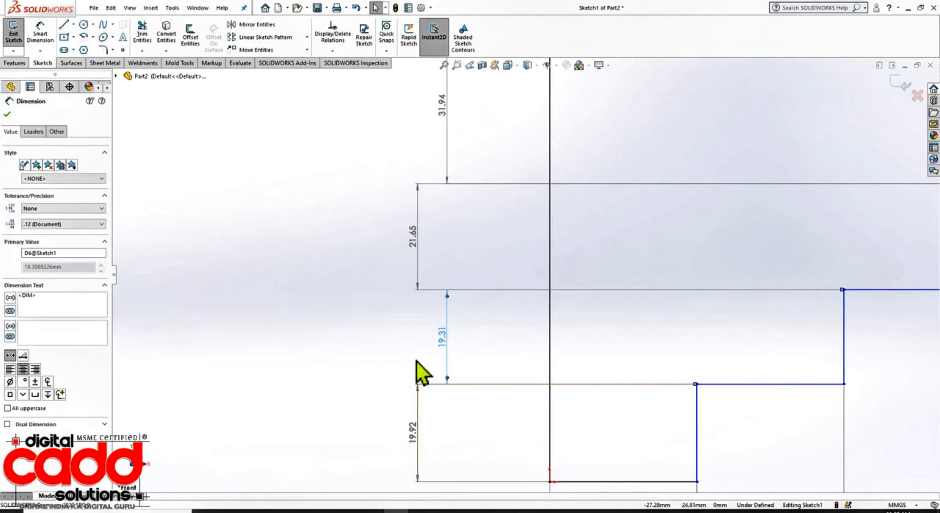
click(306, 337)
scroll(304, 339, up, 7)
scroll(666, 285, down, 2)
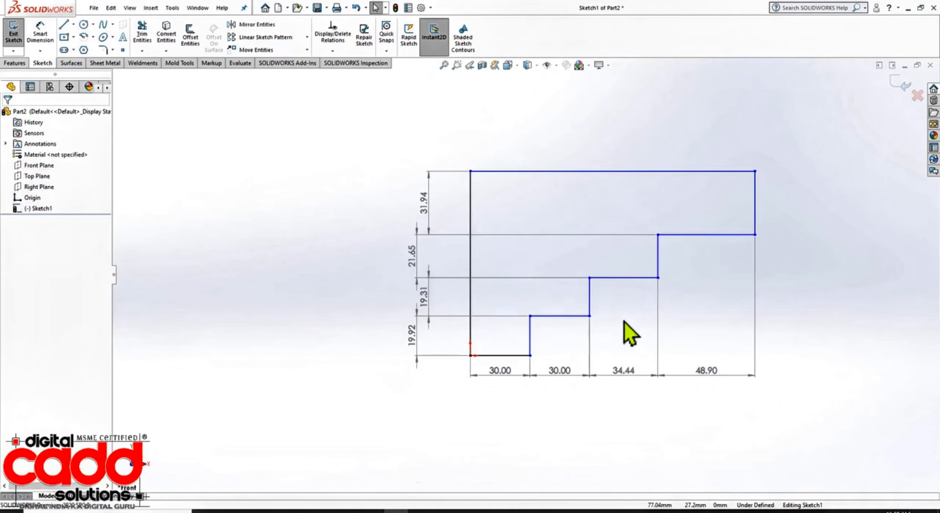
scroll(553, 336, up, 3)
scroll(695, 257, down, 3)
scroll(674, 294, down, 1)
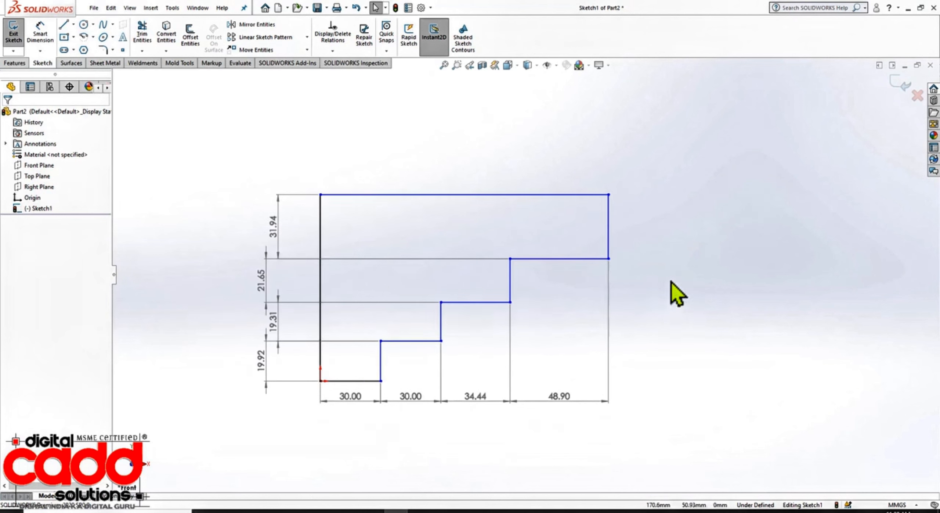
Undo the horizontal and vertical chain dimensions so the staircase profile is undimensioned.
key(ctrl+z)
key(ctrl+z)
key(ctrl+z)
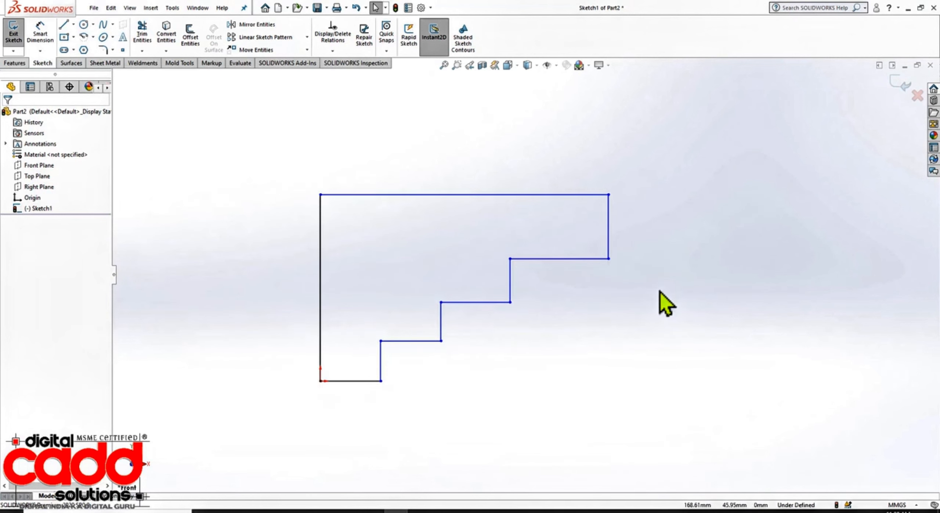
Place an ordinate zero below the origin and add horizontal ordinate dimensions to the bottom corners of the first two risers.
click(40, 51)
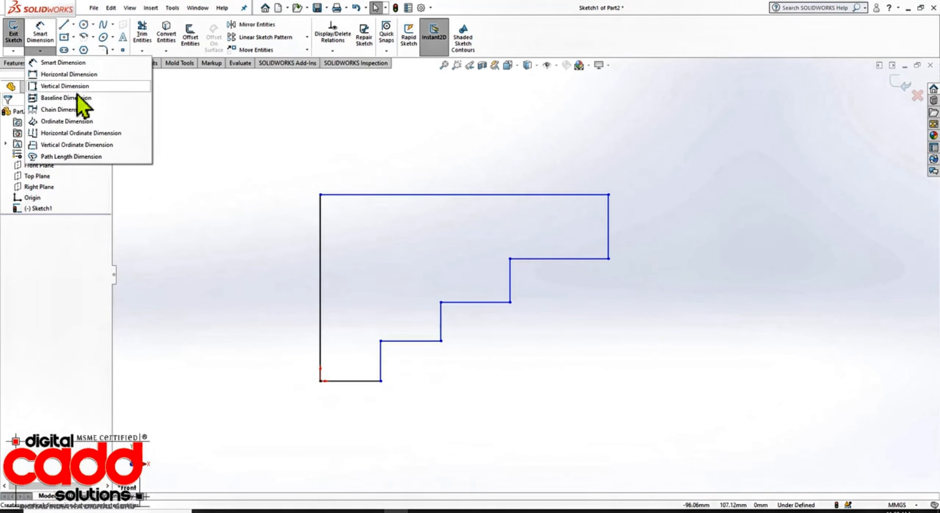
click(60, 123)
click(320, 382)
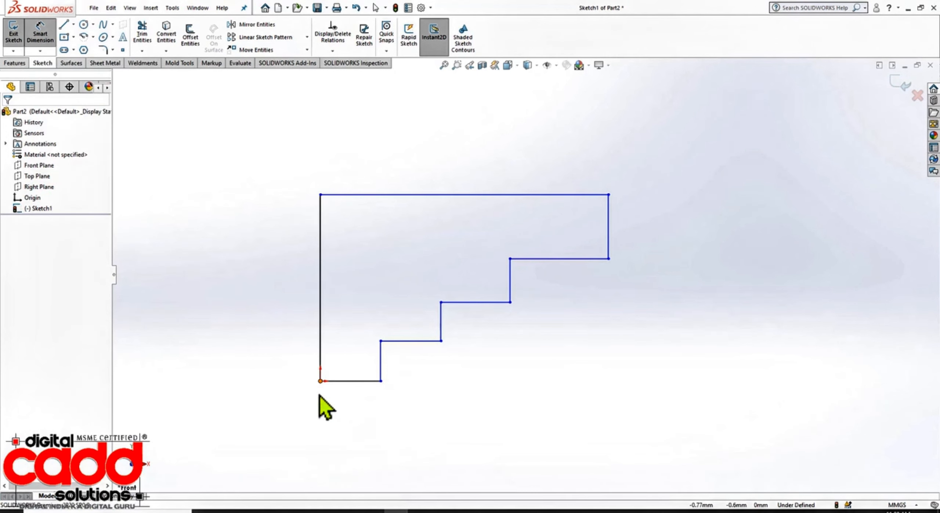
click(321, 434)
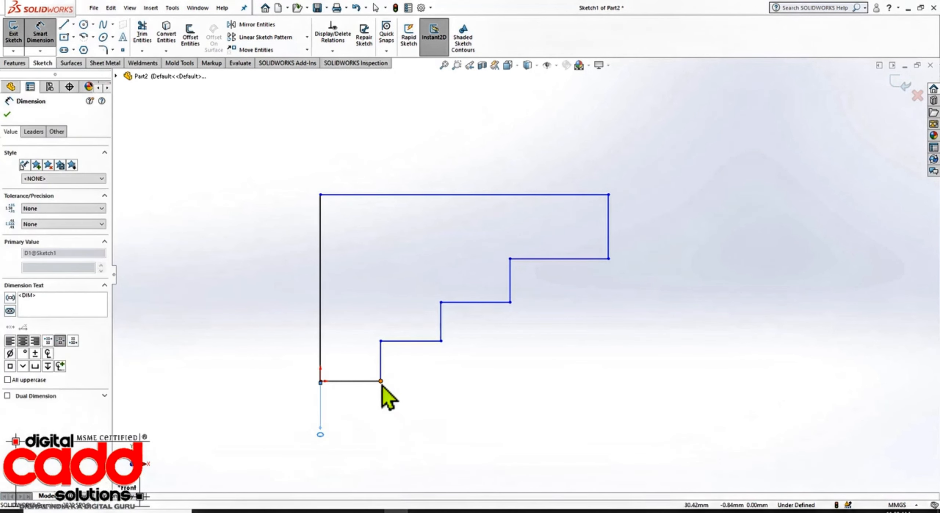
click(383, 386)
click(441, 341)
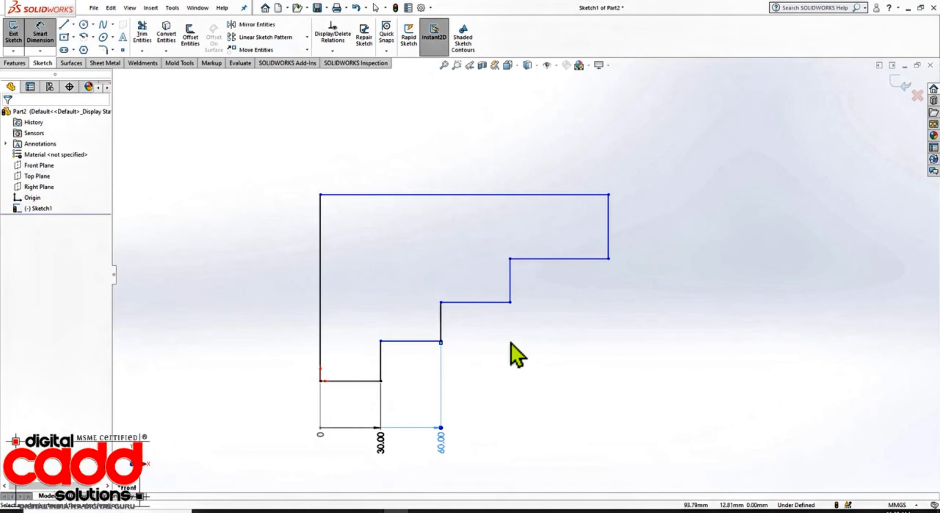
Try to extend the horizontal ordinate dimension set to the bottom corner of the third riser.
key(Escape)
click(509, 304)
click(509, 303)
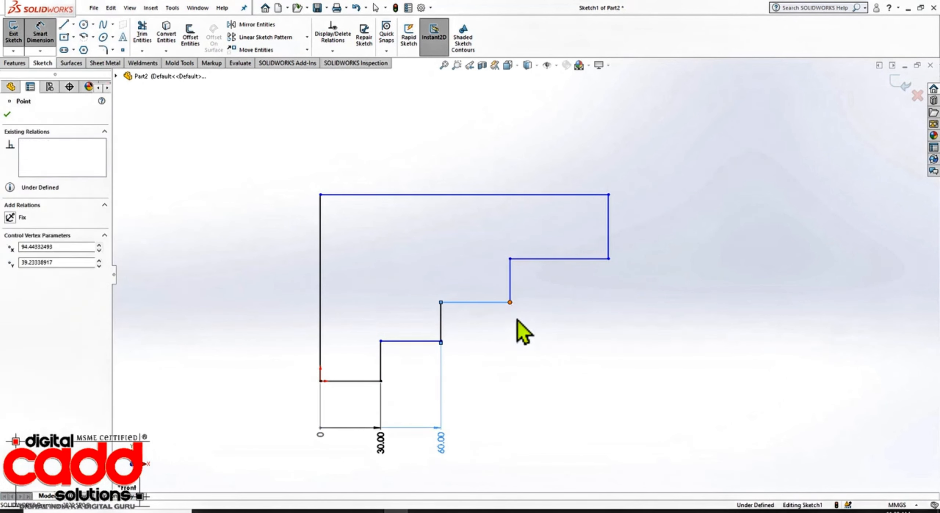
click(517, 318)
click(510, 303)
click(526, 347)
key(Escape)
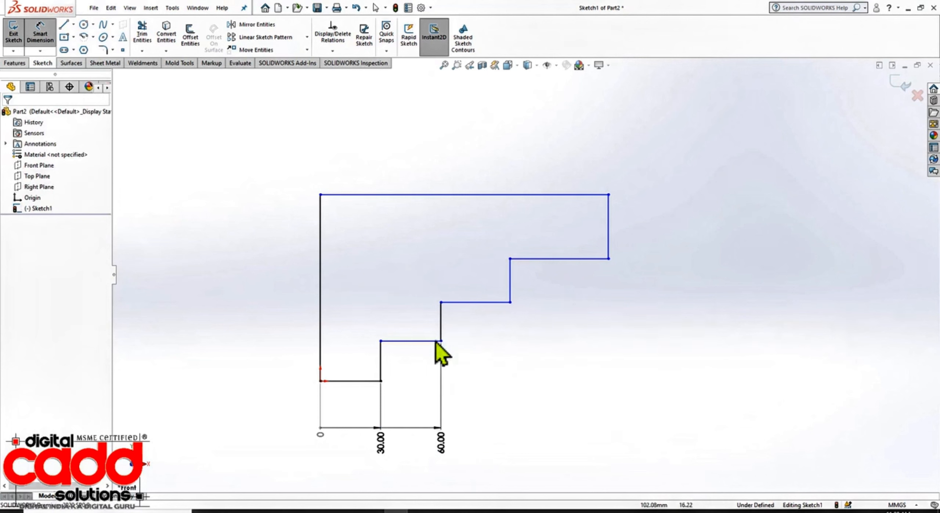
click(41, 51)
click(108, 120)
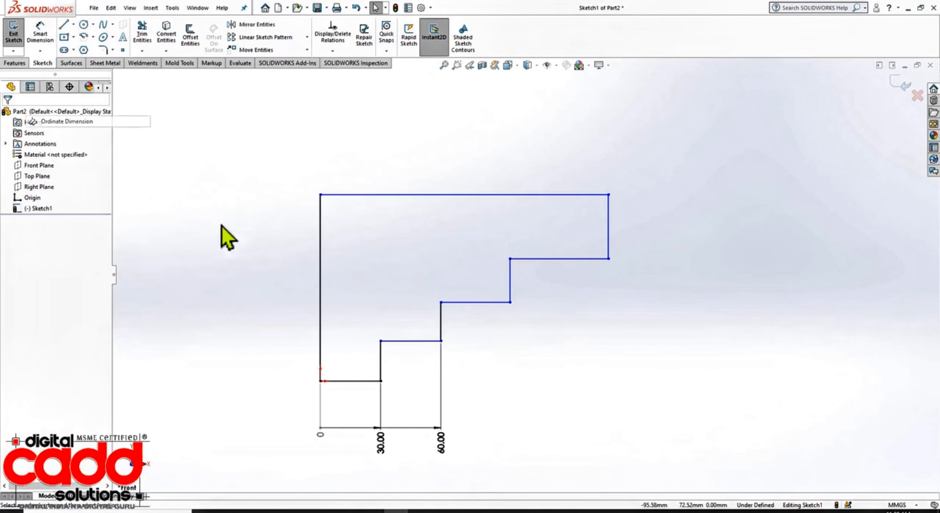
click(510, 302)
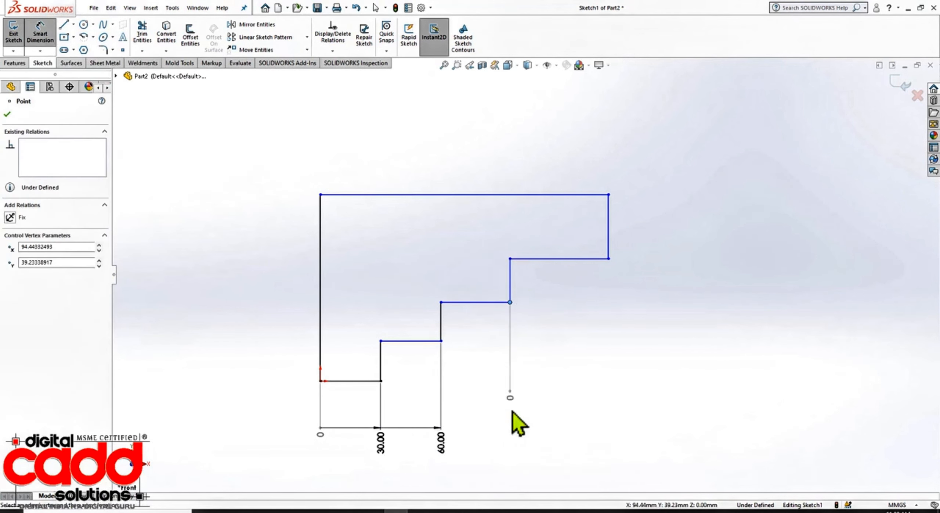
key(Escape)
key(Escape)
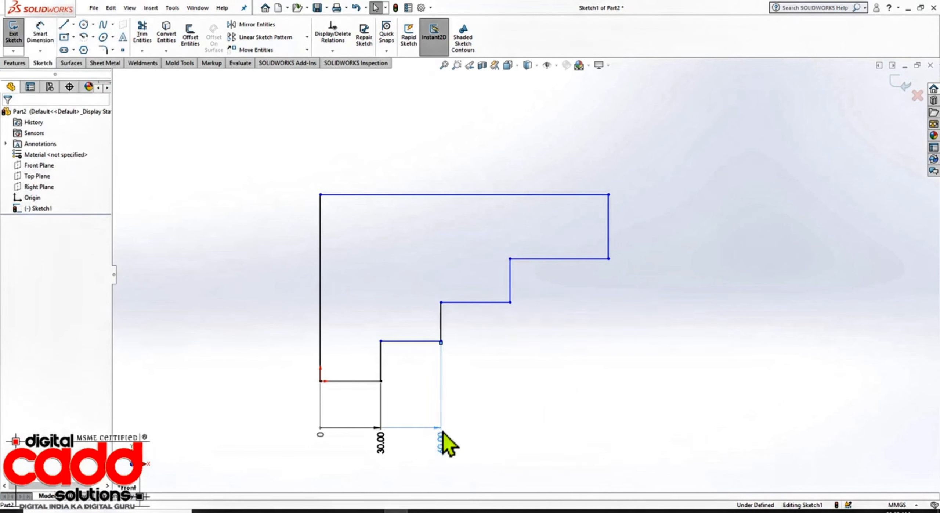
Delete the incomplete set of ordinate dimensions below the profile.
click(397, 430)
key(Escape)
drag(465, 419, 190, 452)
key(Delete)
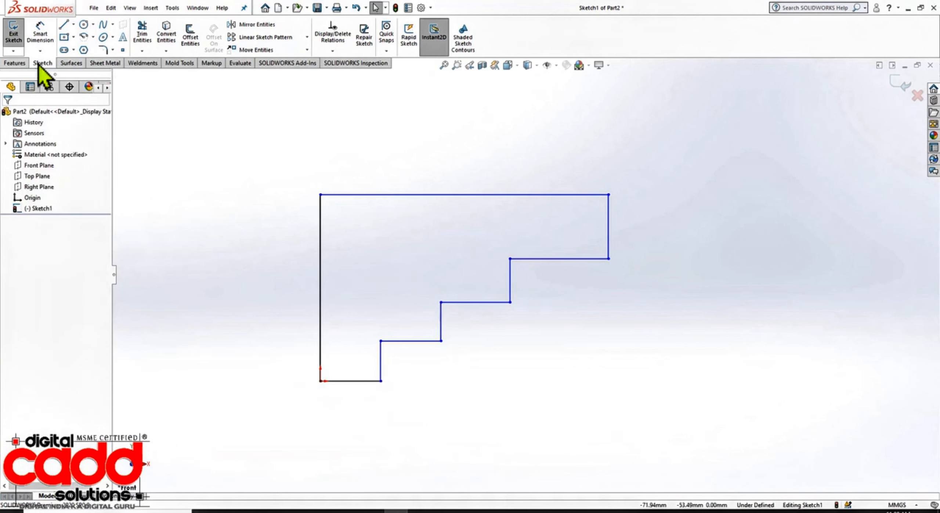
Add horizontal ordinate dimensions below the profile, with zero at the origin and one at the bottom corner of each riser and the far edge.
click(40, 50)
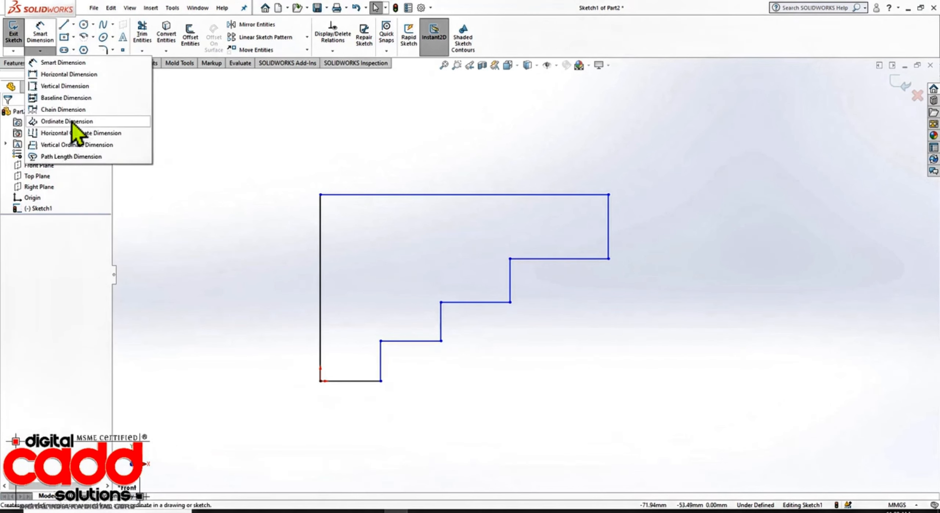
click(72, 123)
click(320, 381)
click(324, 428)
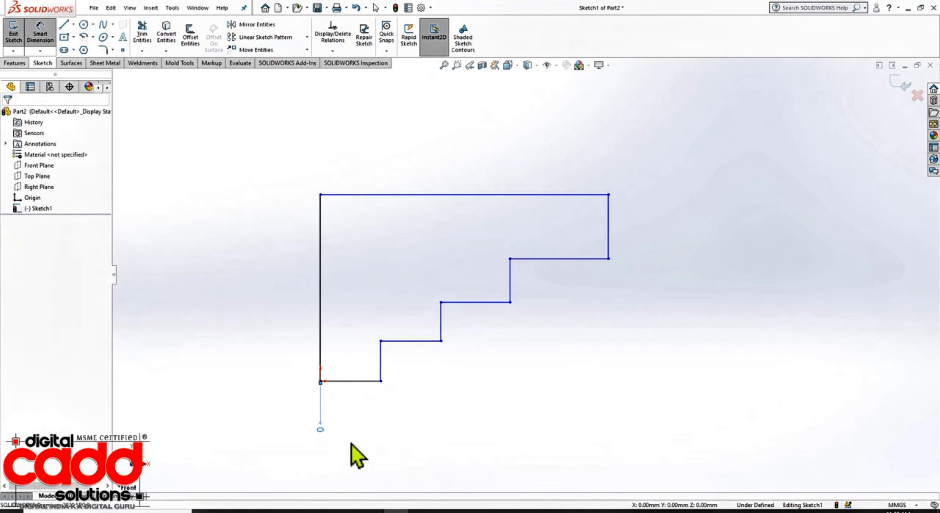
click(381, 381)
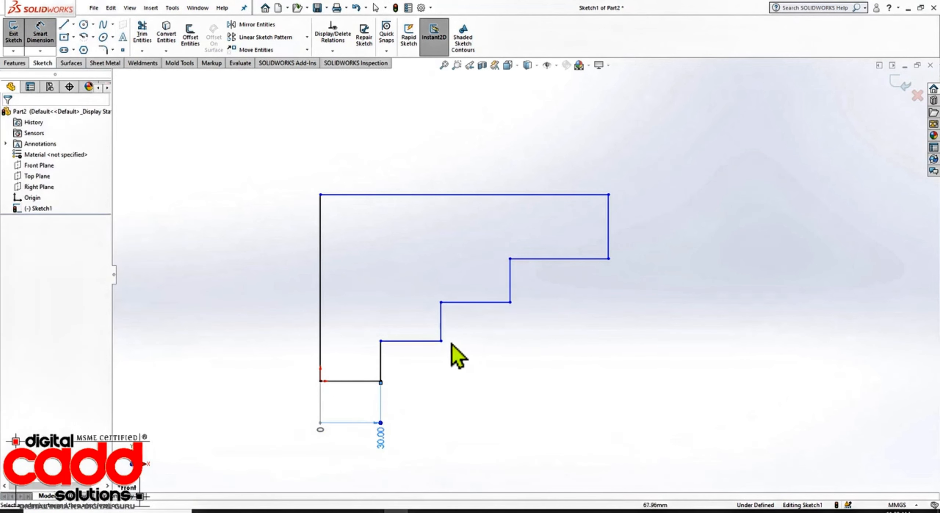
click(441, 342)
click(510, 303)
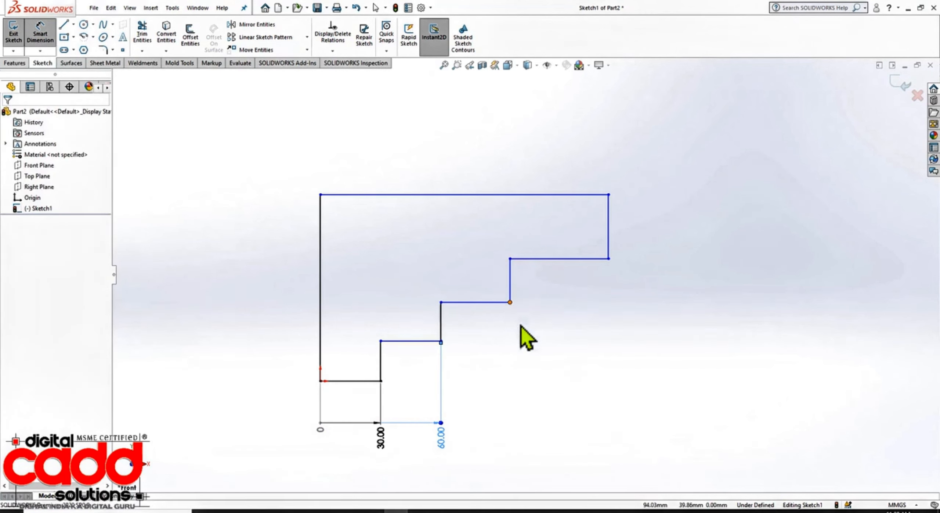
click(609, 259)
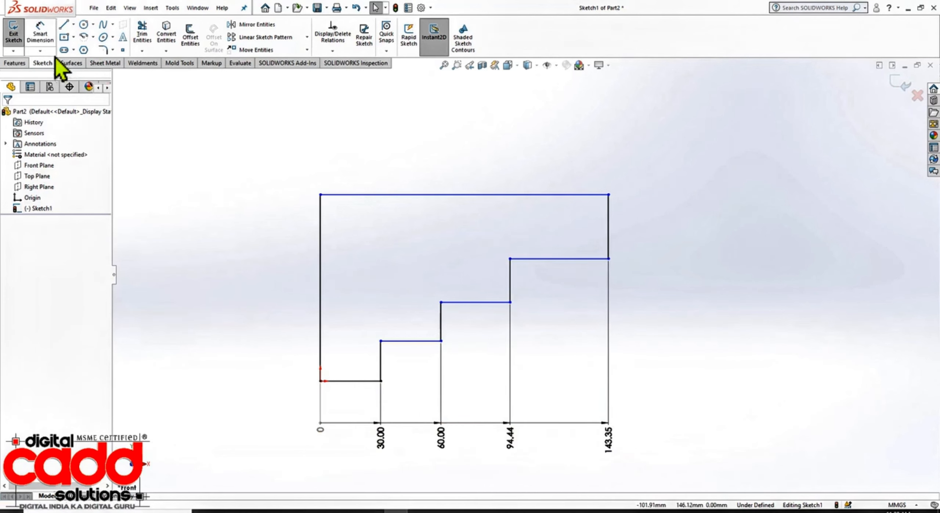
Add vertical ordinate dimensions beside the profile, with zero at the origin and one at each riser's upper corner and the profile's upper-left corner.
click(40, 51)
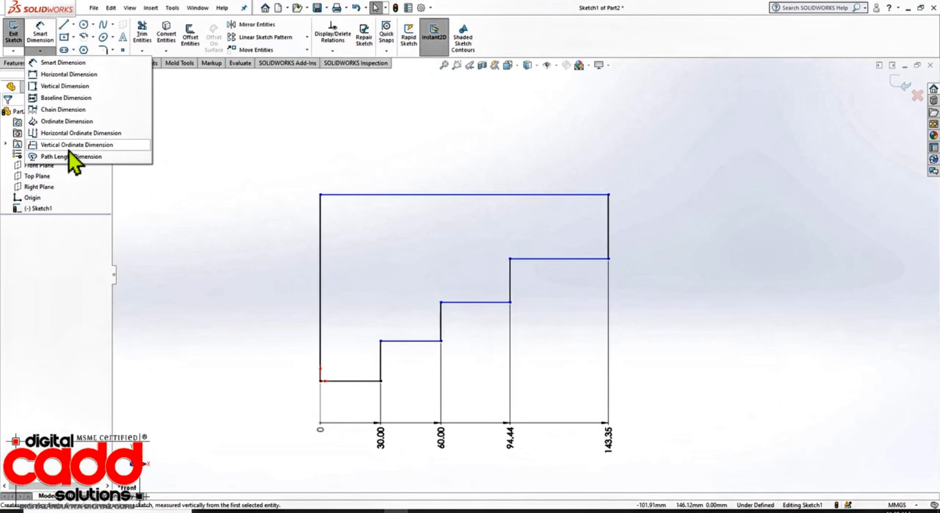
click(85, 148)
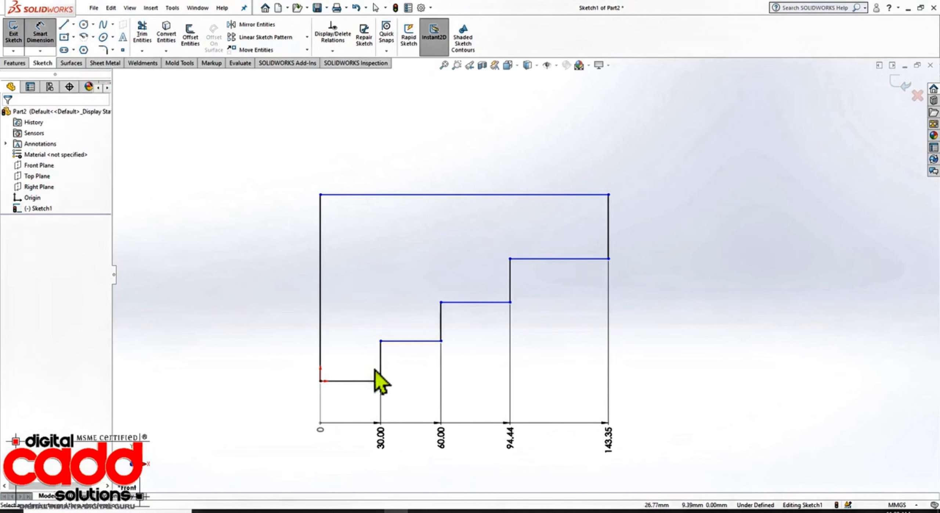
click(321, 381)
click(293, 383)
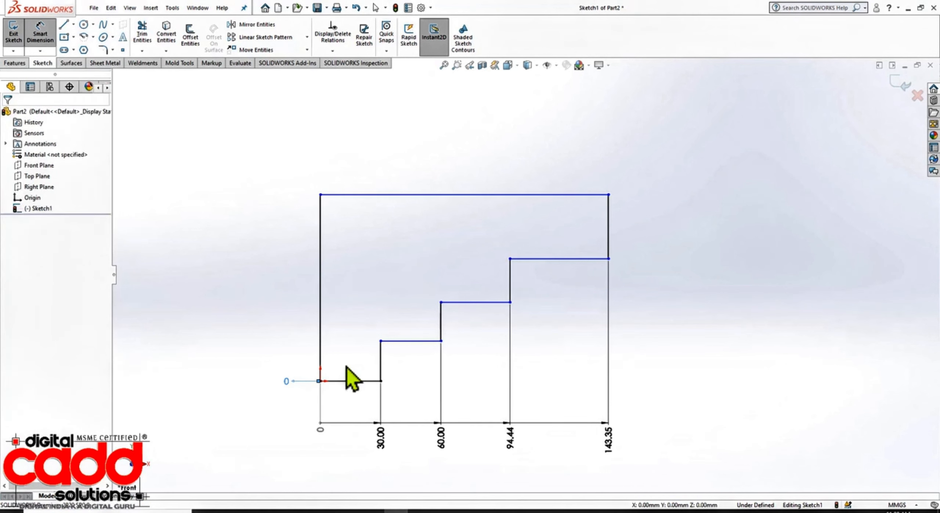
click(381, 341)
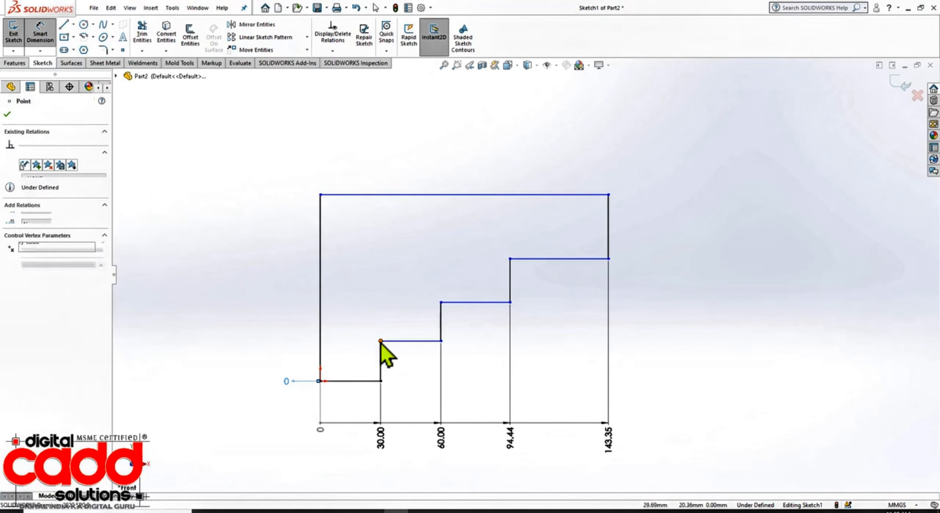
click(441, 302)
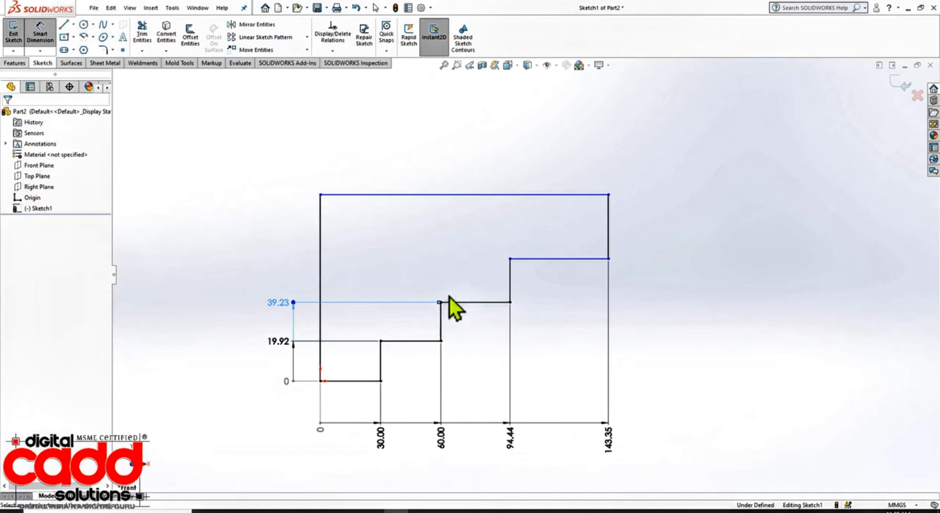
click(510, 258)
click(320, 195)
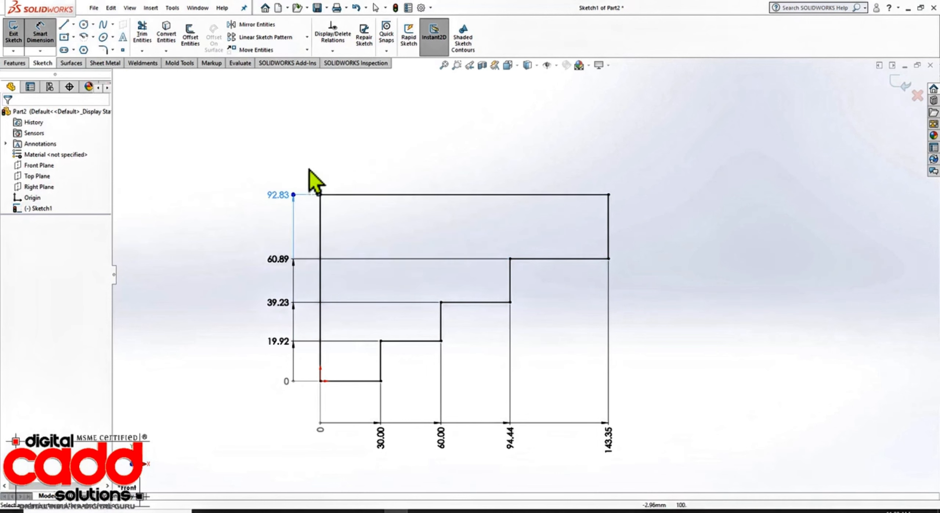
key(Escape)
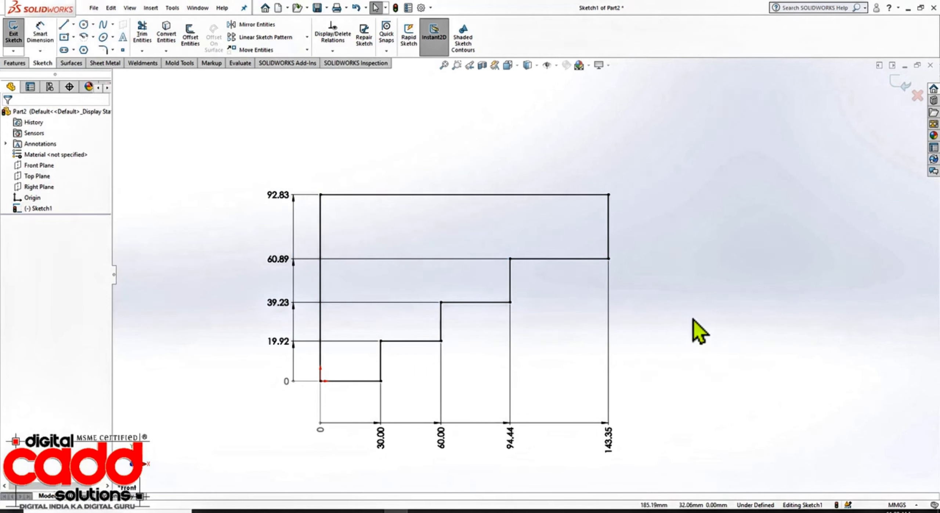
click(40, 51)
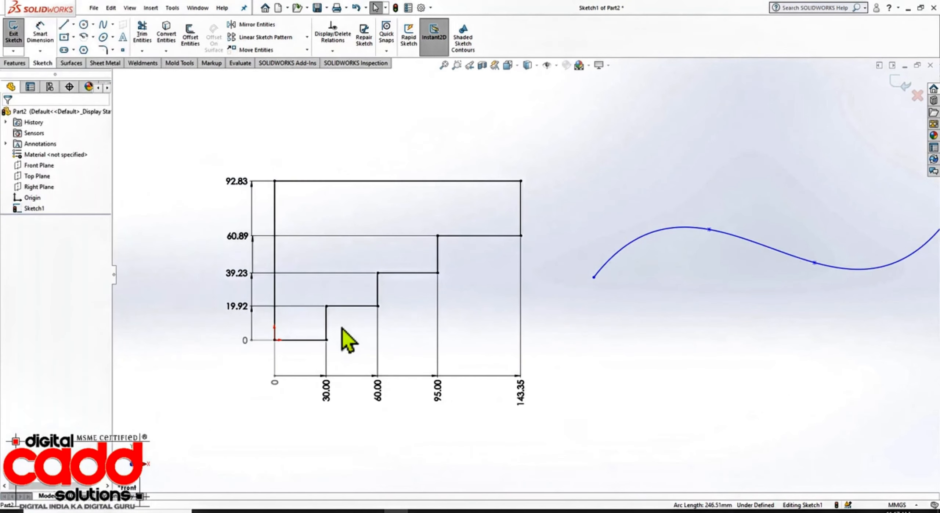
click(41, 51)
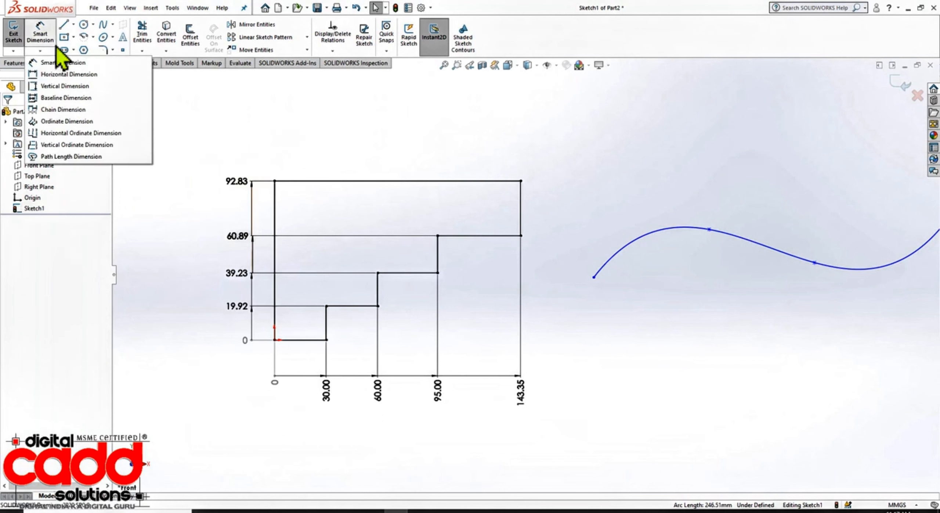
click(194, 289)
scroll(522, 274, up, 3)
scroll(589, 250, down, 1)
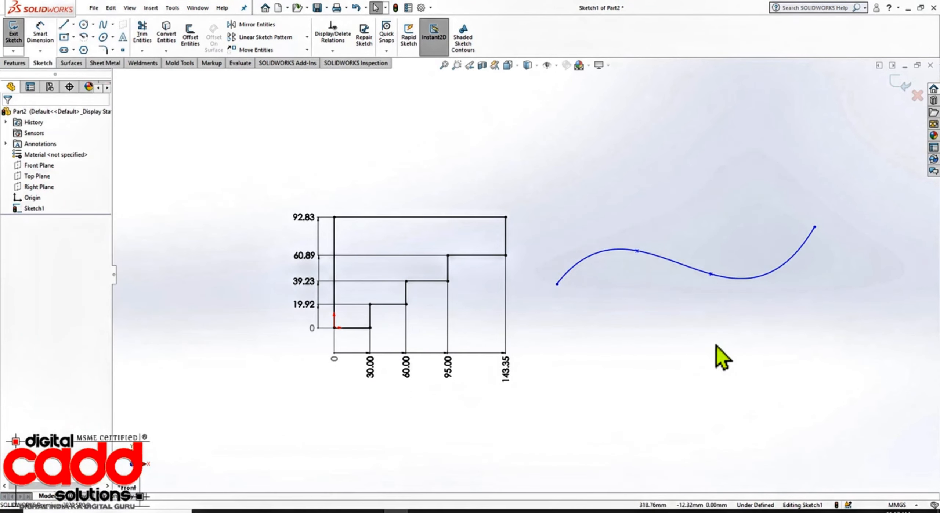
scroll(710, 294, up, 1)
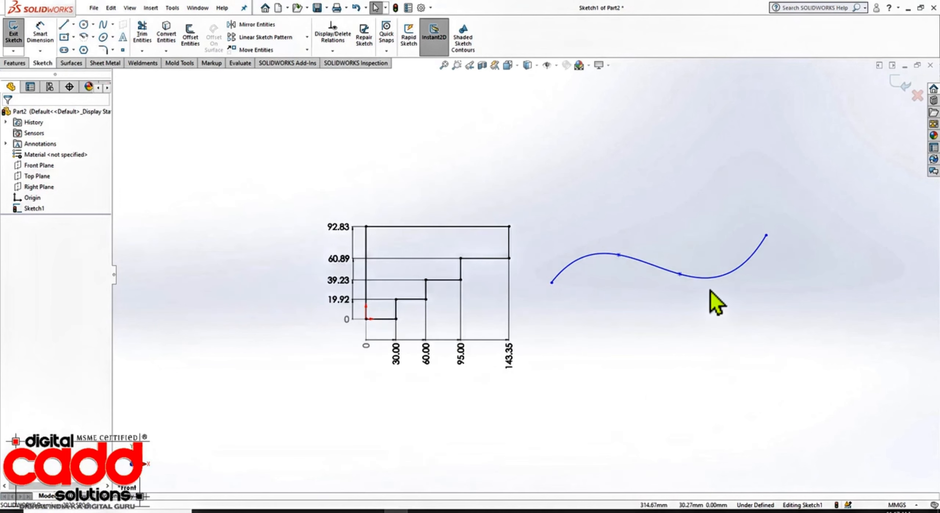
scroll(693, 287, down, 1)
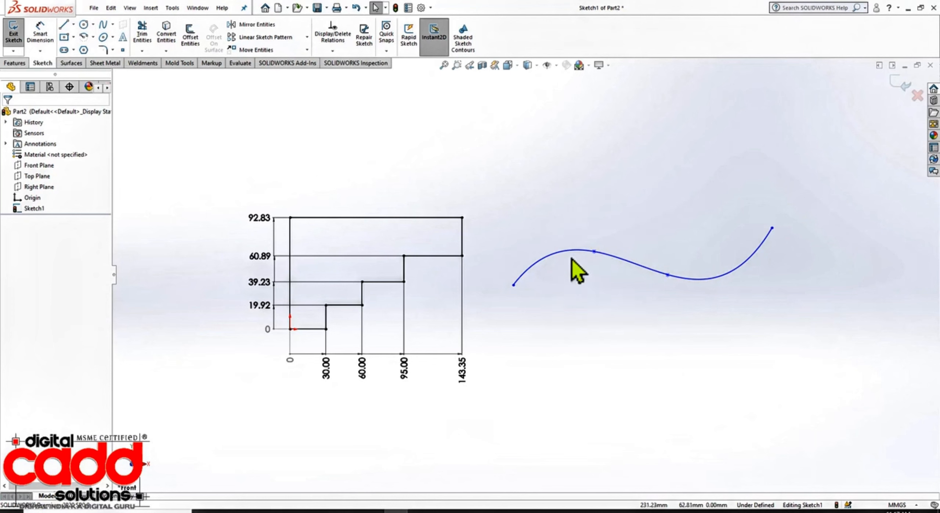
scroll(497, 247, down, 2)
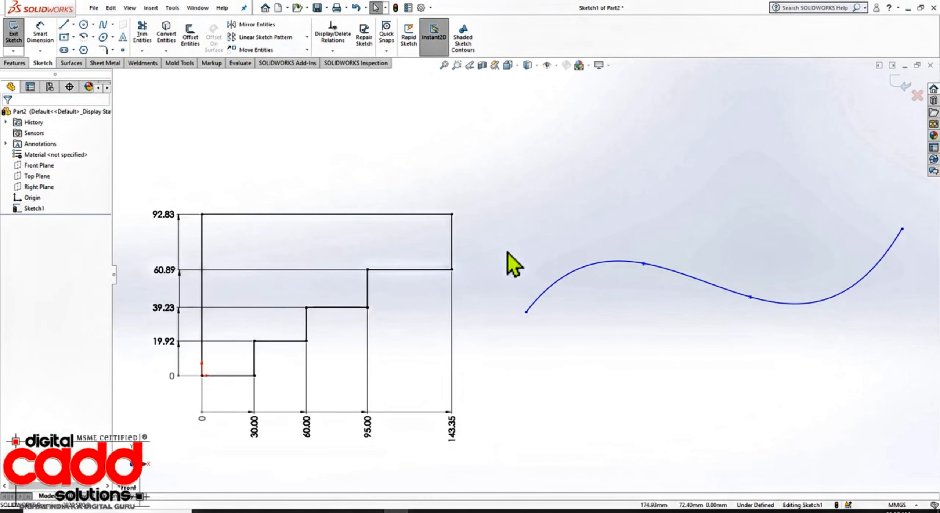